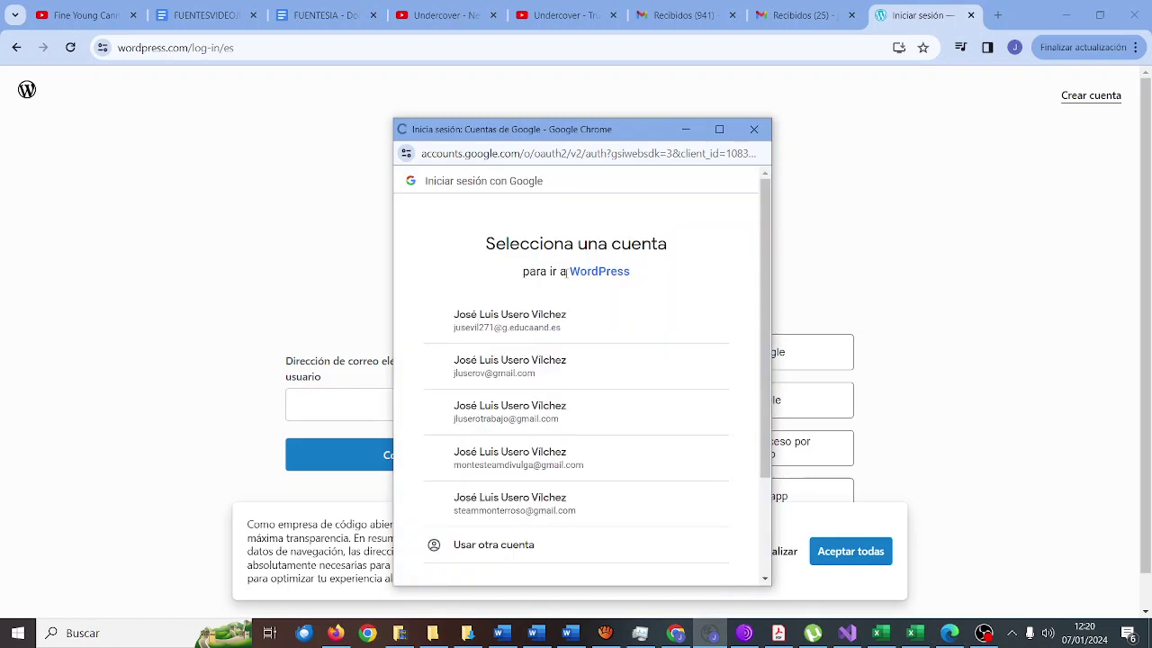
Sign in to WordPress with the Google work account and accept all cookies
click(548, 417)
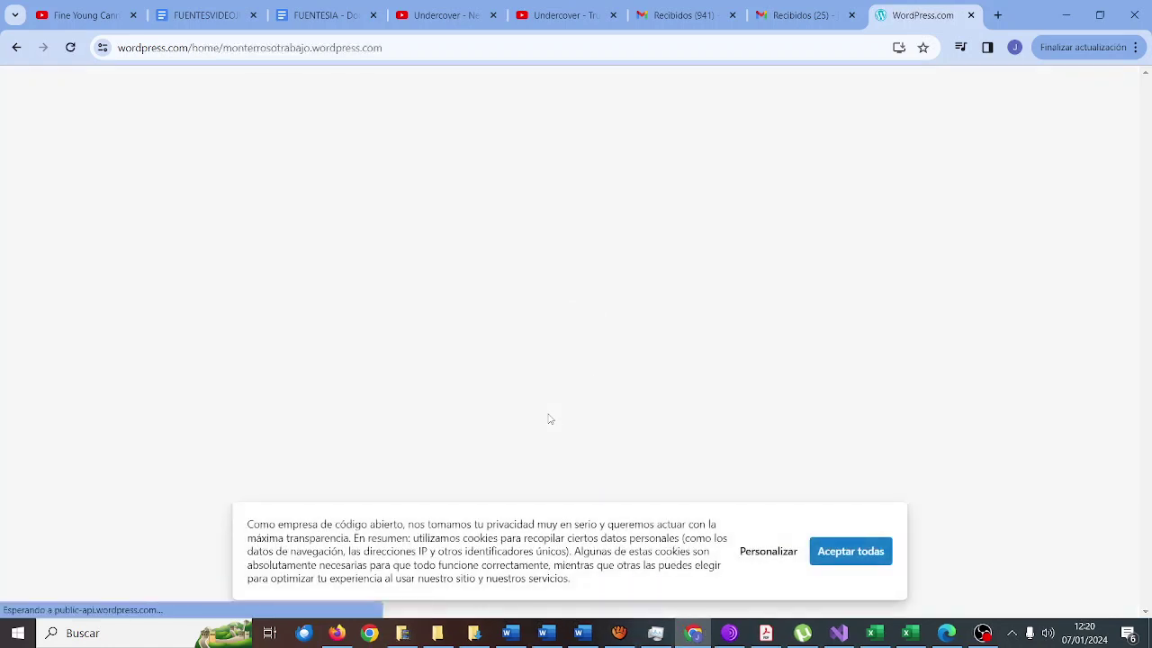
click(846, 549)
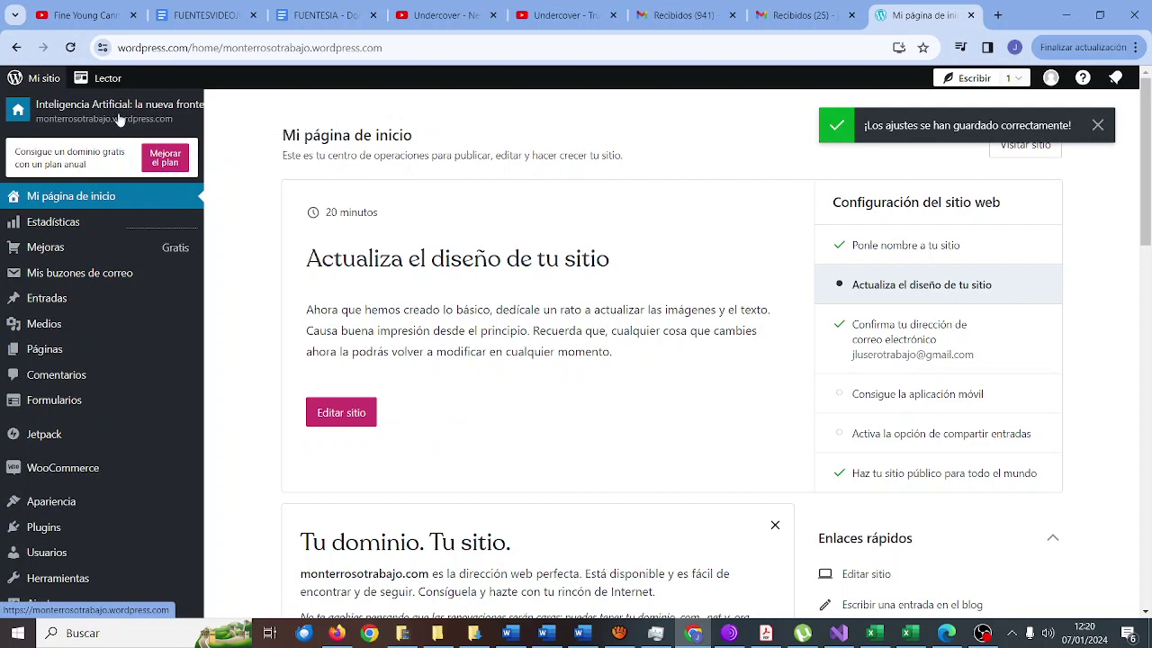
Start a new post on the site and accept all cookies in the editor
mouse_move(66, 301)
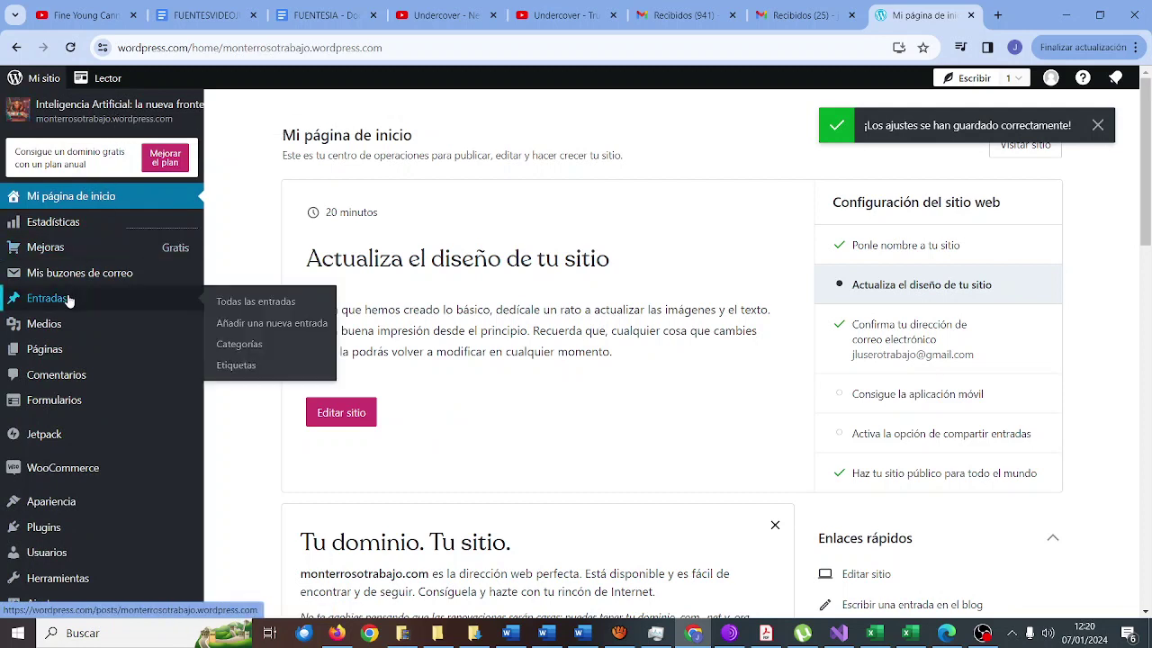
click(276, 326)
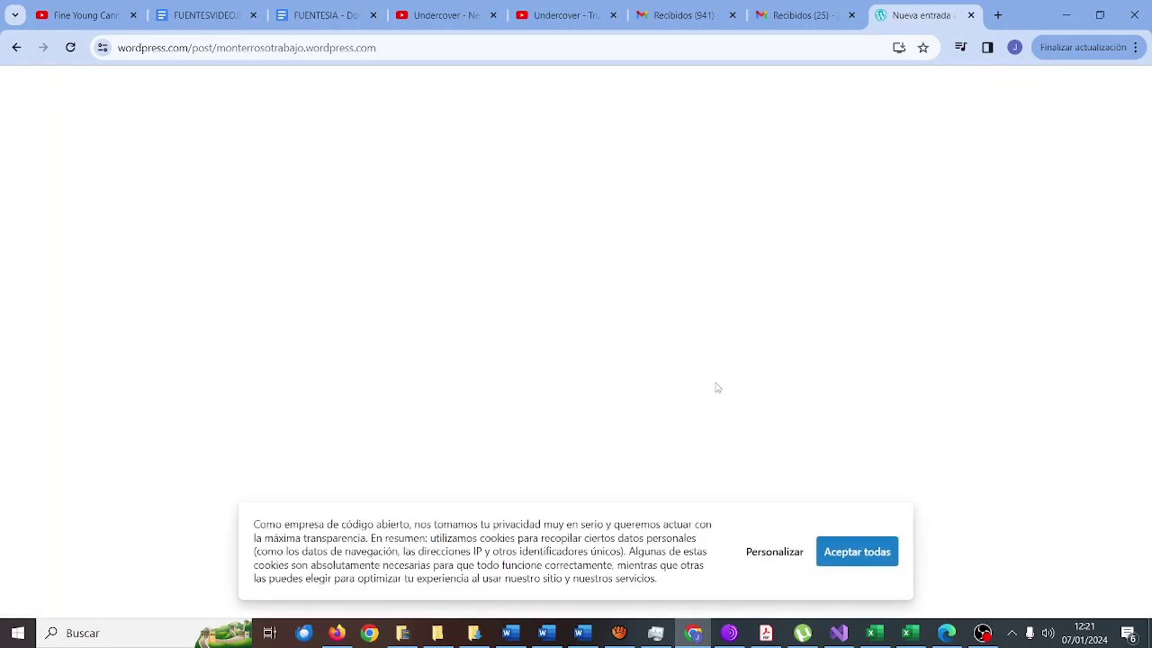
click(873, 553)
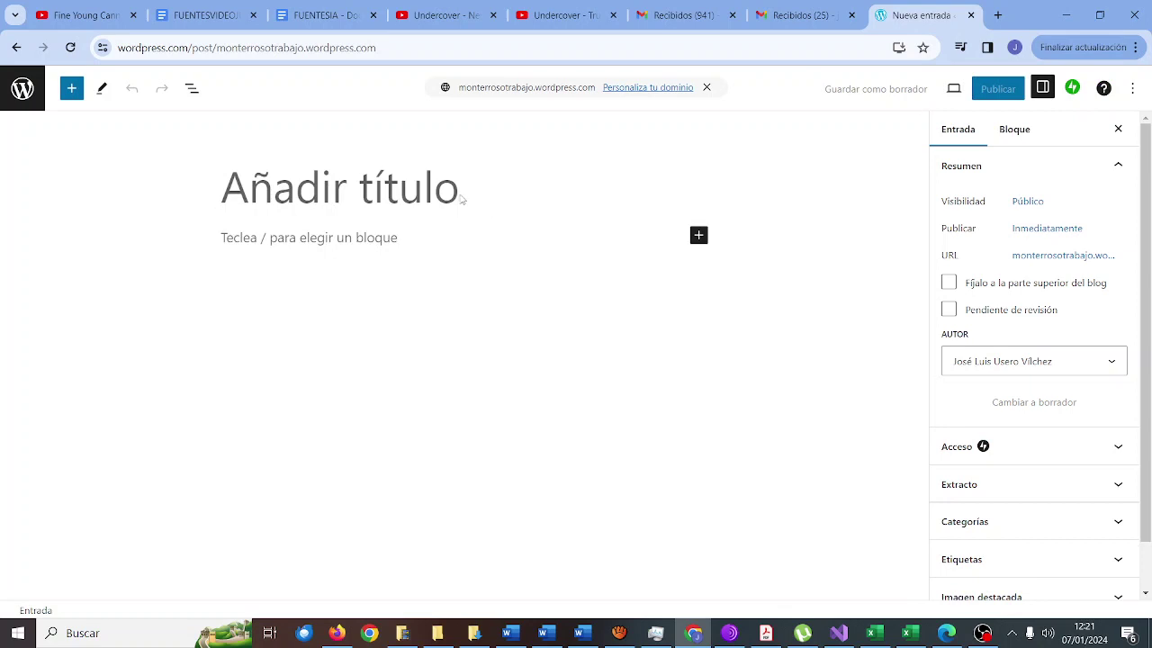
Check the FUENTESIA document, return to the new post and title it "Fuentes de Inteligencia Artificial"
click(331, 16)
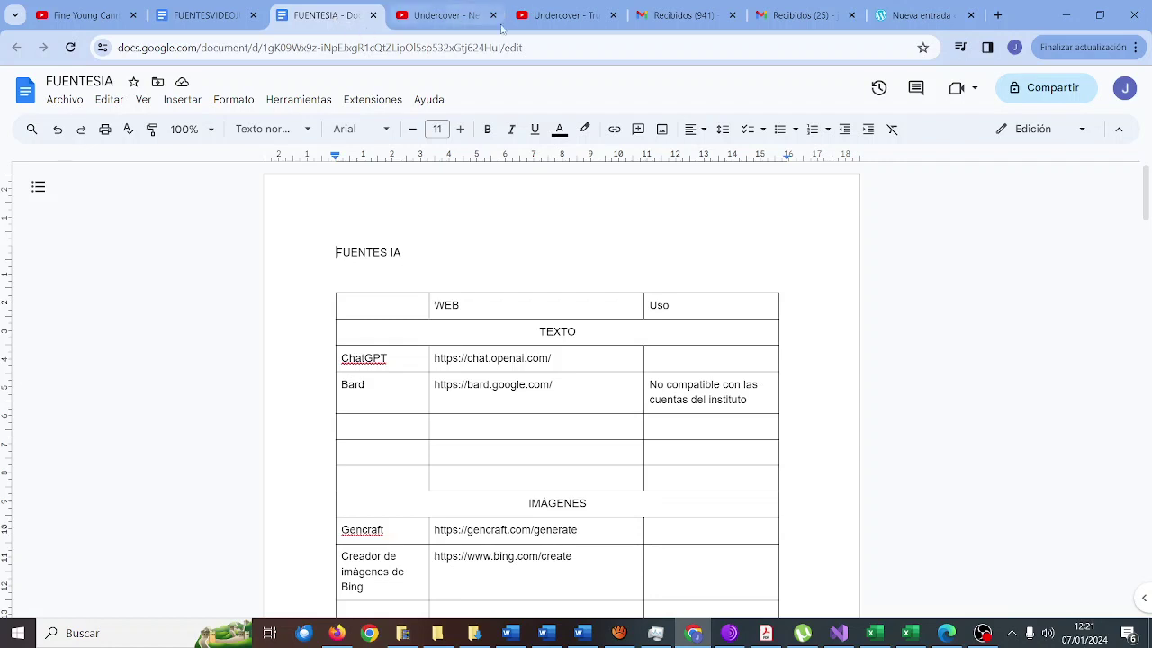
click(904, 18)
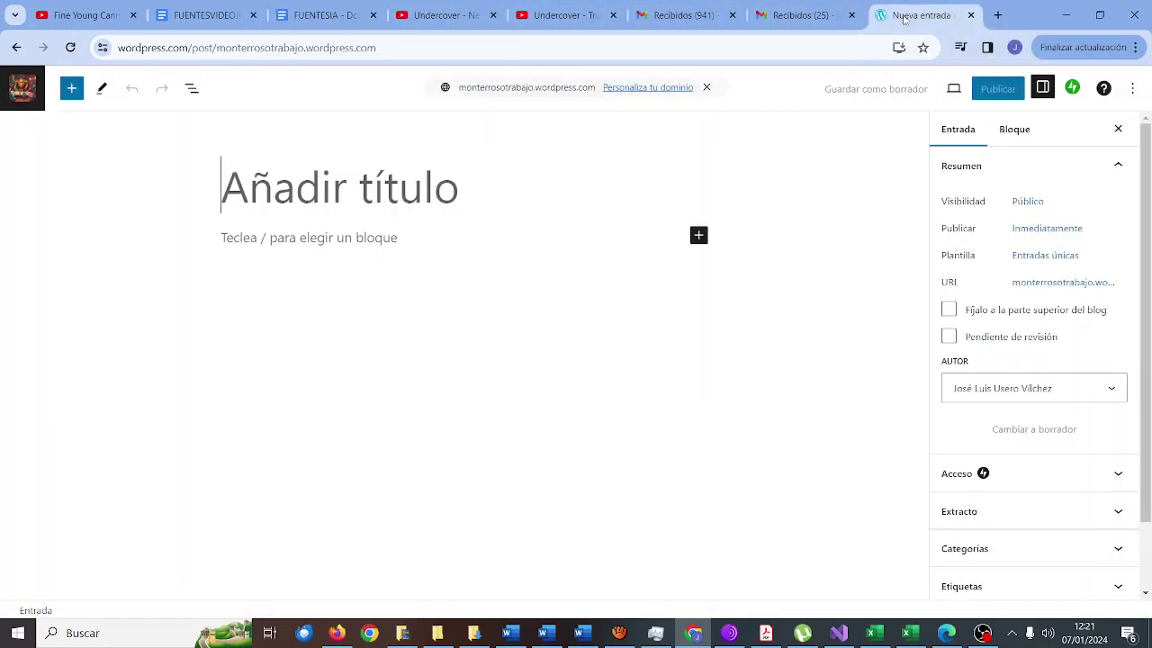
text(Fi)
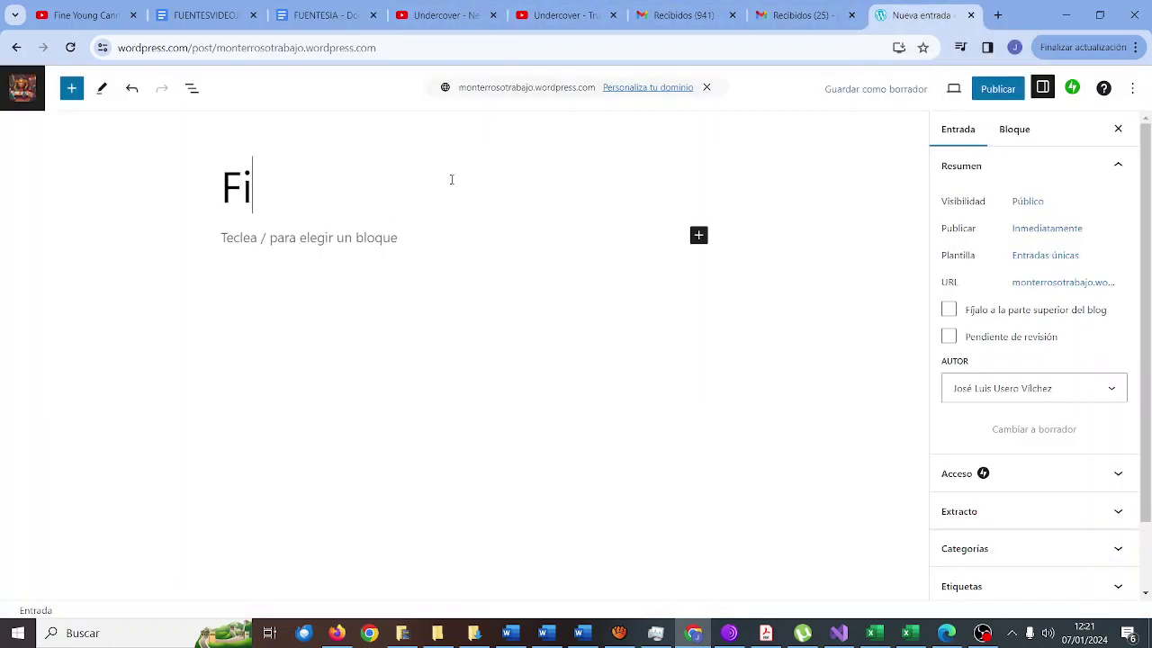
key(BackSpace)
text(iemt)
key(BackSpace)
key(BackSpace)
key(BackSpace)
key(BackSpace)
text(uentes de Int)
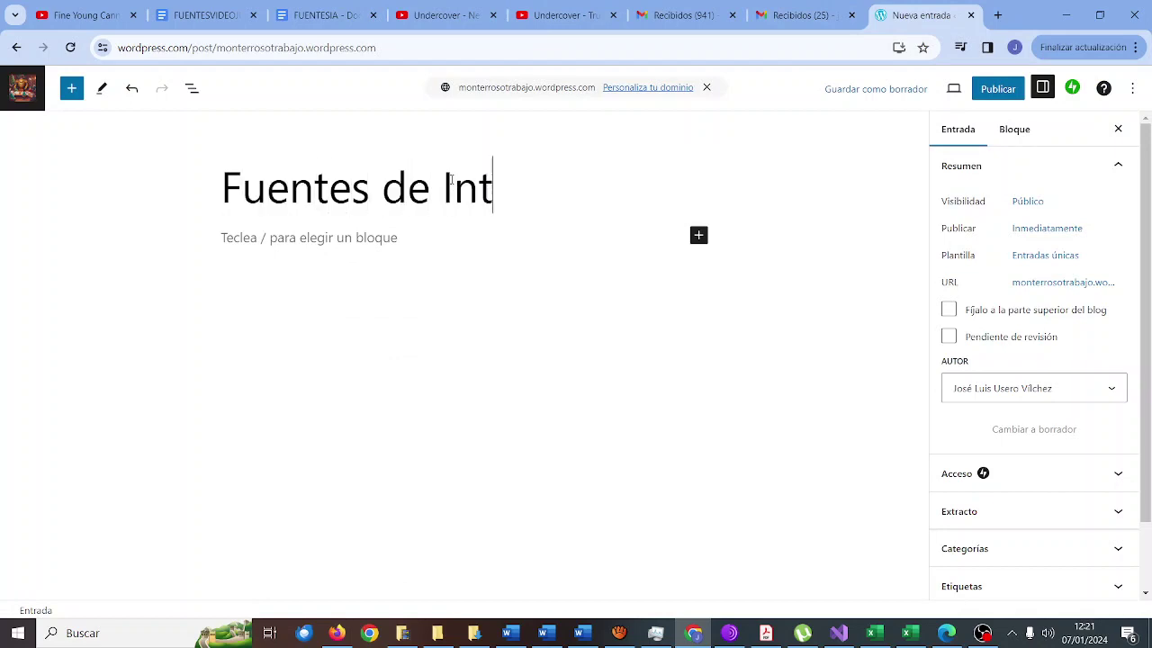
text(eligencia Ar)
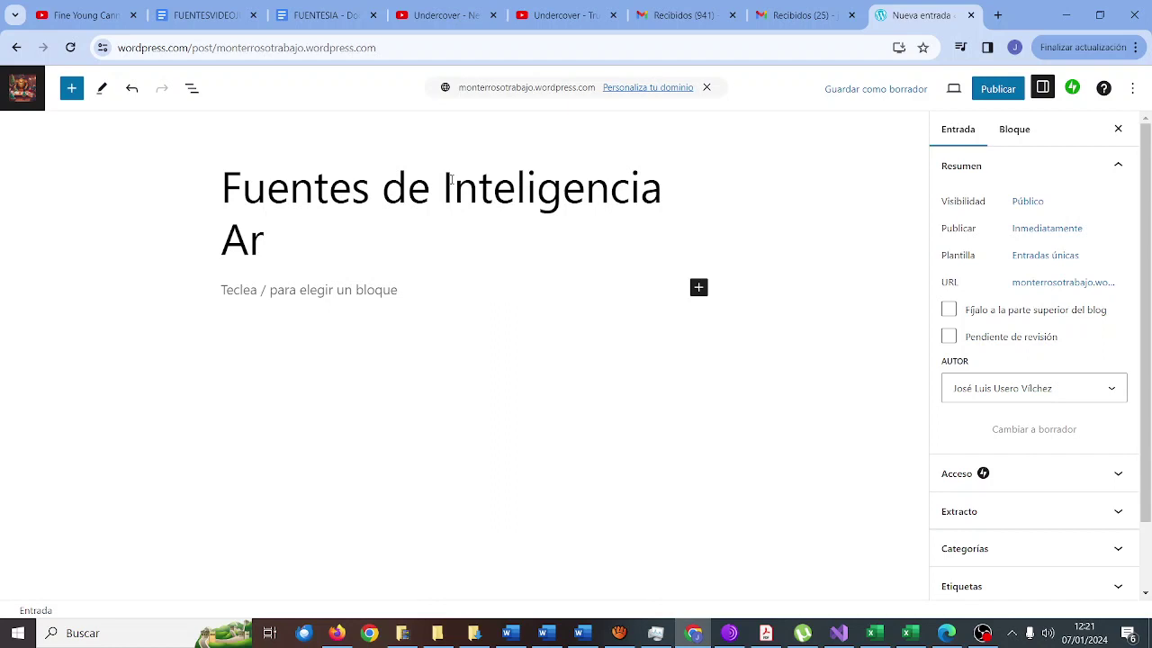
text(tificial)
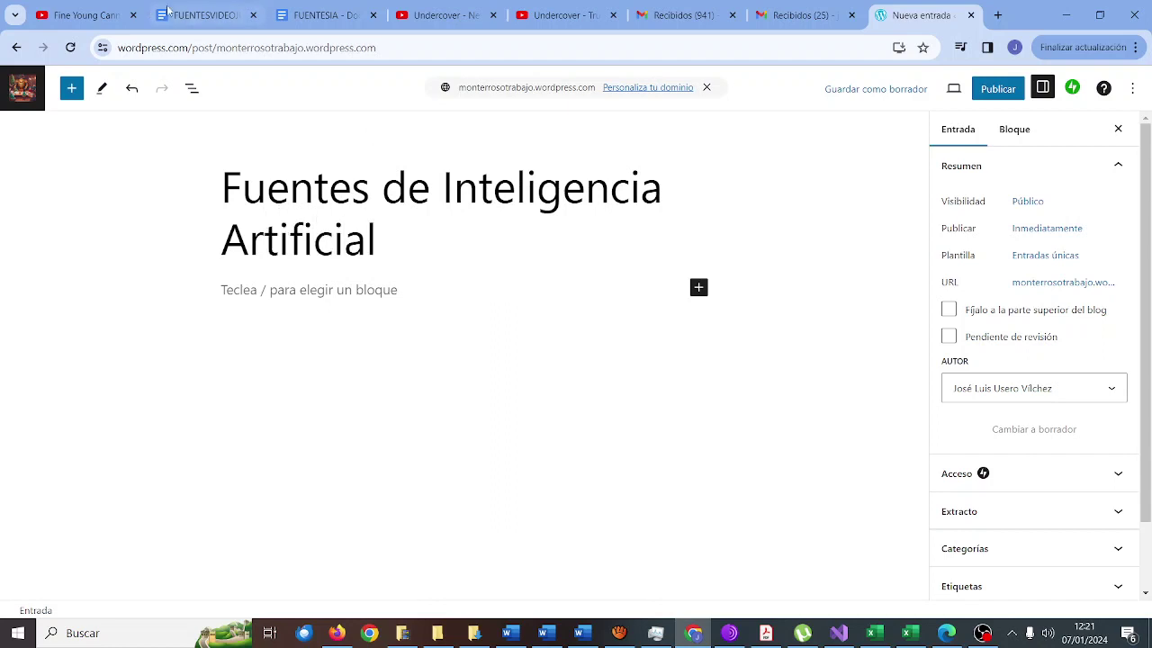
Replace the word "Fuentes" in the post title with "Páginas útiles"
drag(369, 159, 229, 167)
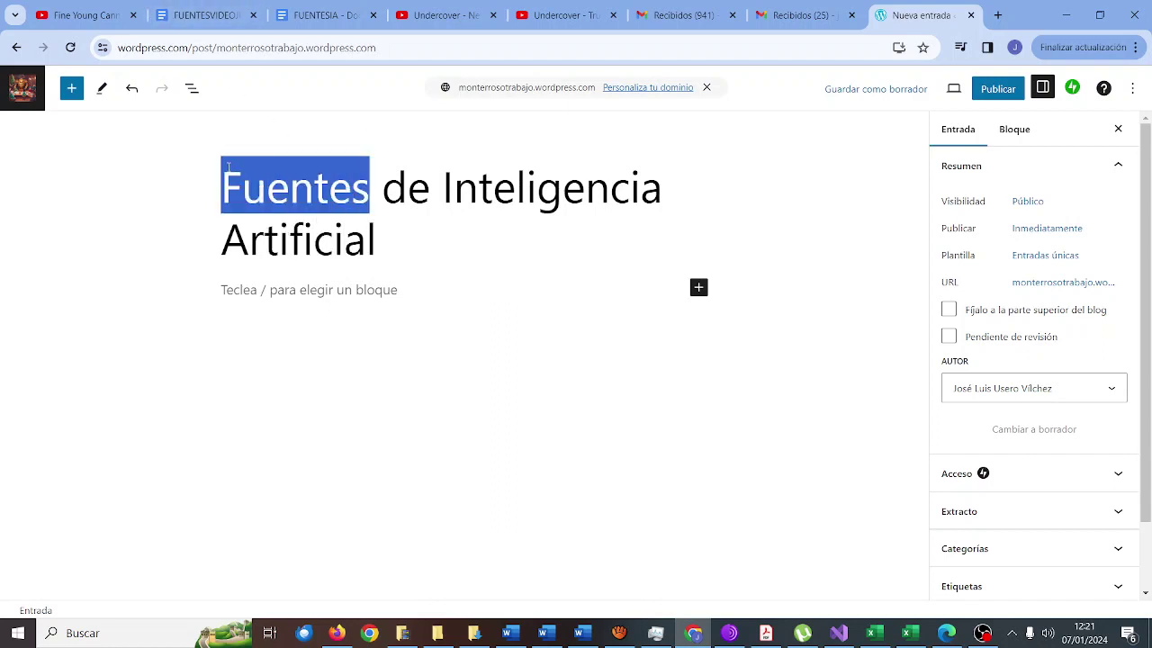
text(Páginas útile)
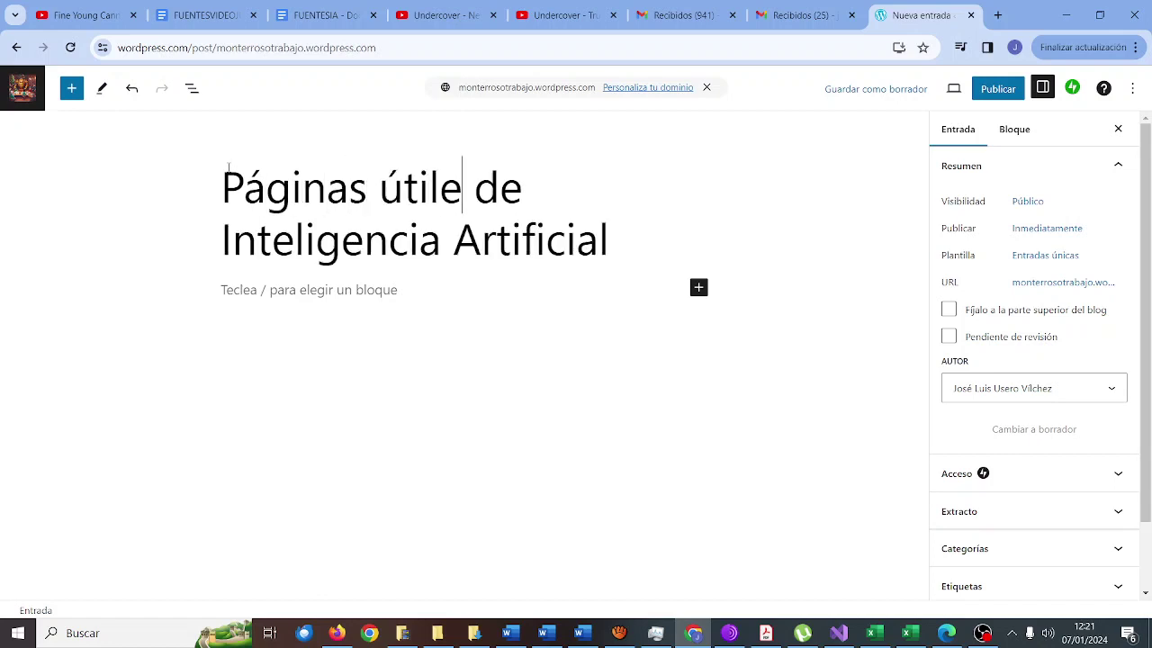
text(s)
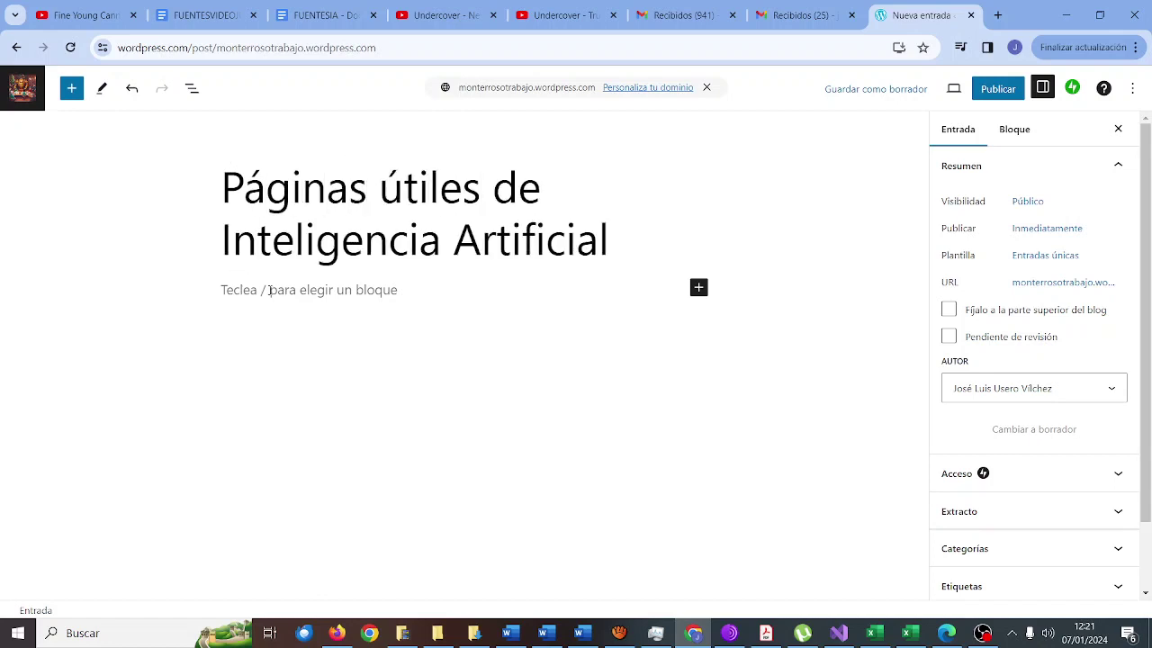
Write the post's introduction: "Aquí tienes algunas páginas que te pueden servir para usar la inteligencia artificial para tu beneficio. Vamos a categorizarlas según su utilidad:"
click(269, 290)
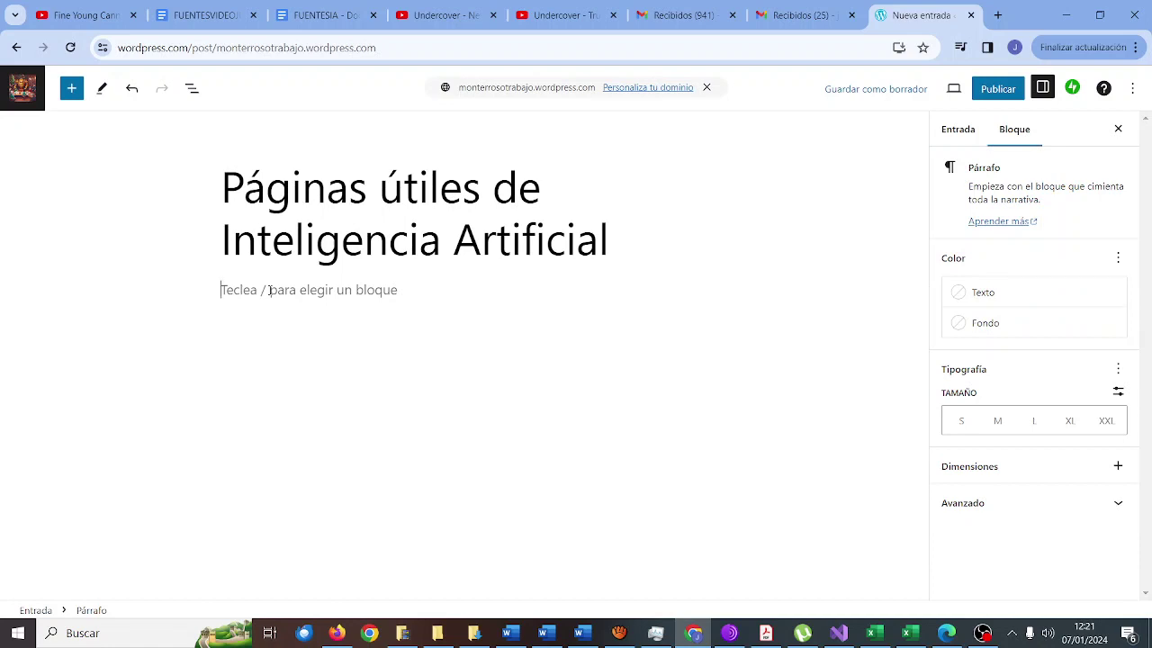
text(Aquí tienes )
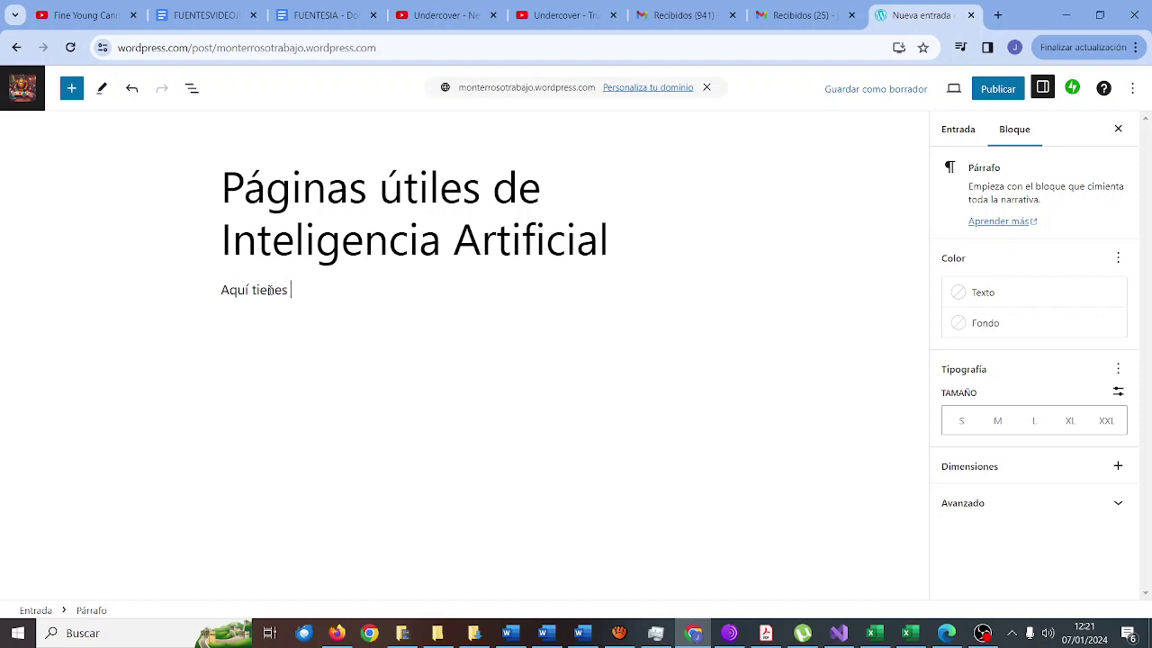
text(algunas páginas que te )
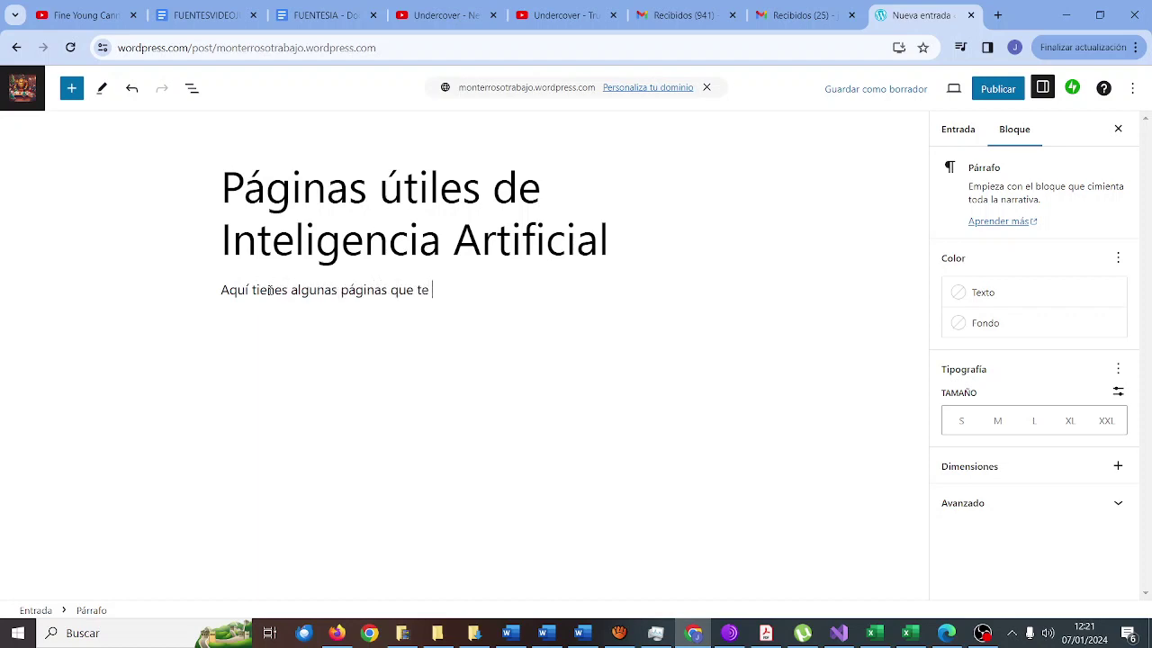
text(pueden servir para )
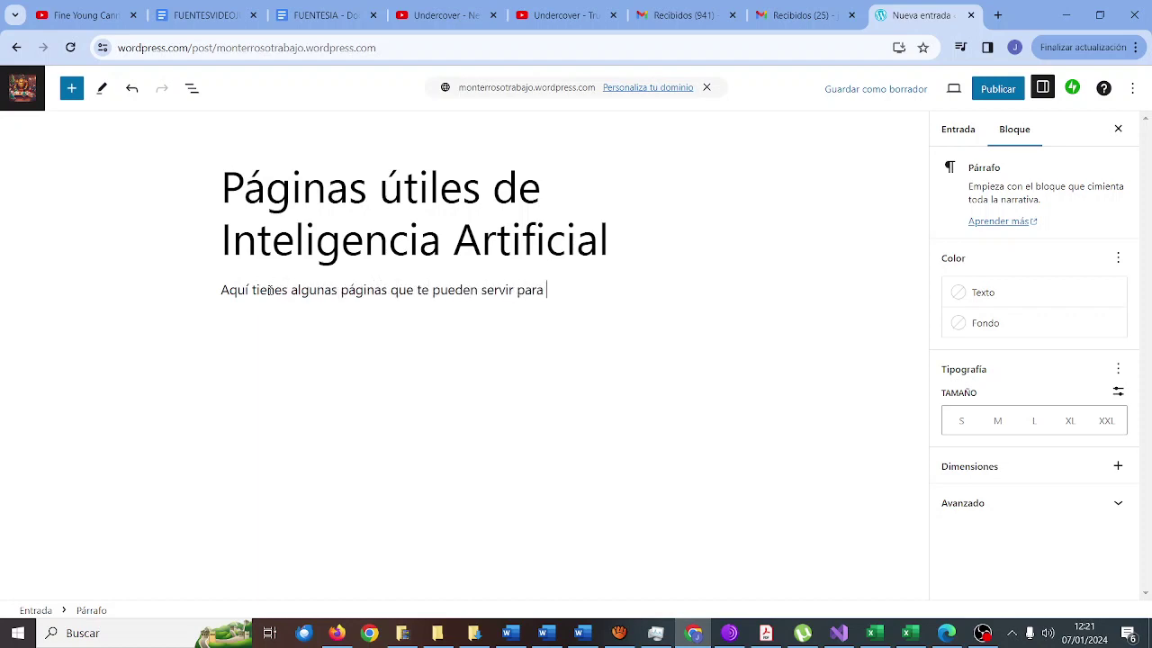
text(usar la inteligencia artificia)
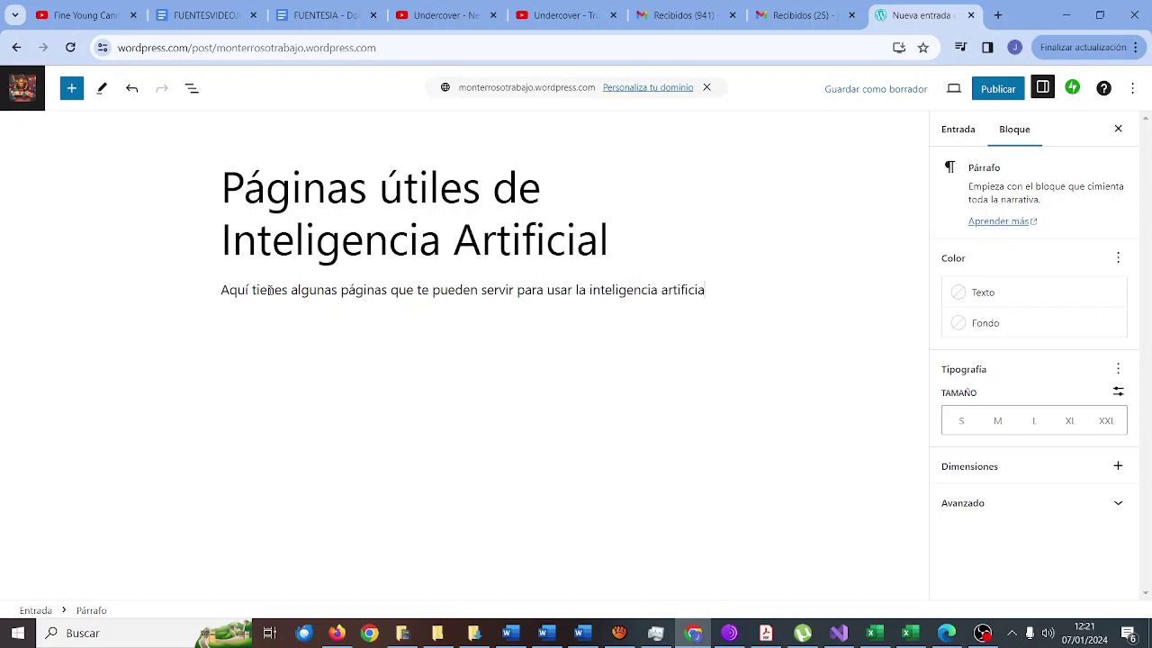
text(l para tu beneficio. V)
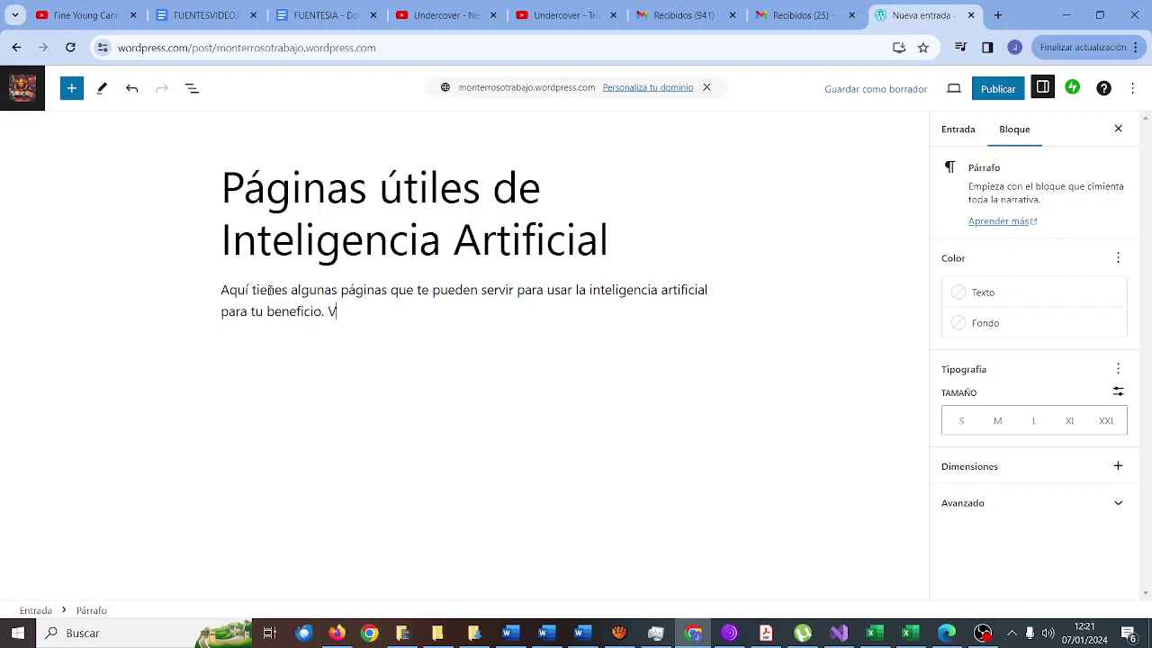
text(amos a categorizar)
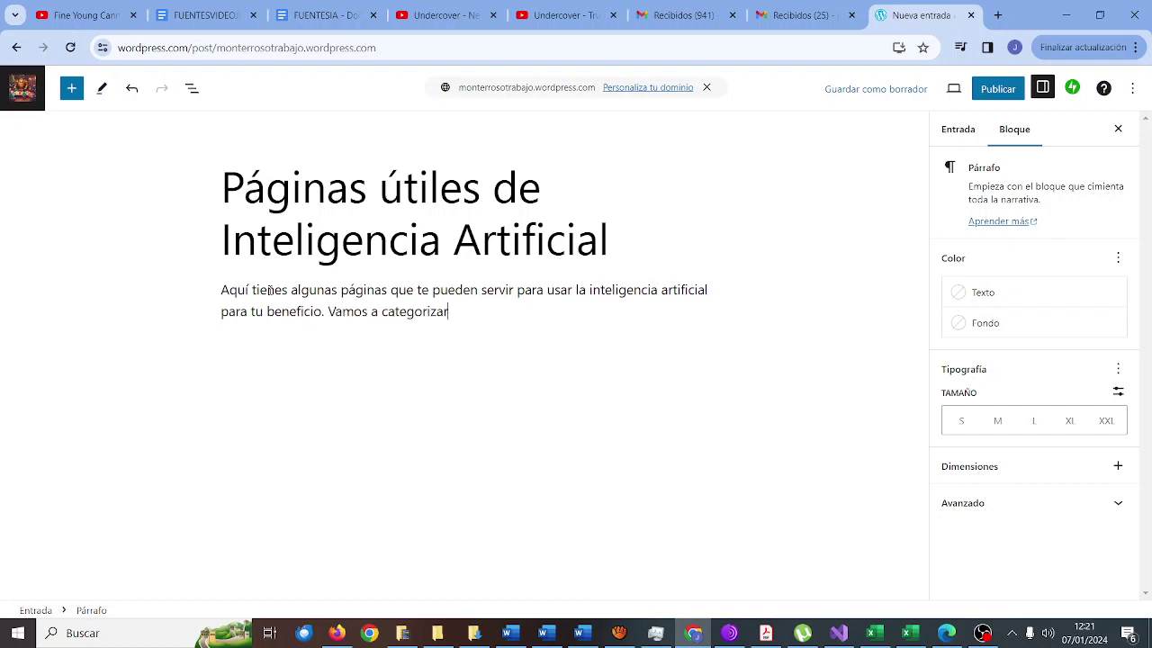
text(las según su utilidad:)
key(Return)
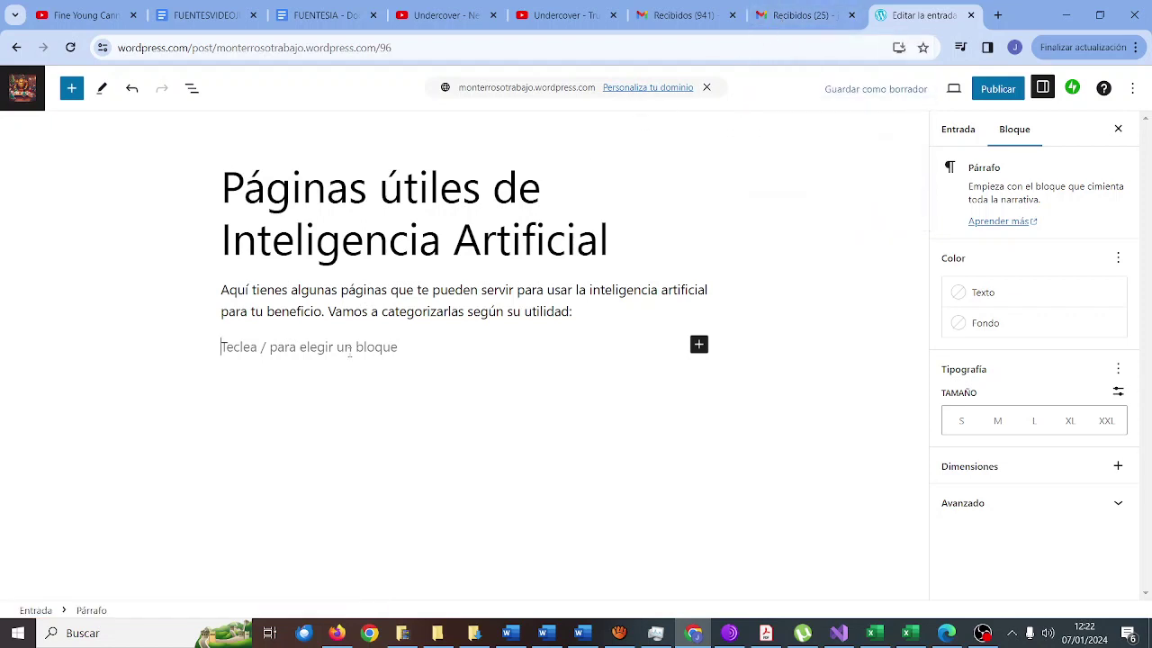
Find the Tabla block and add it below the introductory paragraph
click(699, 347)
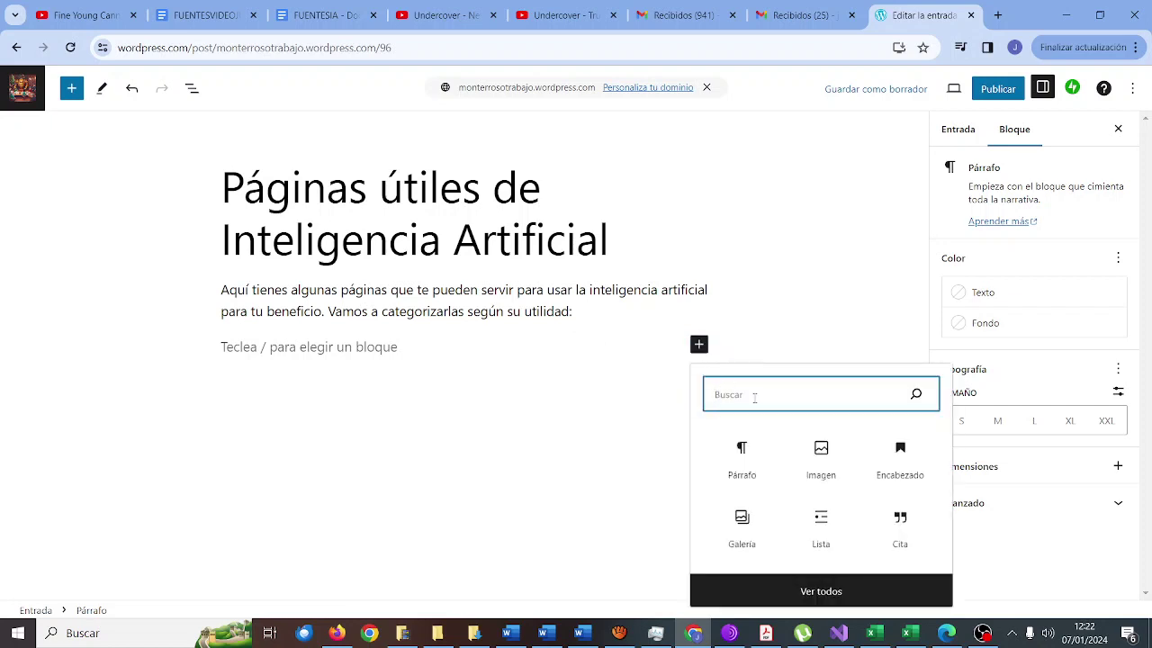
text(tan)
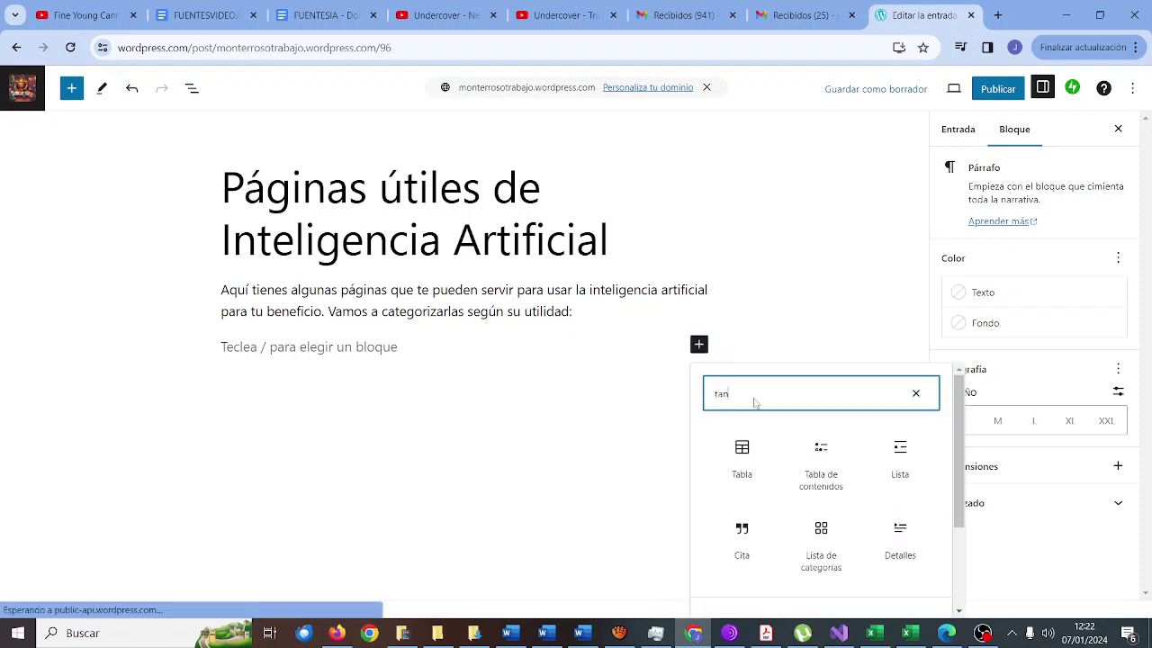
key(BackSpace)
text(b)
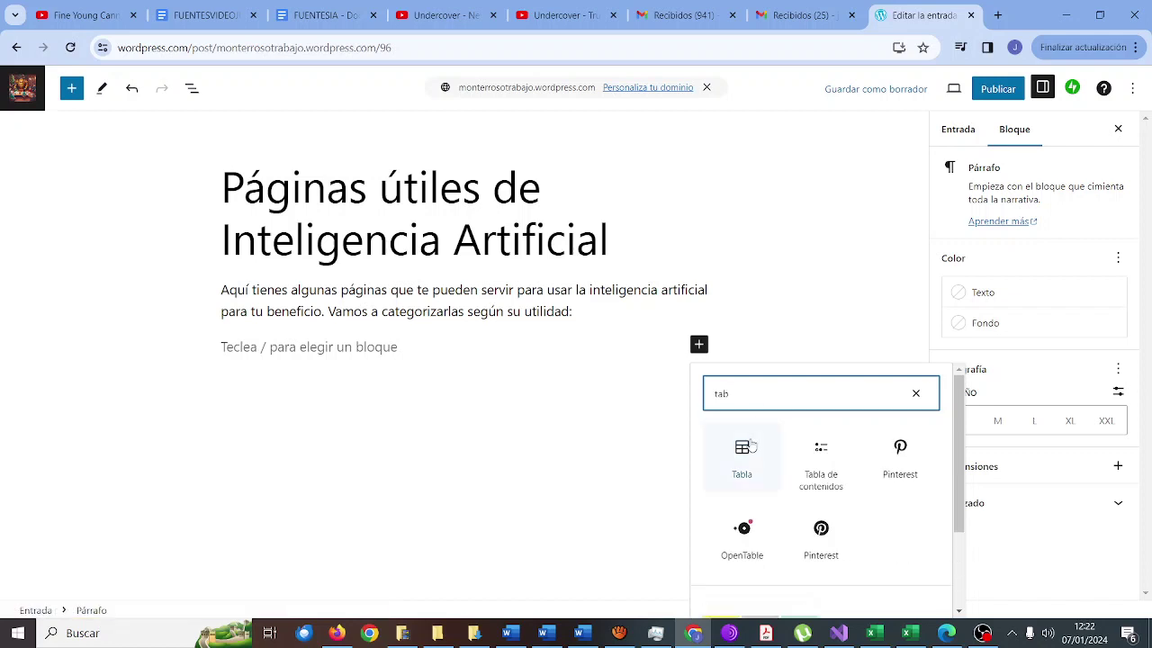
click(751, 445)
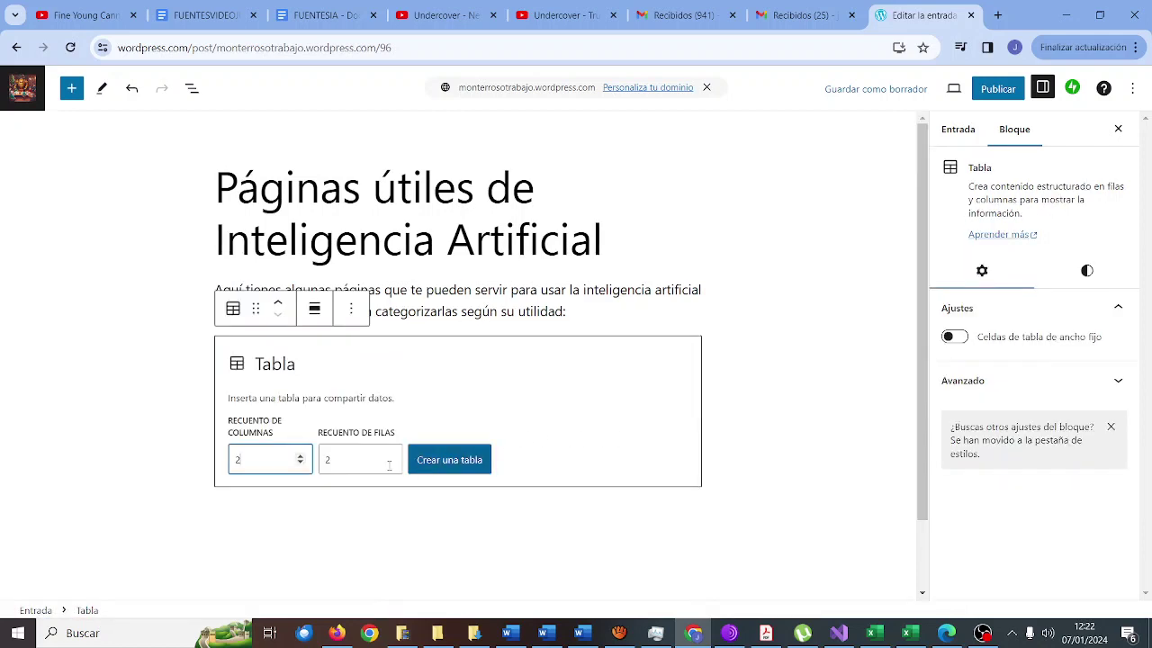
Check the table layout in the FUENTESIA document and create the post's table with 3 columns and 10 rows
click(326, 15)
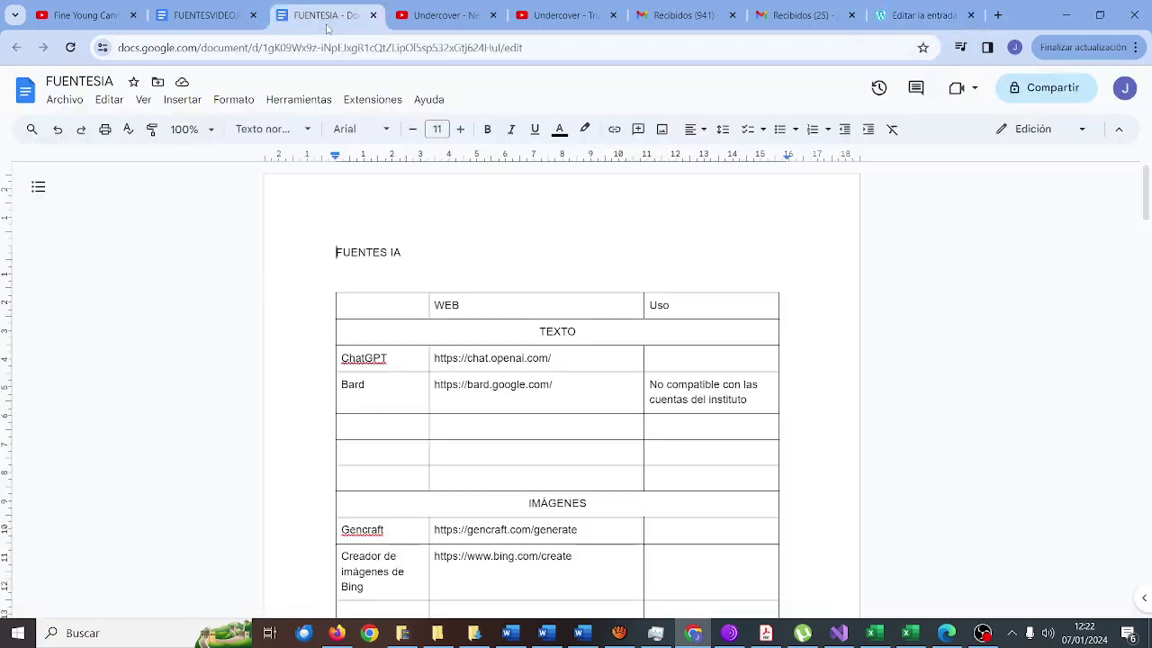
click(918, 16)
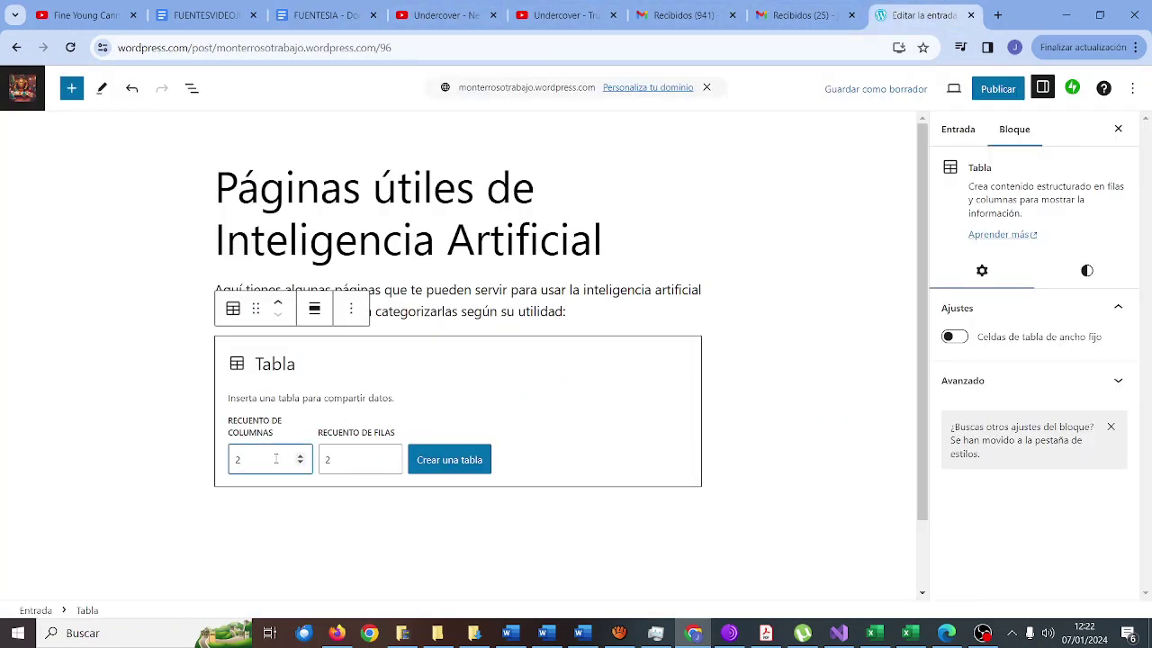
double_click(324, 465)
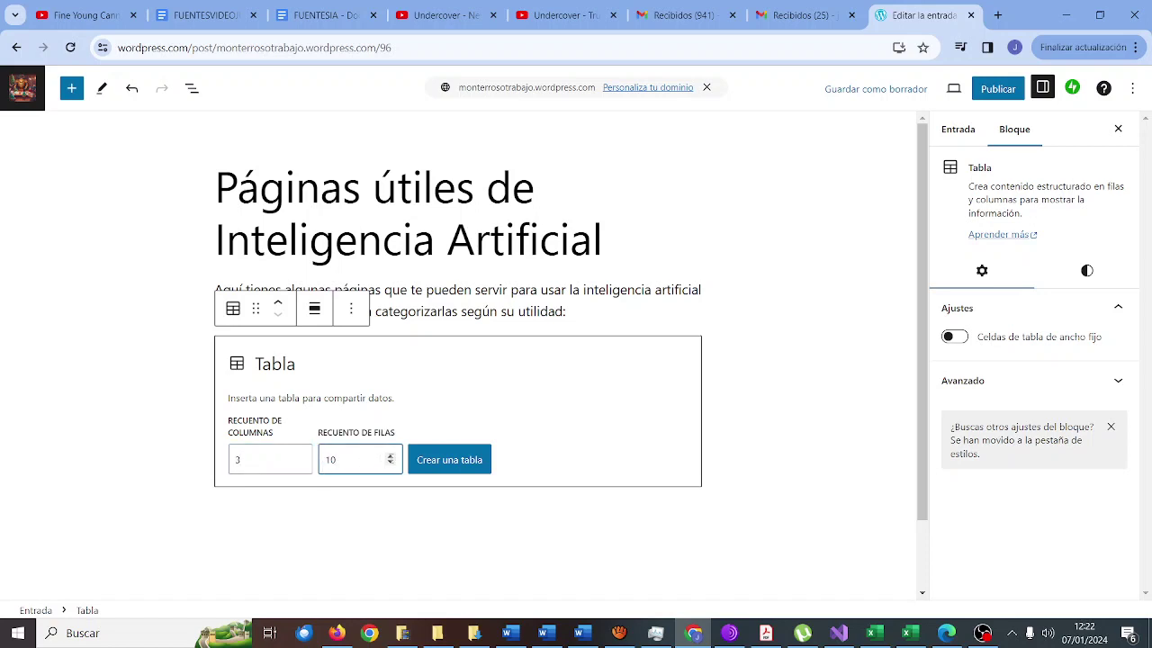
click(457, 462)
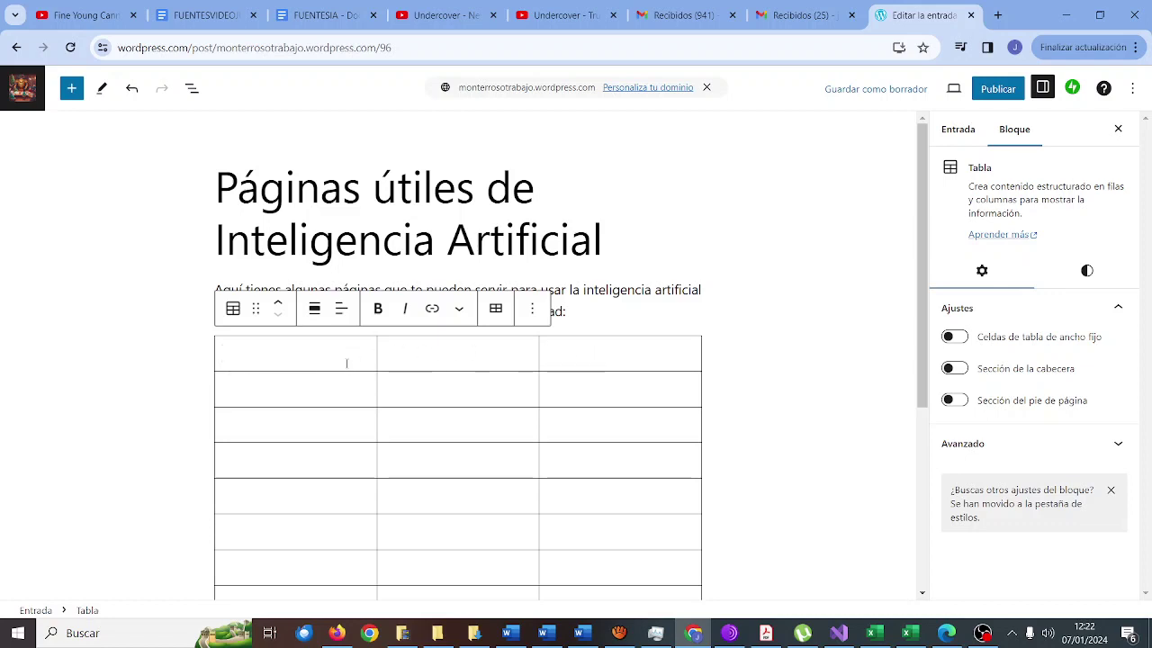
click(532, 309)
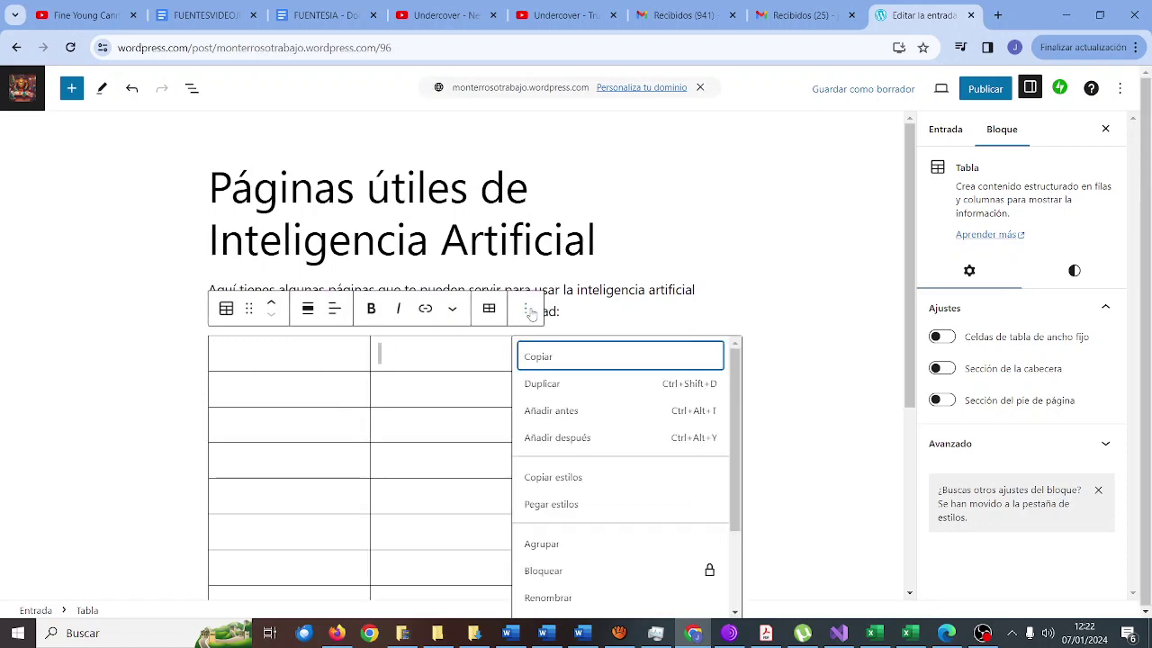
scroll(579, 432, down, 3)
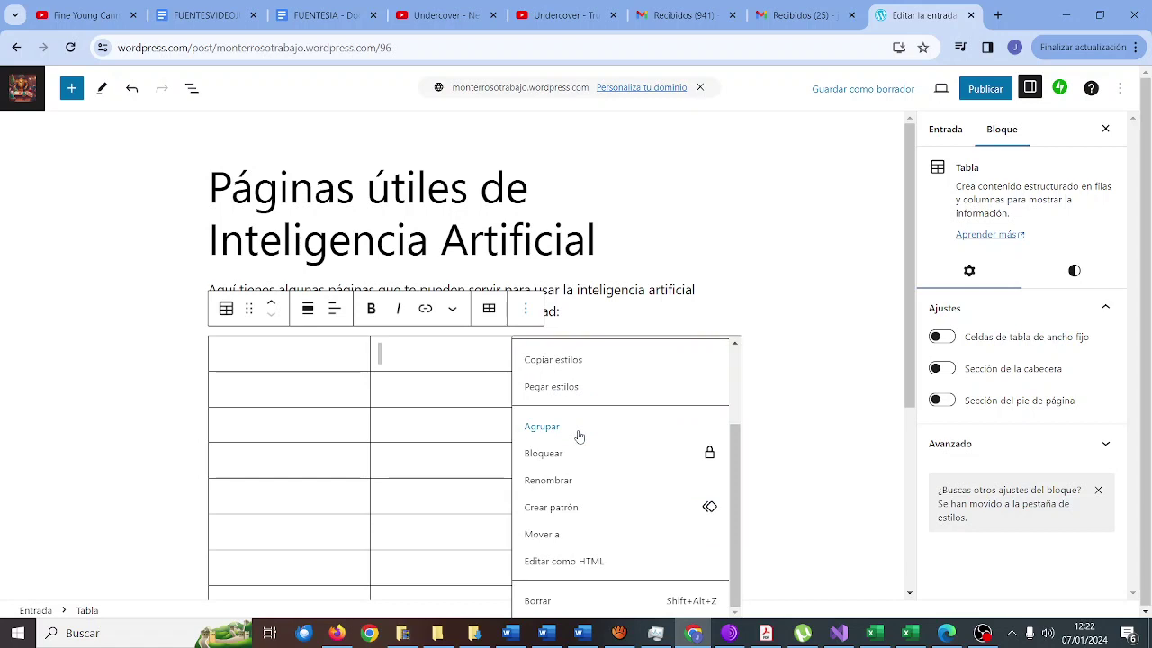
scroll(578, 436, up, 3)
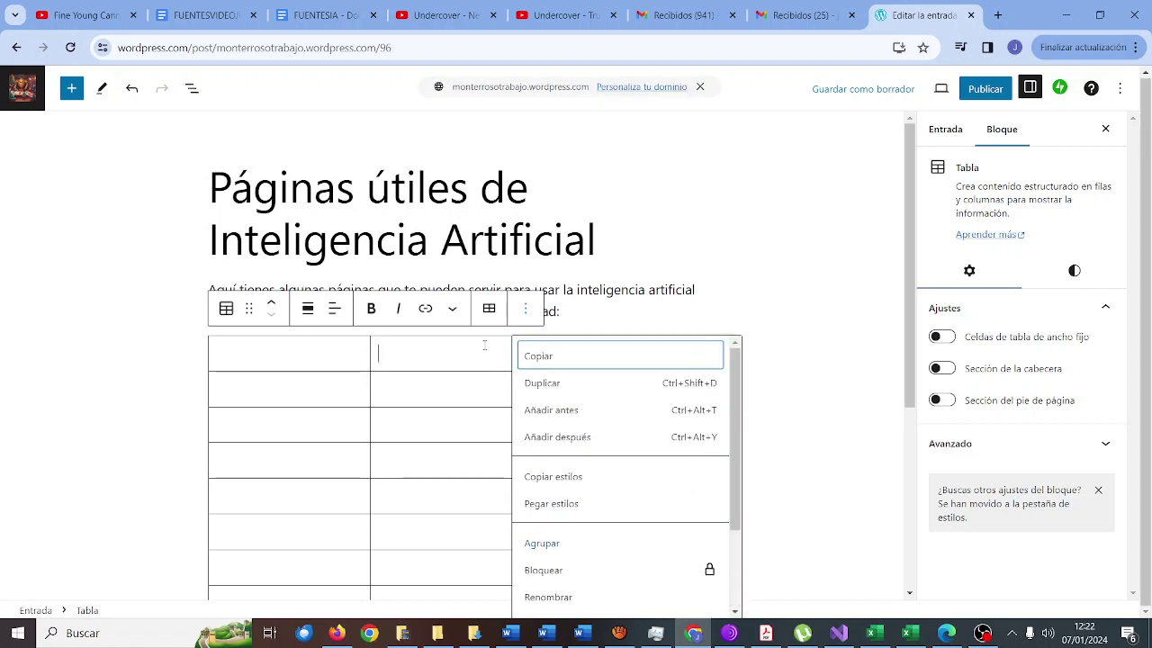
click(490, 312)
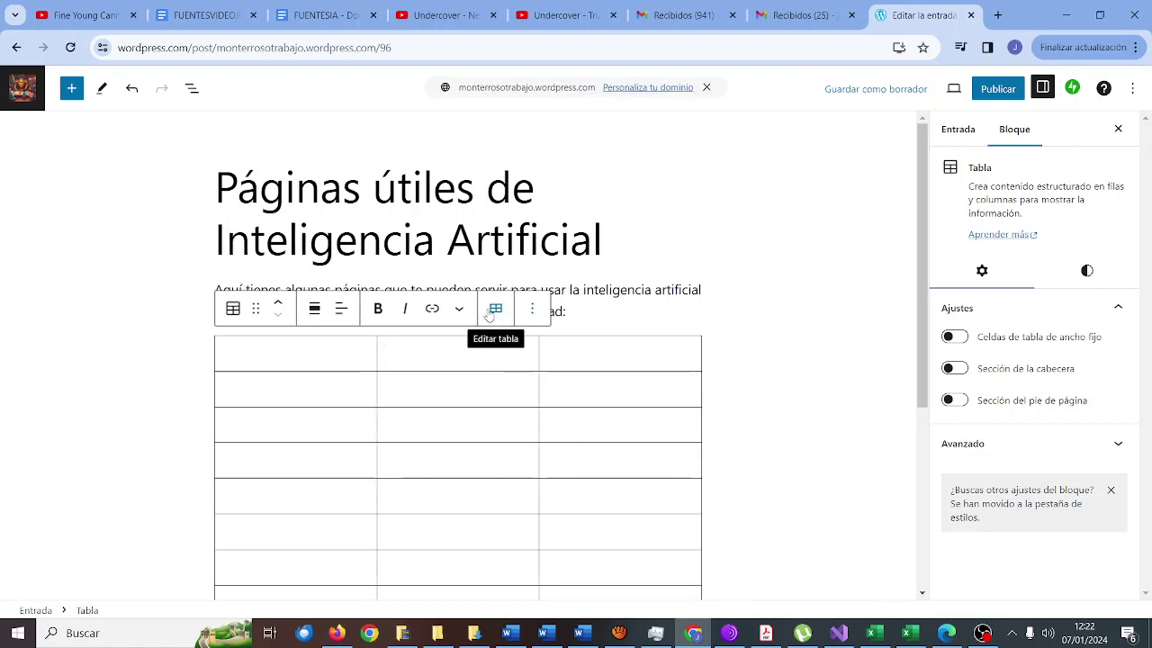
click(494, 310)
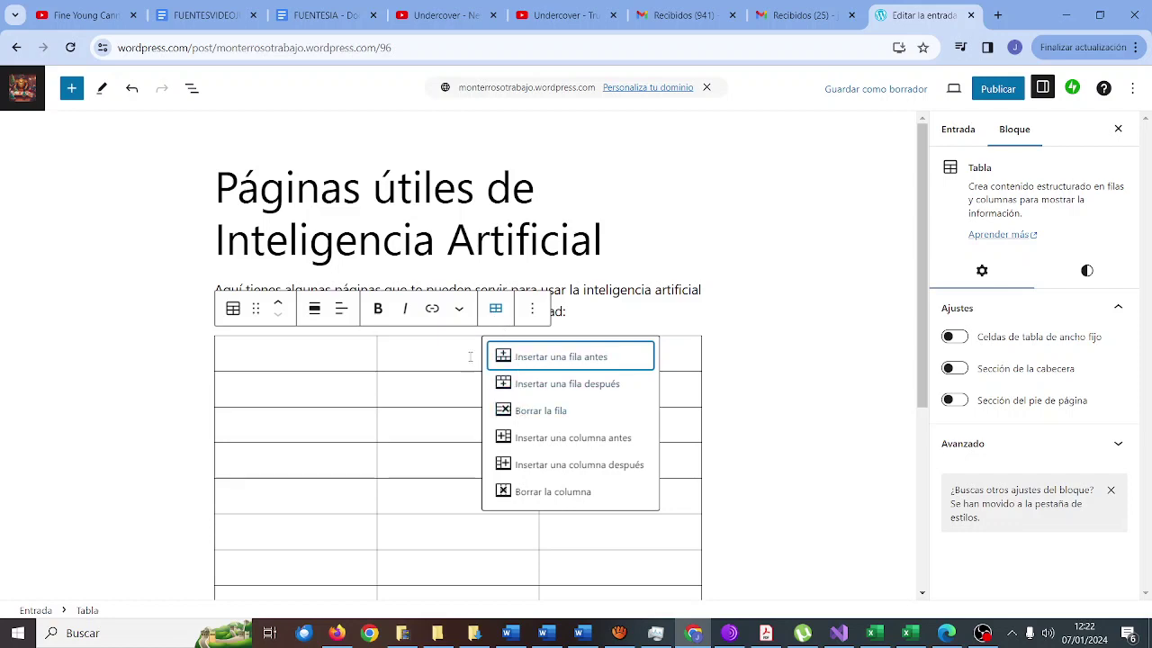
click(459, 313)
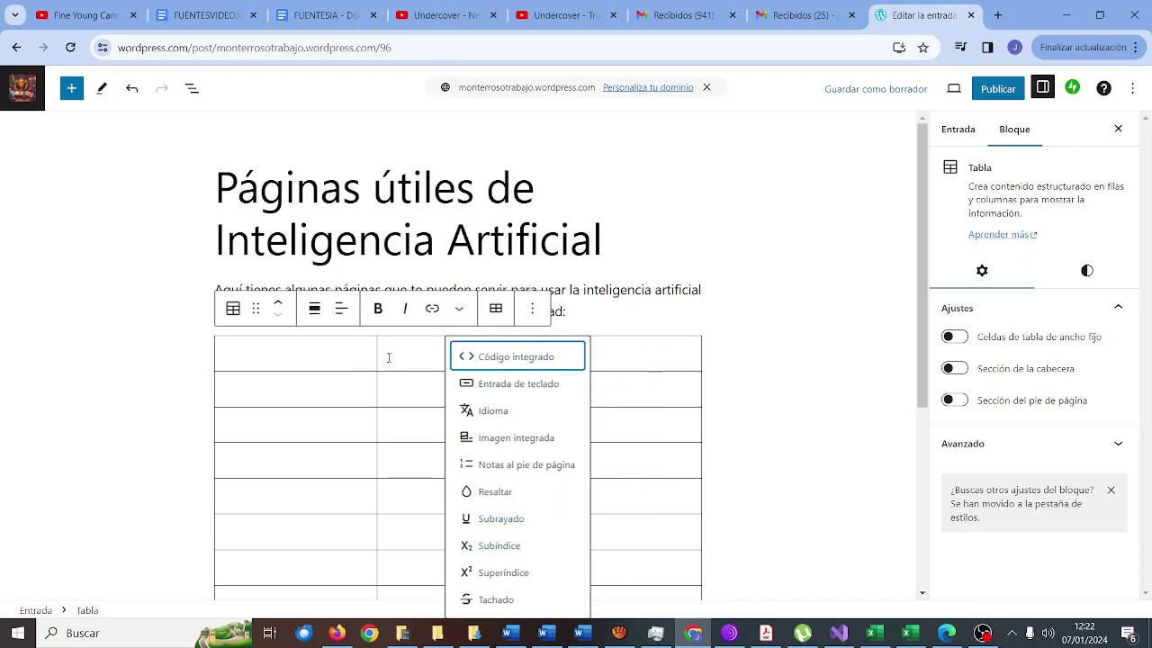
click(359, 343)
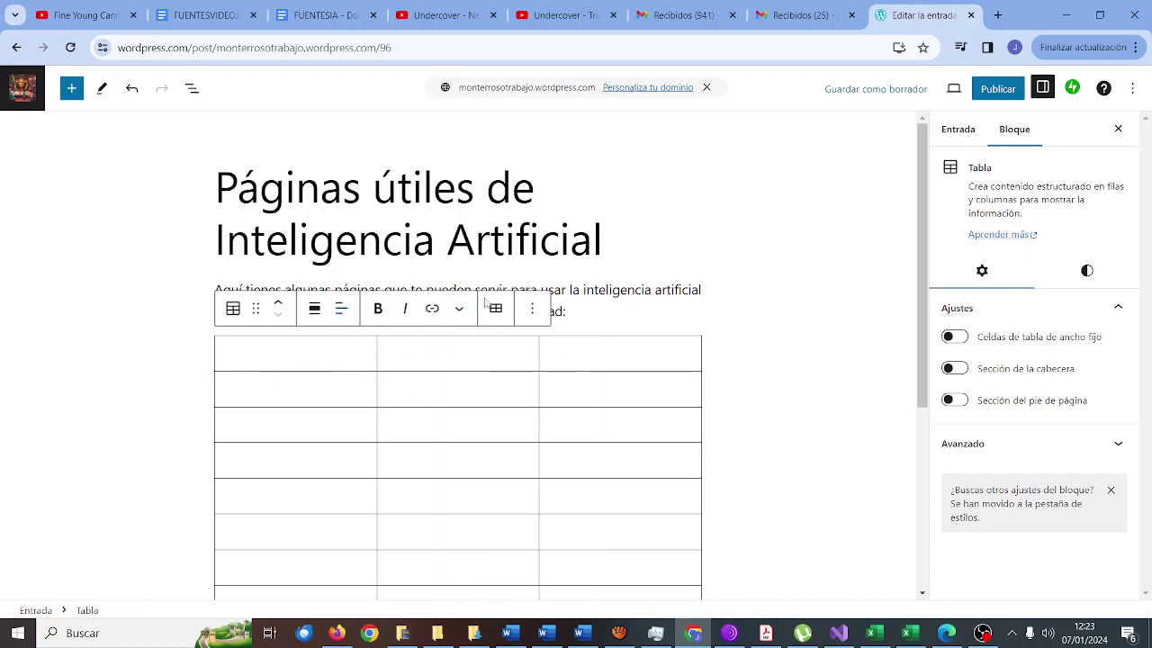
click(535, 312)
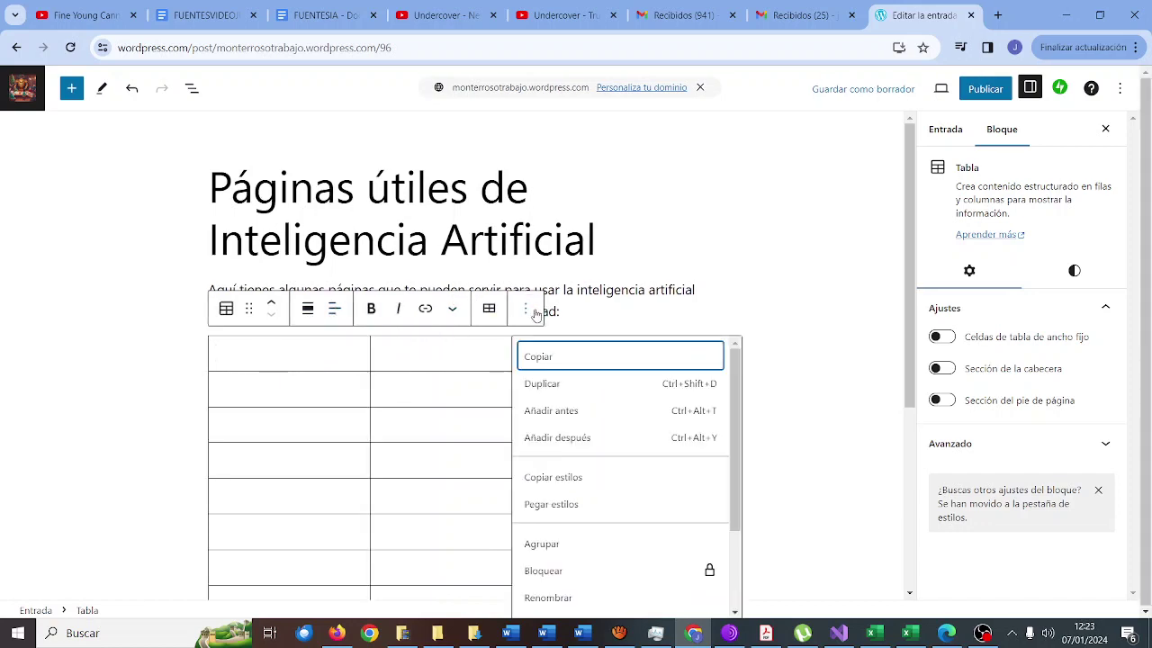
Enter the category "TEXTO" in the table's first cell and "CHATGPT" in the cell below it
click(341, 356)
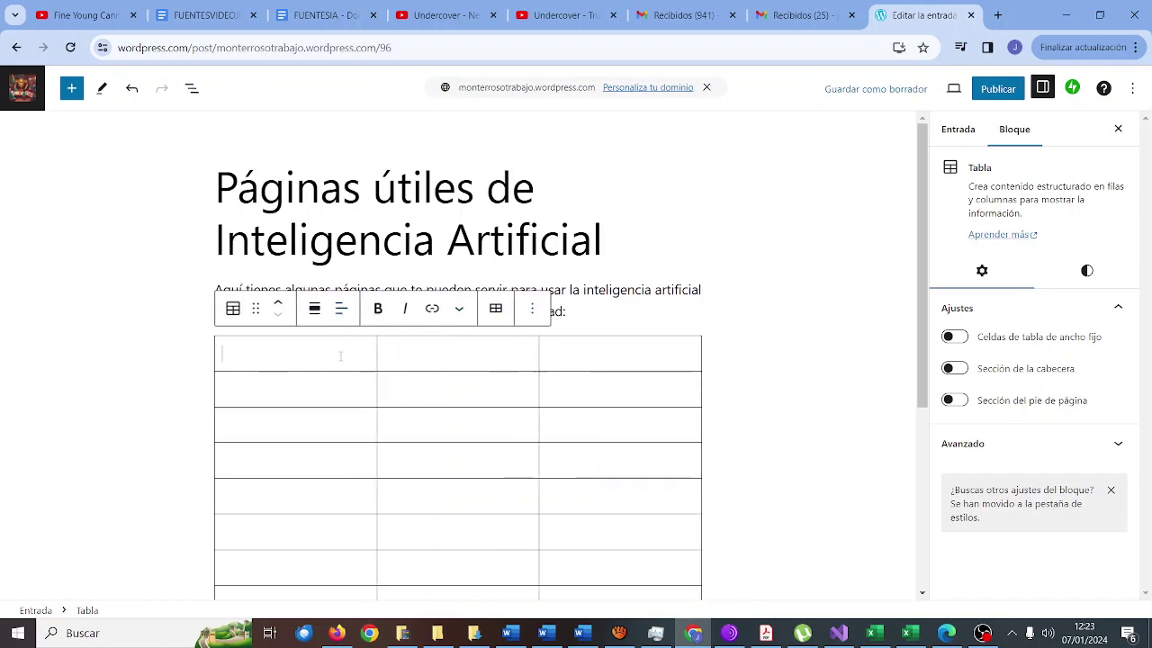
text(TEXTO)
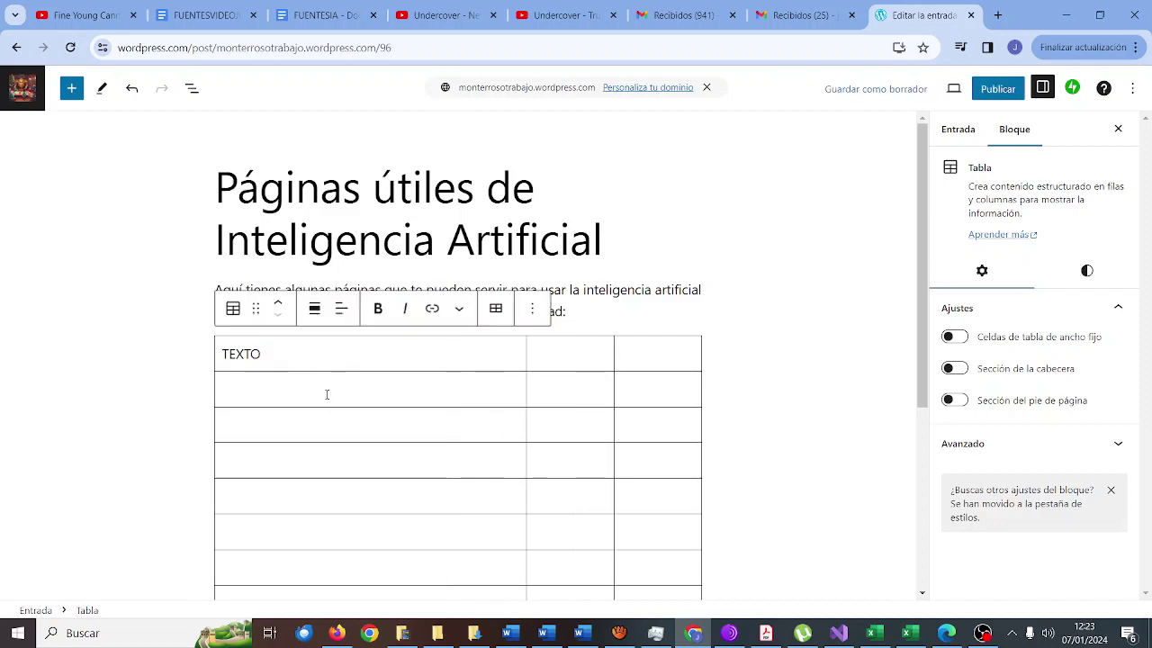
click(326, 394)
text(CHAT)
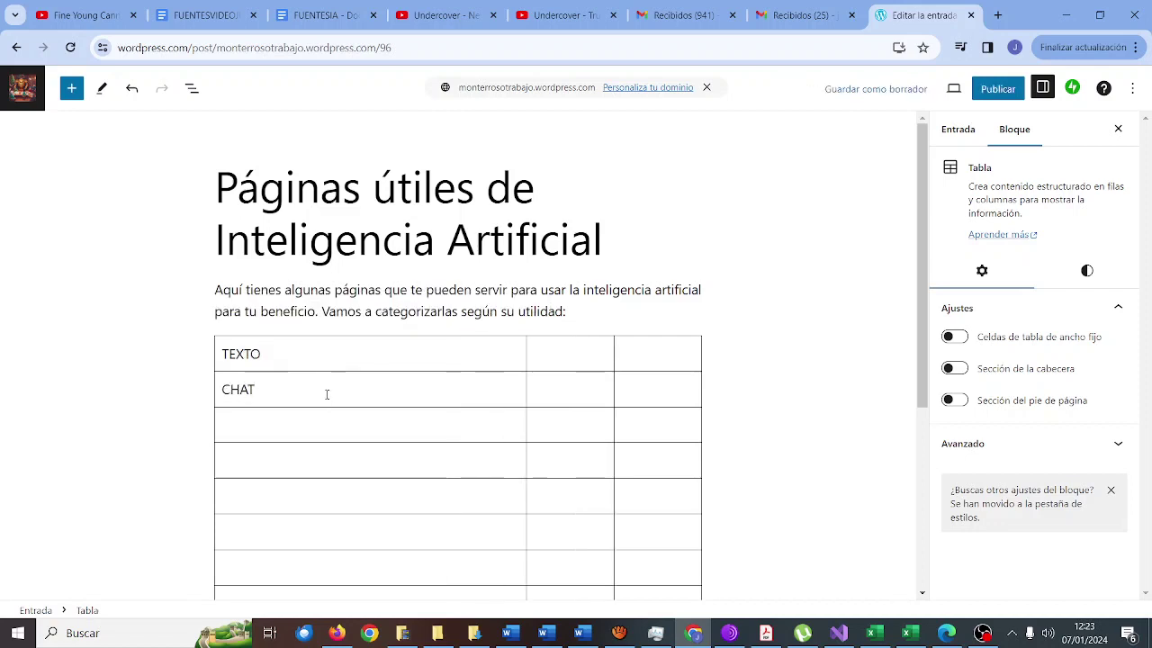
text(GPT)
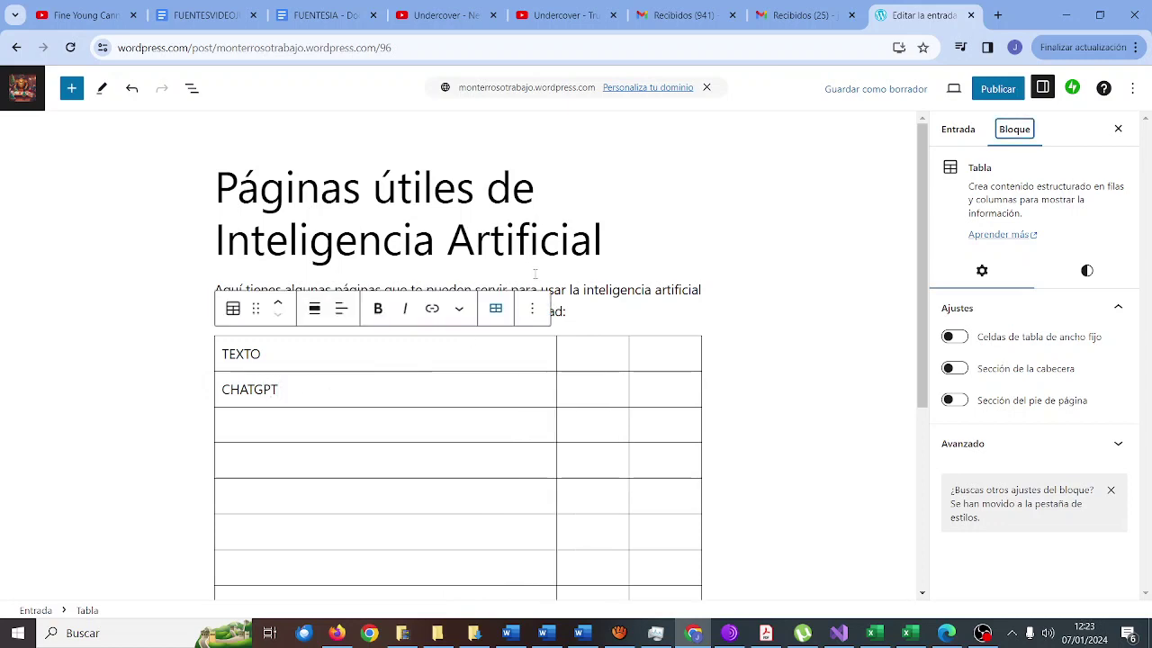
click(997, 16)
click(849, 48)
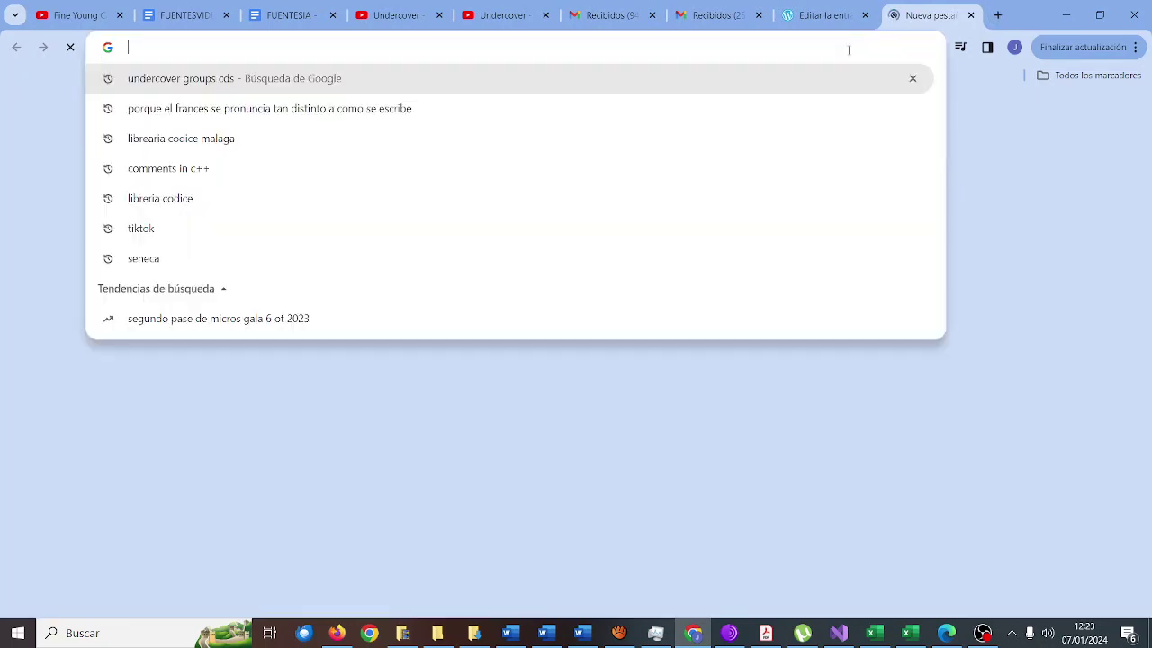
text(GHATGPT)
key(Return)
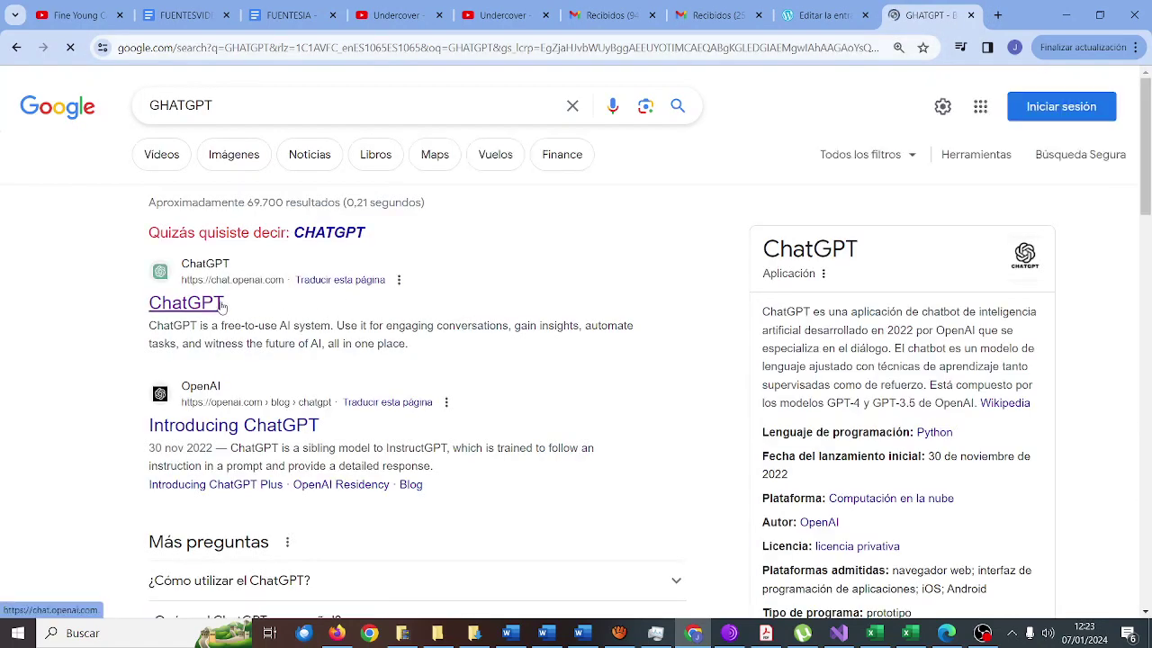
click(222, 304)
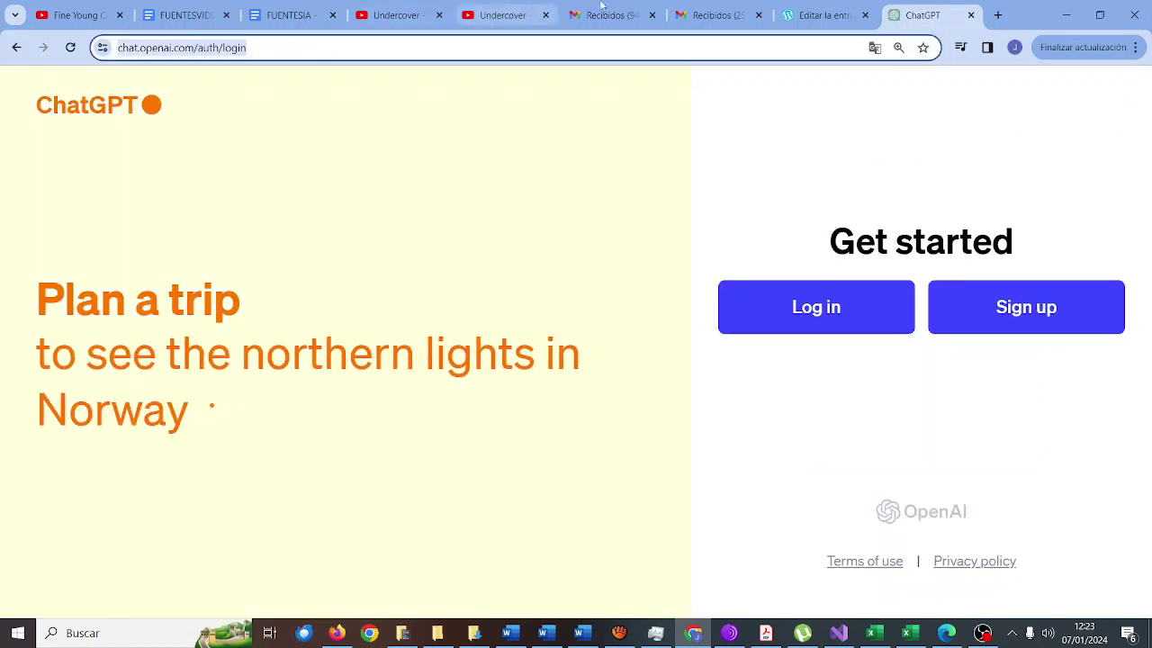
click(802, 16)
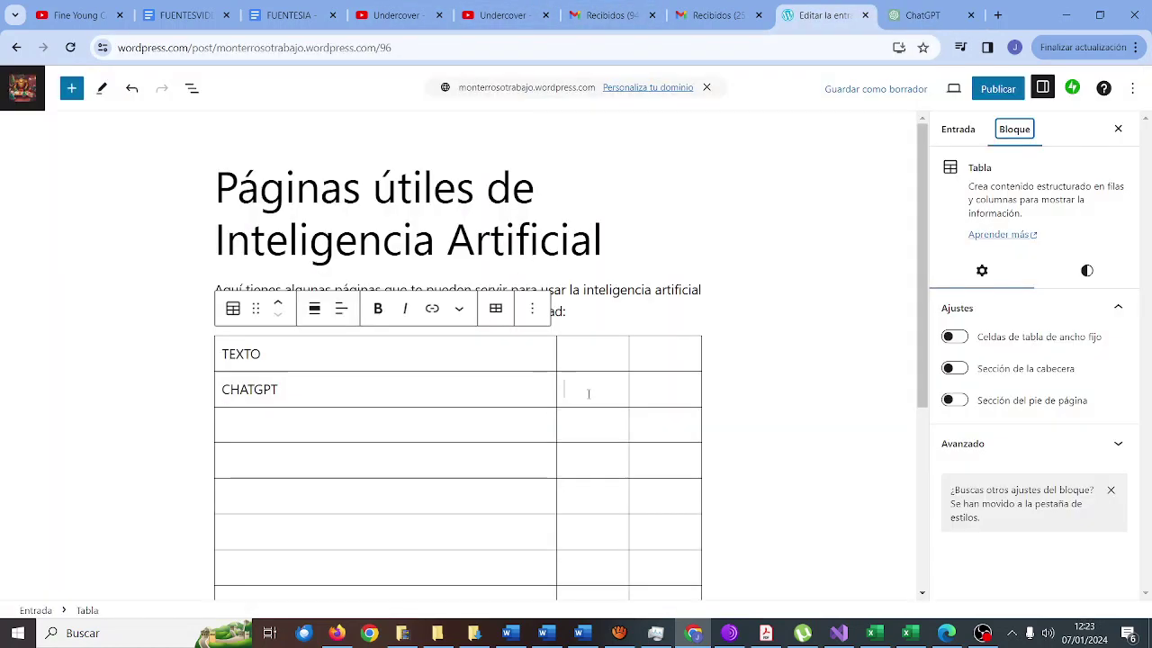
text(https://chat.openai.com/auth/login)
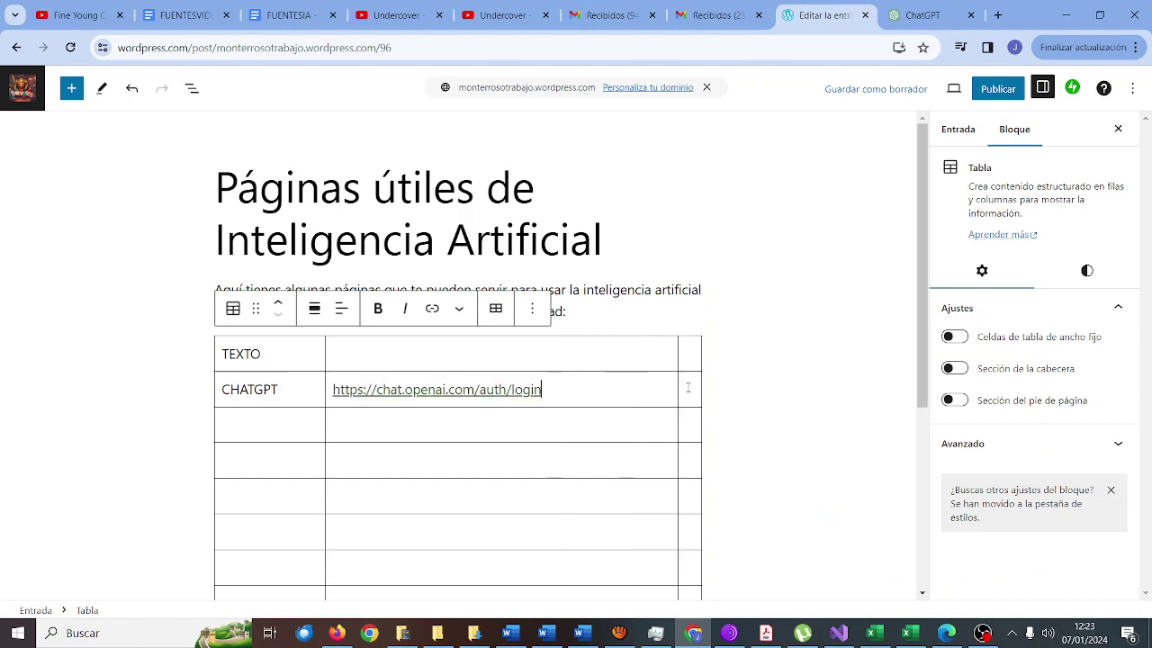
Search Google in a new browser tab for "que es chatgpt" to find a short description
click(687, 388)
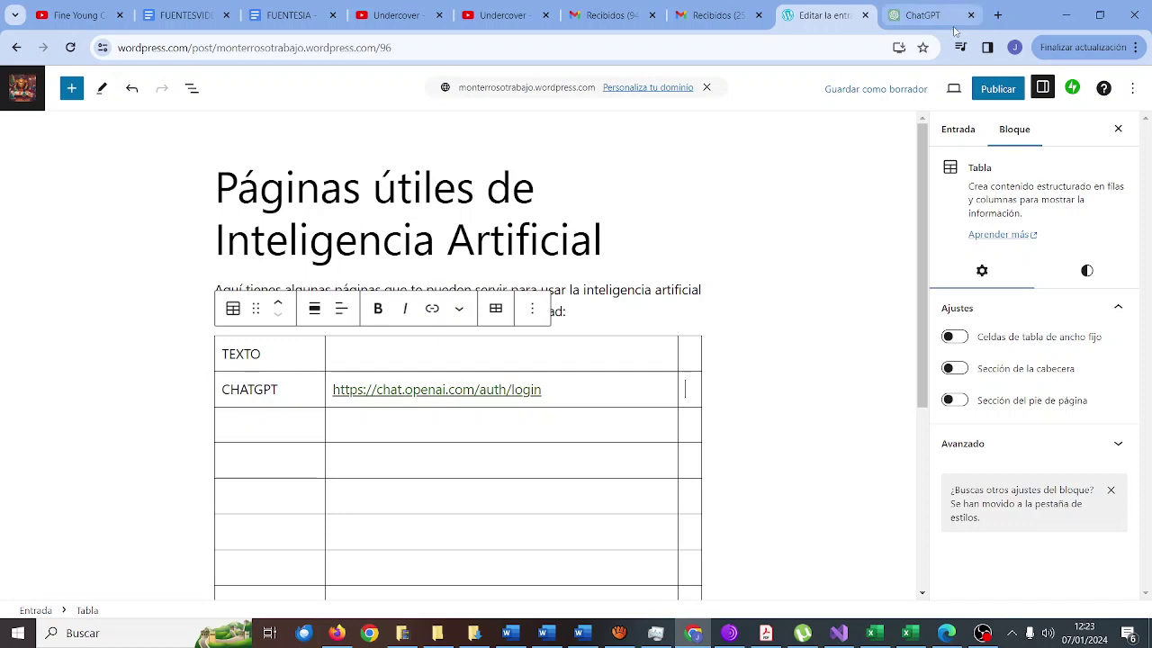
click(997, 15)
text(QUE ES CA)
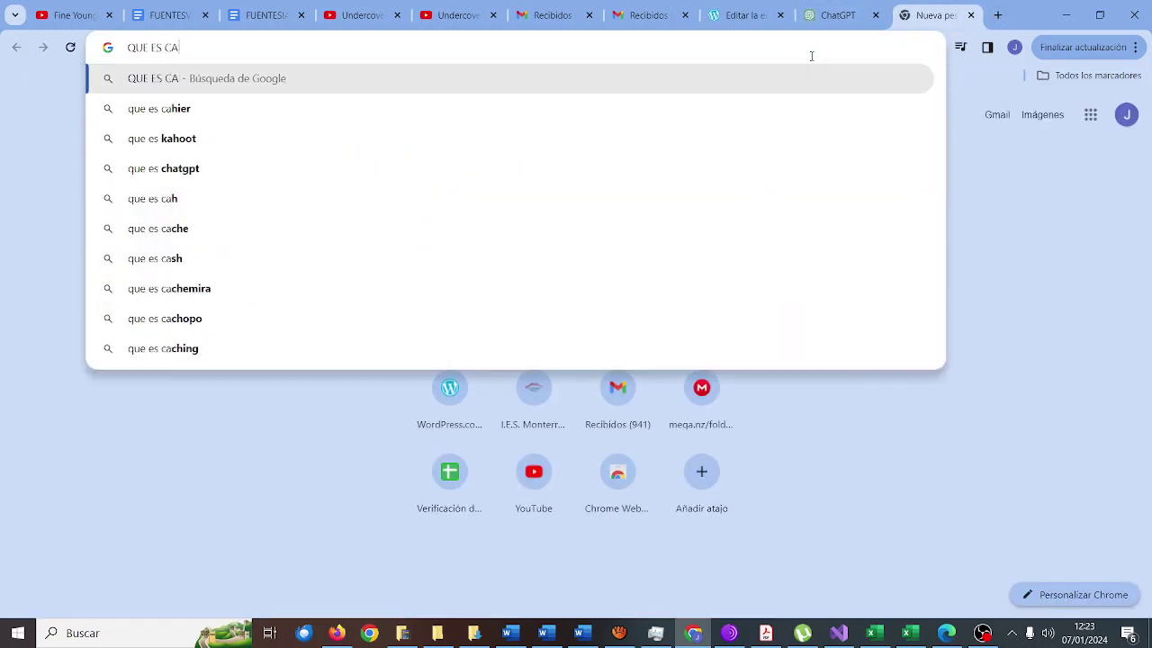
key(BackSpace)
text(HATG)
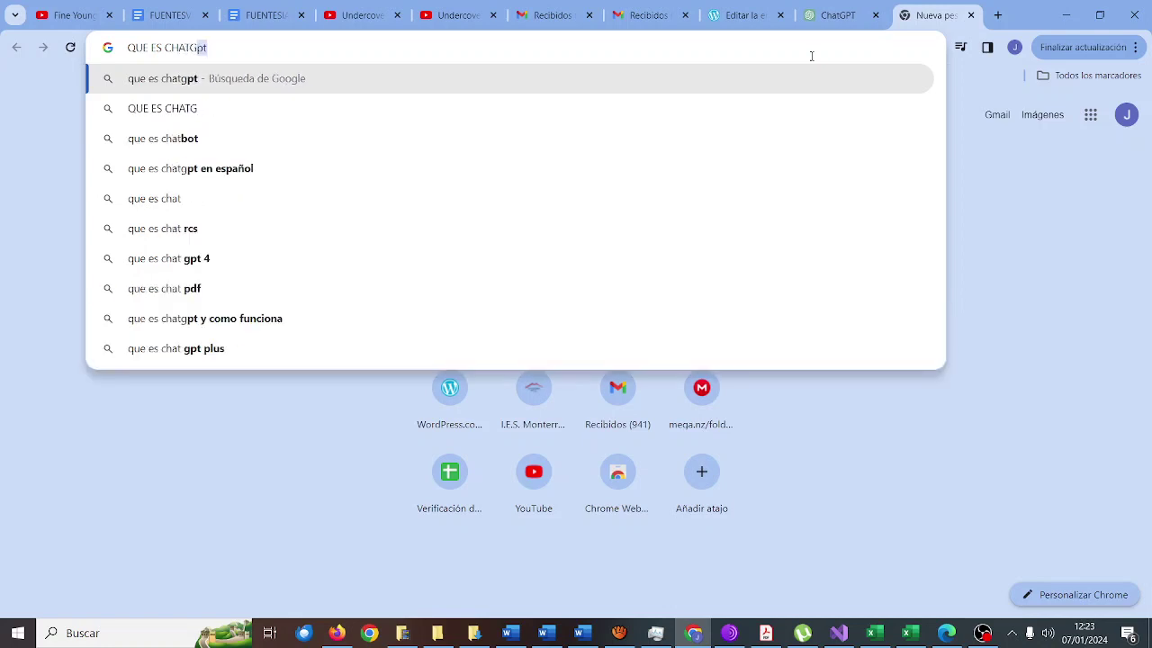
key(Return)
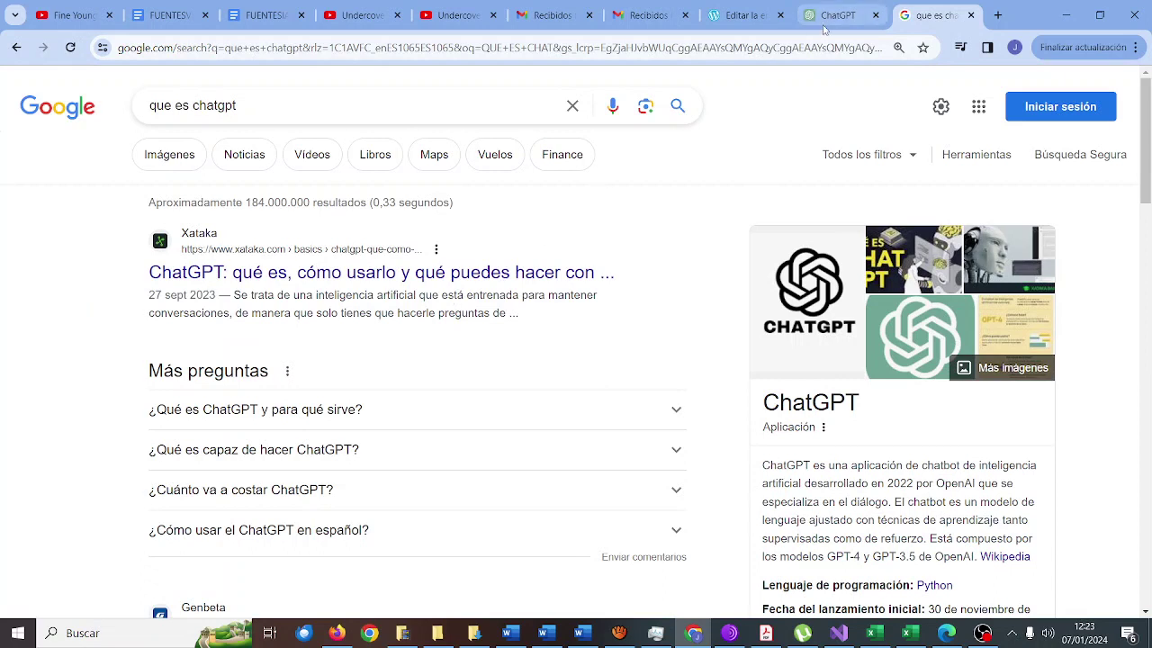
Write "Inteligencia artificial entrenada para mantener conversaciones." in the third column of the CHATGPT row
click(738, 20)
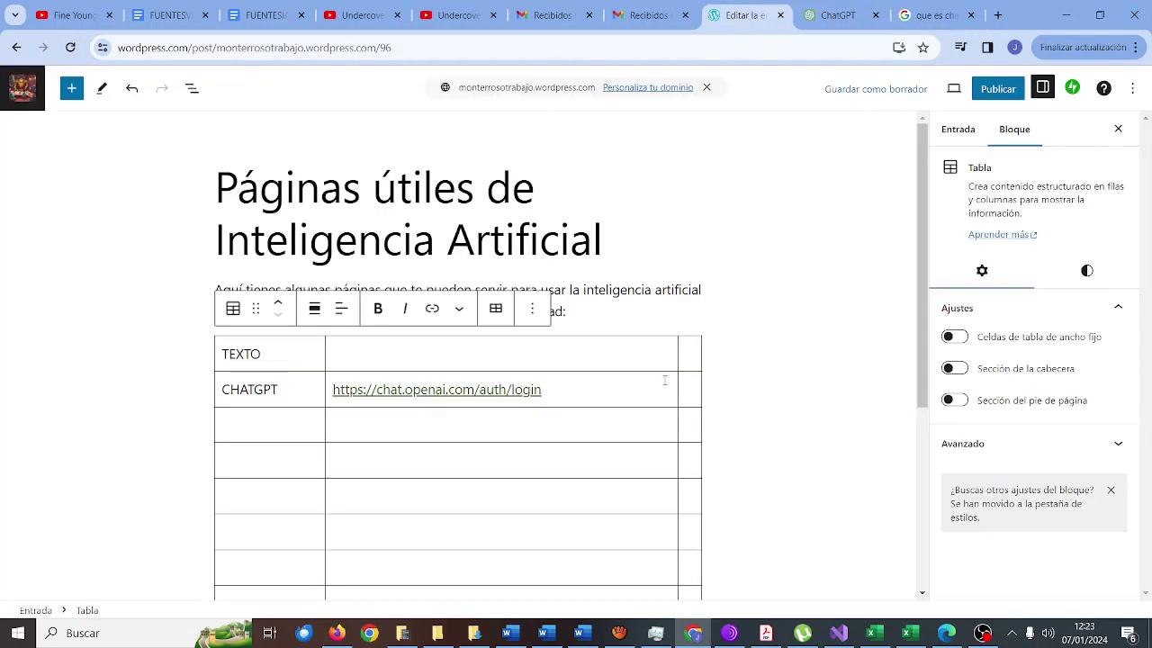
click(664, 381)
text(INTE)
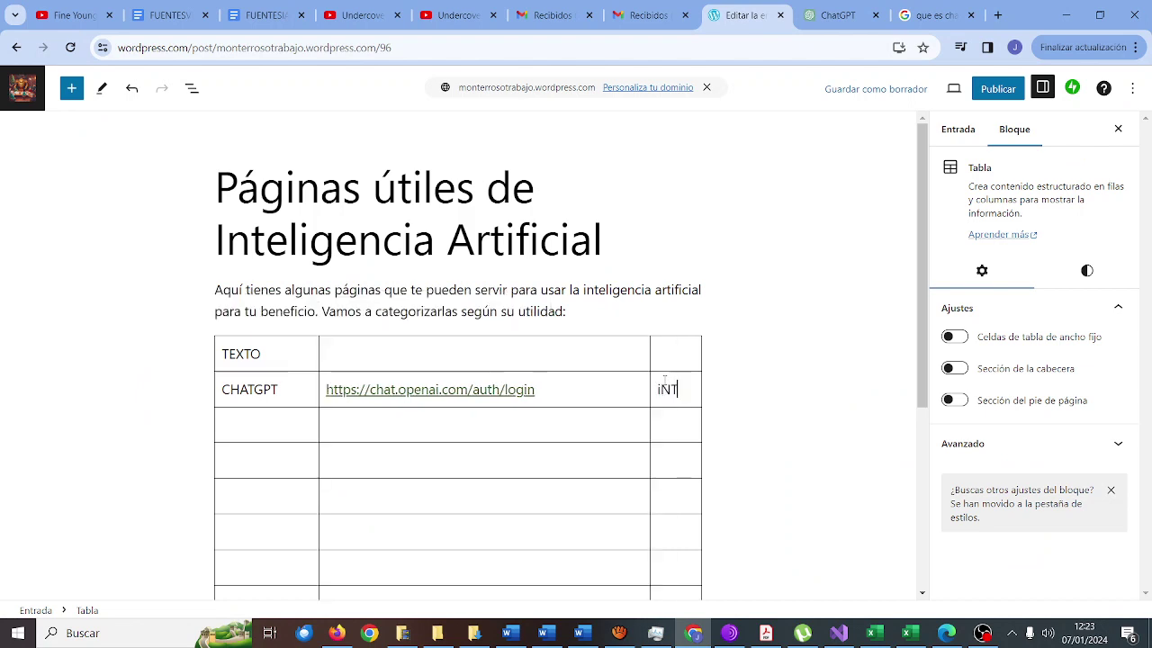
key(BackSpace)
key(BackSpace)
key(BackSpace)
text(ntel)
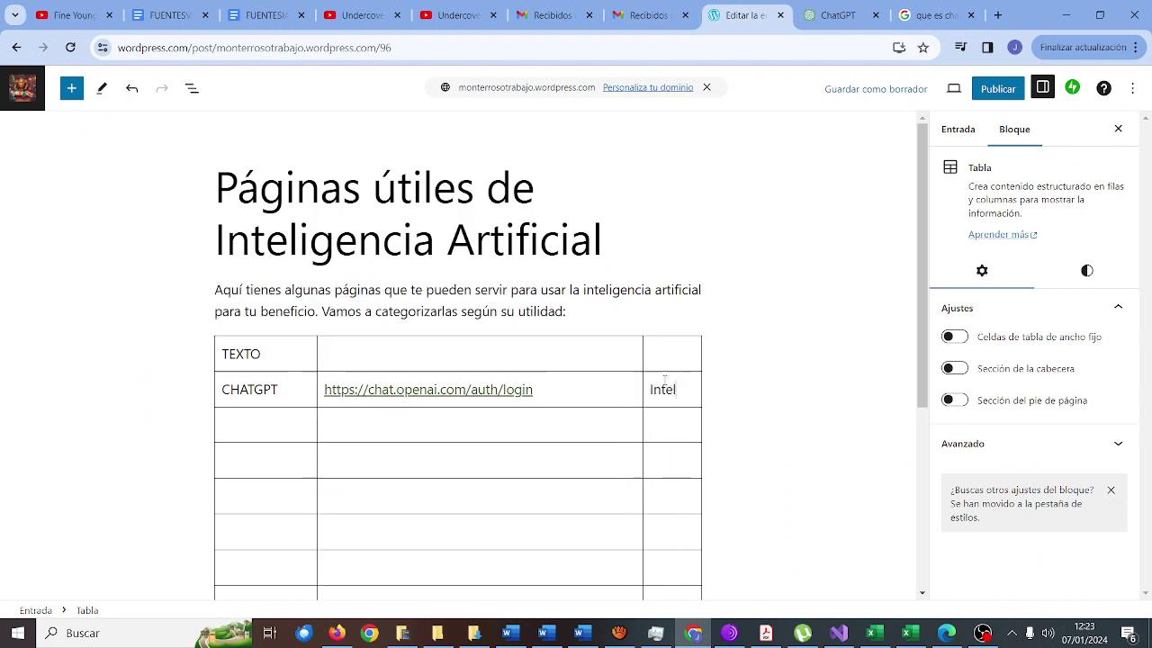
text(igencia artificial e)
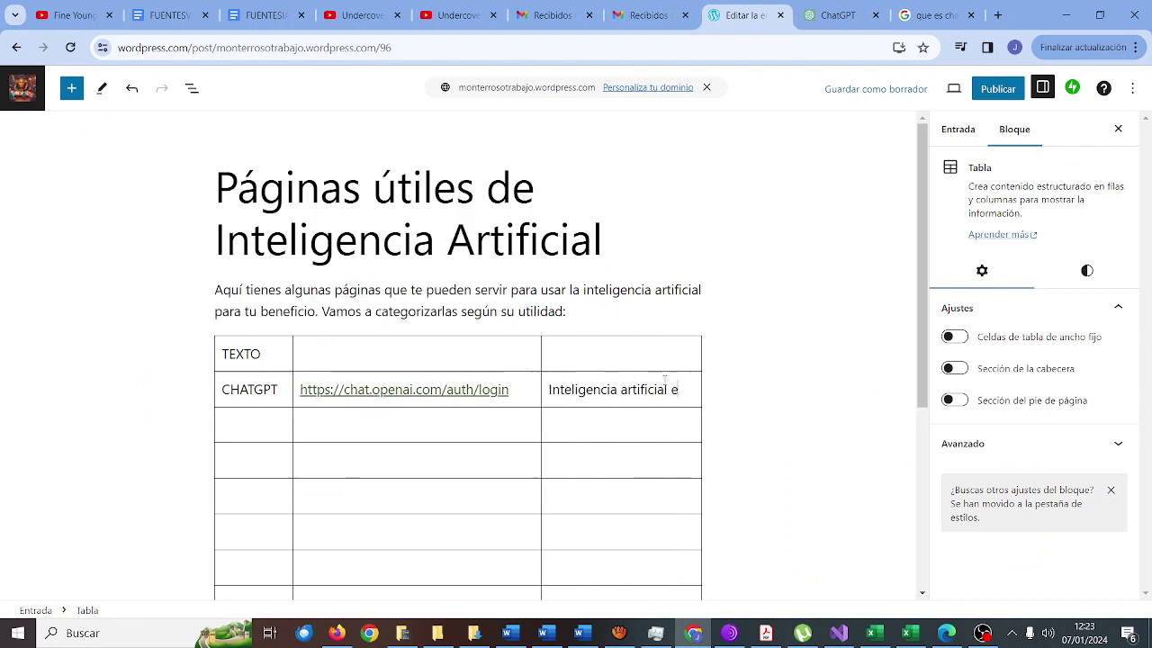
text(ntrenada para mantener conv)
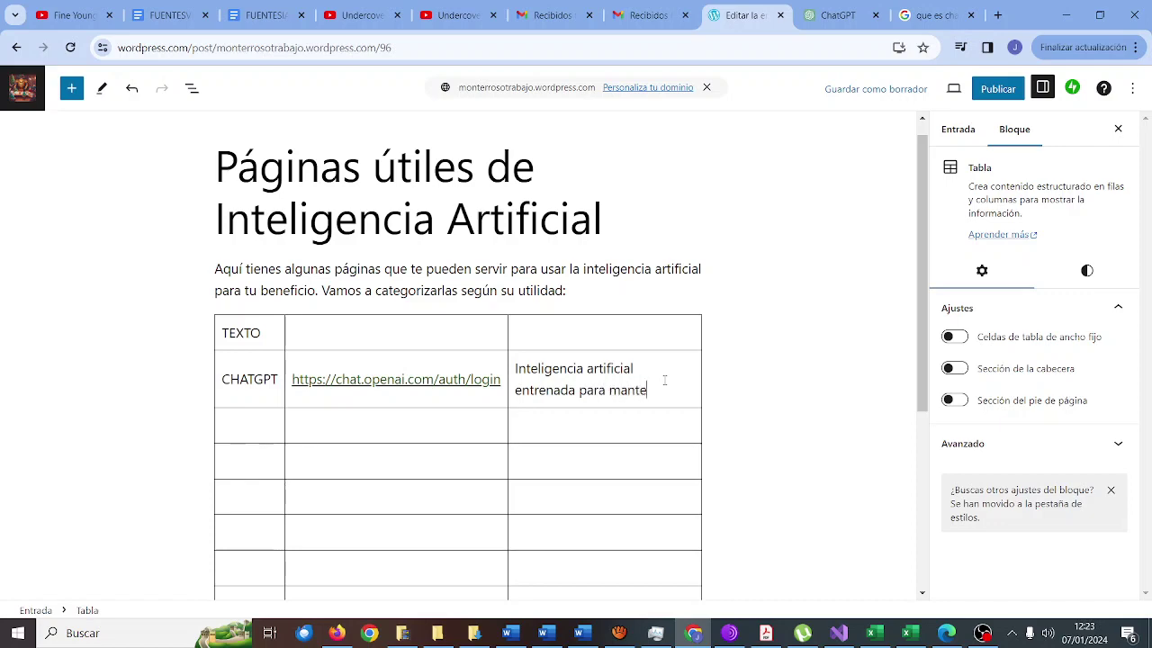
text(ones.)
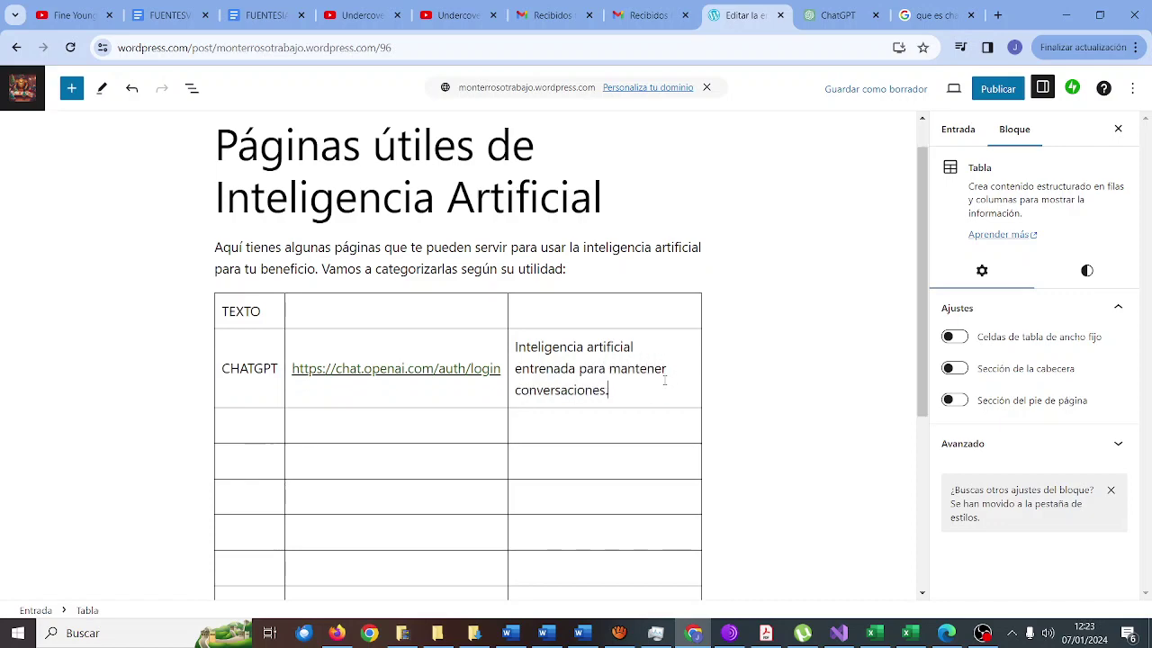
Search Google for "bard de google", open the Google Bard site and copy its address
click(949, 17)
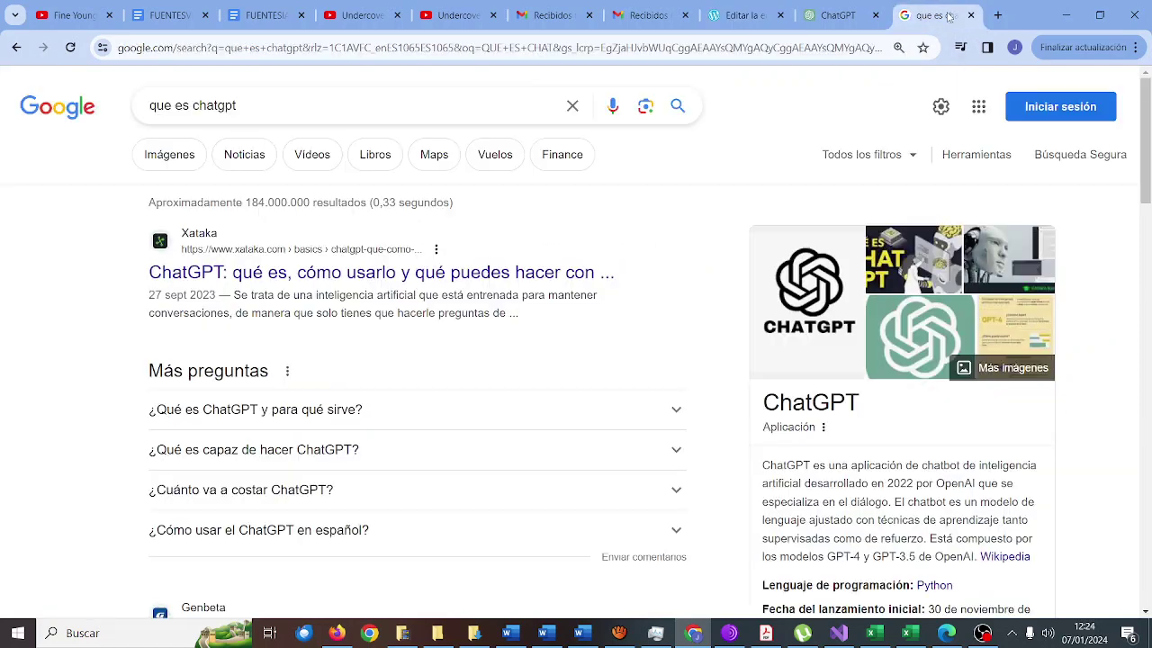
click(821, 48)
text(bard de google)
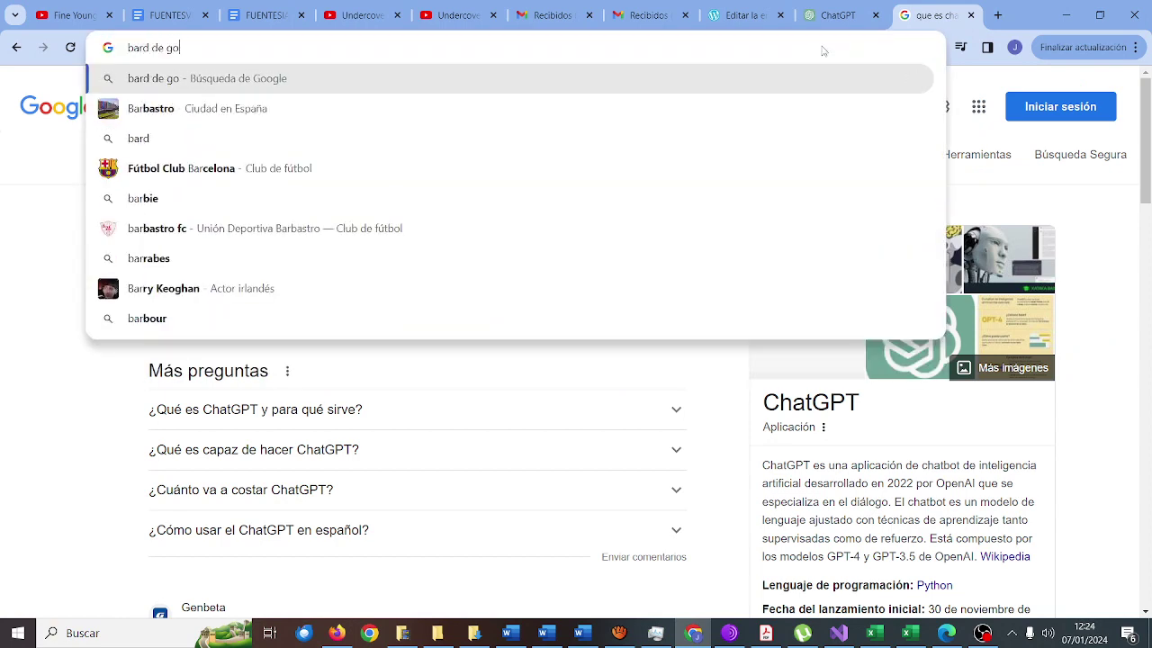
key(Return)
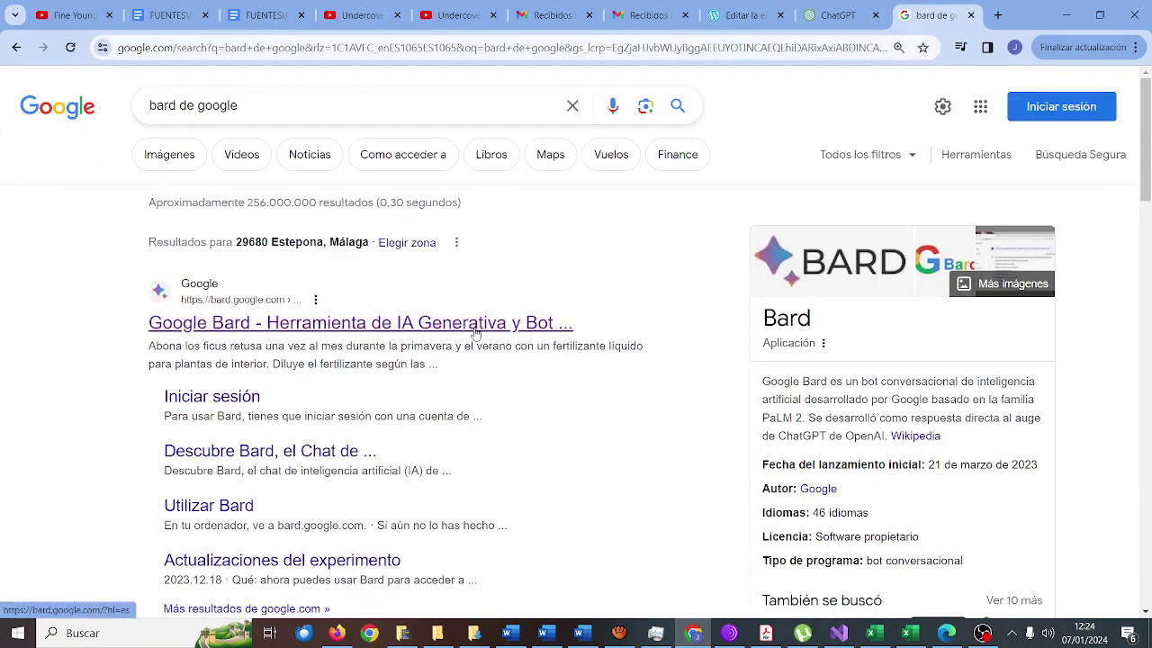
click(306, 50)
key(ctrl+c)
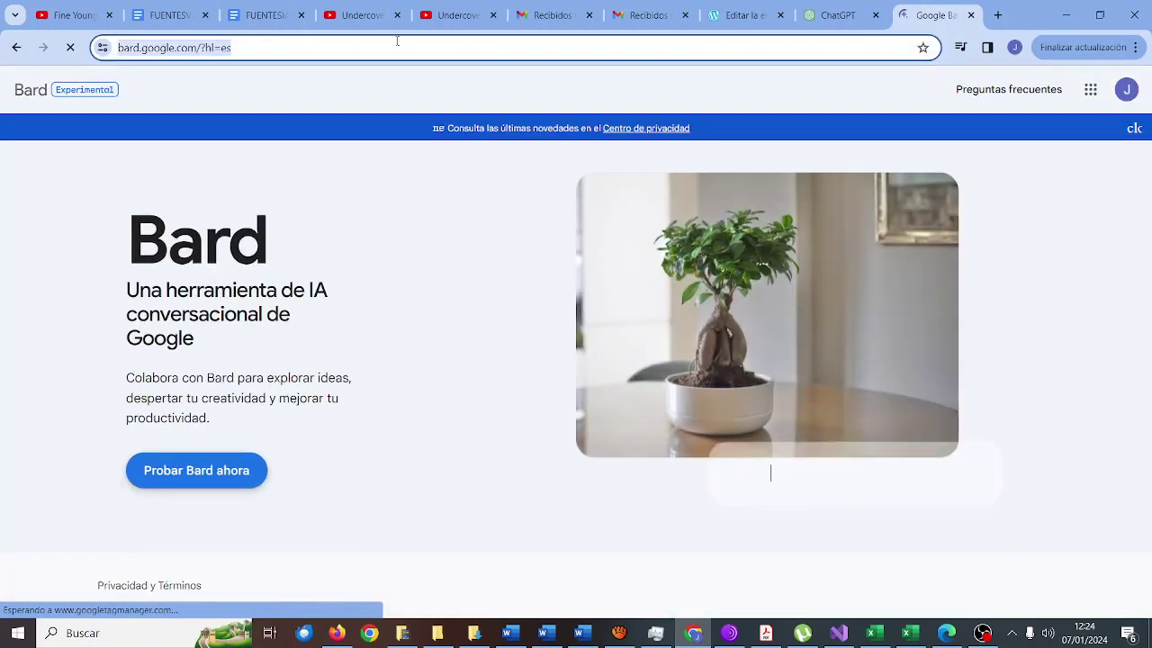
click(740, 15)
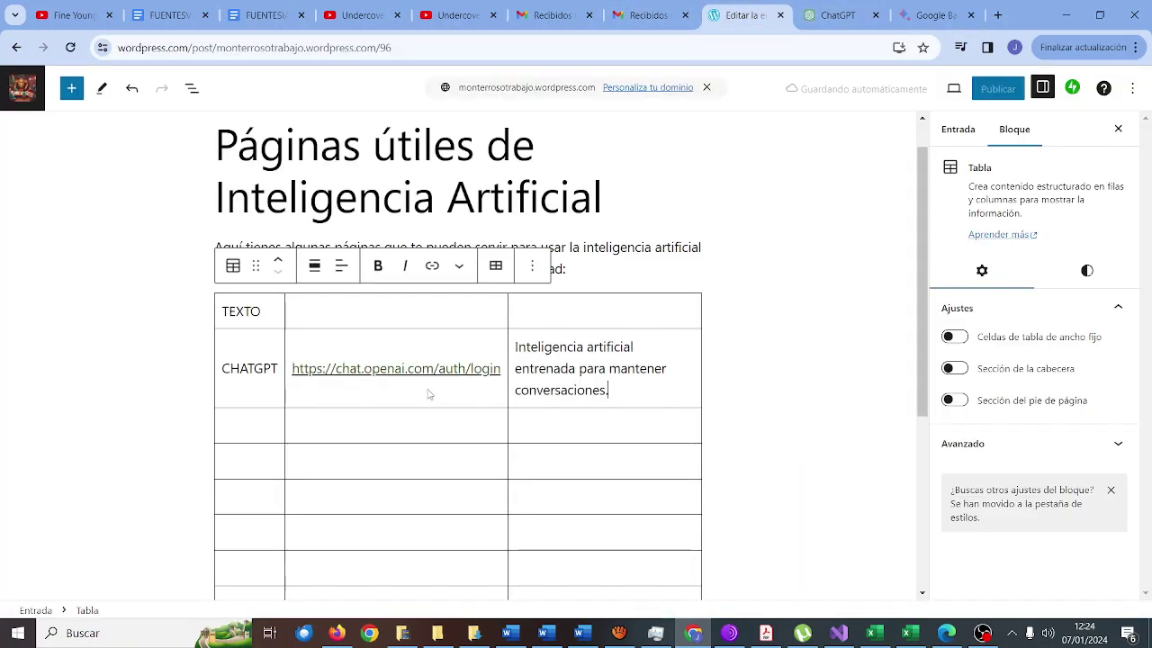
click(241, 430)
text(BARD)
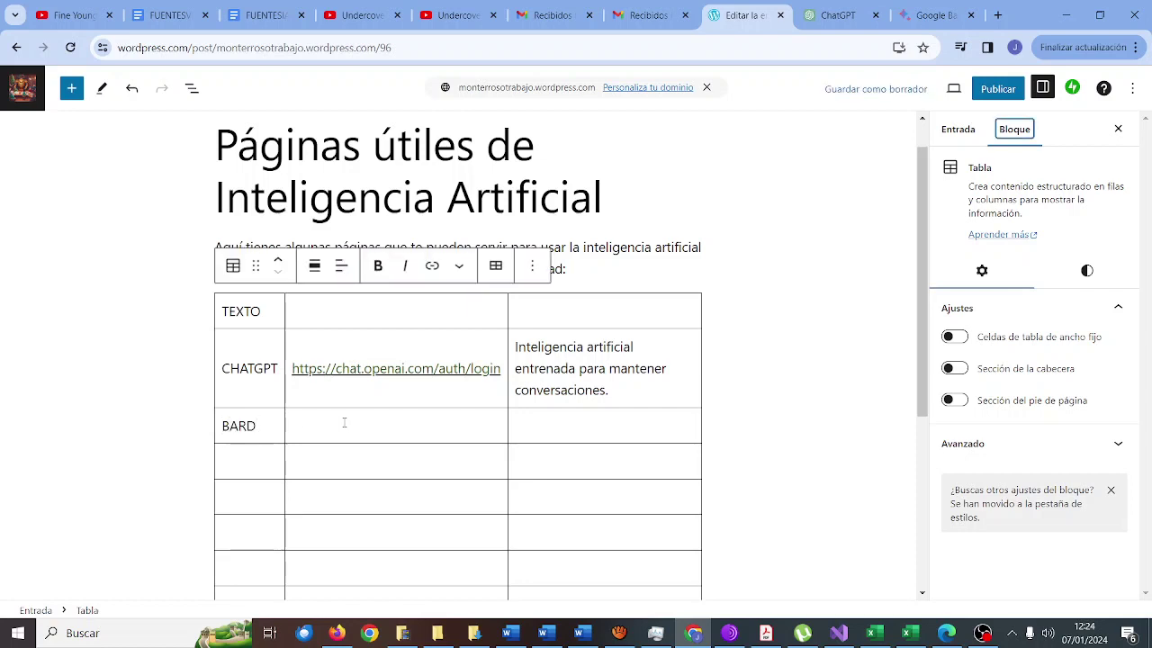
click(344, 423)
key(ctrl+v)
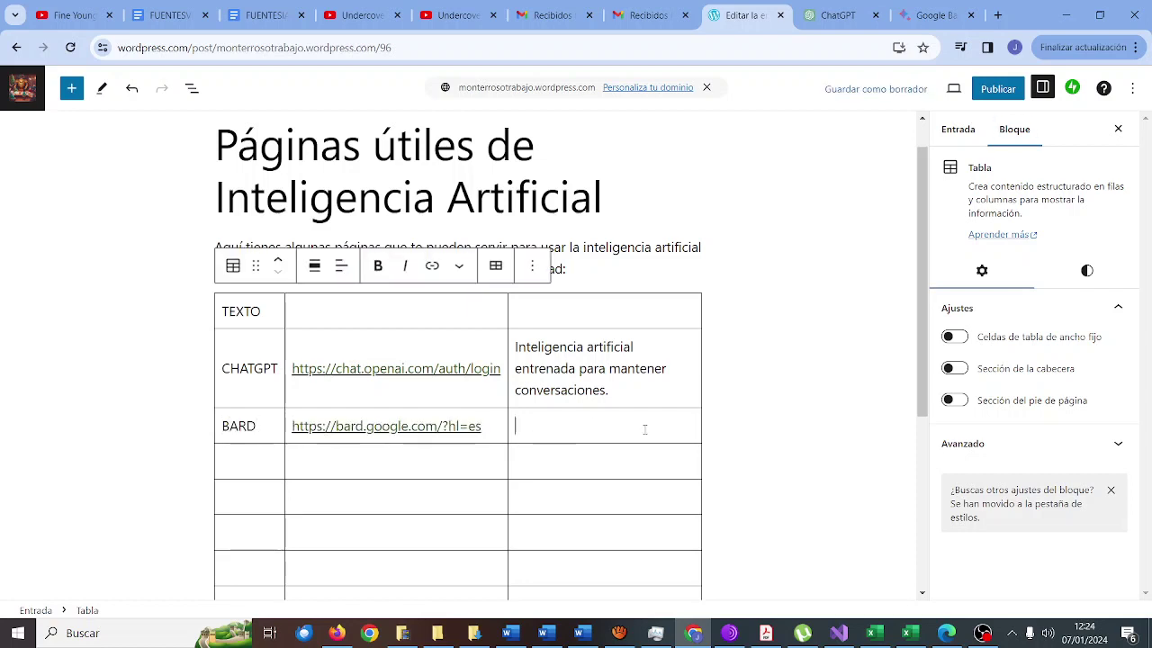
Write "Similar a CHATGPT pero creada por Google." in the third column of the BARD row
click(644, 430)
text(SIML)
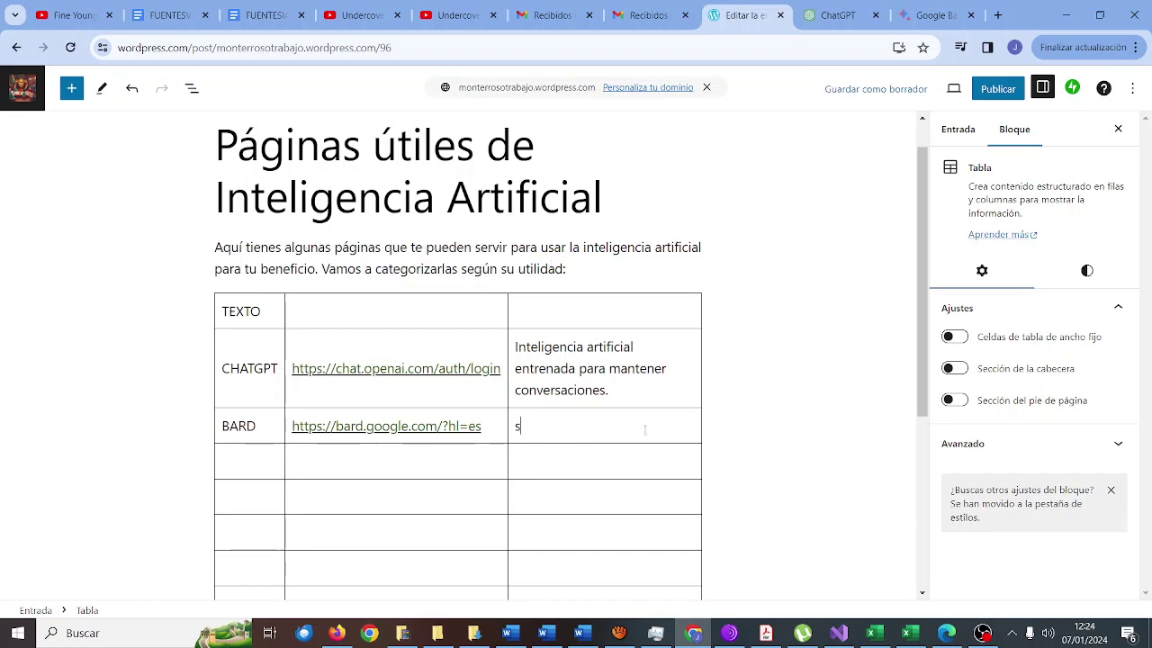
key(BackSpace)
key(BackSpace)
key(BackSpace)
key(BackSpace)
text(Similar a CHAT)
key(BackSpace)
text(AT)
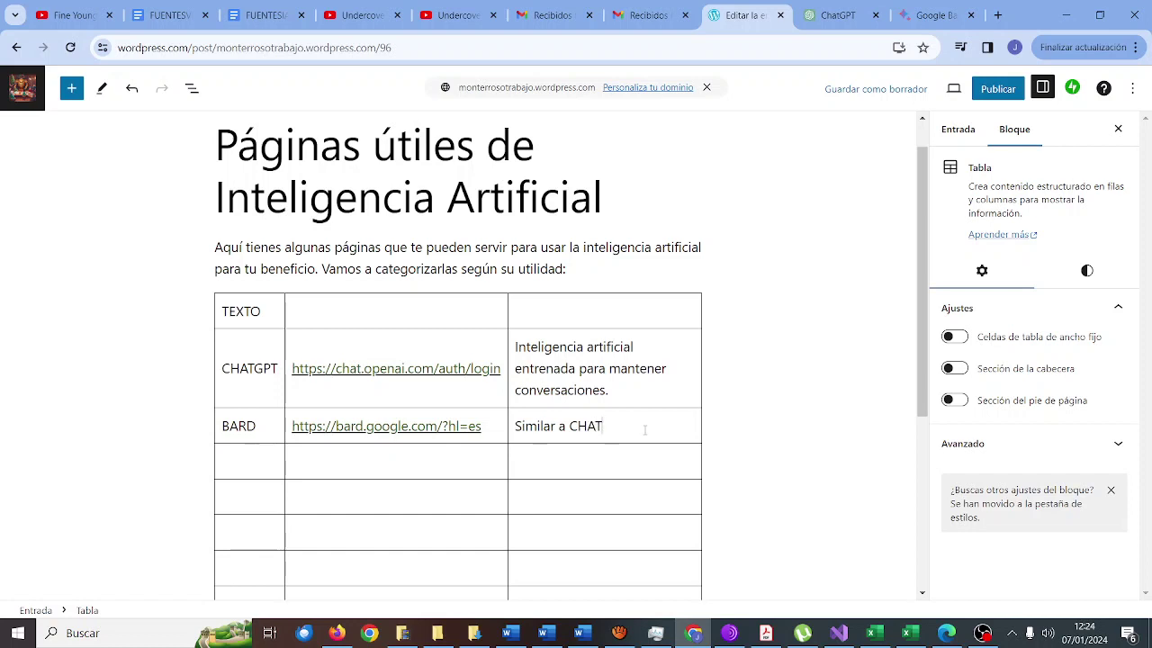
text(GPT pero creada por Google.)
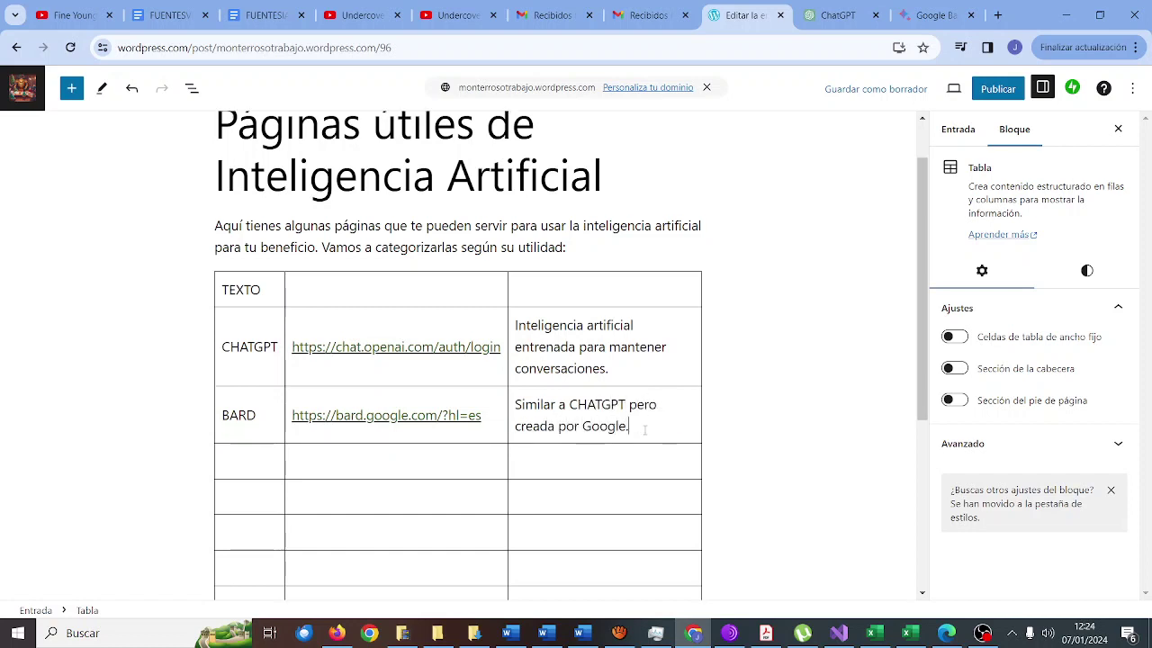
Enter the category "IMAGEN" in the first cell of the row below BARD
click(265, 467)
text(im)
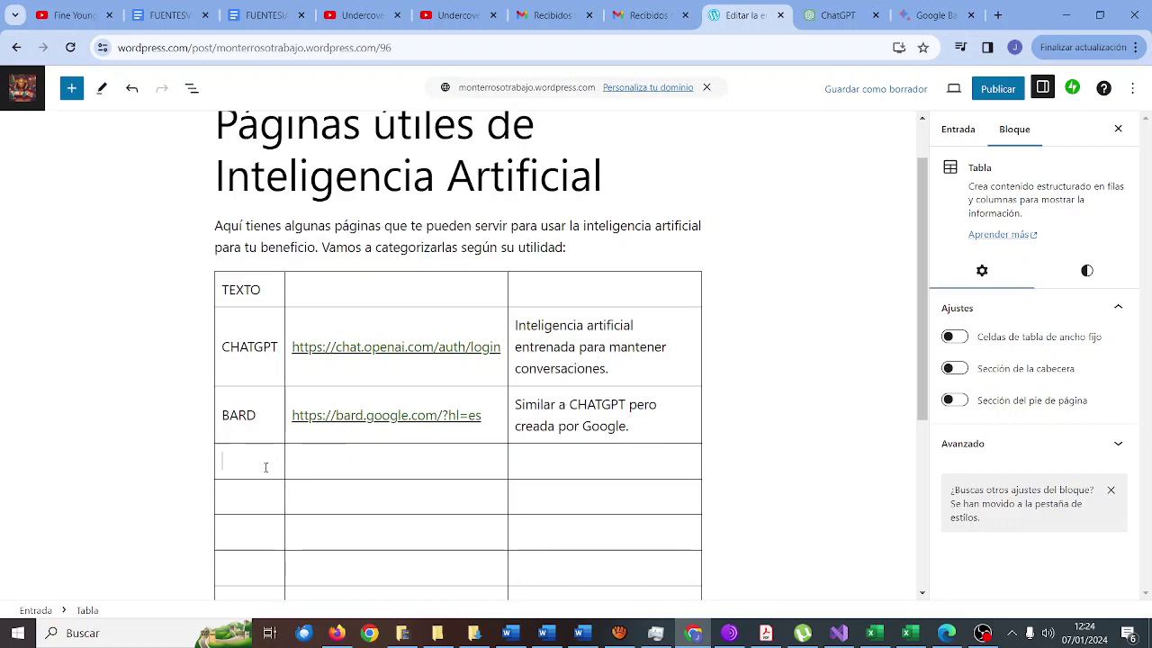
text(IAM)
text(MAGEN)
click(982, 632)
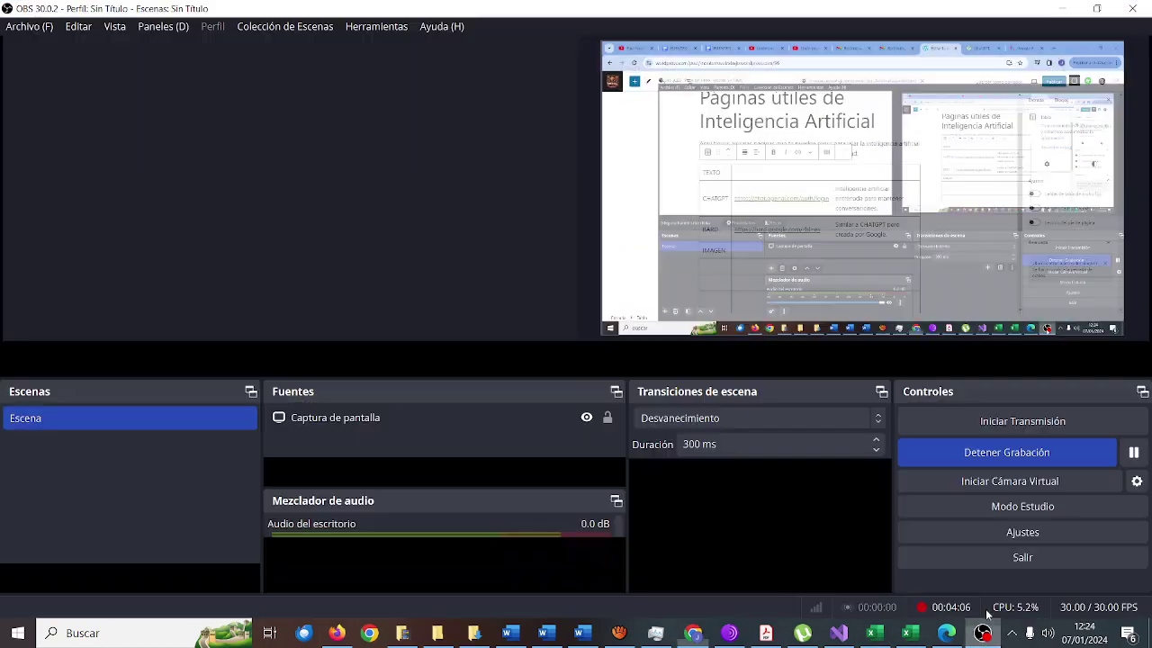
click(1133, 452)
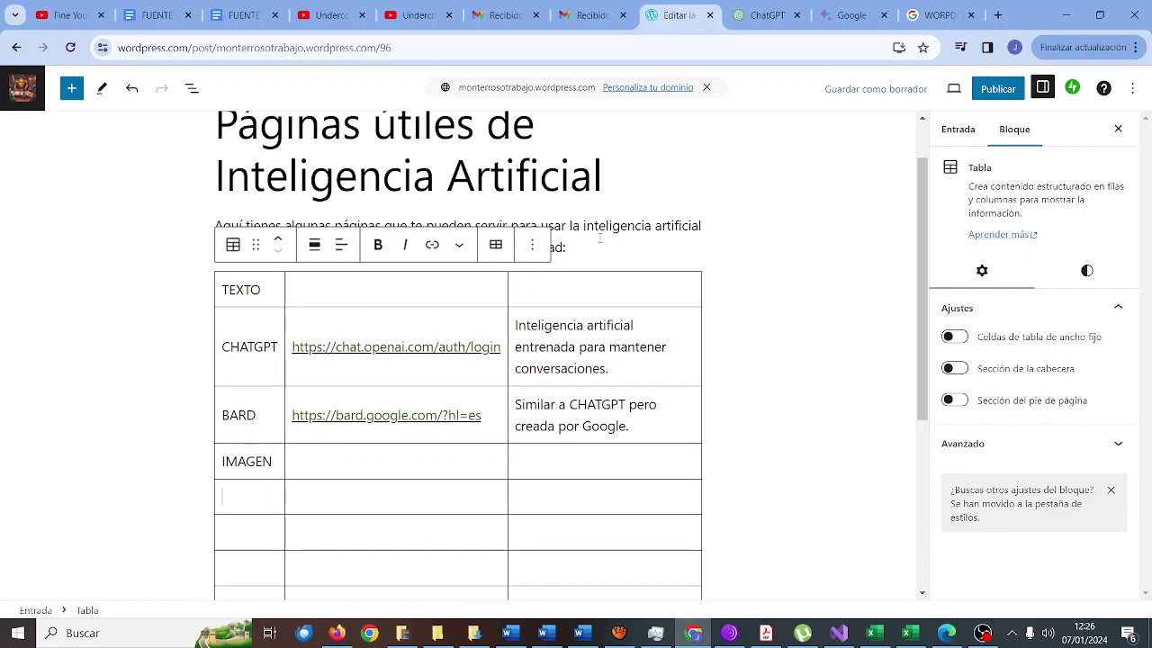
text(gE)
click(935, 15)
text(gencraft)
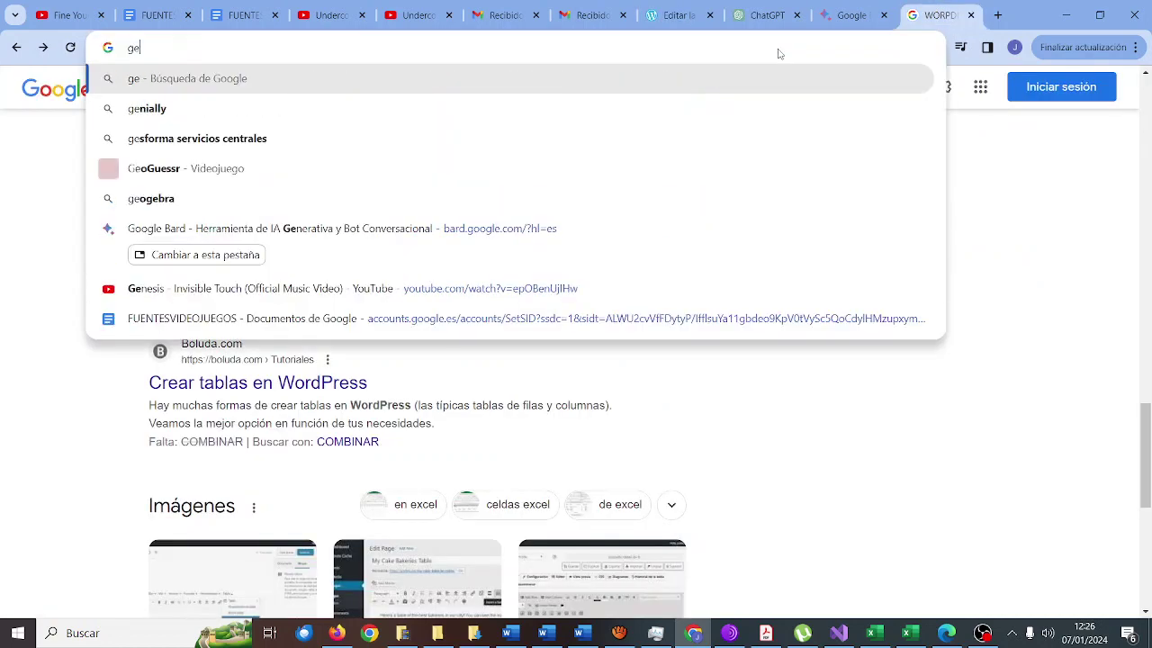
key(Return)
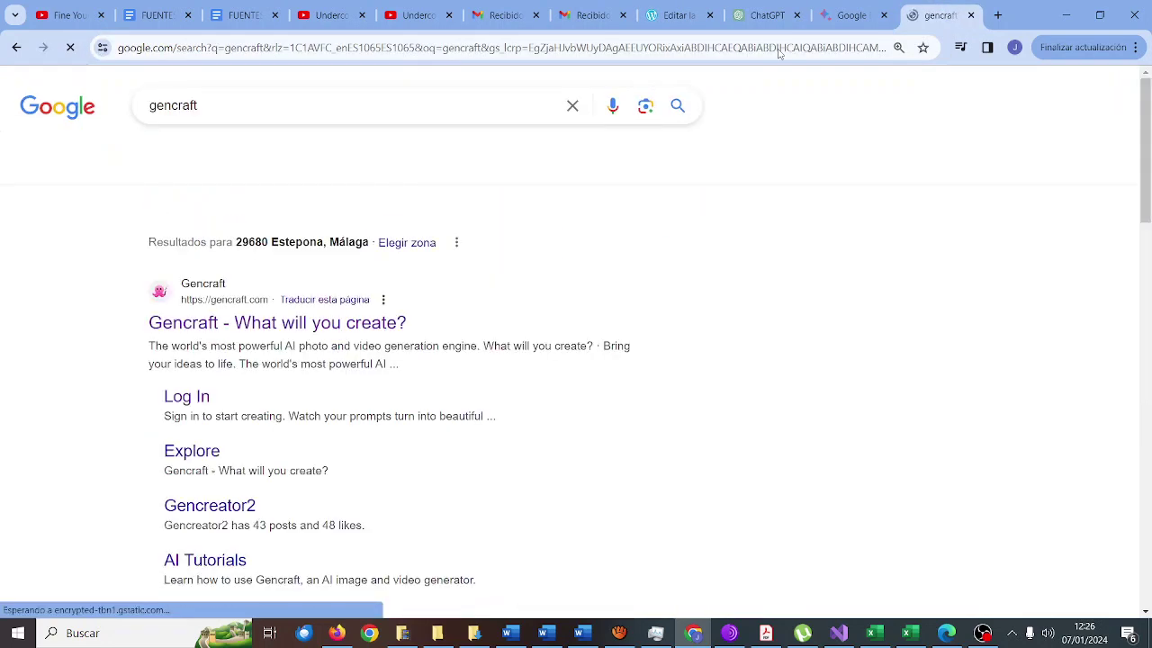
right_click(293, 331)
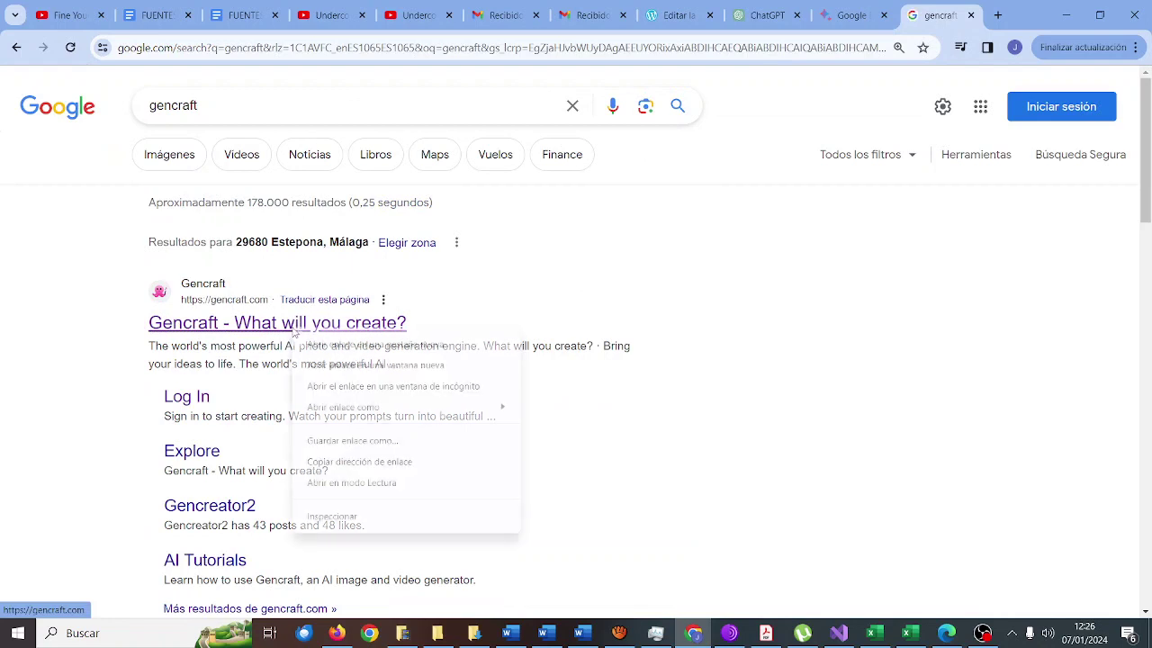
click(369, 461)
click(711, 22)
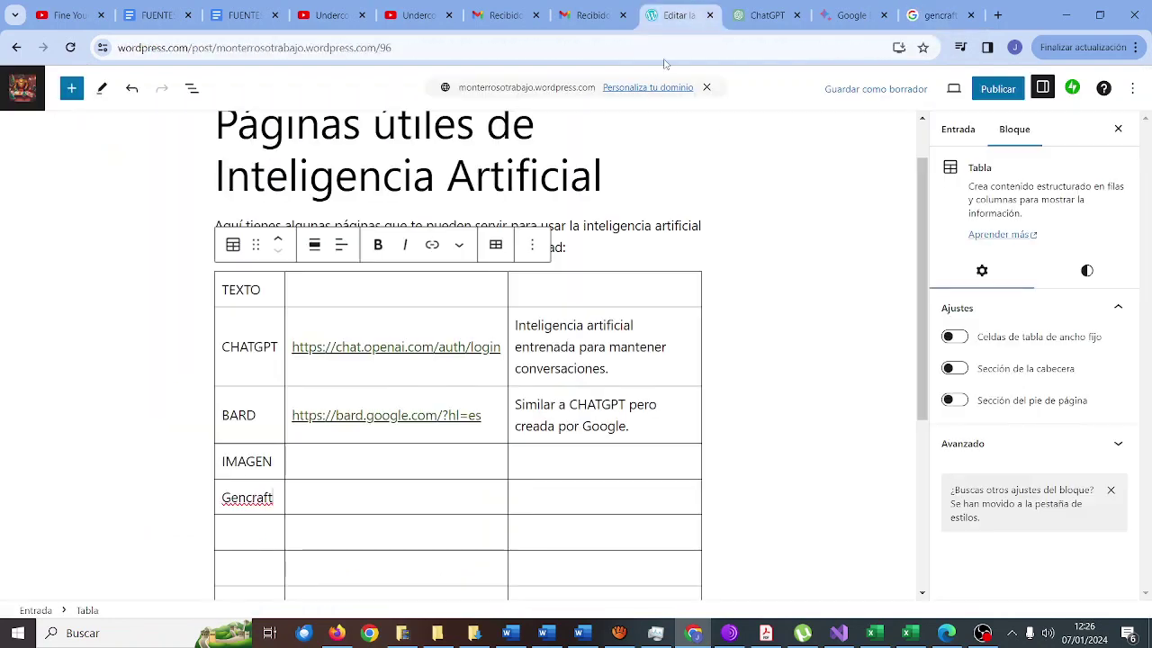
text(https://gencraft.com/)
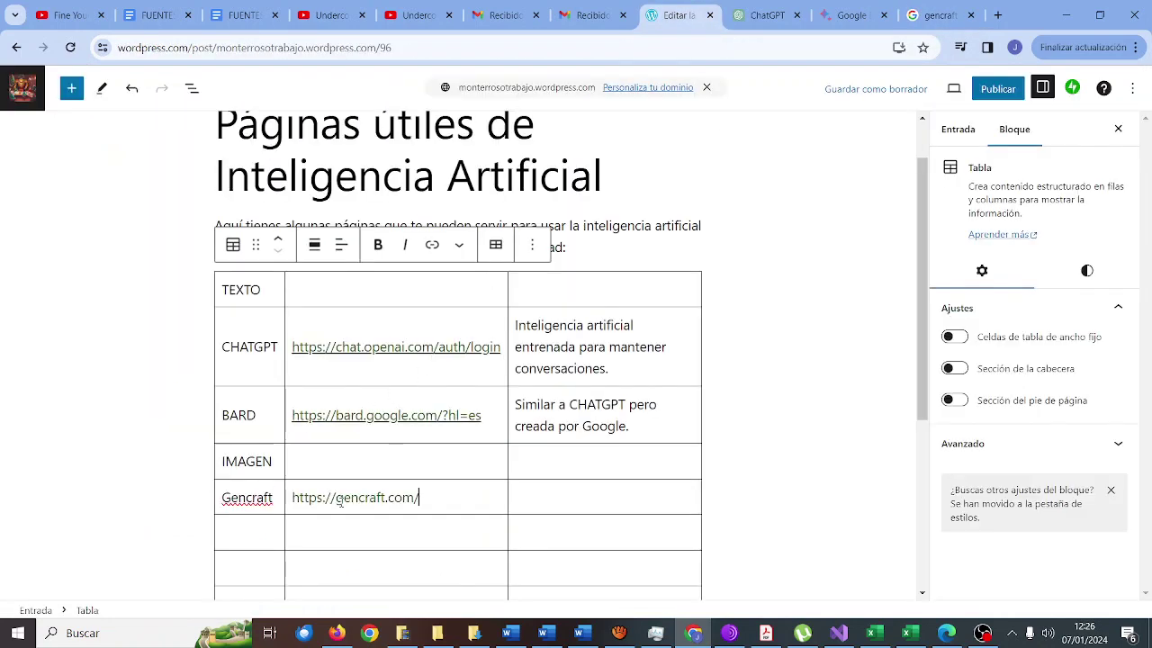
Write "Genera imágenes a partir de prompts que son descripciones de las mismas." in the third column of the Gencraft row
click(586, 493)
text(Ge)
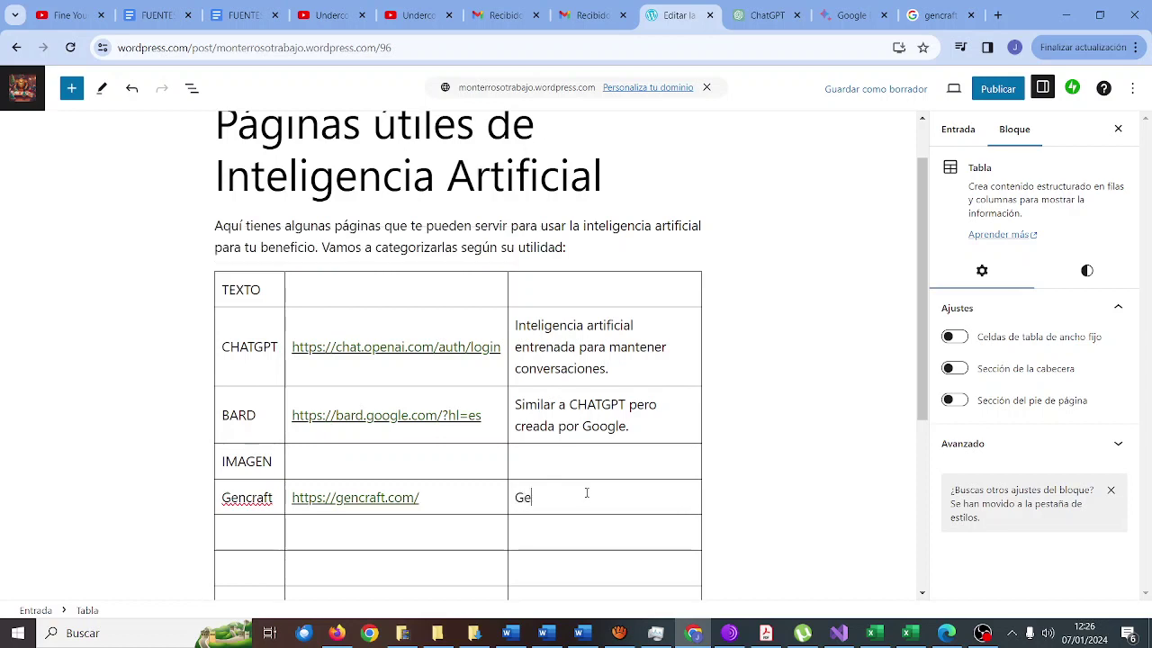
text(nera imágenes a par)
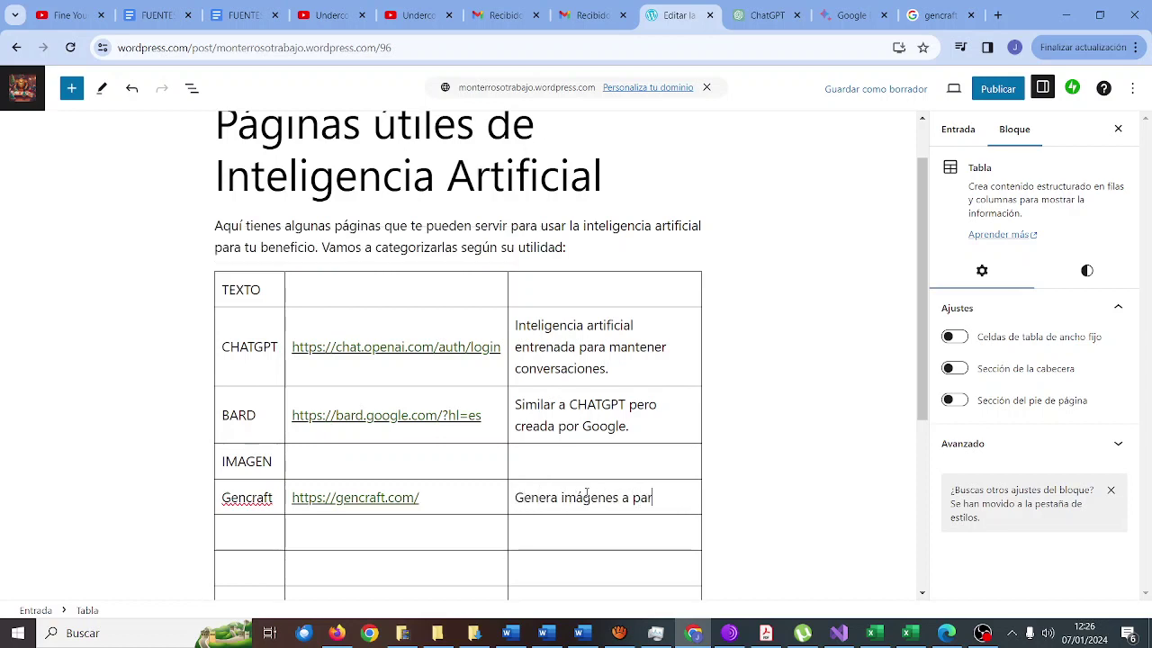
text(tir de prompts)
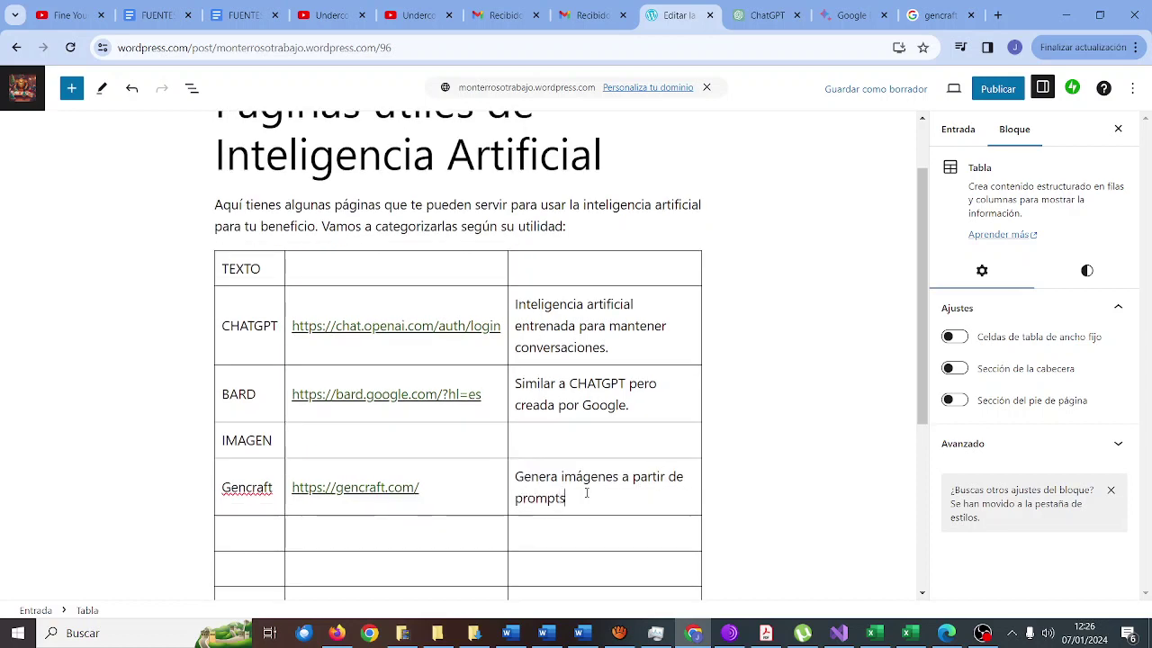
text( que son descripc)
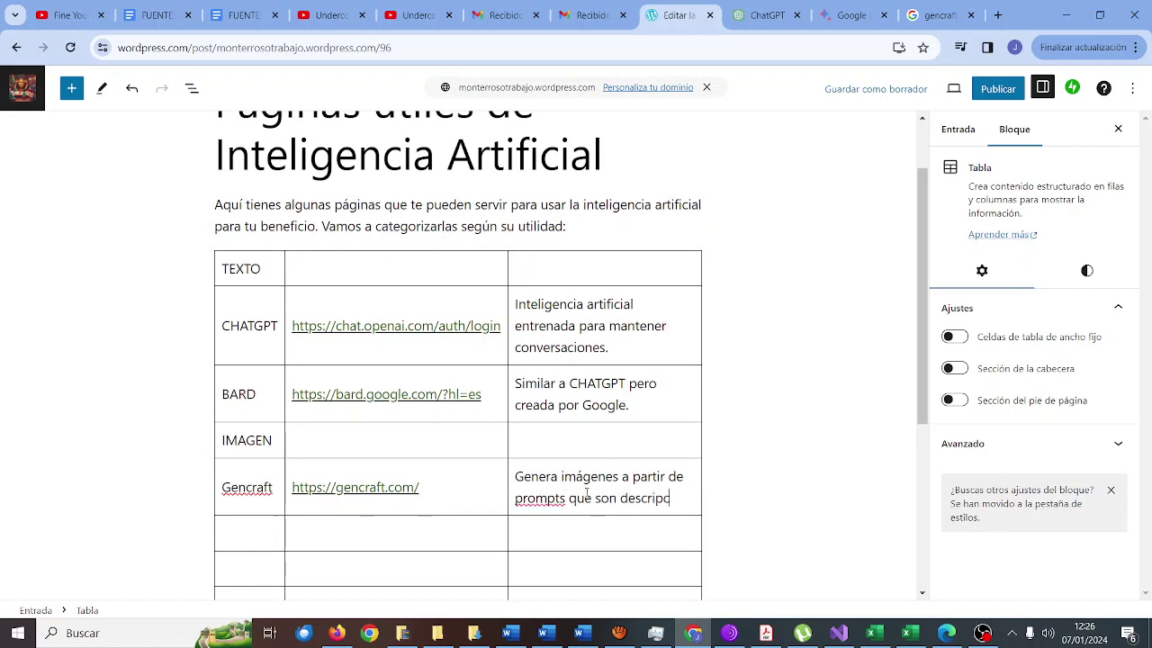
text(iones de las mismas.)
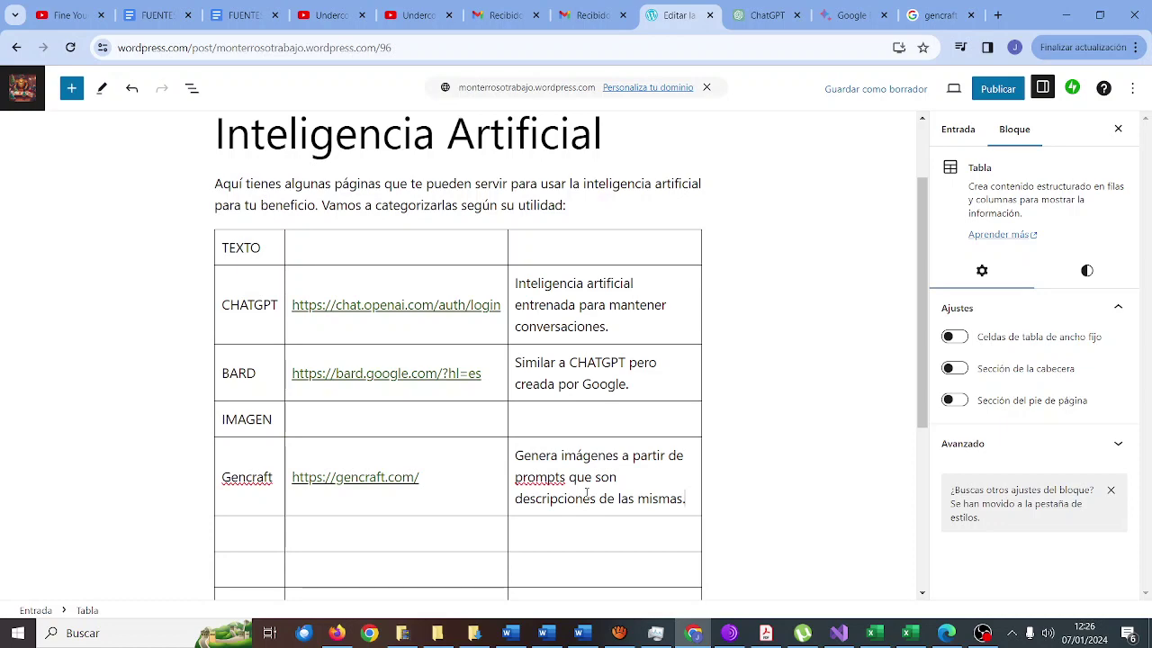
Search Google for "paginas como gencraft" and read the article "Top 7 herramientas con Inteligencia Artificial ideales en 2023" for similar tools
click(937, 15)
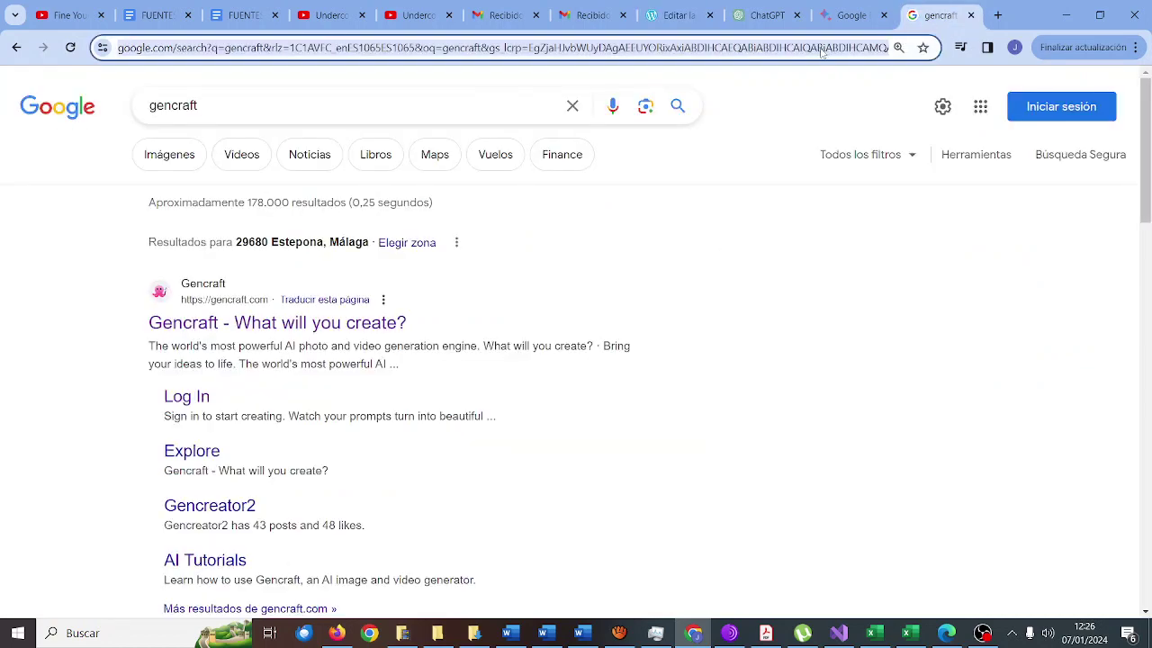
text(paginas como )
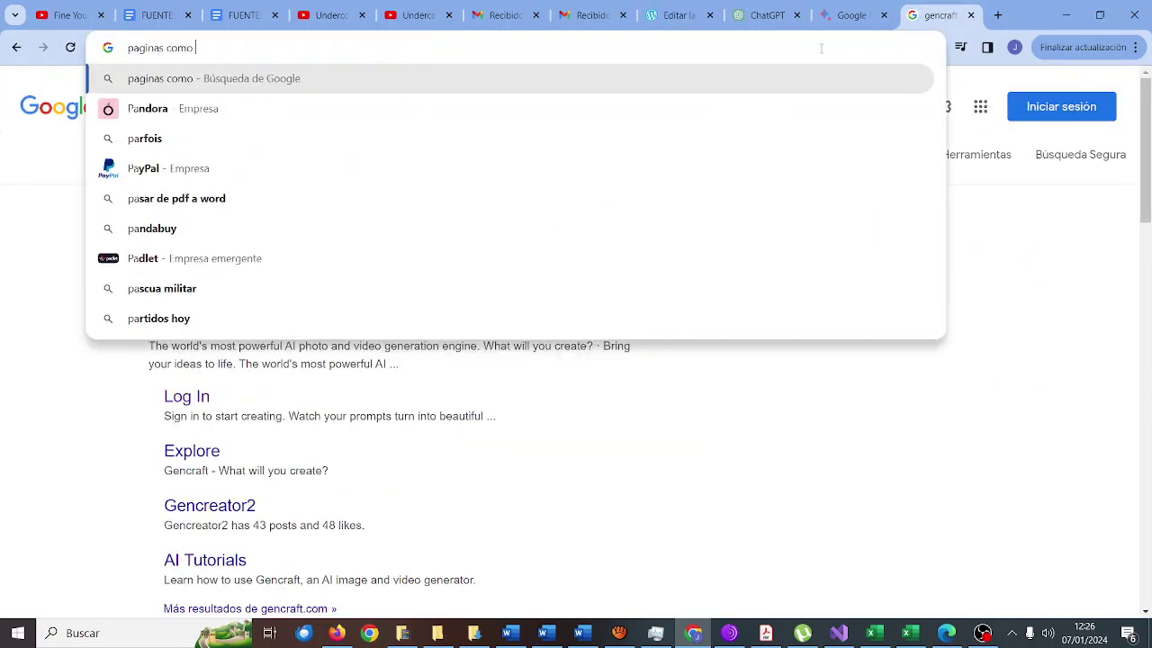
text(gencraft)
key(Return)
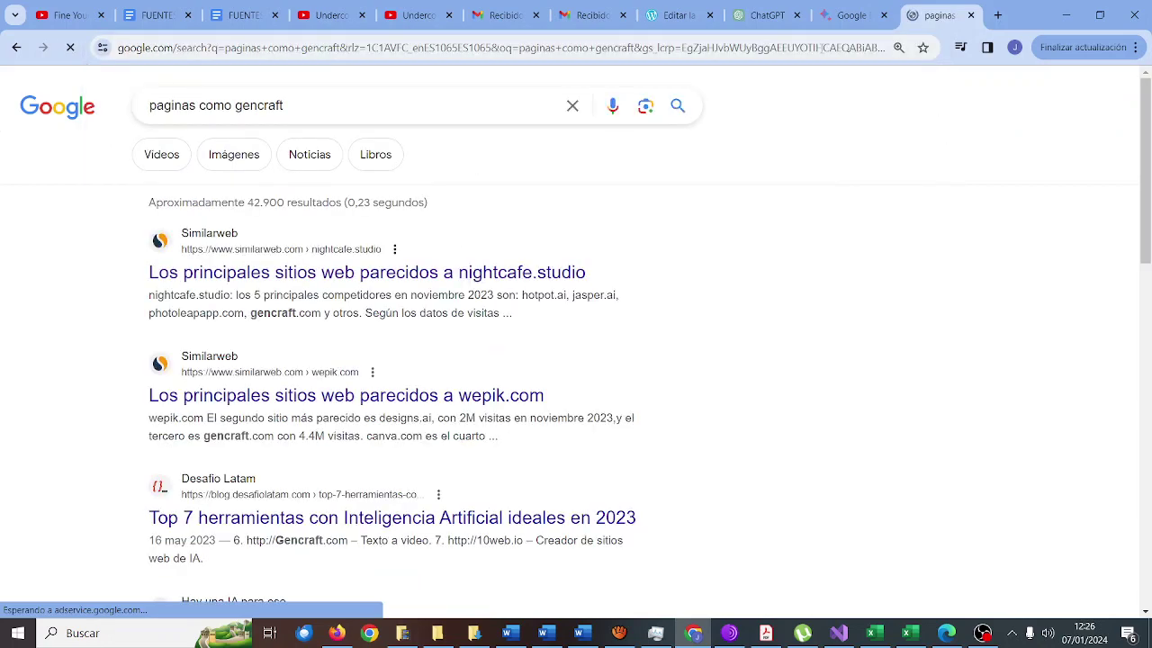
scroll(484, 277, down, 3)
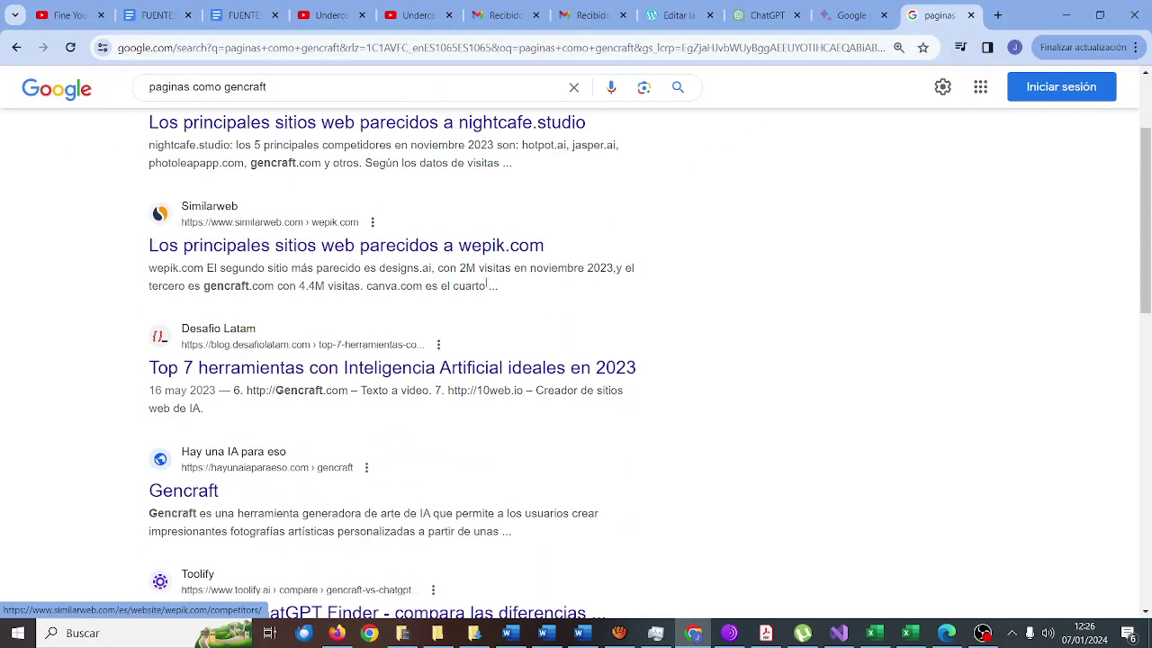
scroll(485, 274, down, 2)
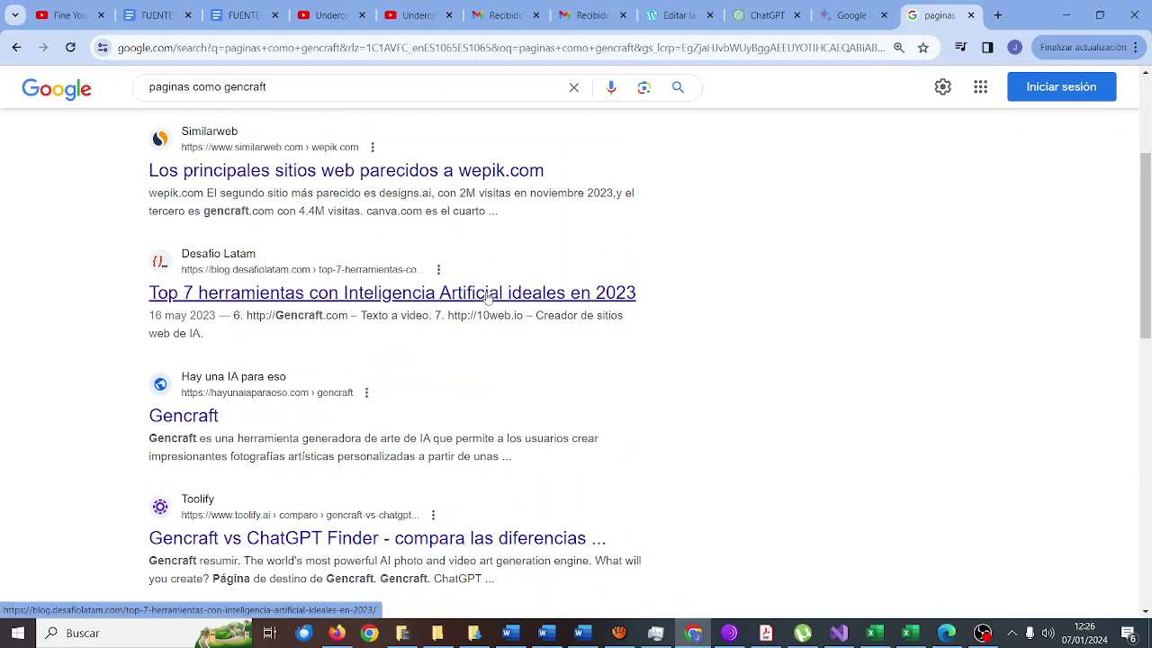
click(487, 293)
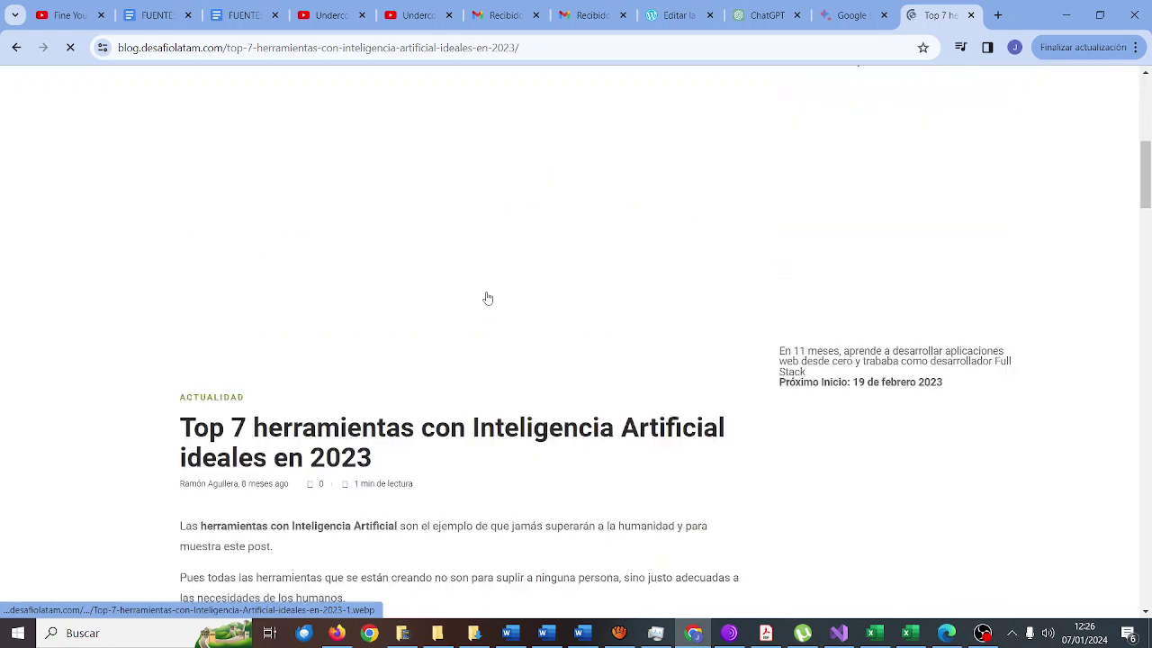
scroll(487, 298, down, 7)
scroll(487, 298, down, 4)
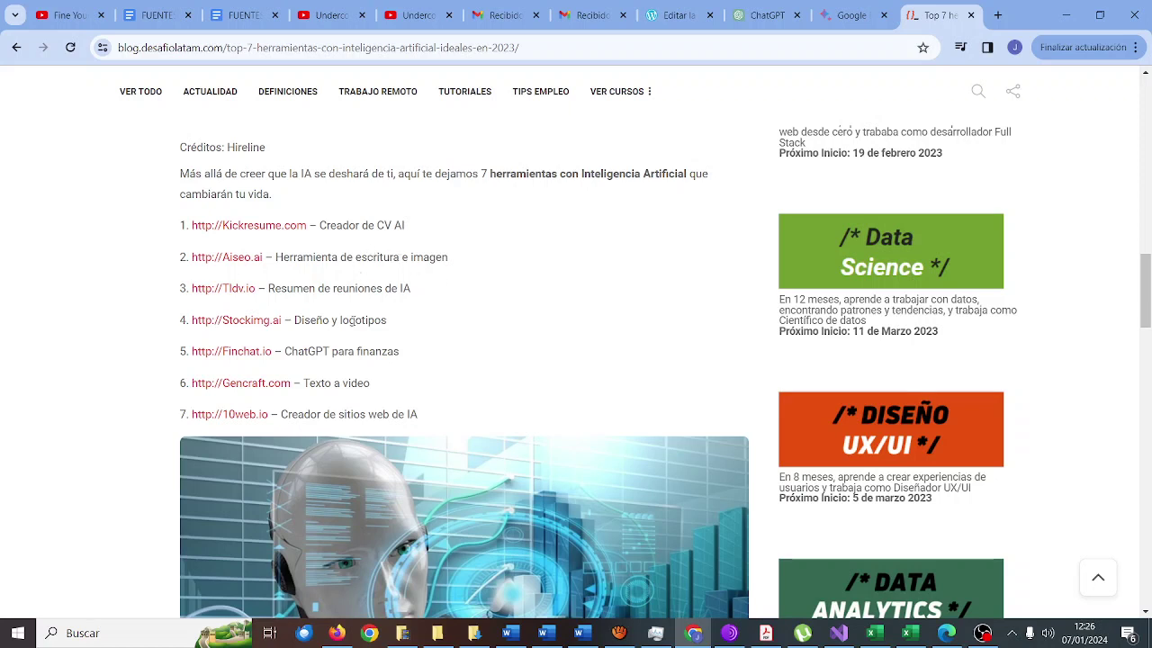
scroll(353, 324, down, 10)
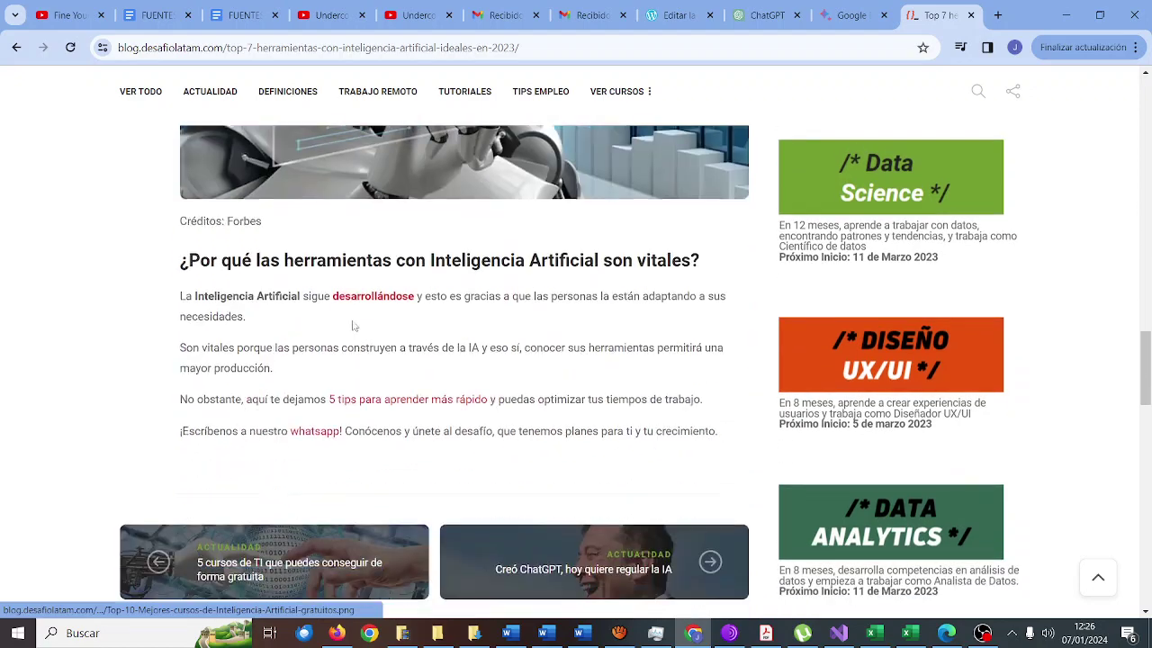
Return to the "paginas como gencraft" results and look through the remaining entries for other image generators
click(16, 47)
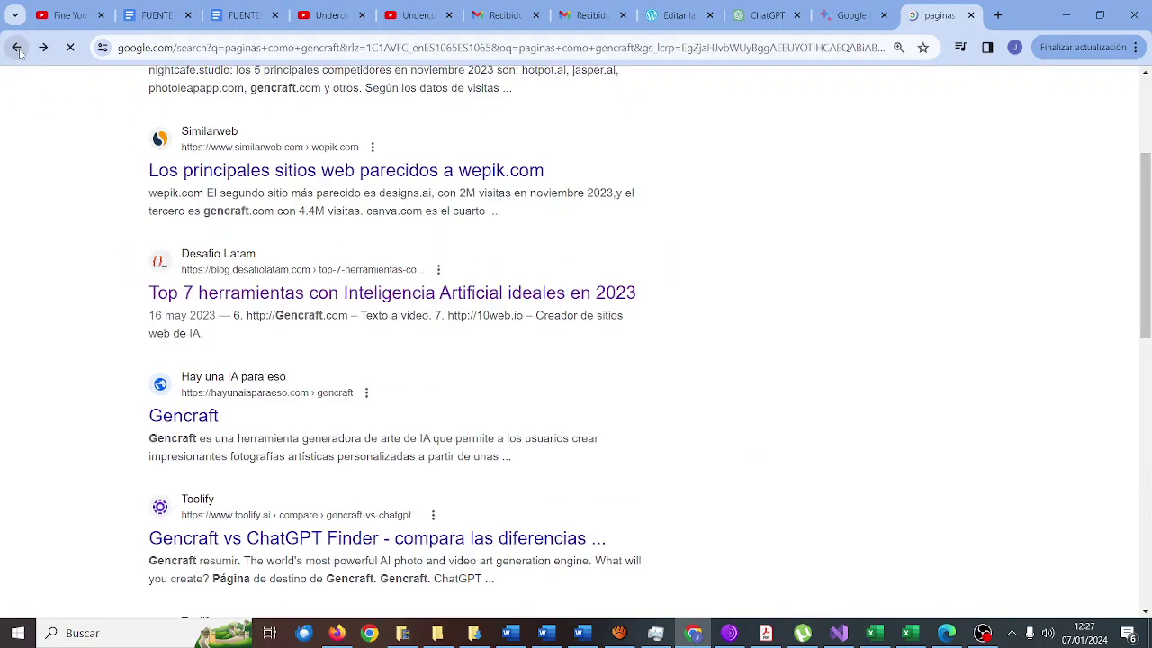
scroll(398, 353, down, 2)
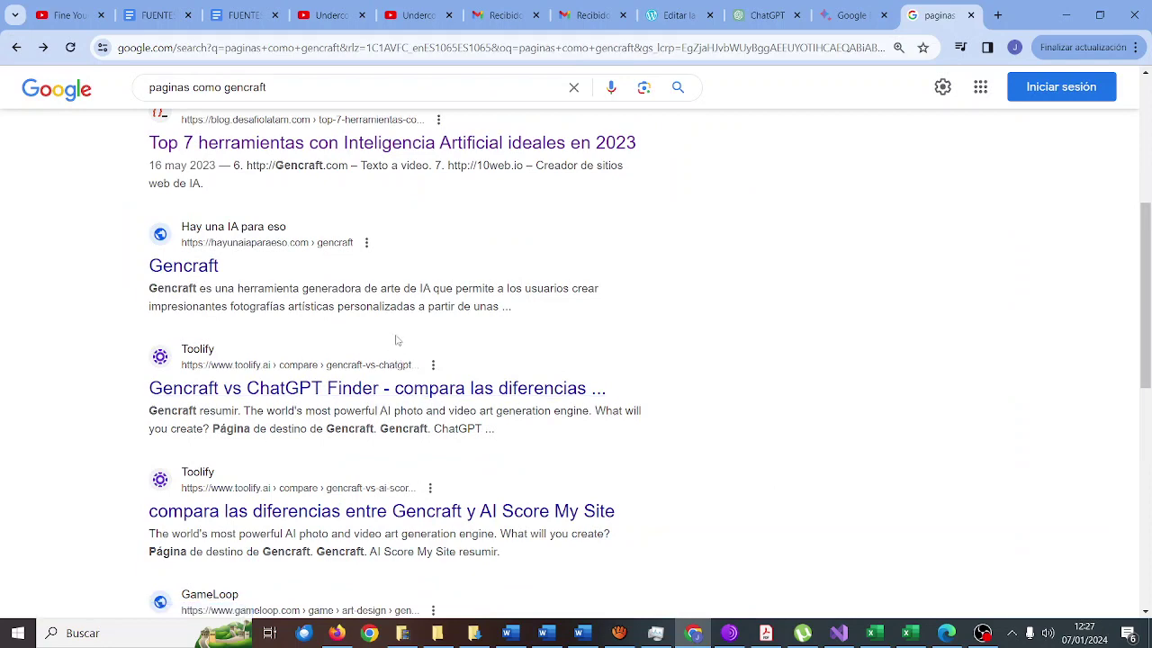
scroll(397, 340, down, 2)
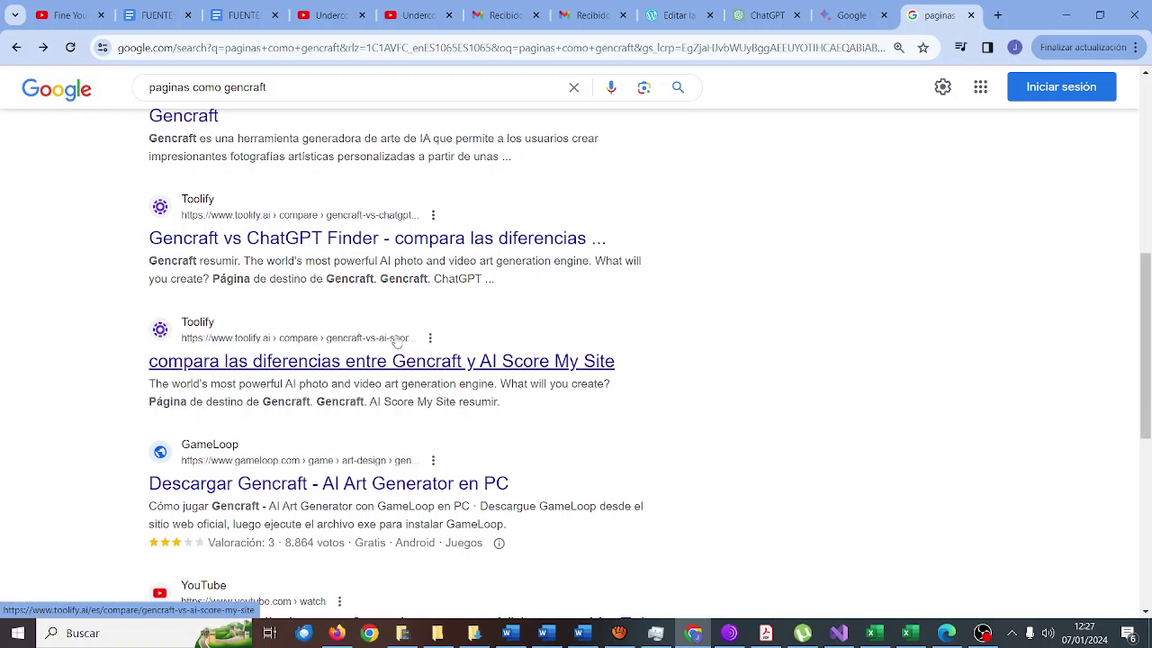
scroll(397, 341, down, 1)
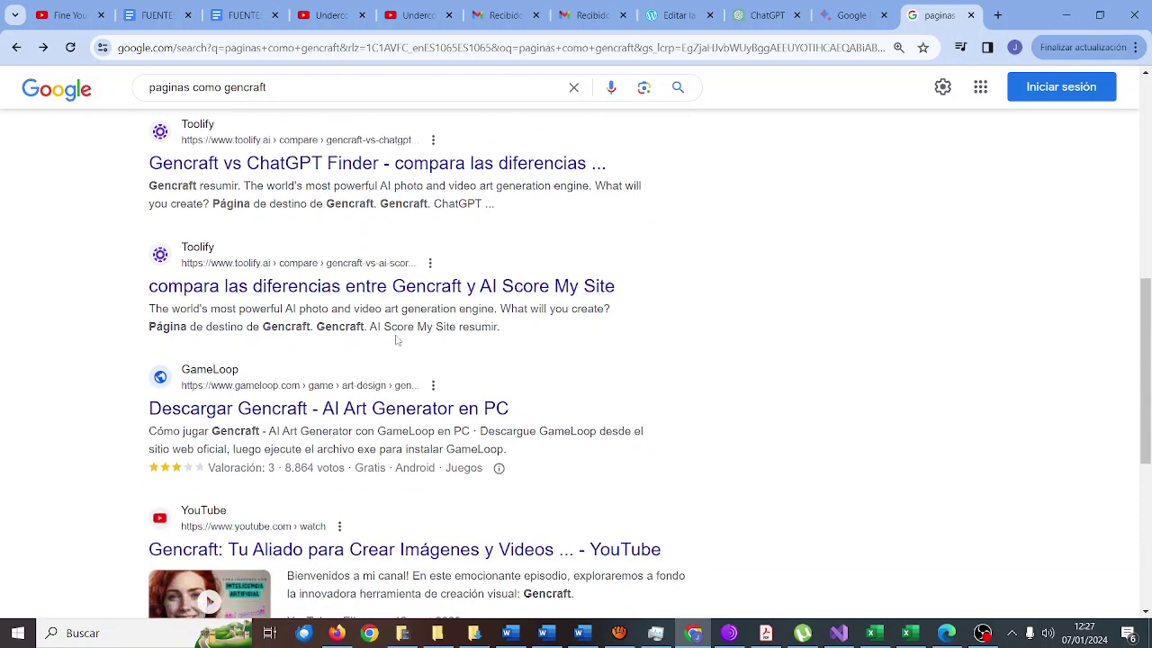
scroll(396, 340, down, 1)
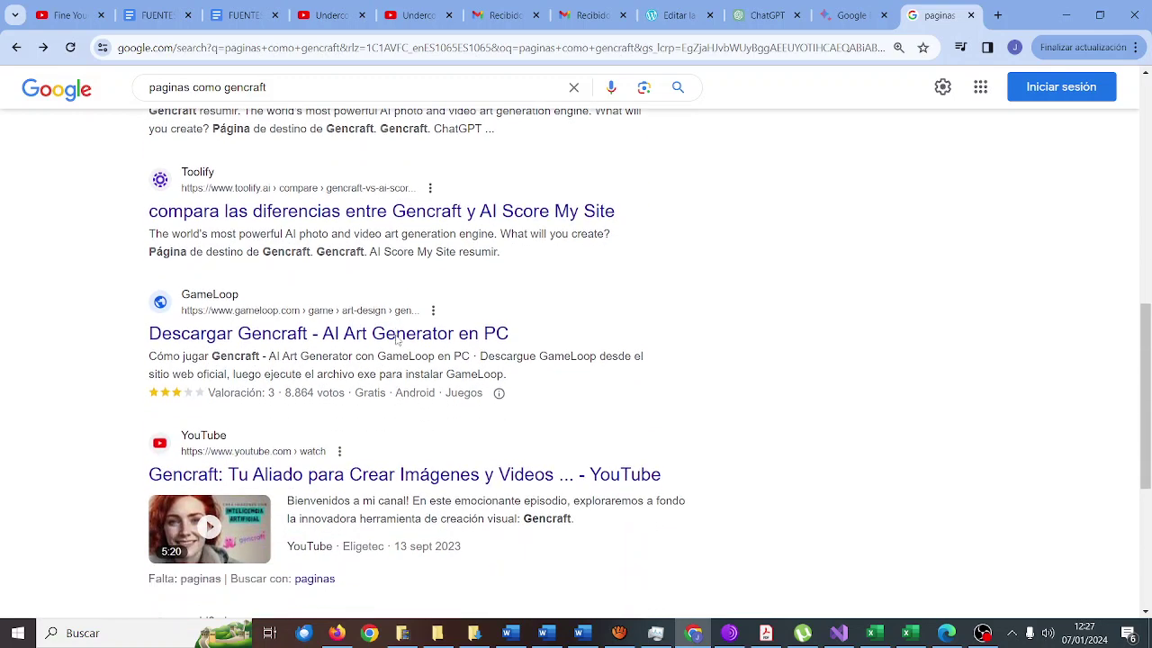
Search Google in a new tab for "canva generador ai", open Canva's AI image generator page and copy its address
click(998, 14)
text(canva)
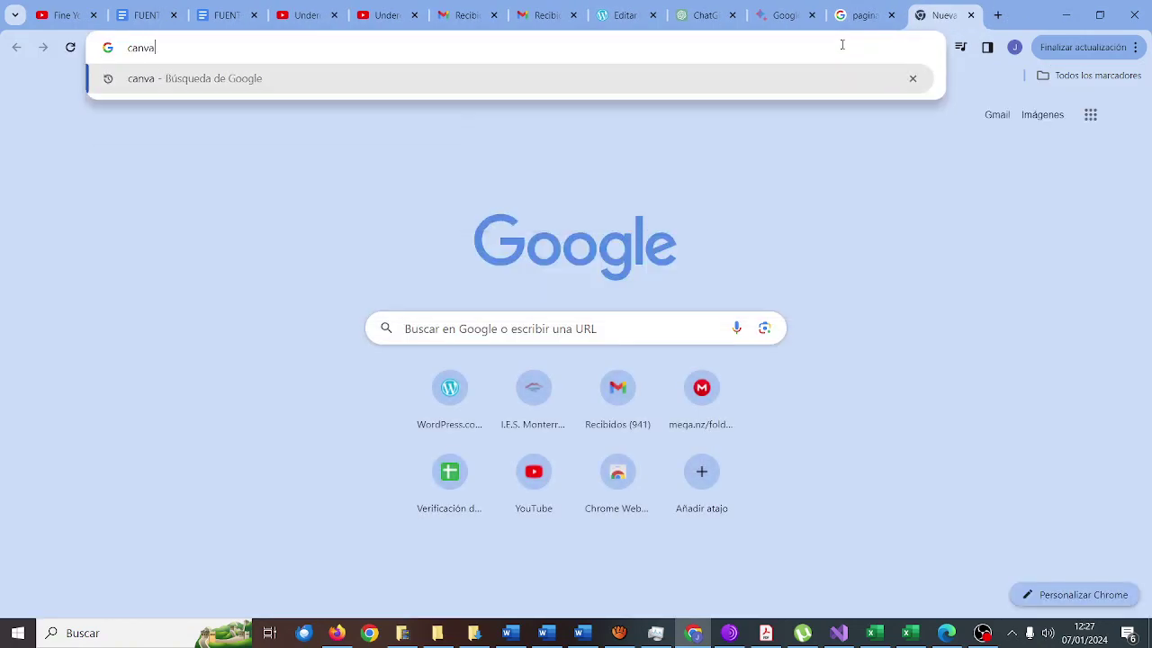
text( generador ai)
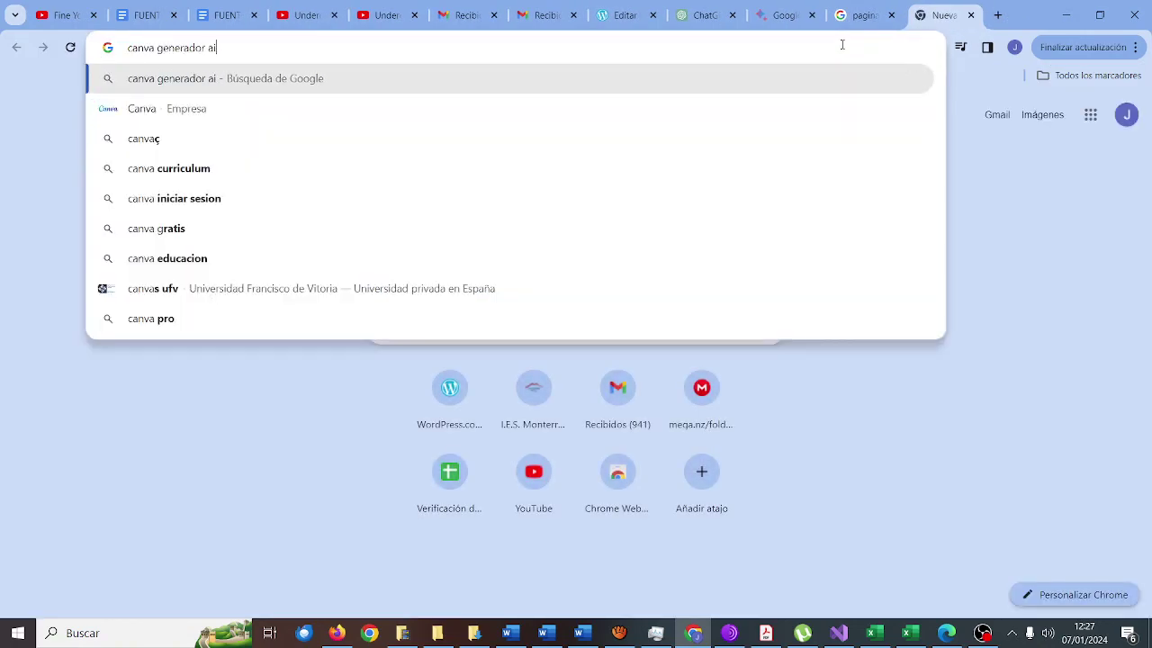
key(Return)
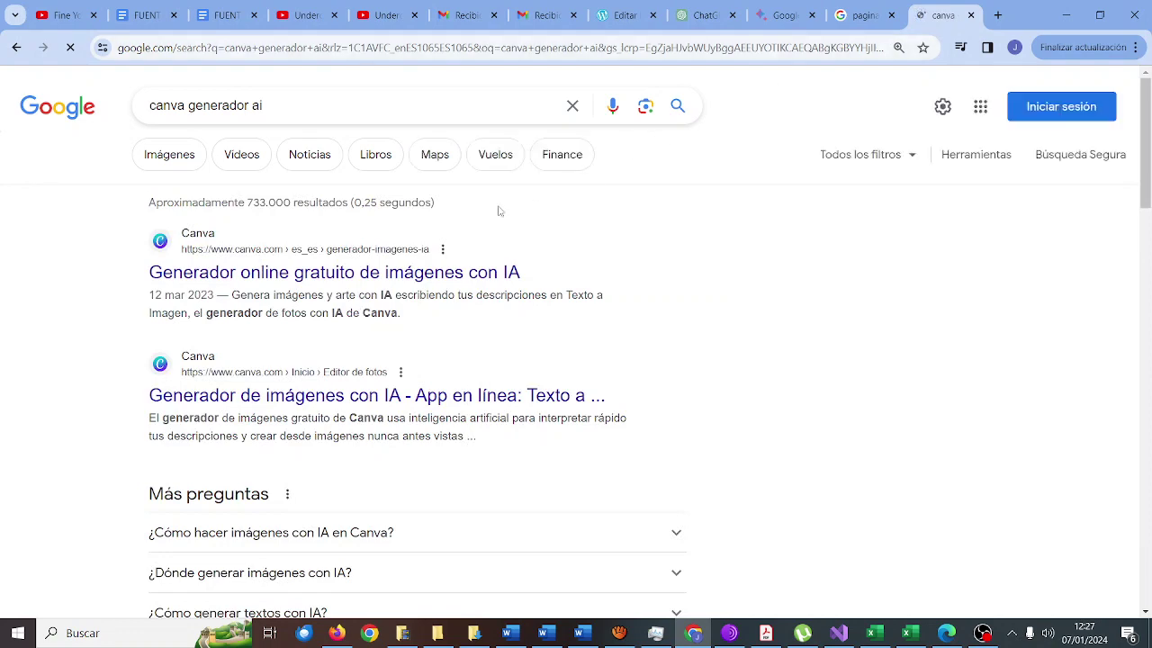
right_click(399, 48)
key(ctrl+c)
click(450, 187)
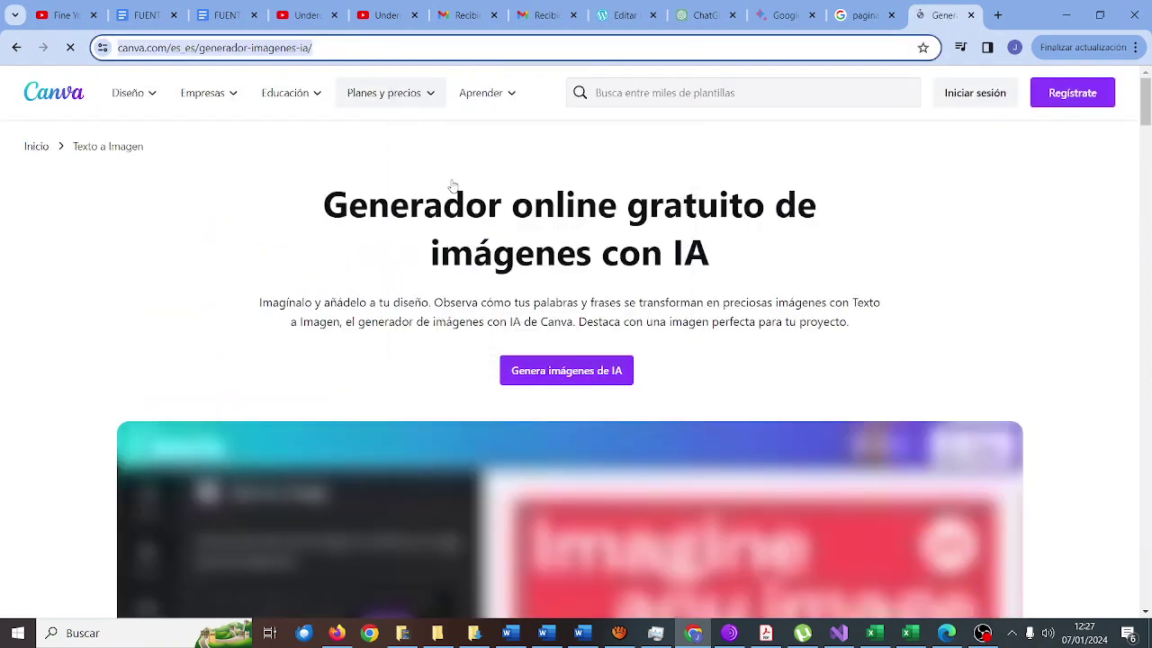
click(702, 16)
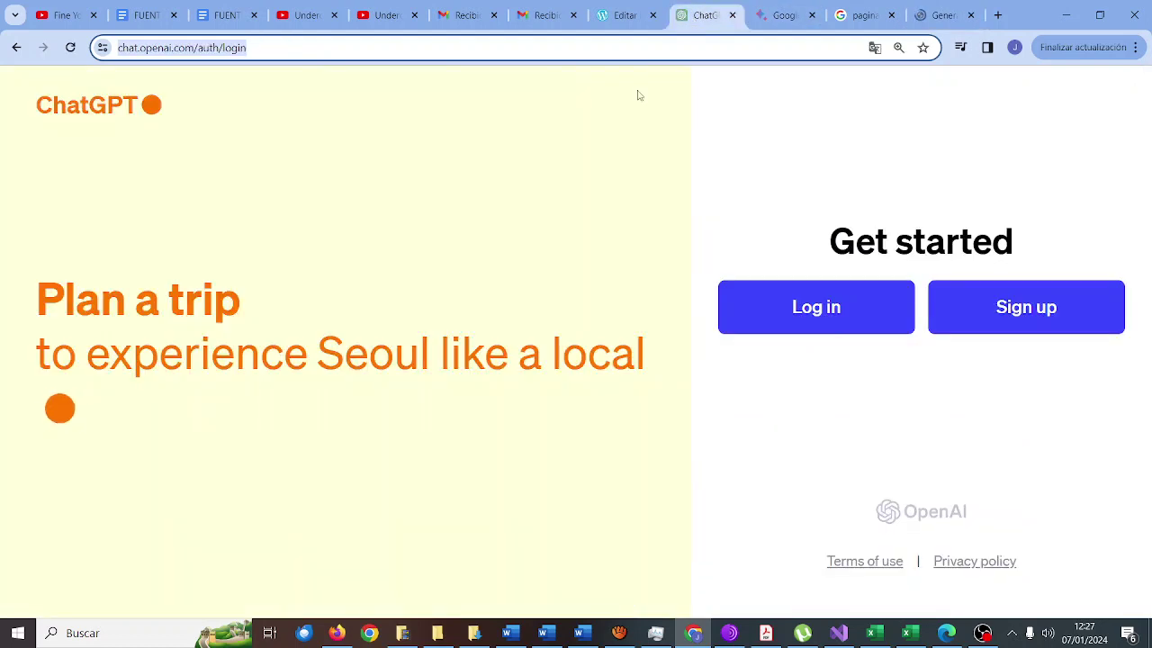
click(625, 18)
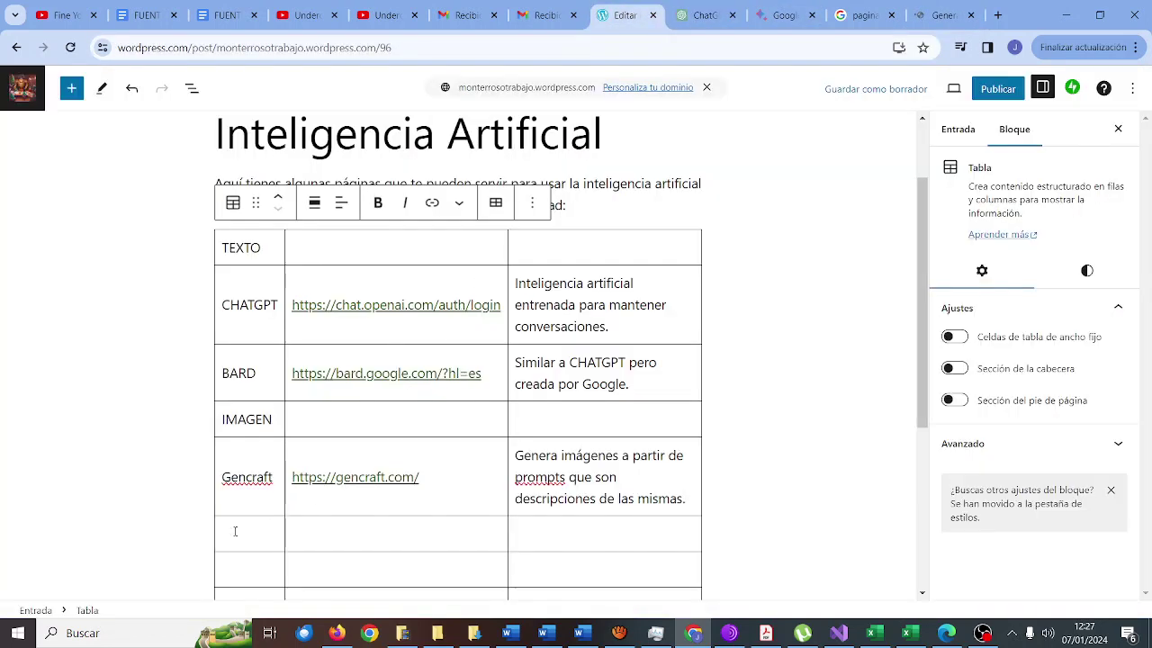
text(Canva)
click(427, 538)
key(ctrl+v)
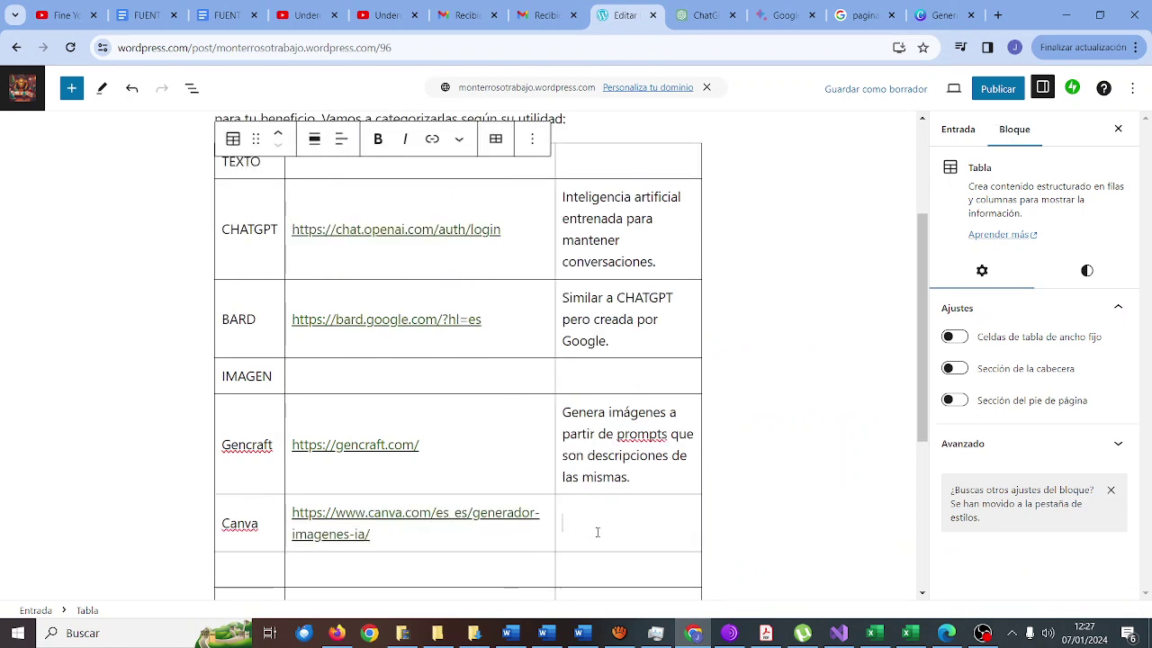
Write "Canva tiene una opción que permite generar imágenes a partir de IA" in the third column of the Canva row
click(597, 532)
text(Canva tgiene)
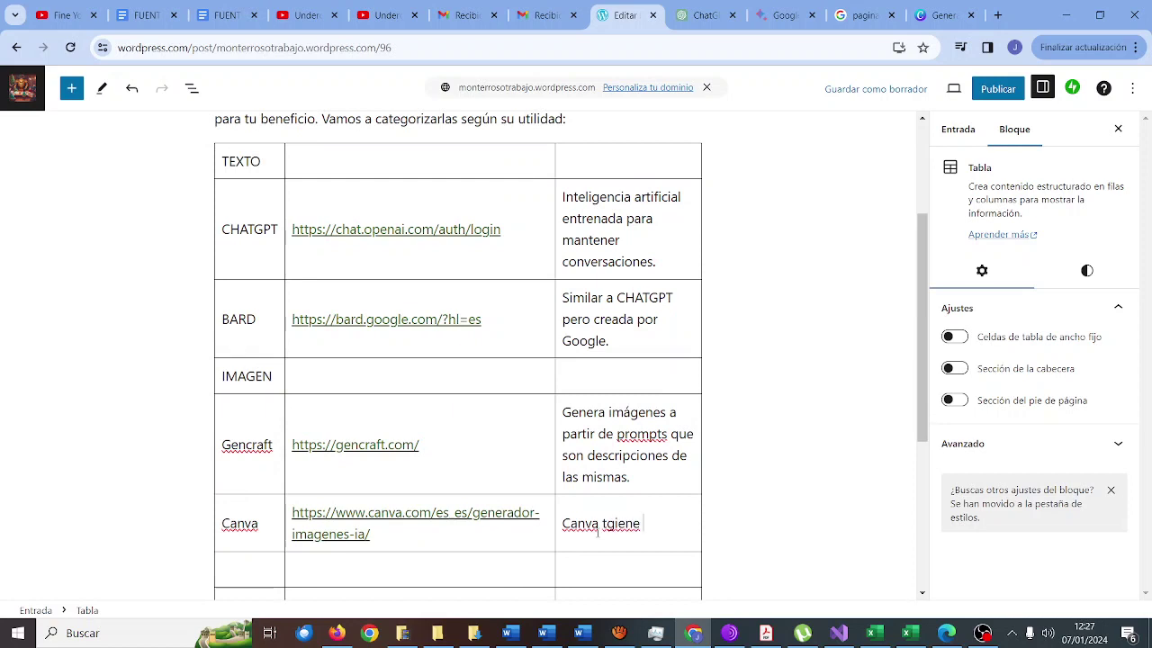
text(ene una opción que )
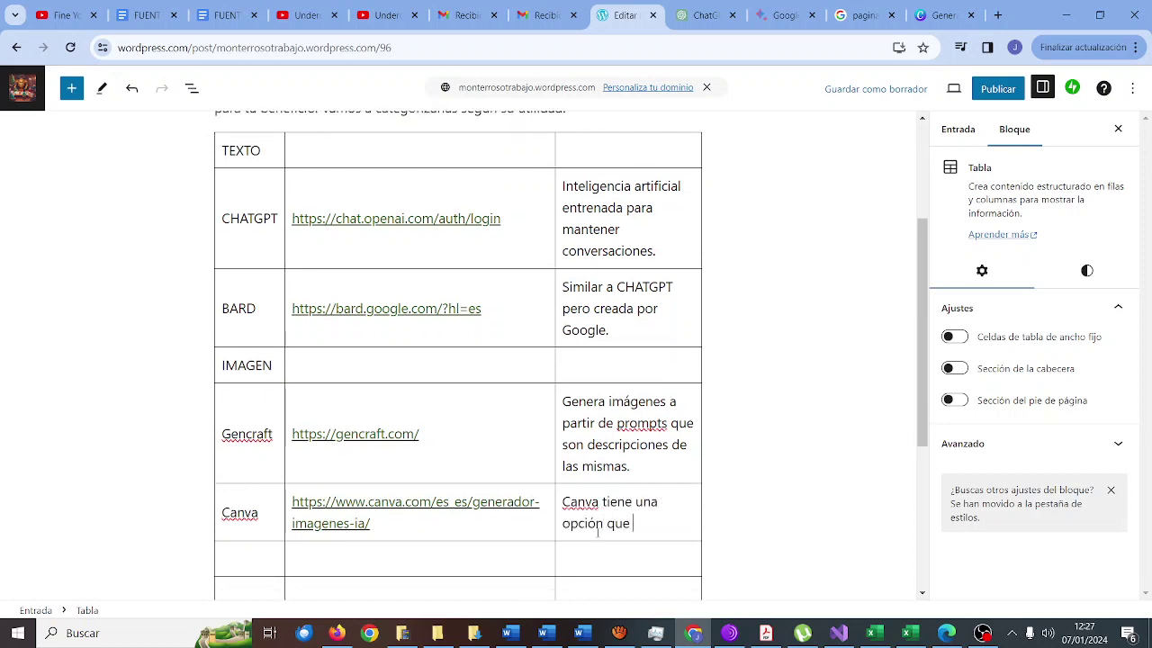
text(permite genera)
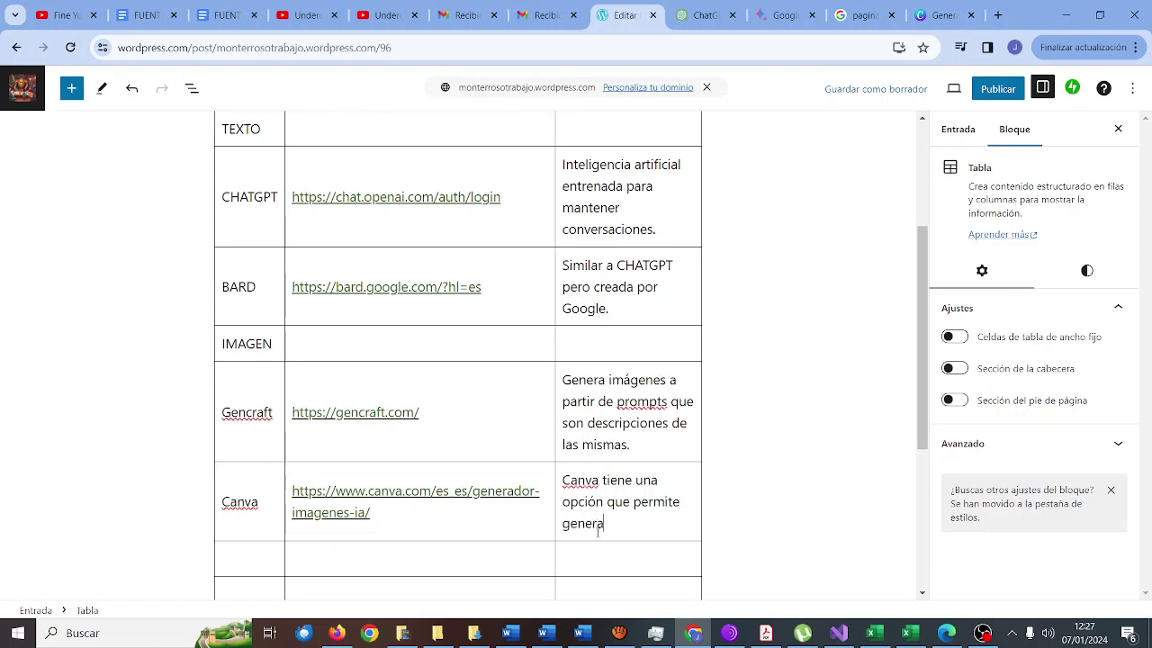
text(r imágenes a partir de IA)
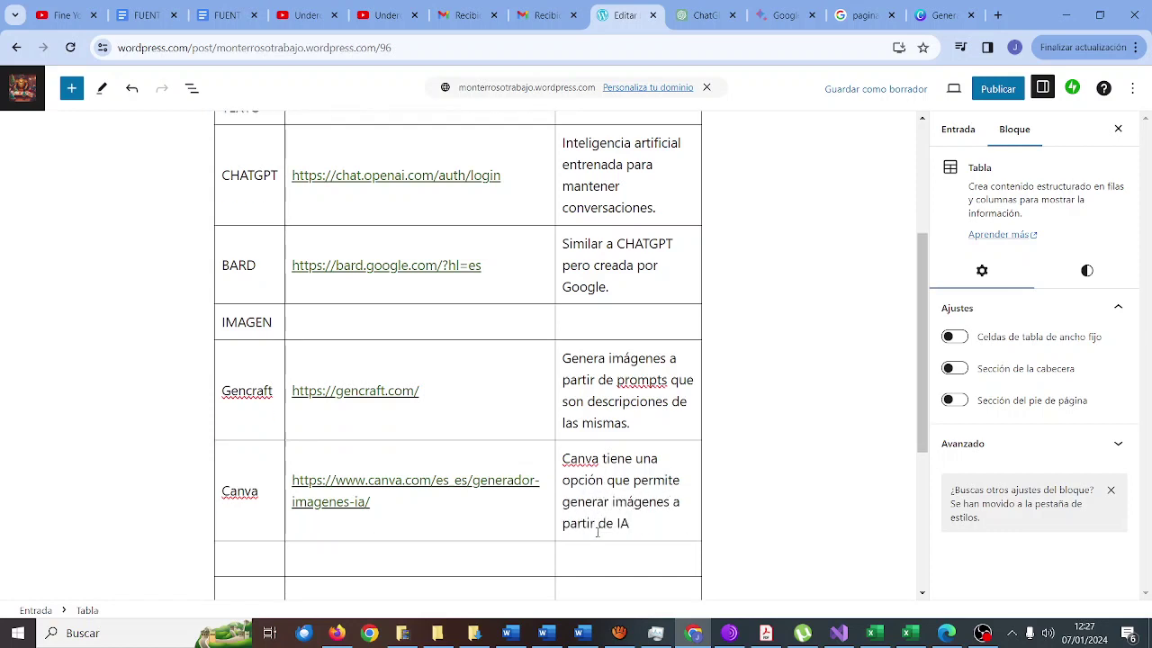
scroll(585, 503, down, 1)
click(241, 500)
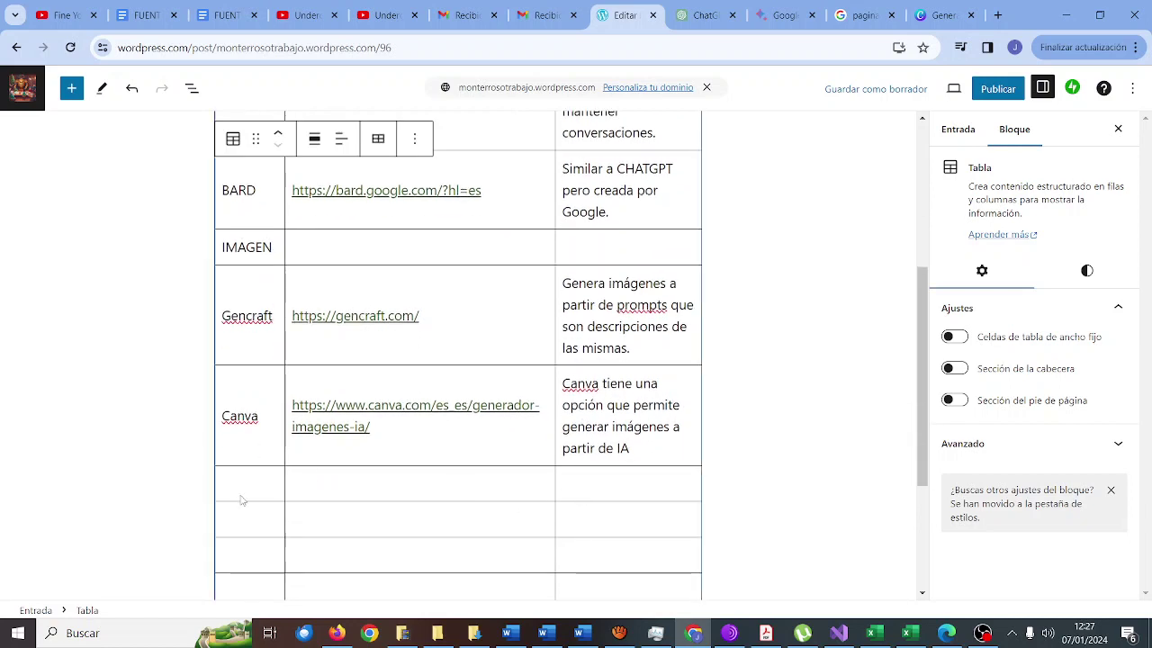
Enter the category heading "SONIDO" in the first column of the row below Canva
click(242, 488)
text(so)
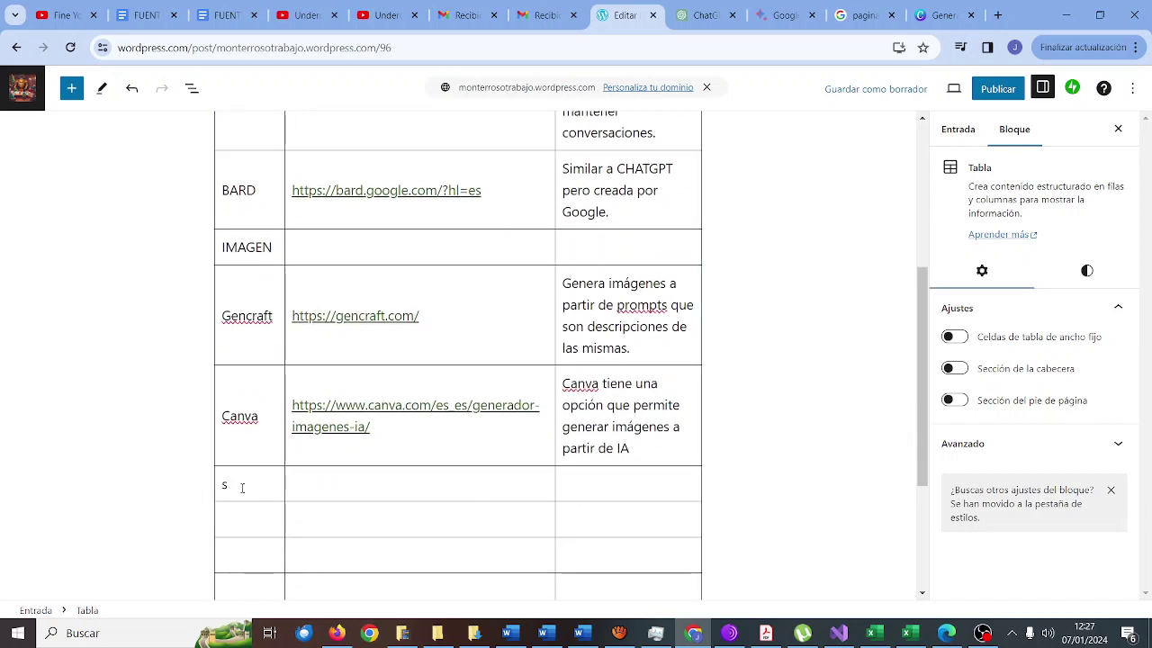
text(SONIDO)
Search Google for "IA QUITAR VOZ DE UNA CANCION", open the Vocal Remover site and copy its address
click(940, 16)
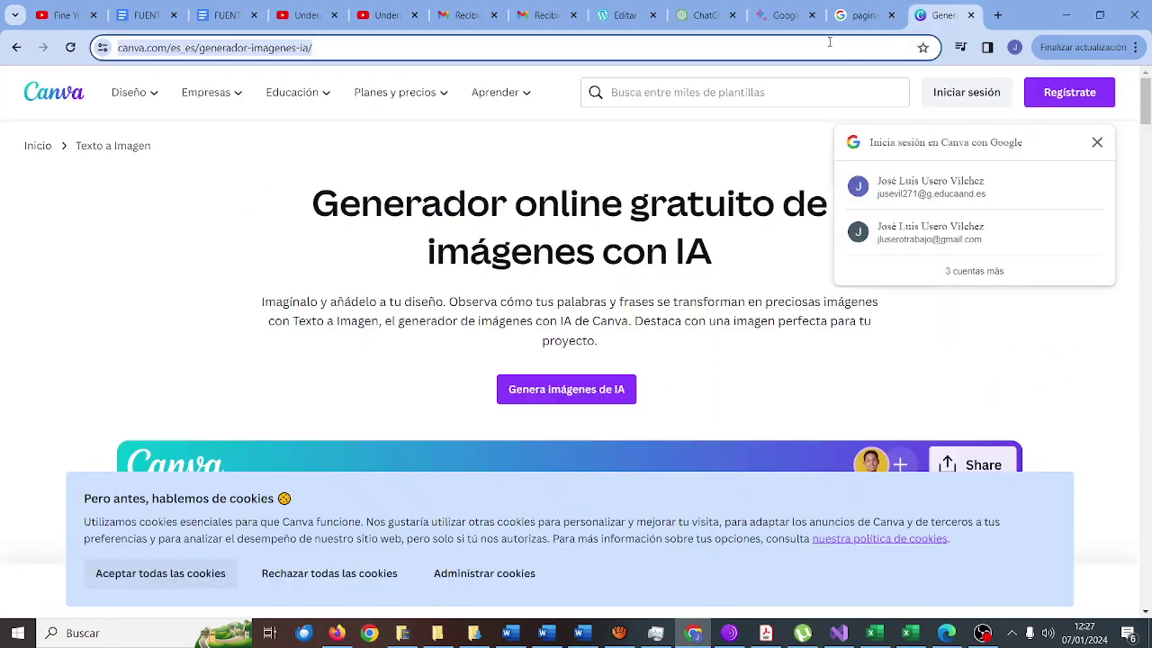
drag(831, 42, 3, 96)
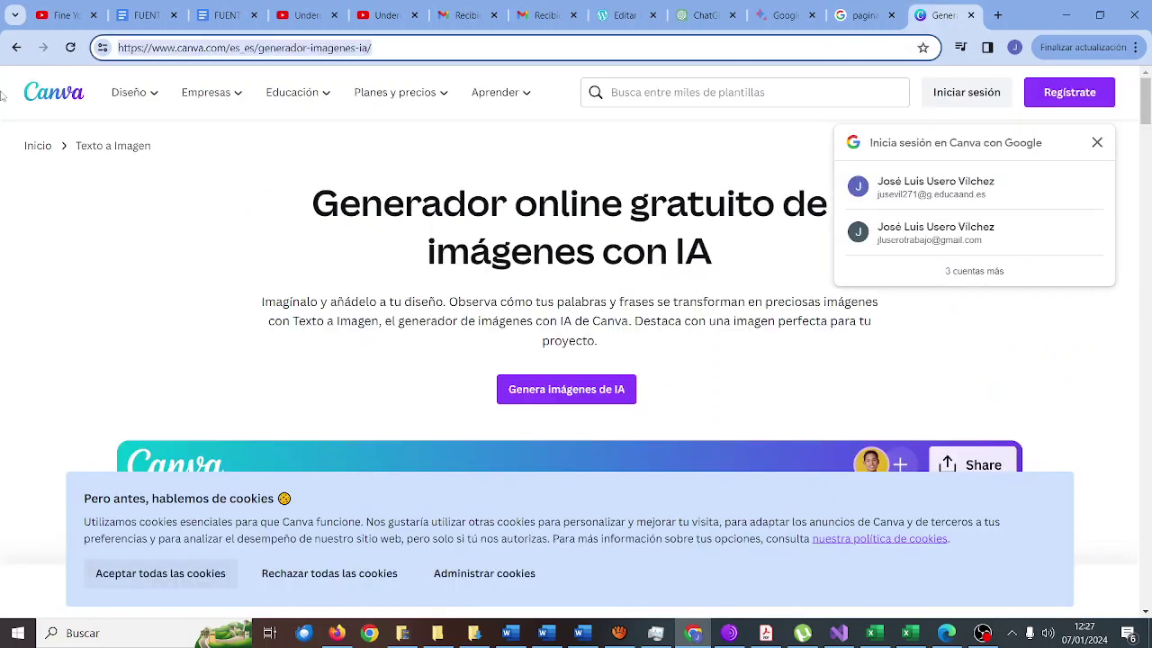
text(IA QUITAR VOZ D)
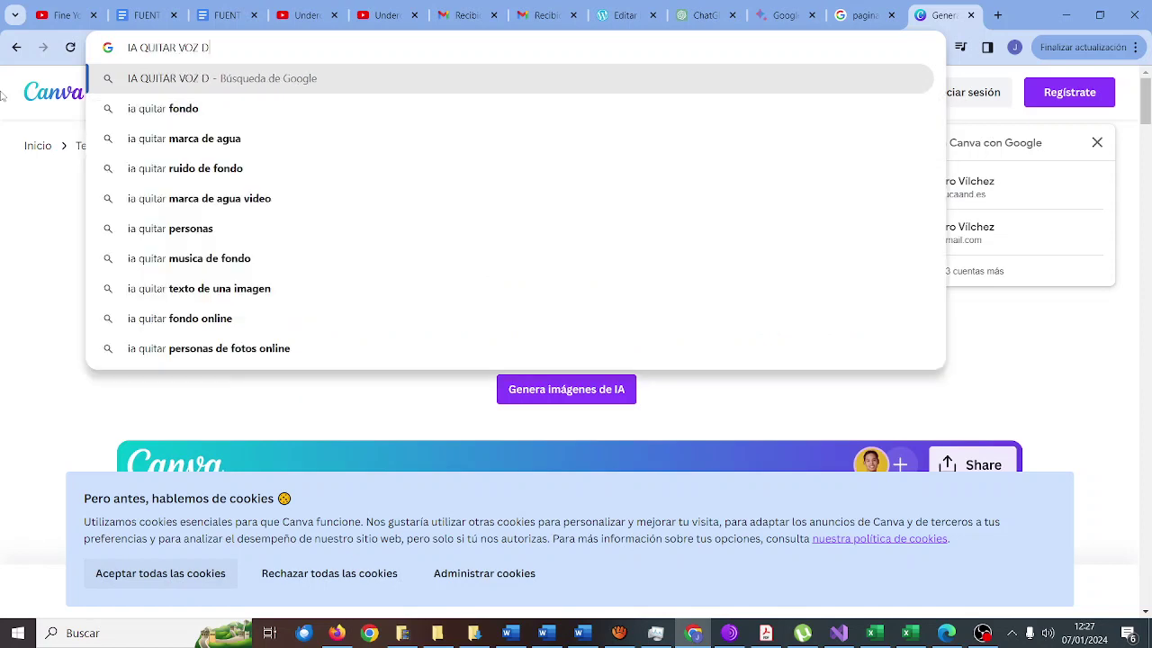
text(E UNA CANCION)
key(Return)
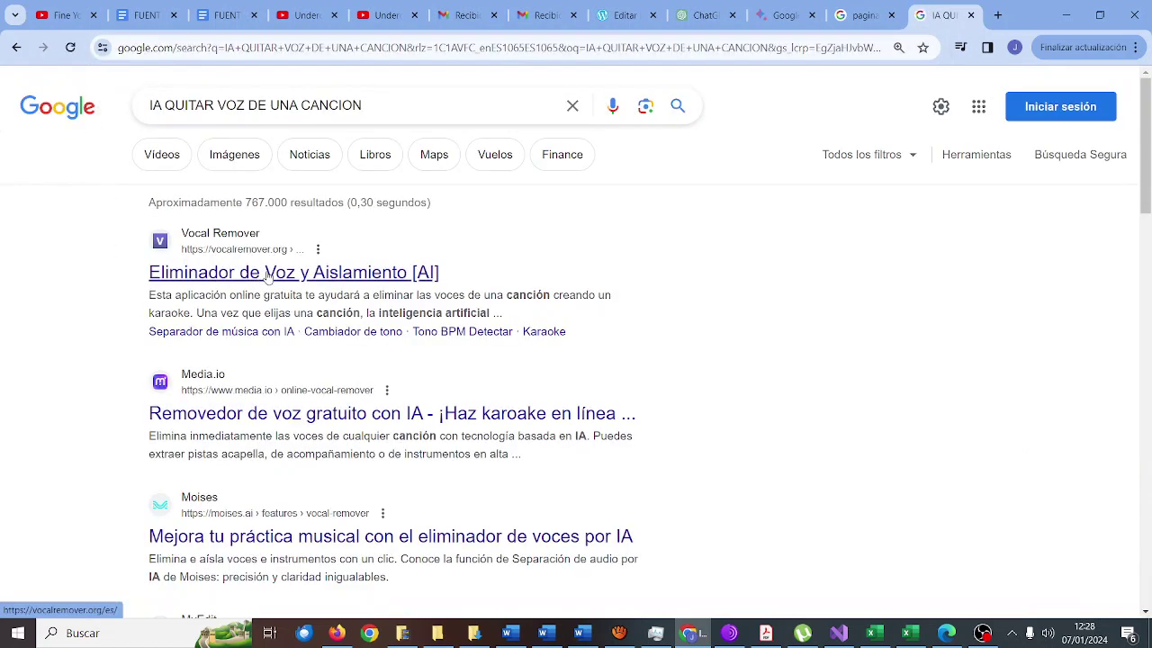
click(267, 274)
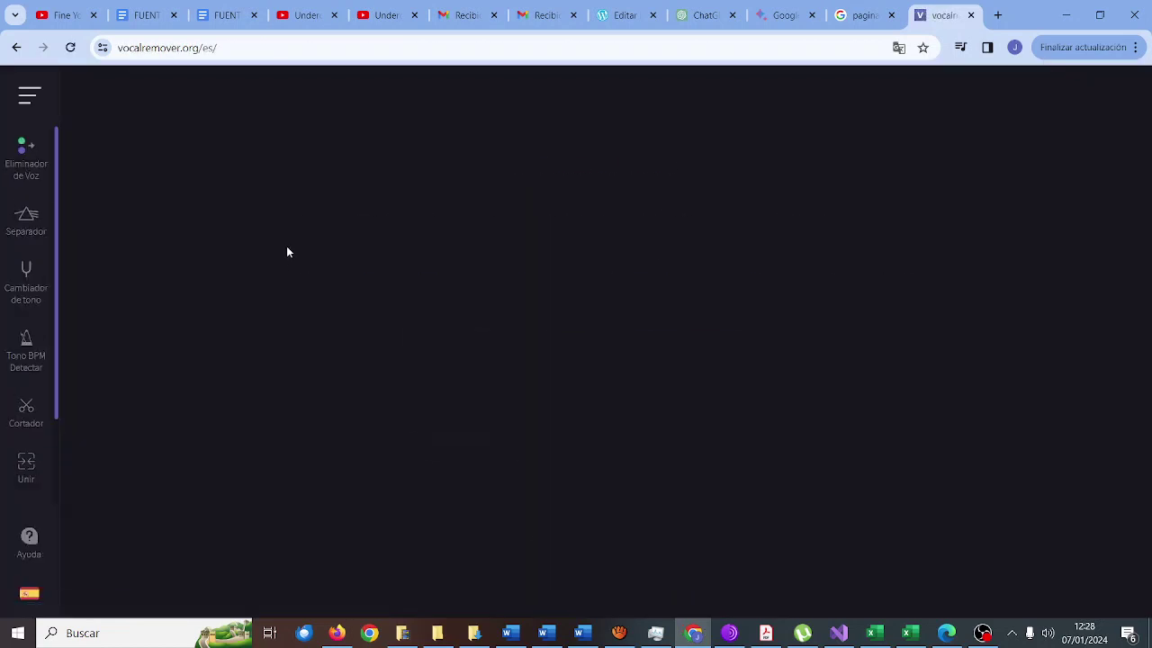
click(313, 48)
key(ctrl+c)
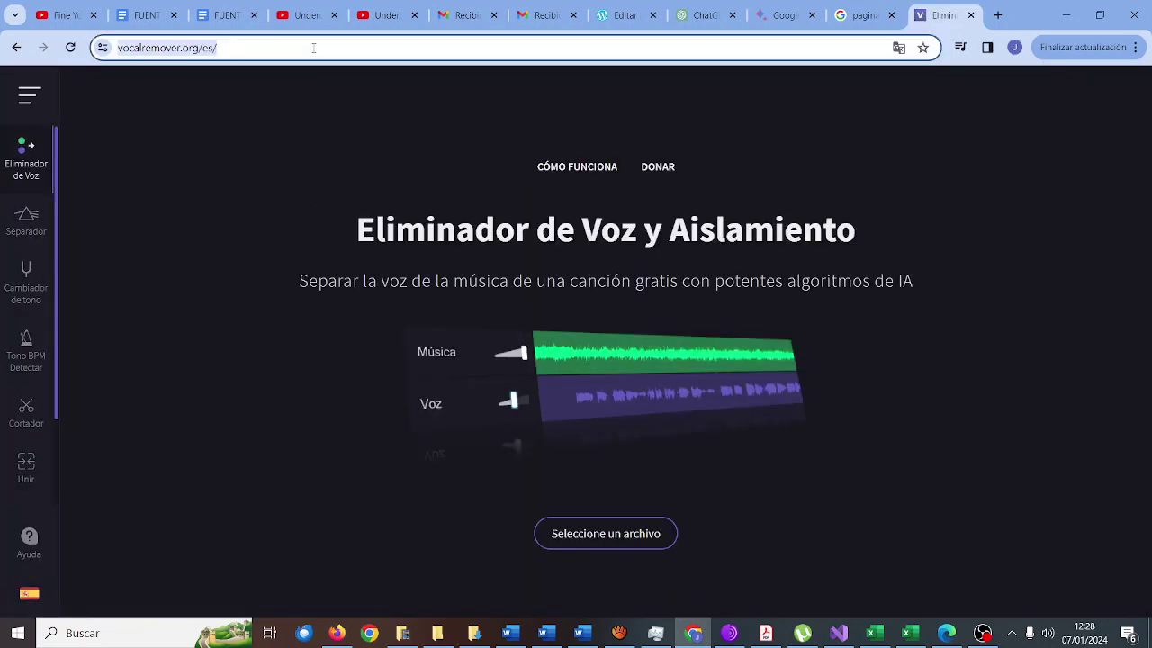
click(620, 16)
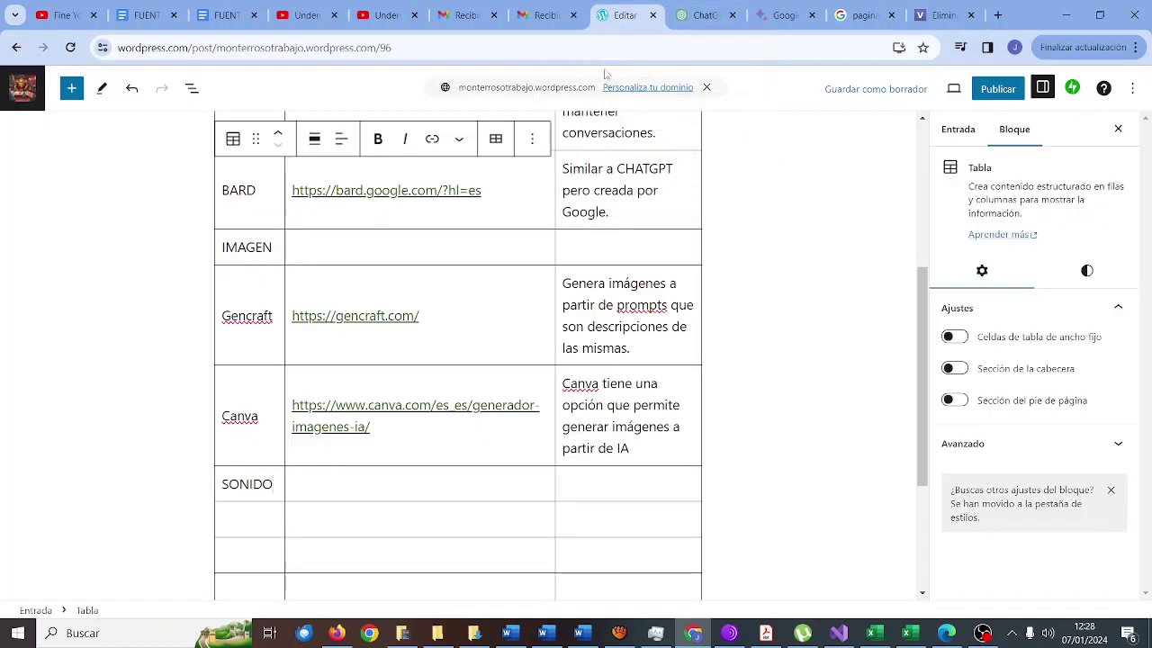
click(261, 519)
text(vO)
key(BackSpace)
key(BackSpace)
text(Vocal)
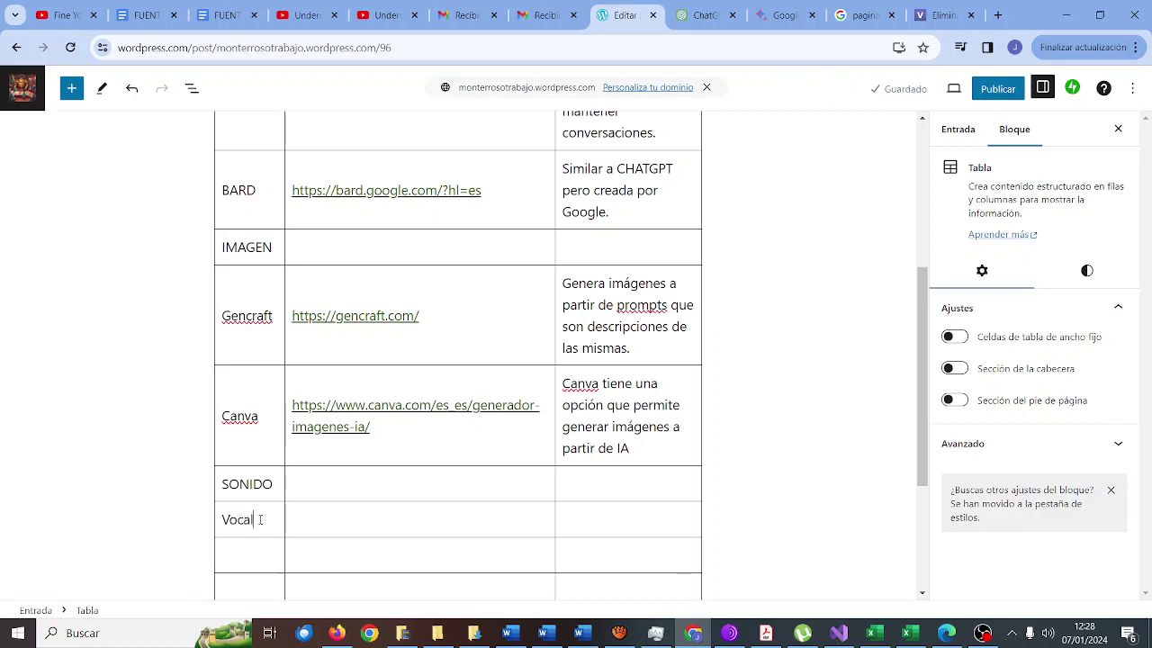
text( Remover)
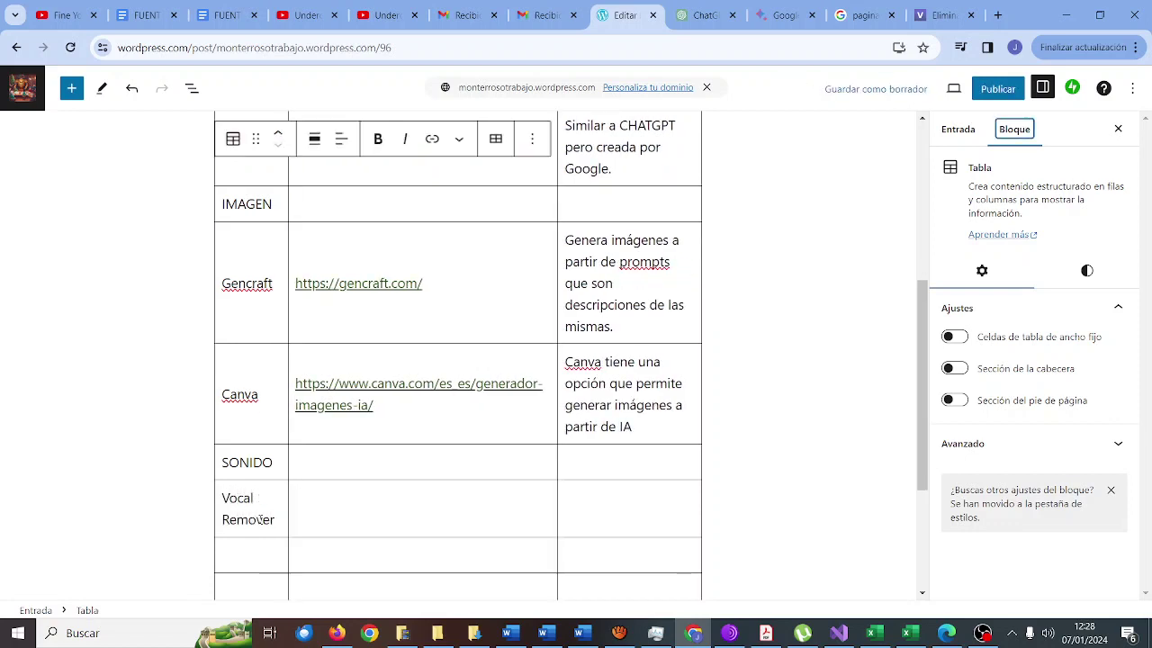
click(337, 511)
key(ctrl+v)
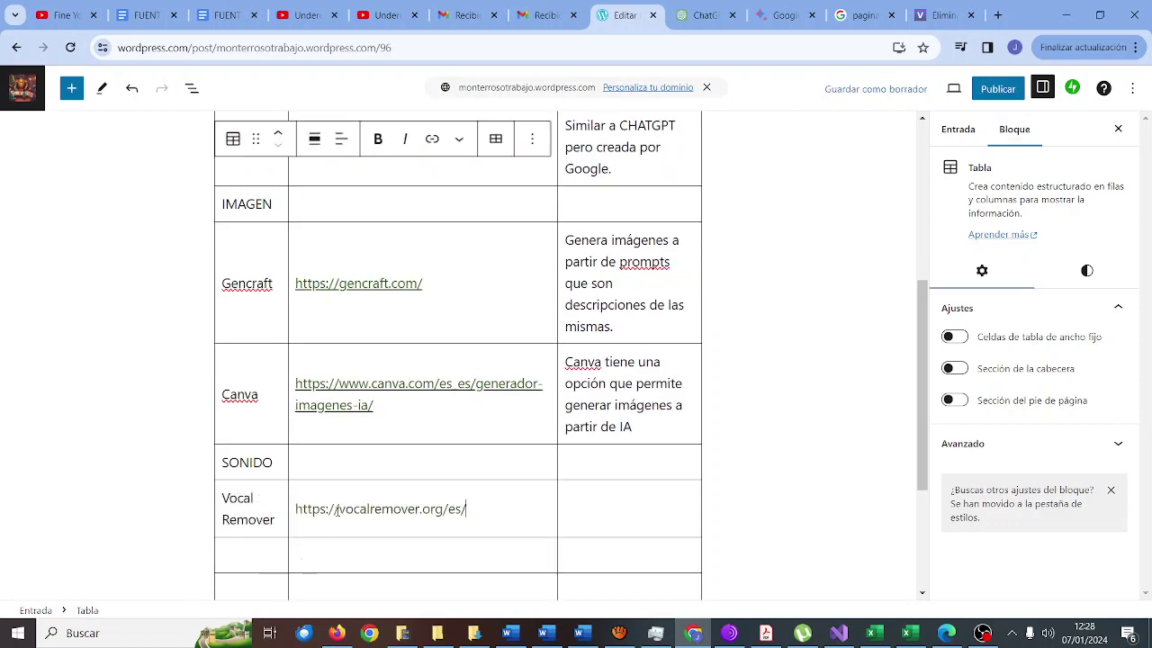
Write "Quita la voz de una canción." in the third column of the Vocal Remover row
click(598, 516)
text(Quio)
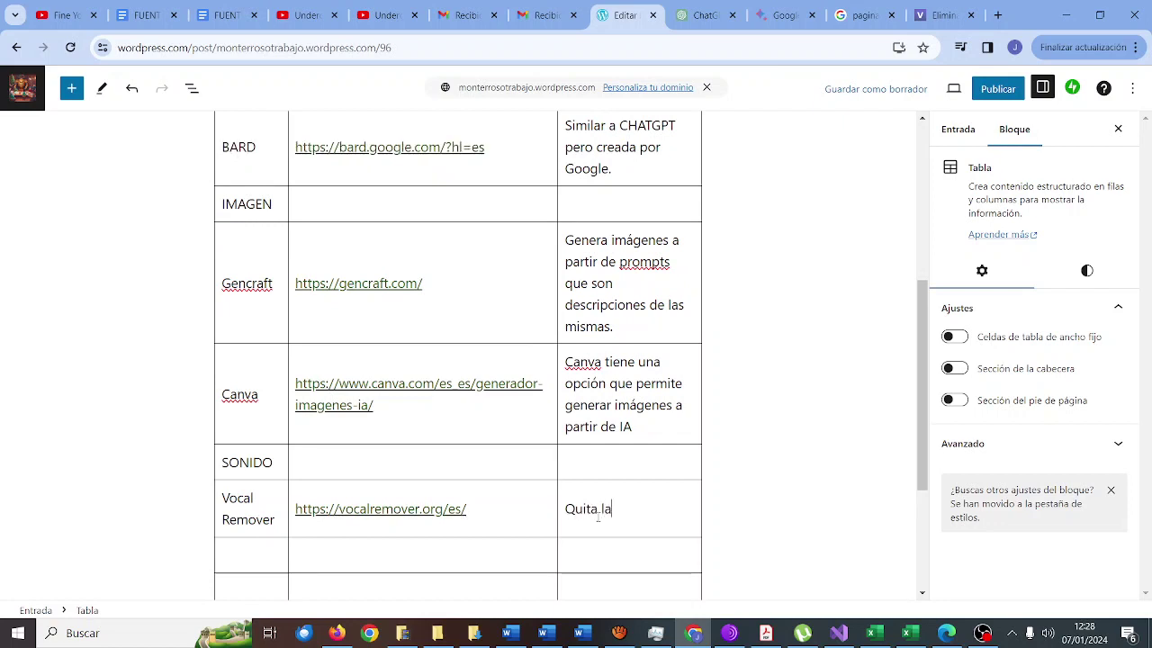
text(a la voz de un )
text( canción.)
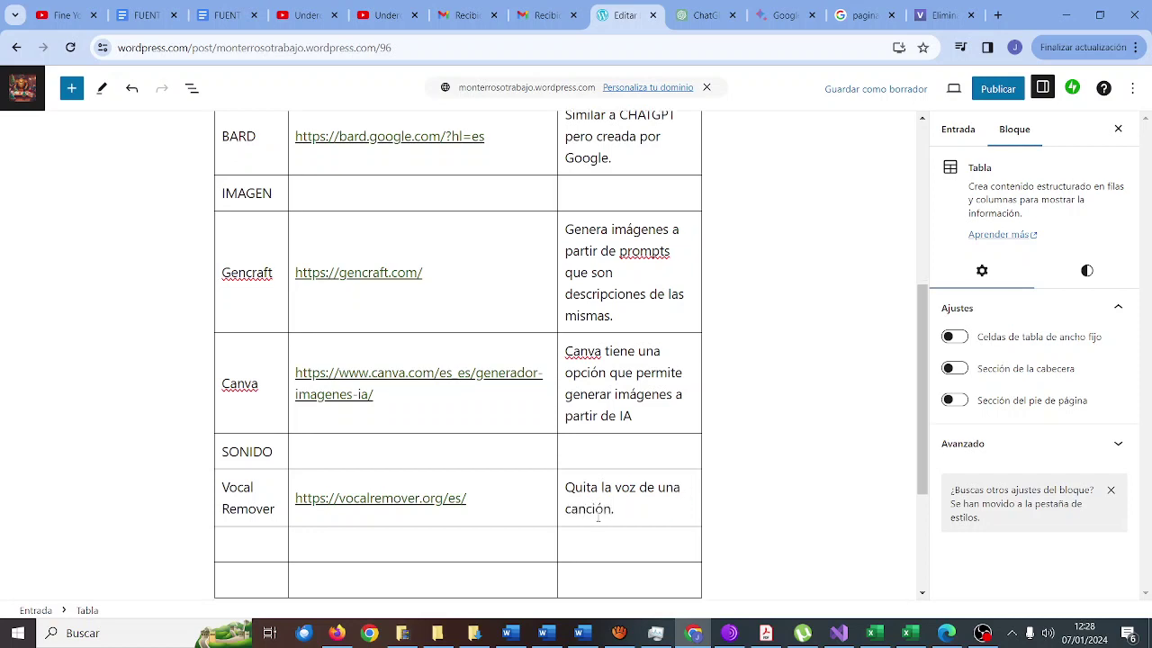
Replace the "paginas como gencraft" search with a Google search for "herramientas sonido ia"
click(935, 18)
click(860, 20)
click(496, 91)
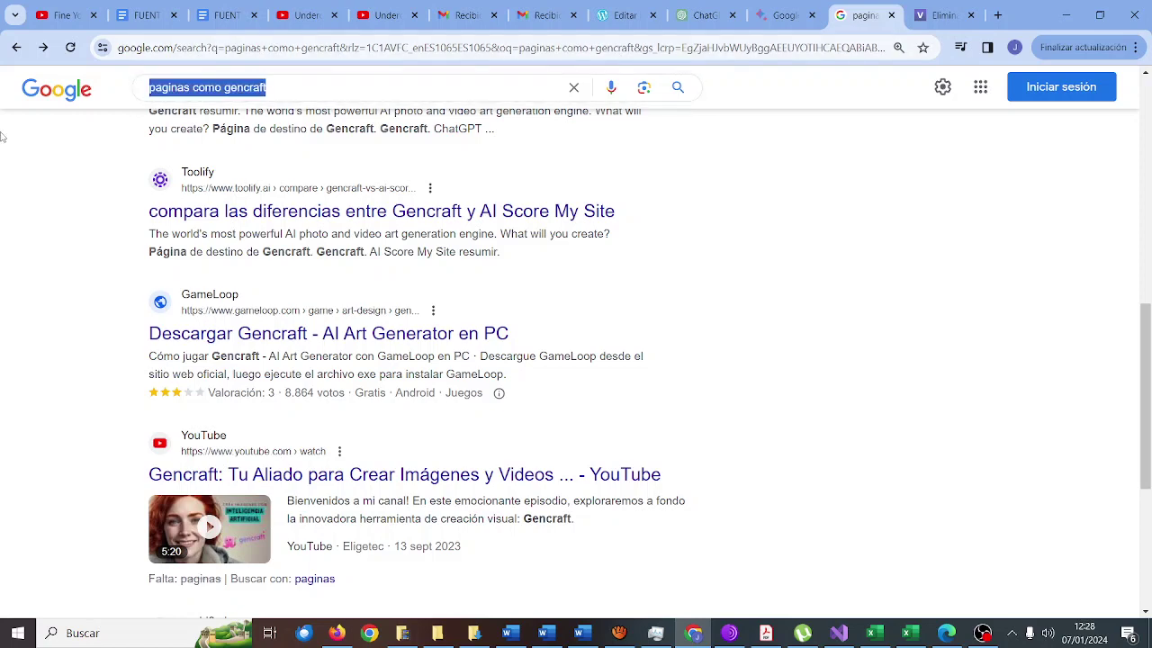
text(herramien)
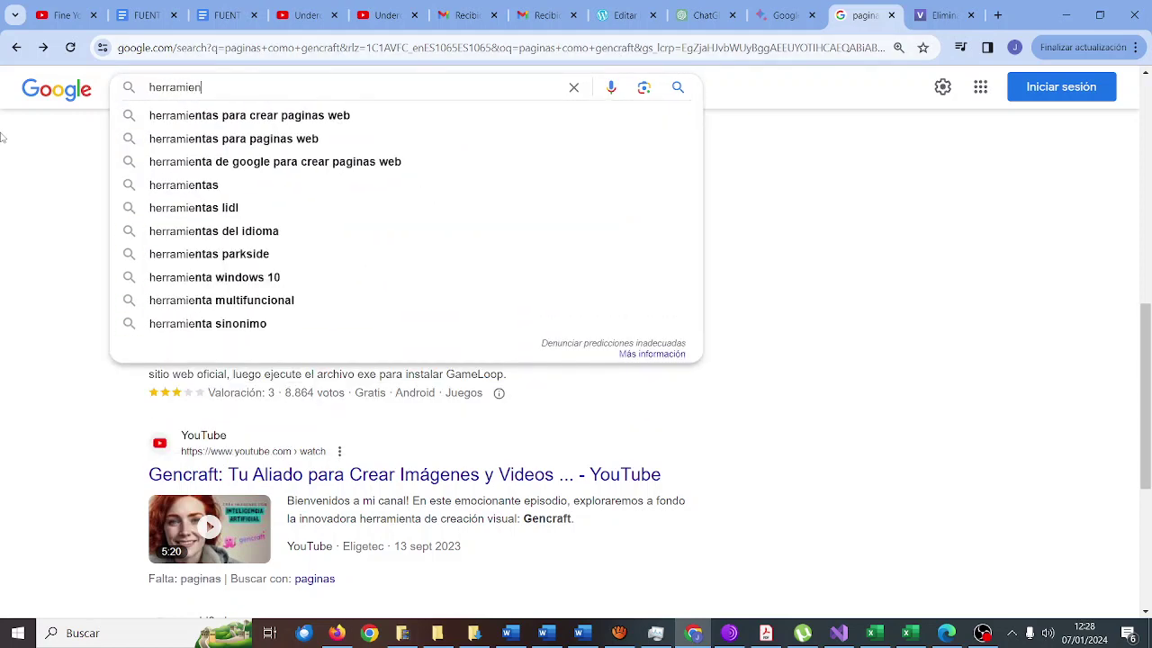
text(tas sonido ia)
key(Return)
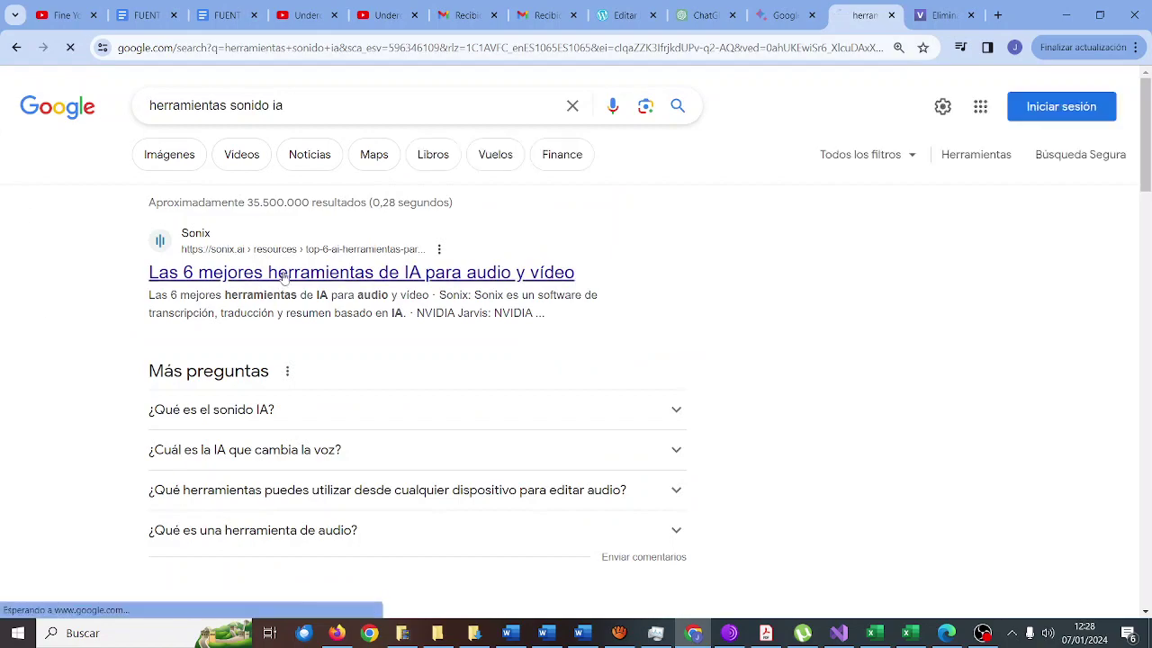
Look through Sonix's article on the six best AI audio and video tools, and return to the search results
scroll(284, 274, down, 9)
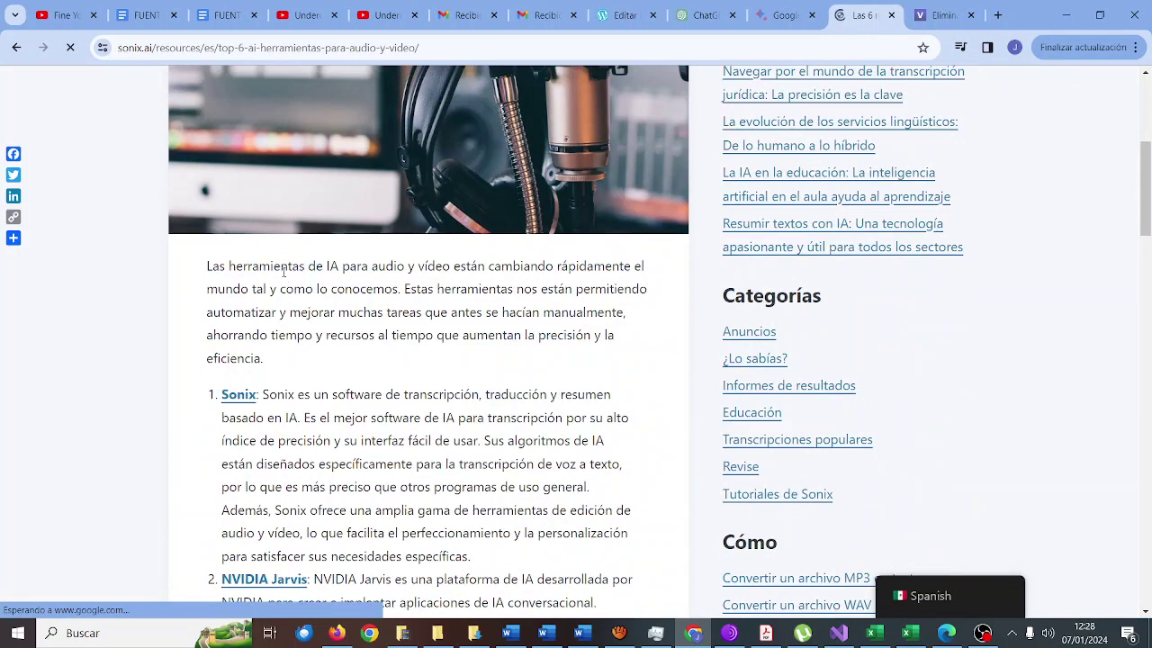
scroll(284, 271, up, 2)
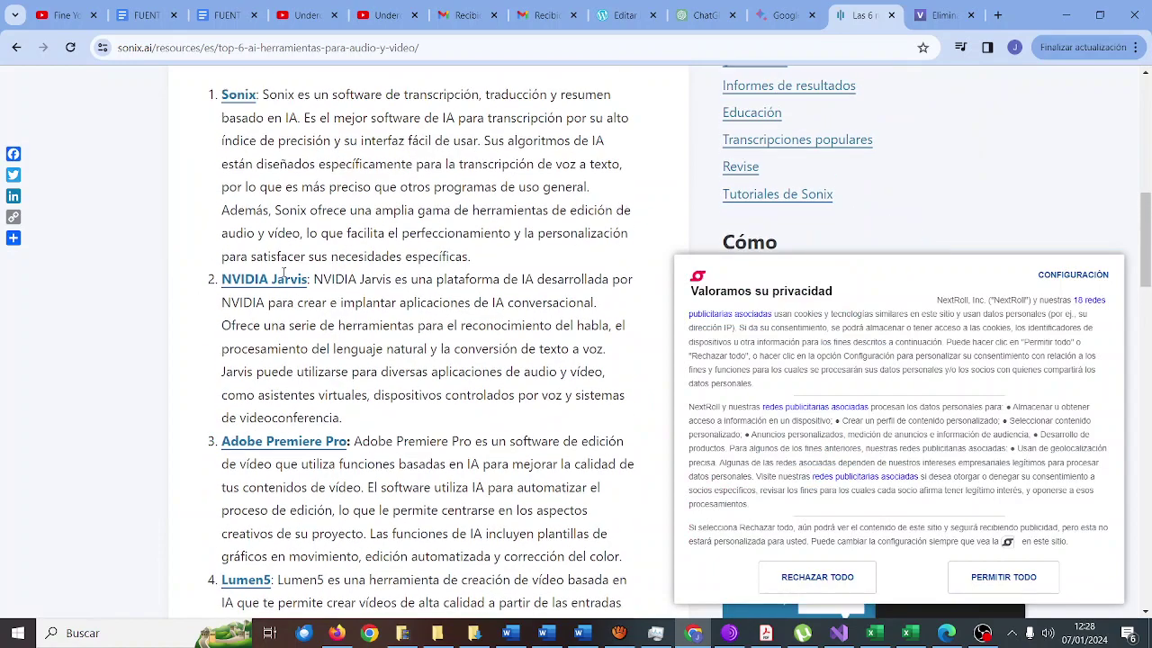
scroll(283, 277, down, 7)
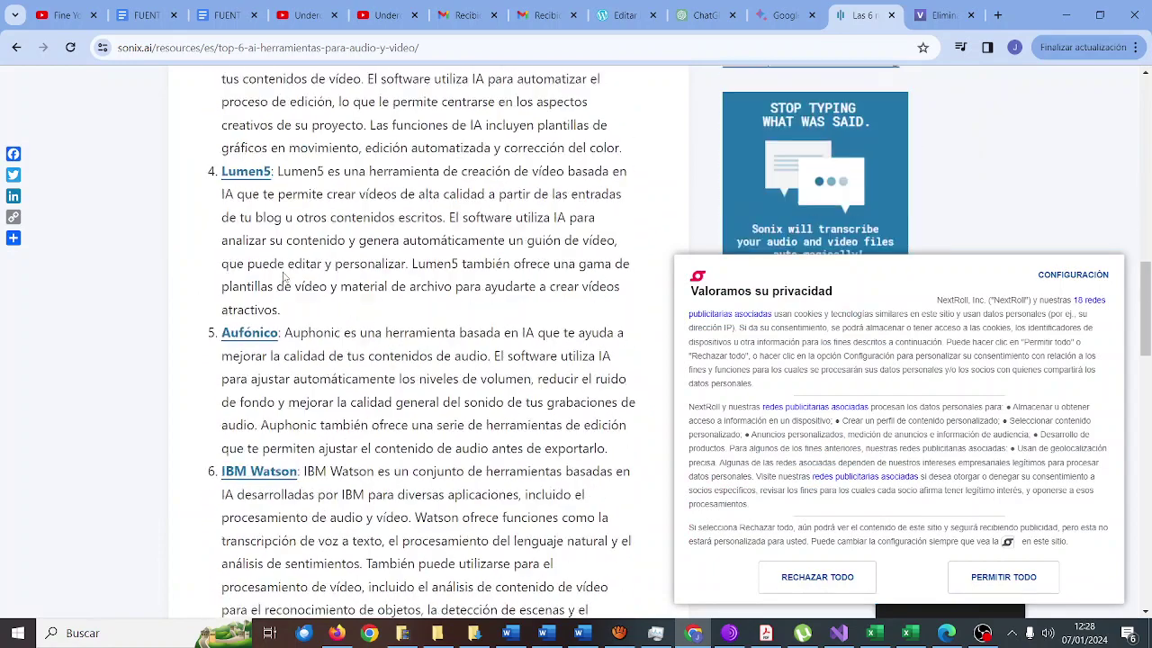
click(17, 47)
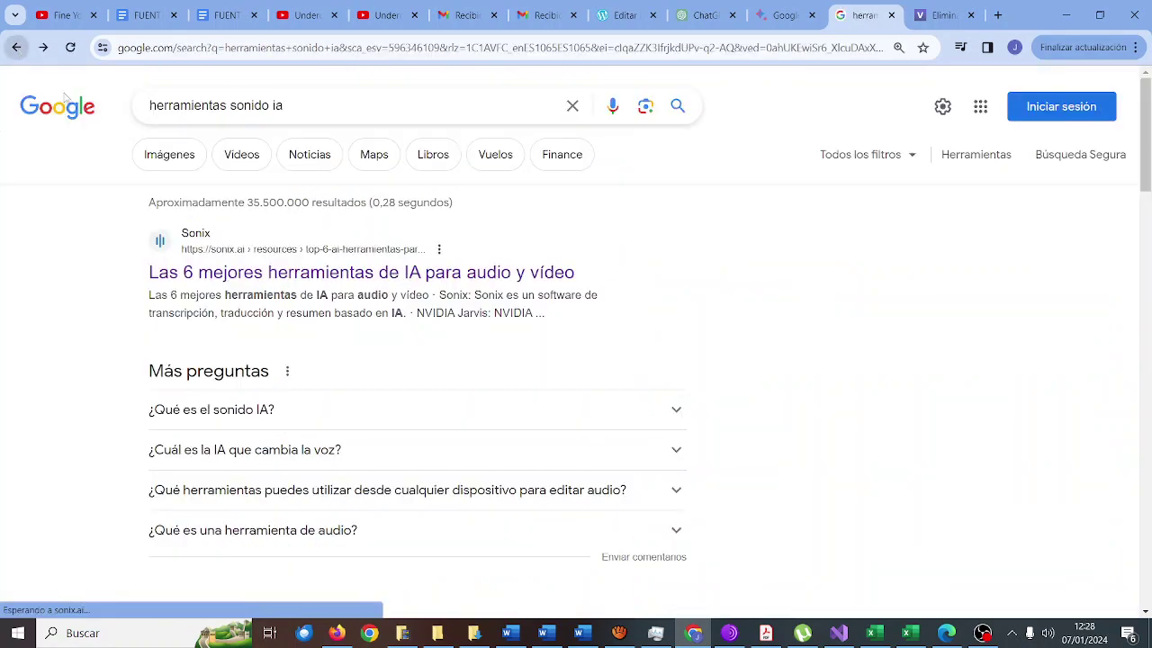
scroll(344, 300, down, 4)
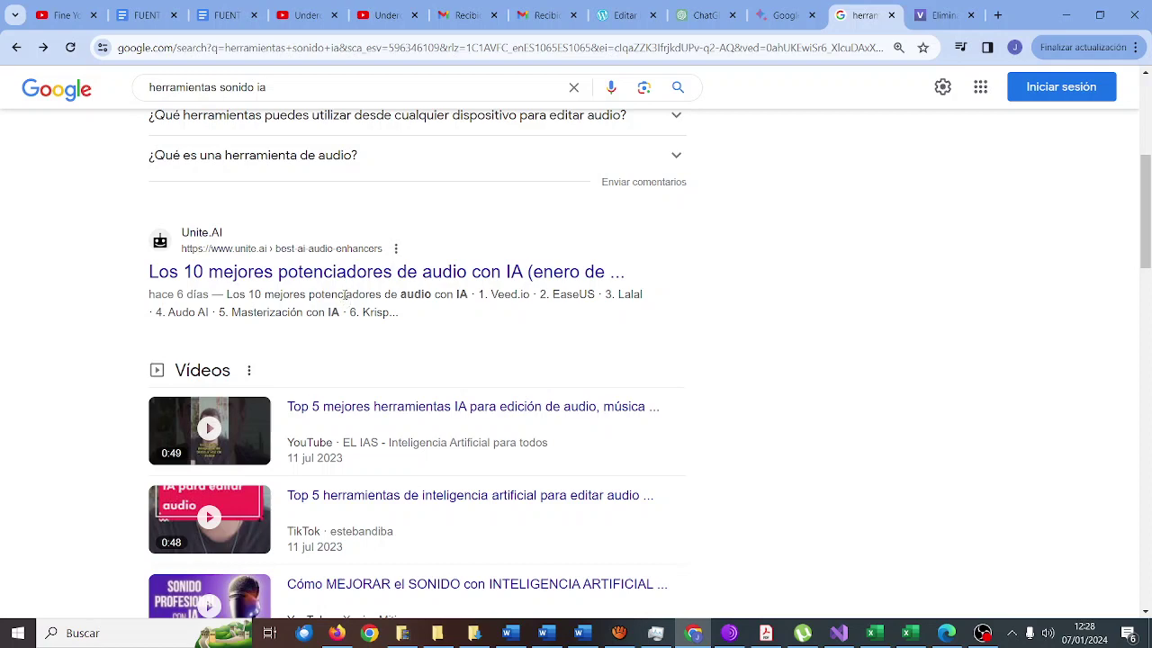
Open AIRADAR's list of 60 AI audio tools from the results and view its ElevenLabs entry
scroll(344, 299, down, 7)
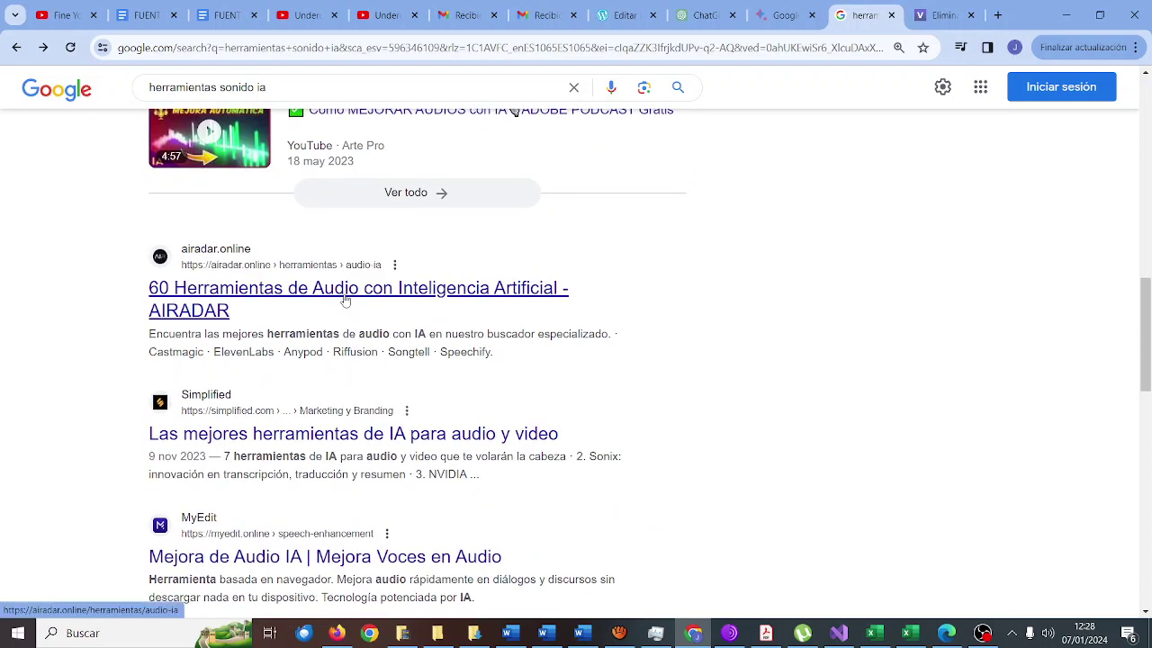
click(345, 299)
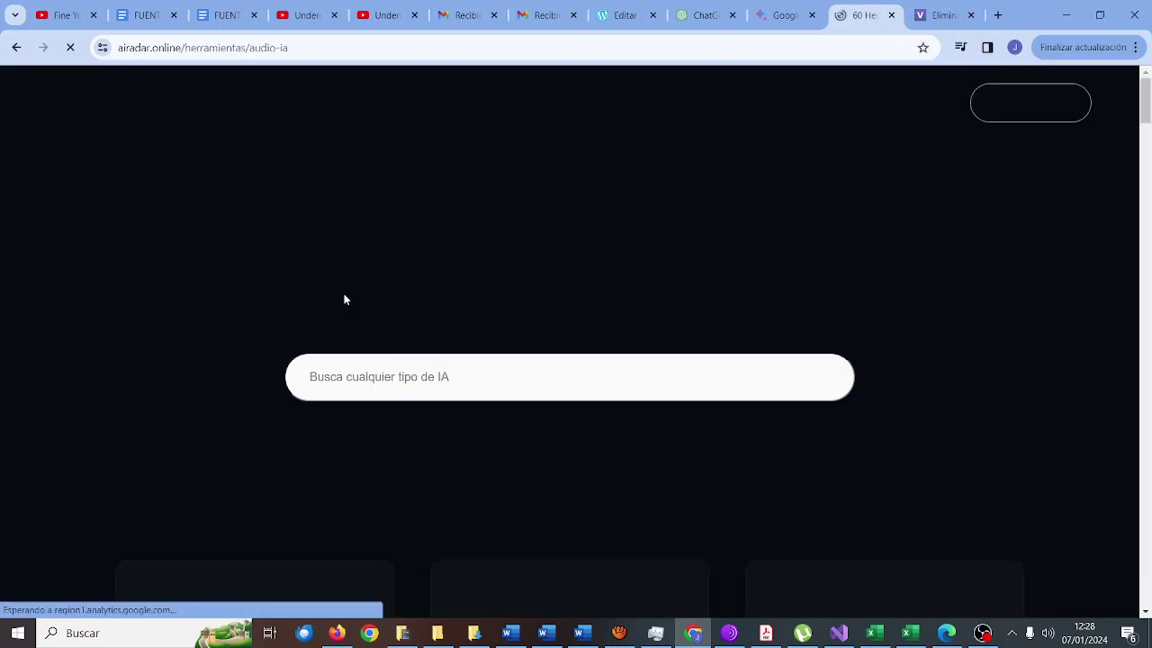
scroll(344, 299, down, 2)
scroll(343, 299, down, 2)
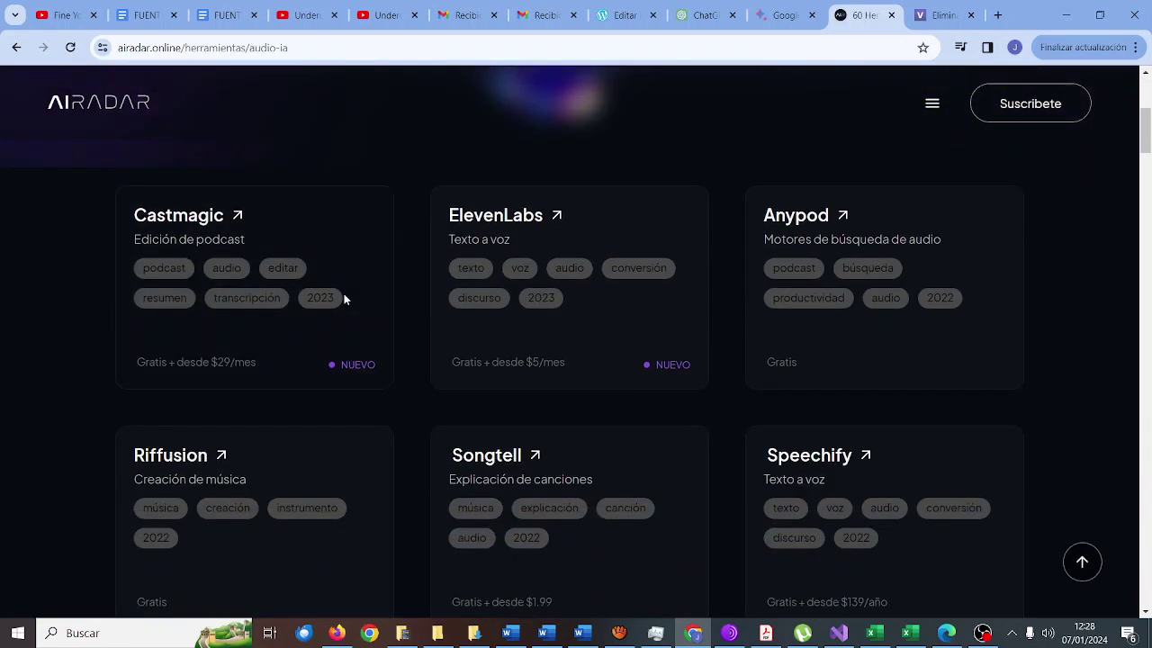
click(490, 216)
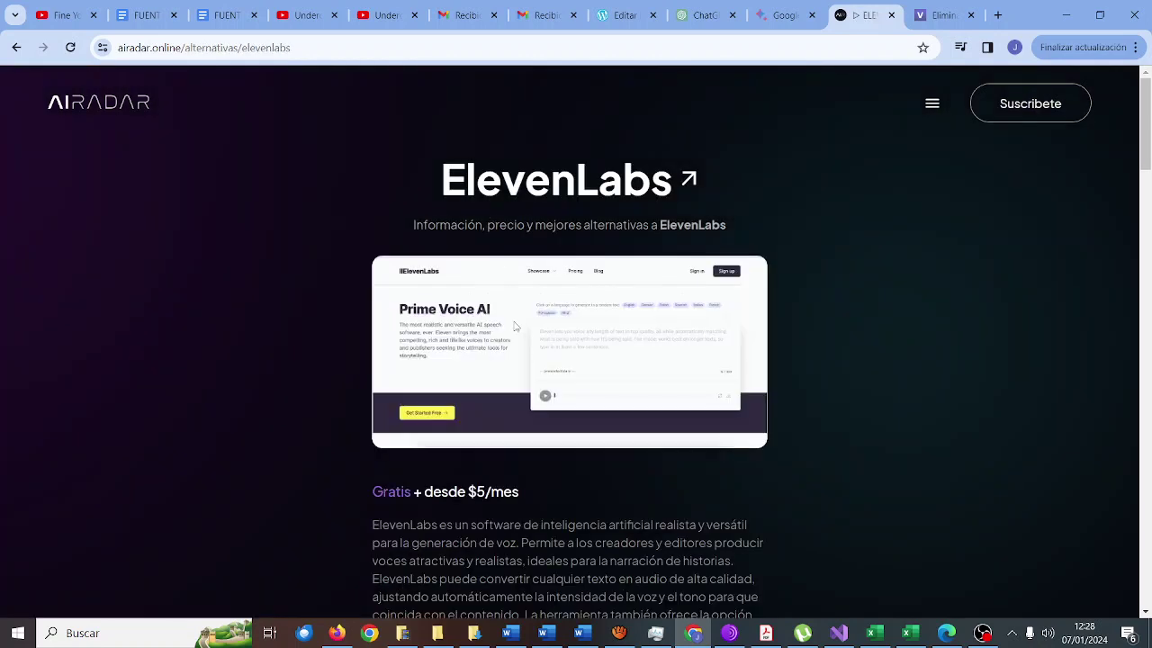
scroll(514, 326, down, 1)
scroll(513, 321, up, 1)
Search Google in a new tab for "elevenlabs" and open the official ElevenLabs site
click(950, 18)
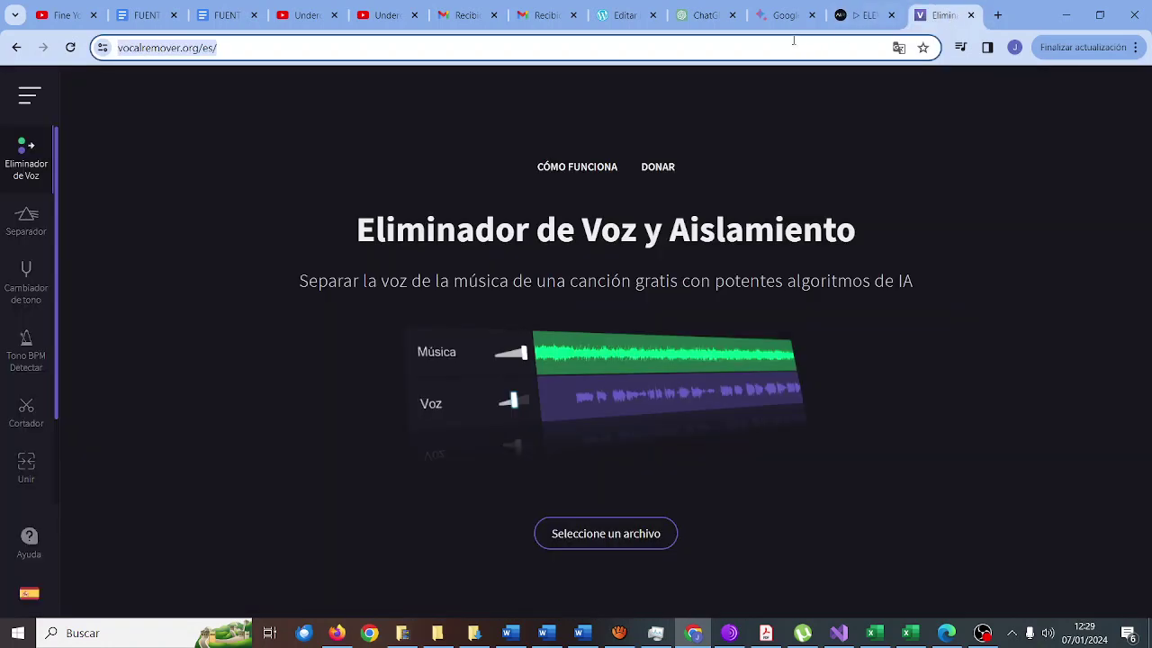
click(997, 15)
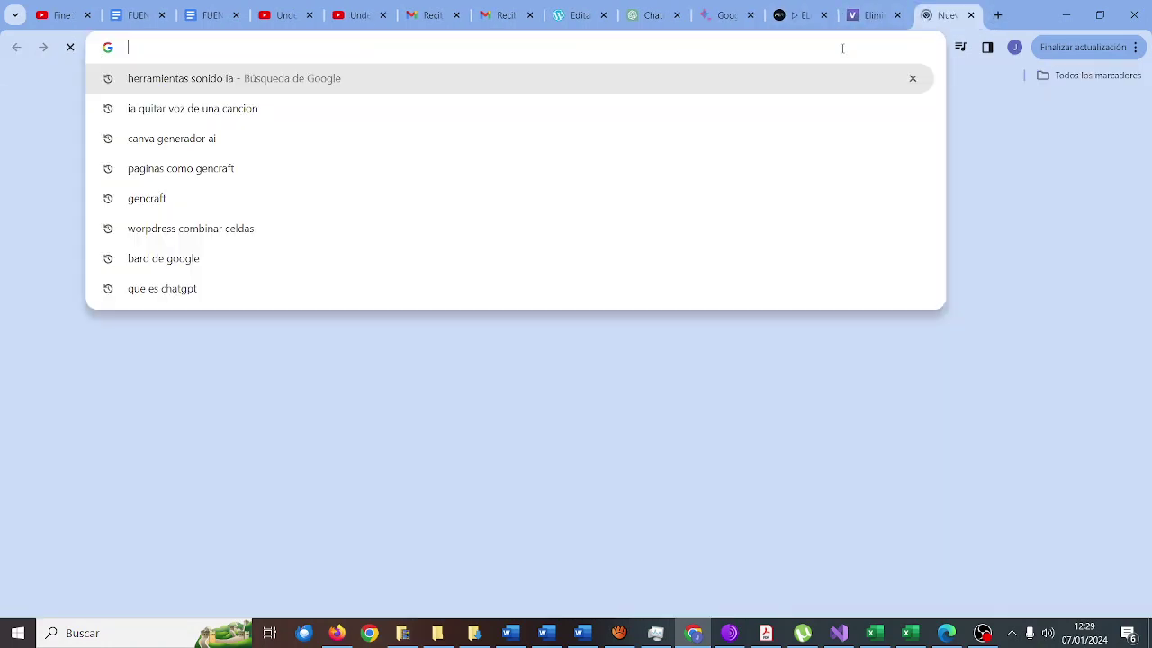
text(elevenlabs)
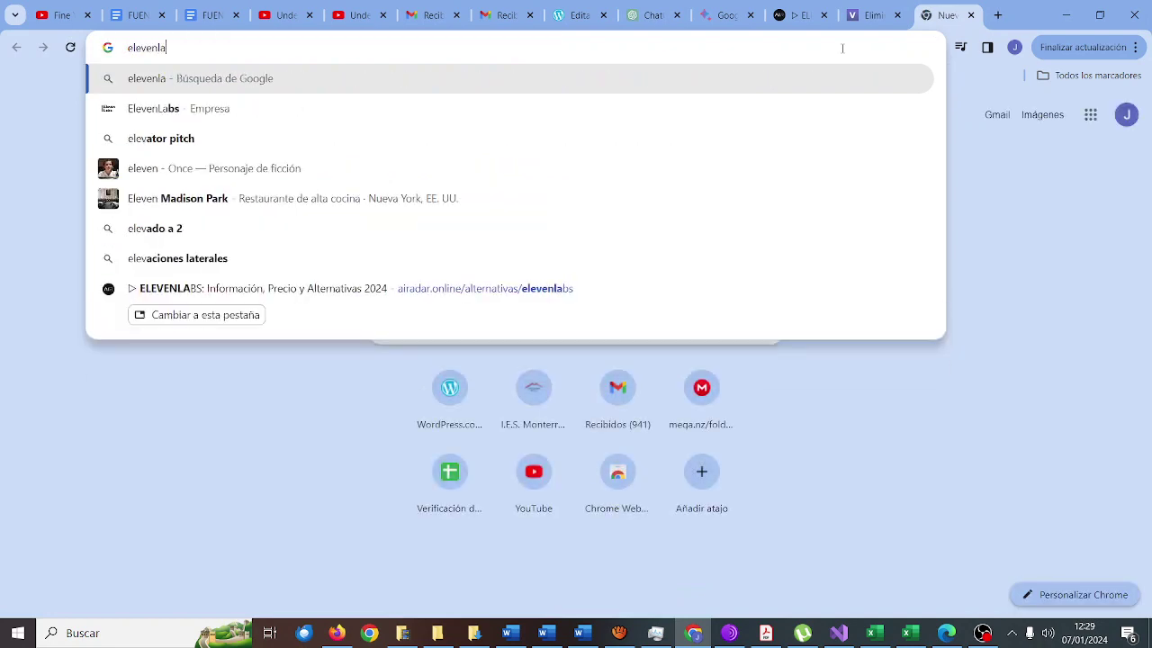
key(Return)
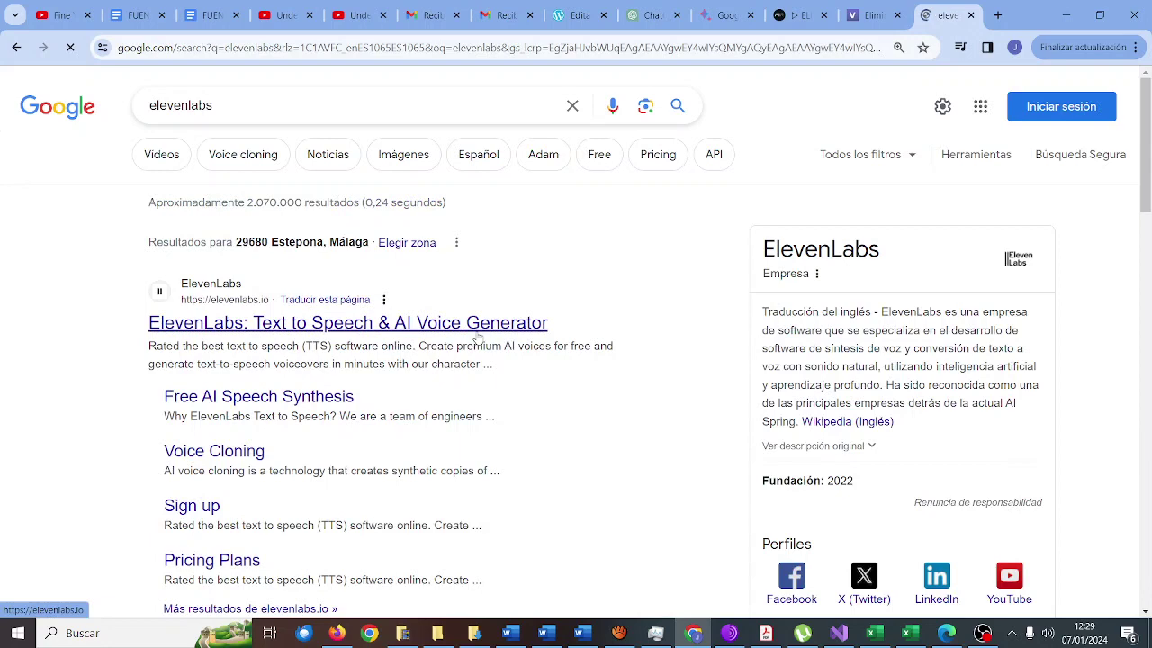
click(478, 333)
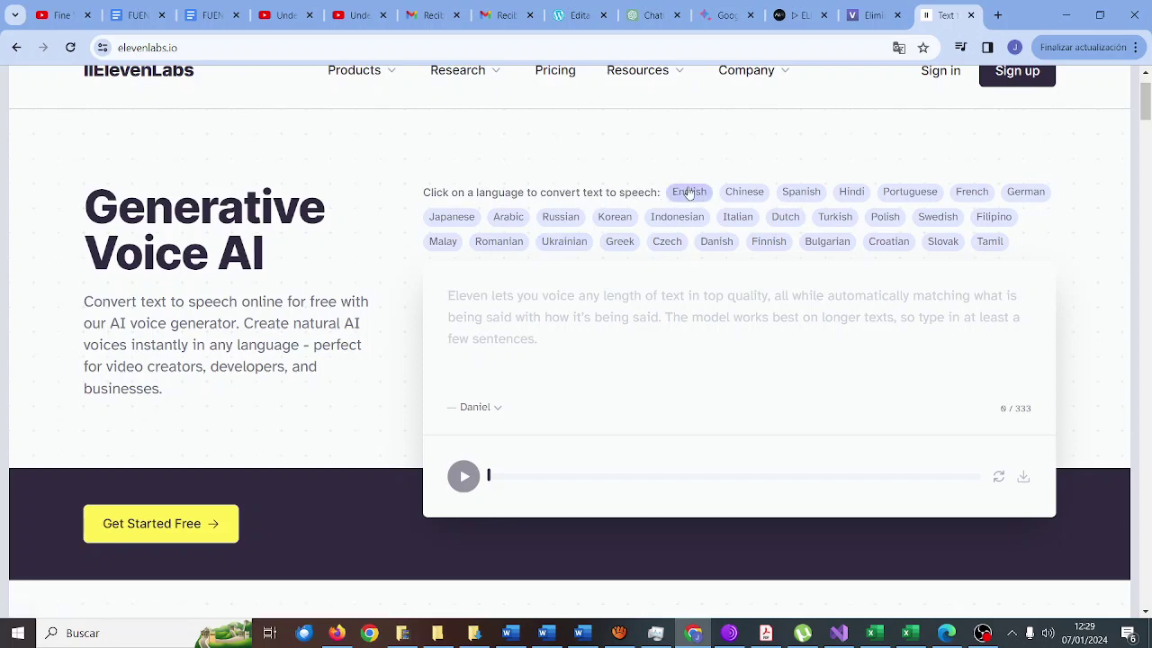
Generate speech in ElevenLabs from the text "Do or do not, there is no try." in place of the English sample, and download the audio
click(689, 194)
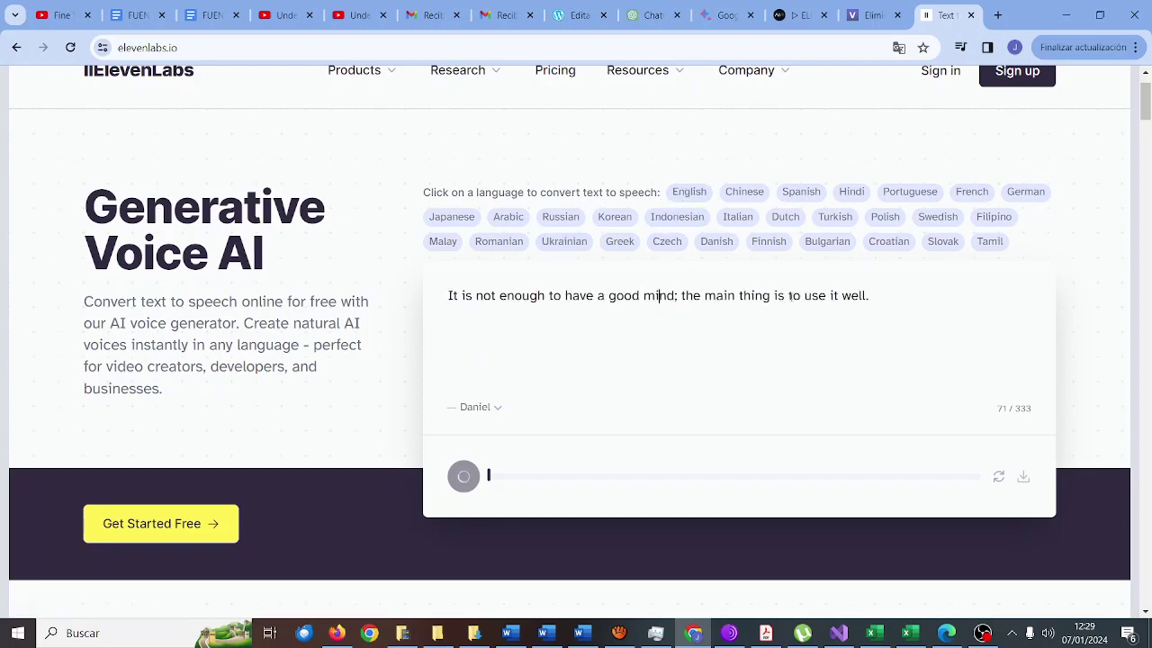
drag(871, 295, 422, 312)
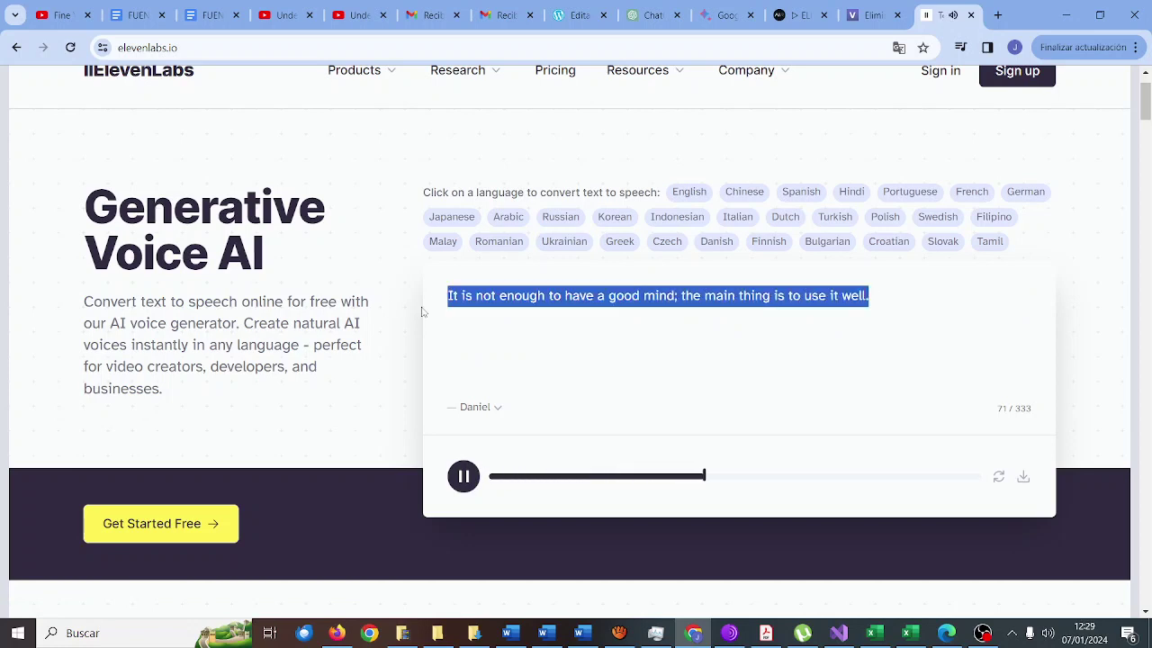
text(Do or)
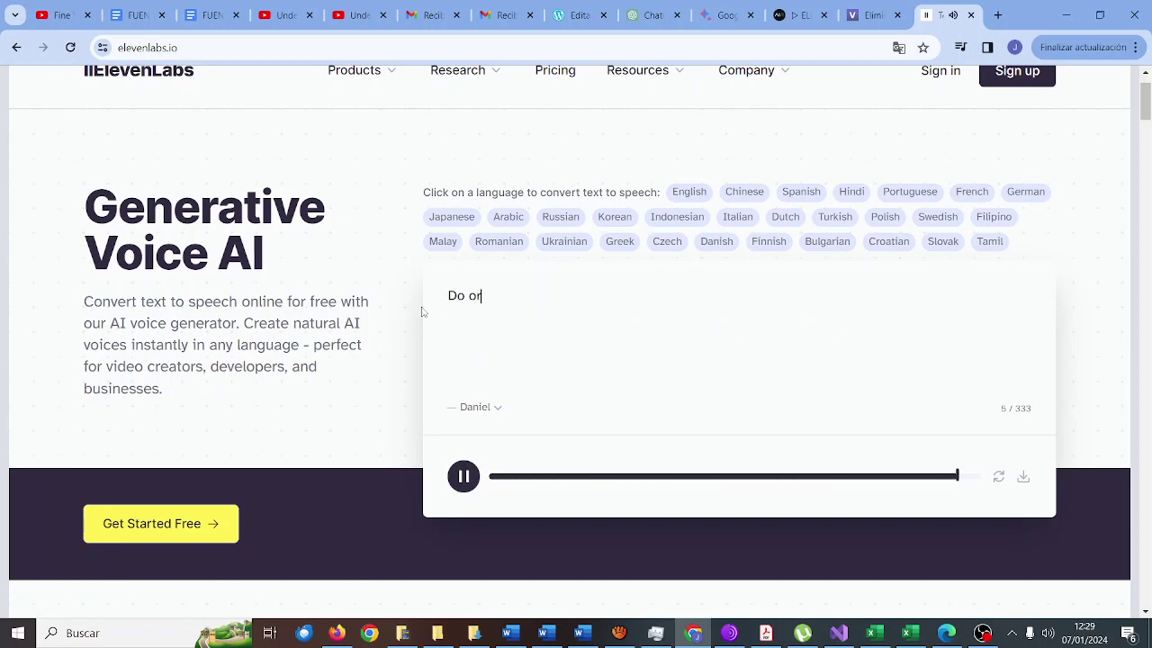
text( do not)
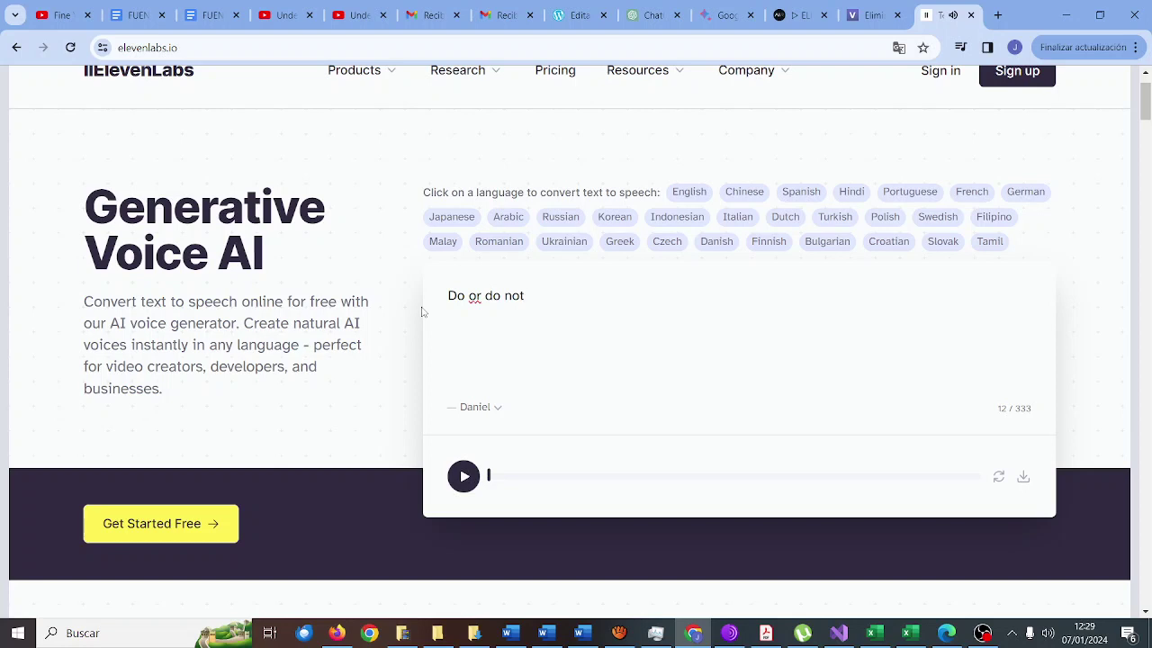
text(, there is no )
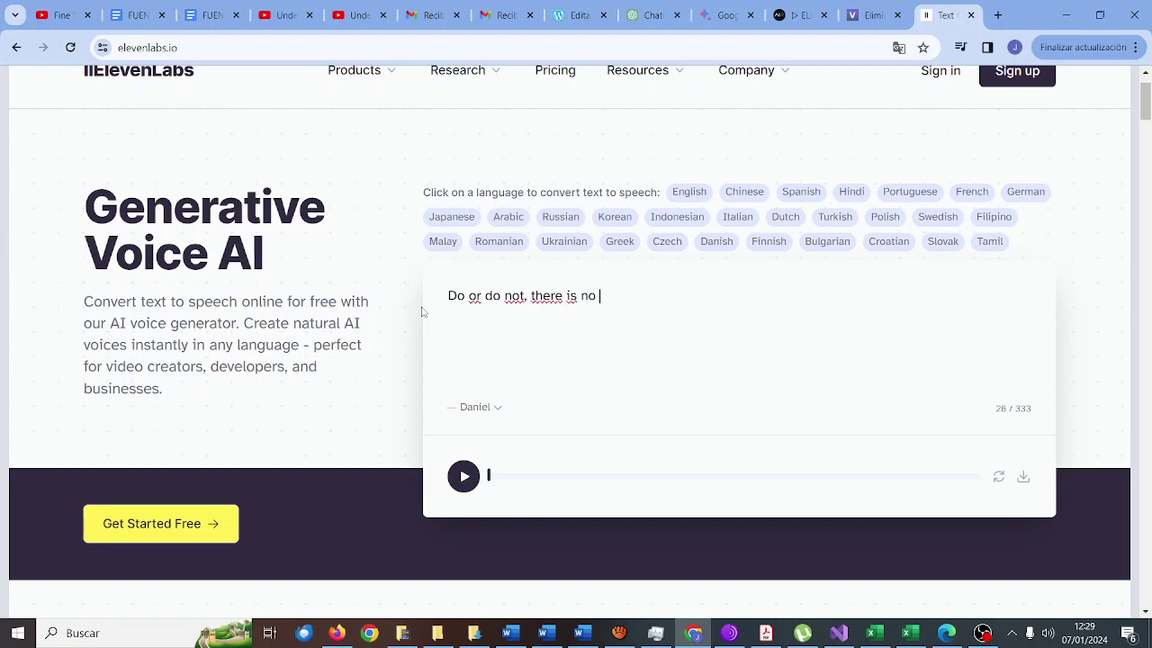
text(try.)
click(476, 474)
click(1023, 478)
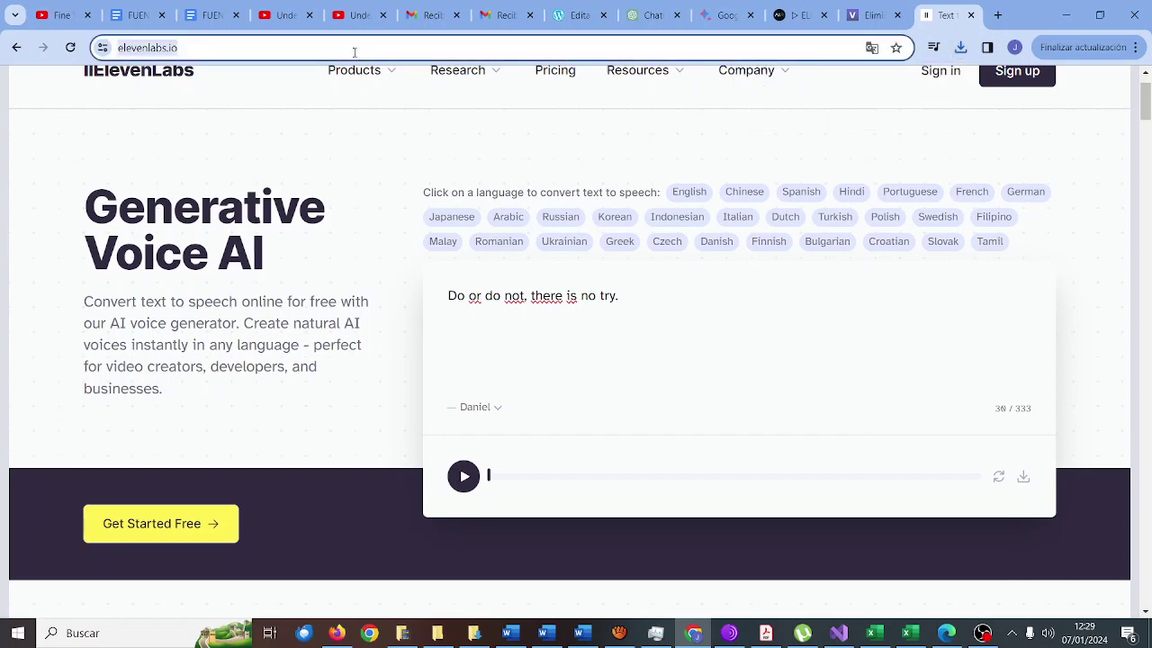
click(574, 16)
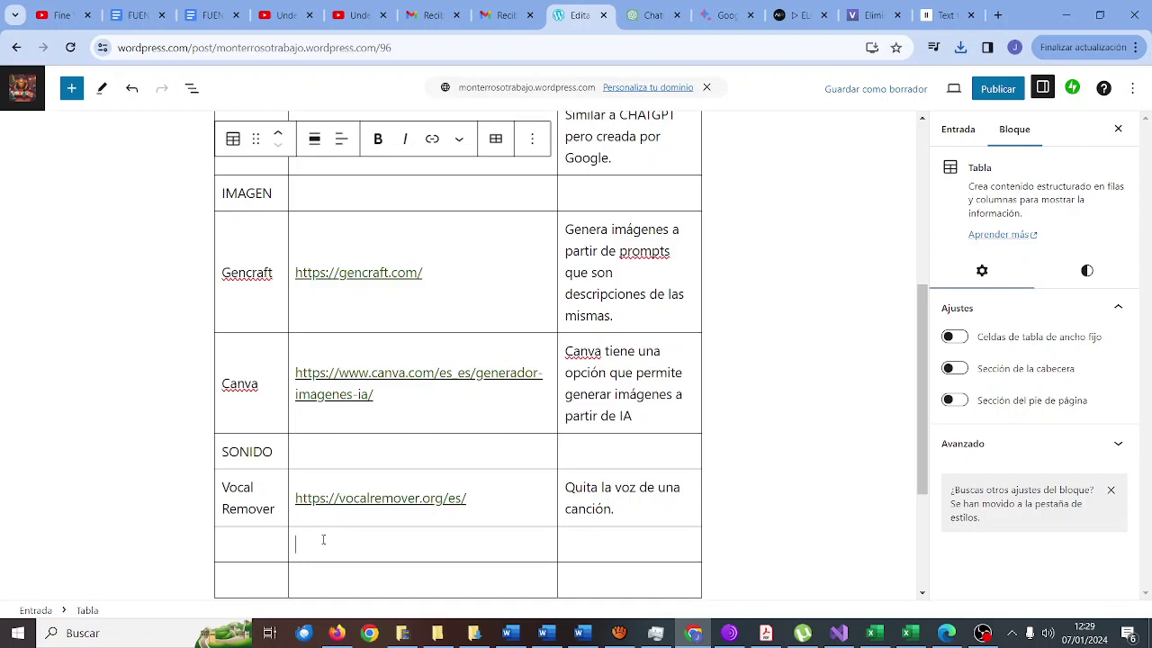
text(https://elevenlabs.io/)
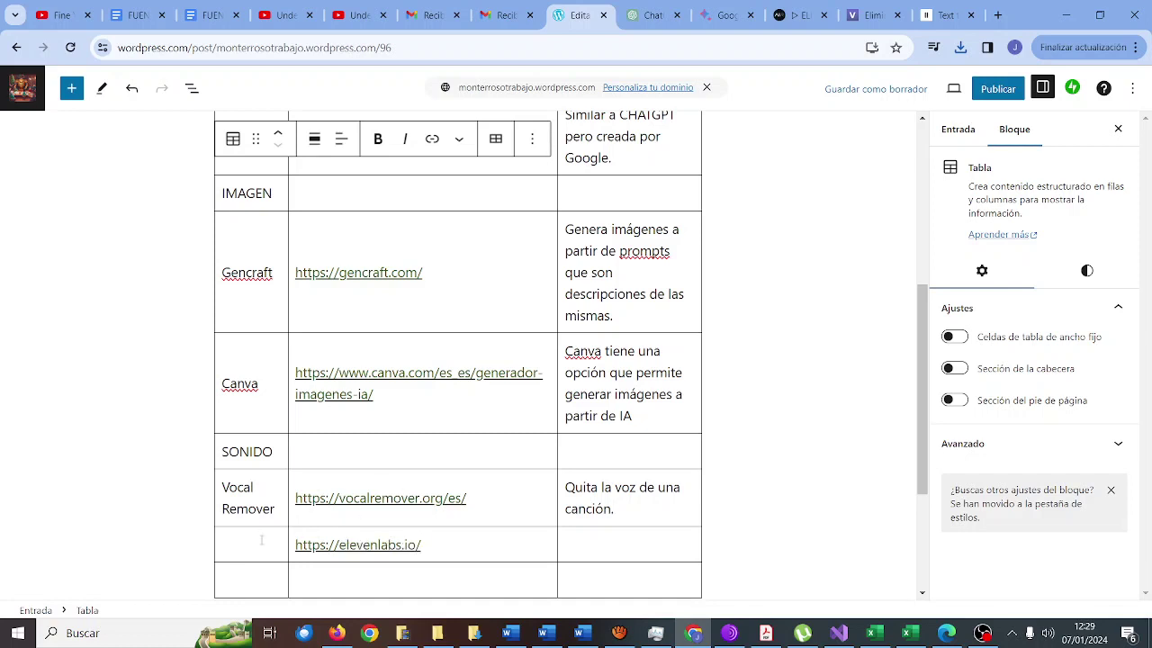
click(261, 540)
text(Eleva)
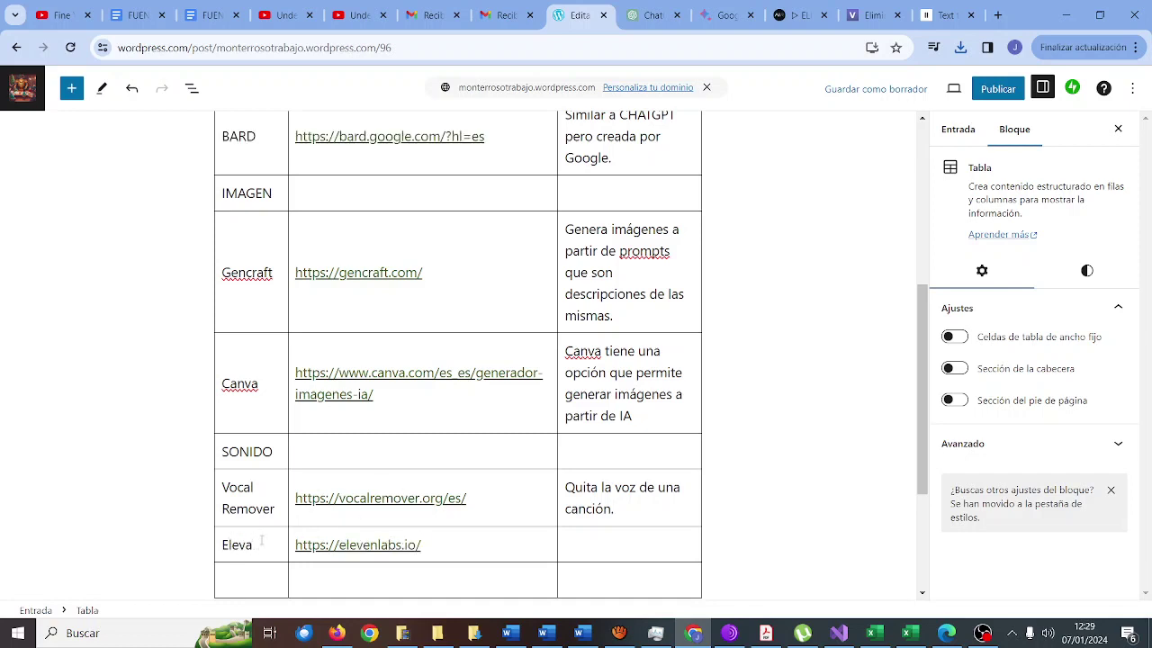
key(BackSpace)
text(en Labs)
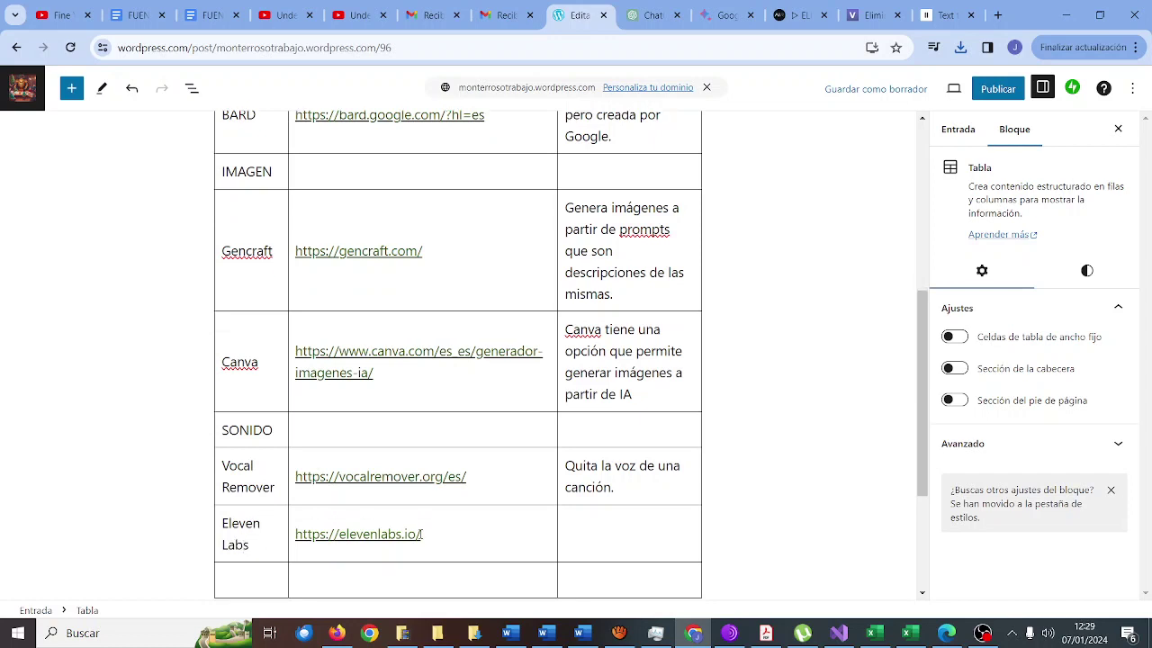
Describe Eleven Labs in its row as "Texto a audio en MP3 en múltiples idiomas"
click(581, 528)
text(Texto a audio en)
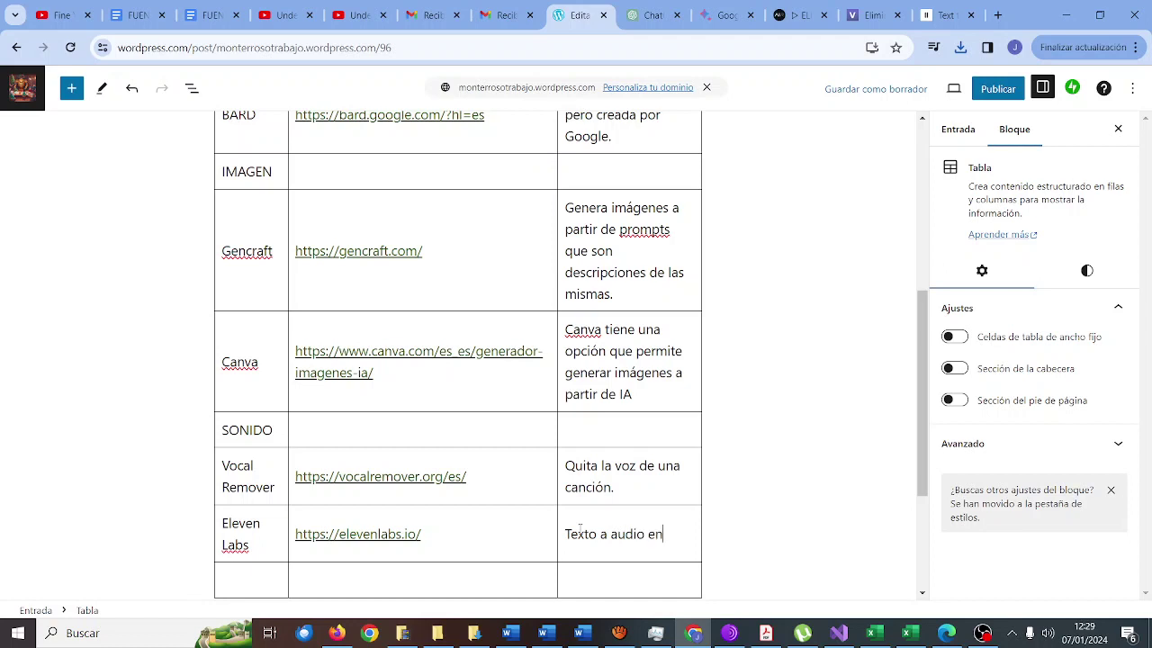
text( MP3 en mú)
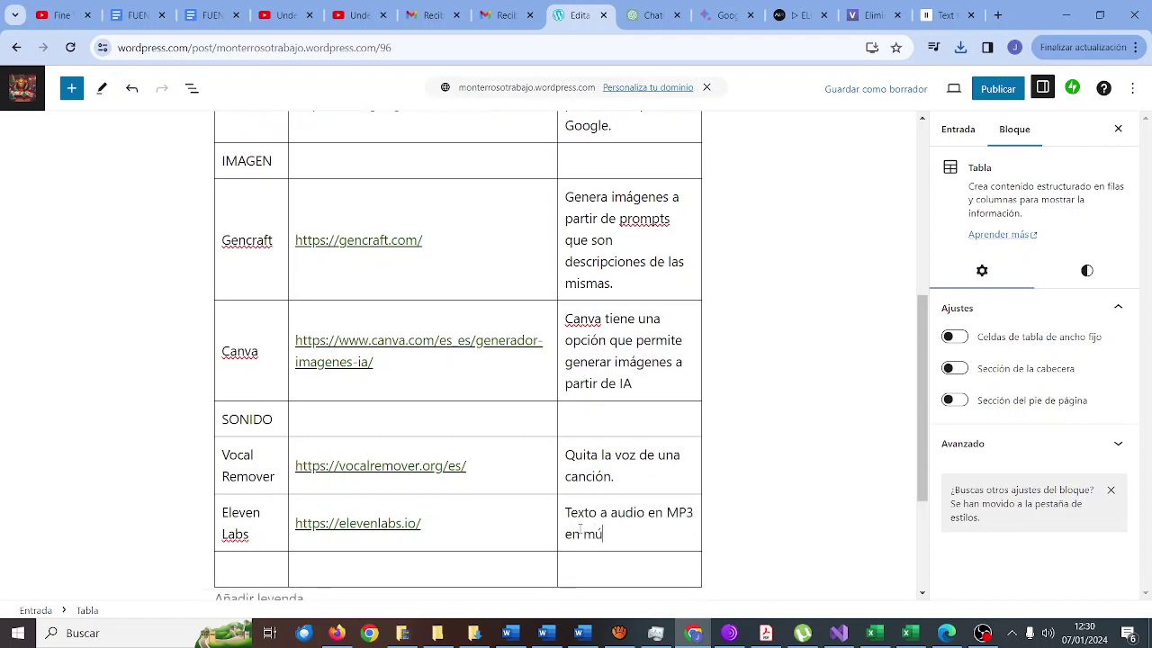
text(ltiples idiomas)
scroll(582, 374, up, 4)
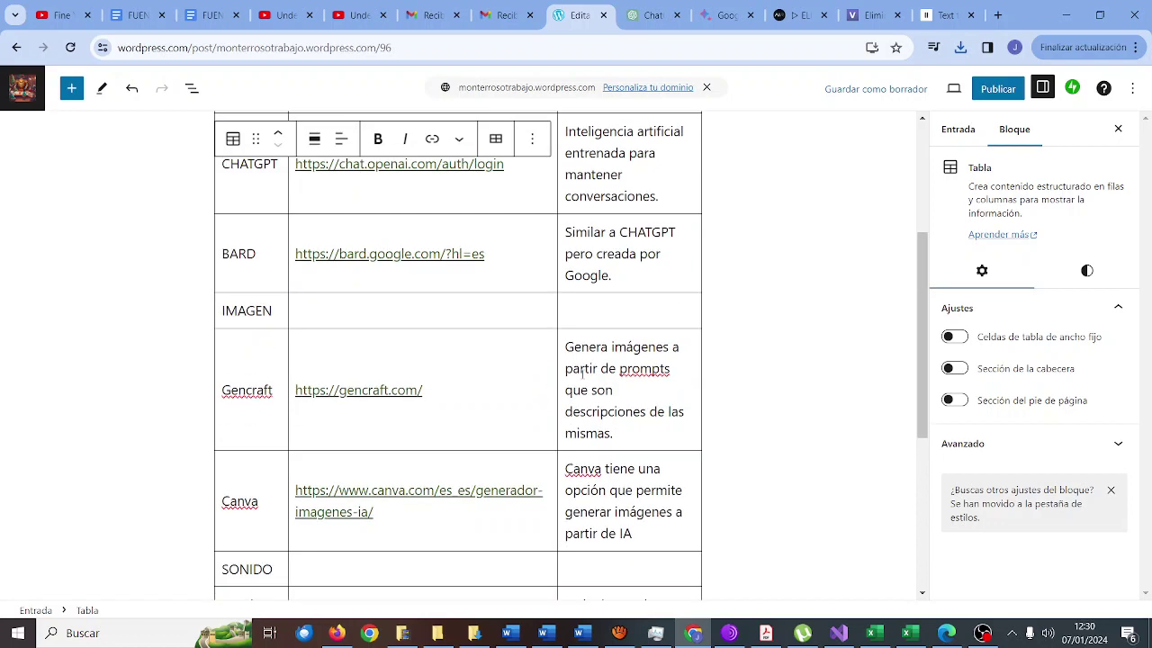
scroll(582, 379, down, 4)
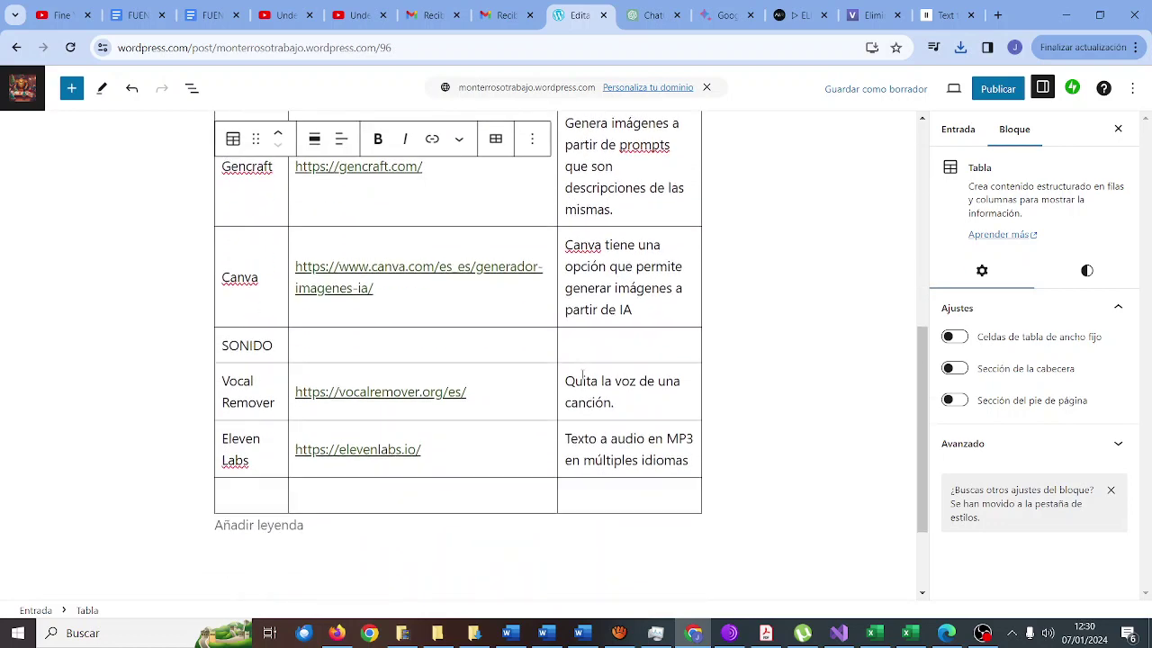
scroll(309, 312, up, 4)
scroll(337, 352, down, 4)
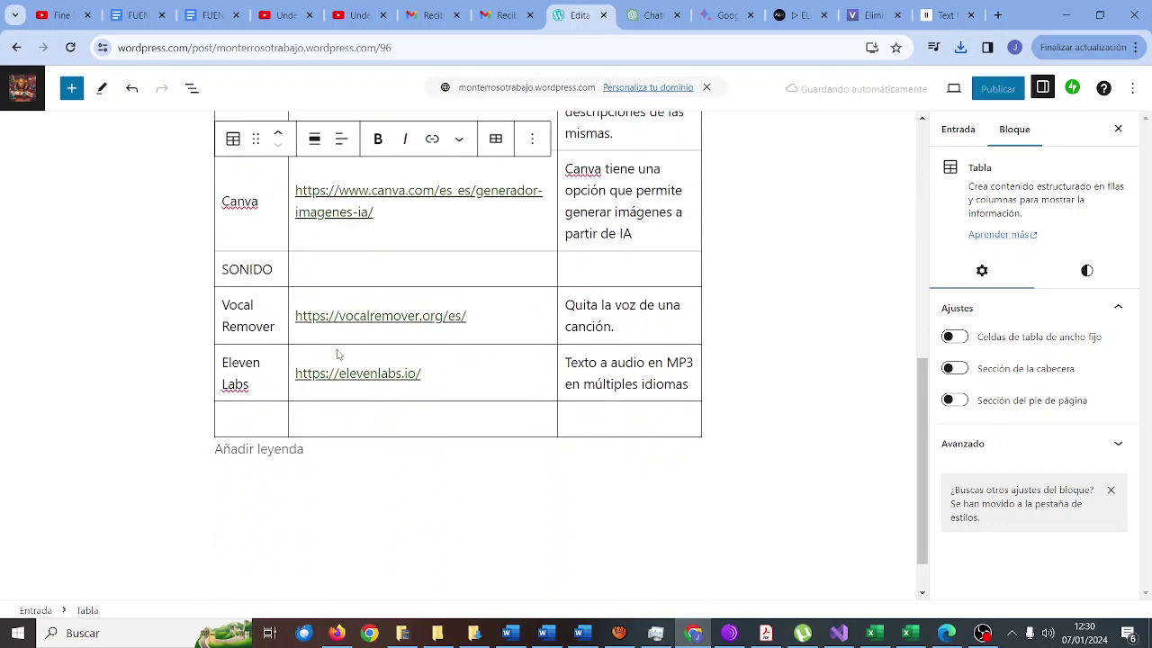
Add the caption "Utilidades de IA" below the table
click(317, 452)
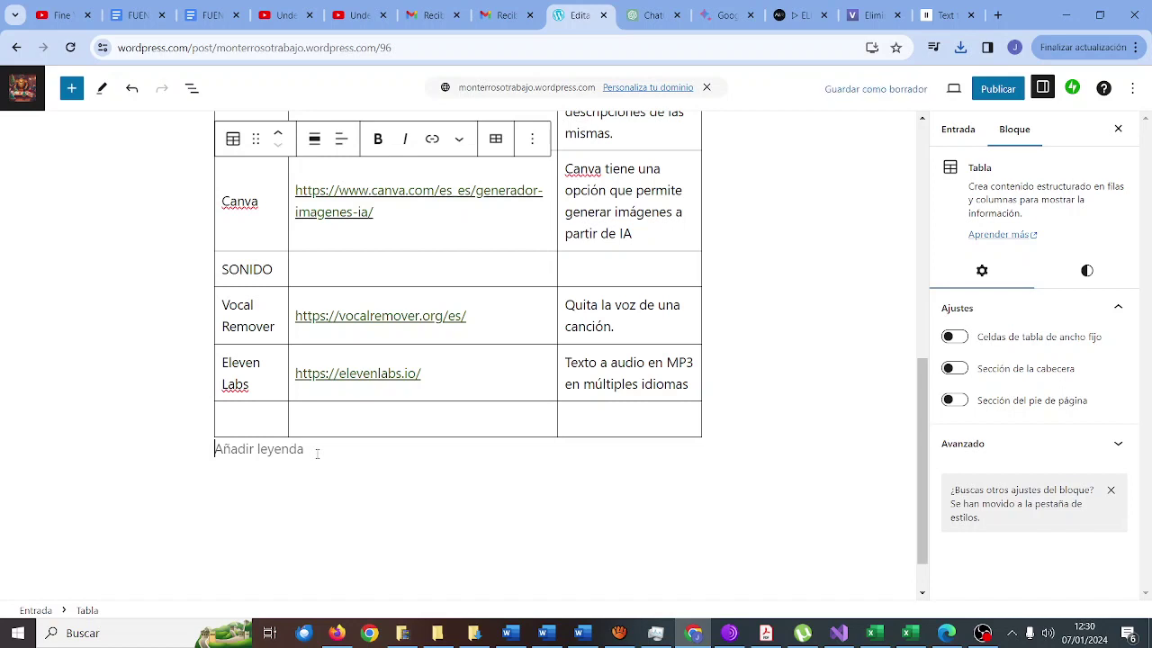
text(Utilidadesd e)
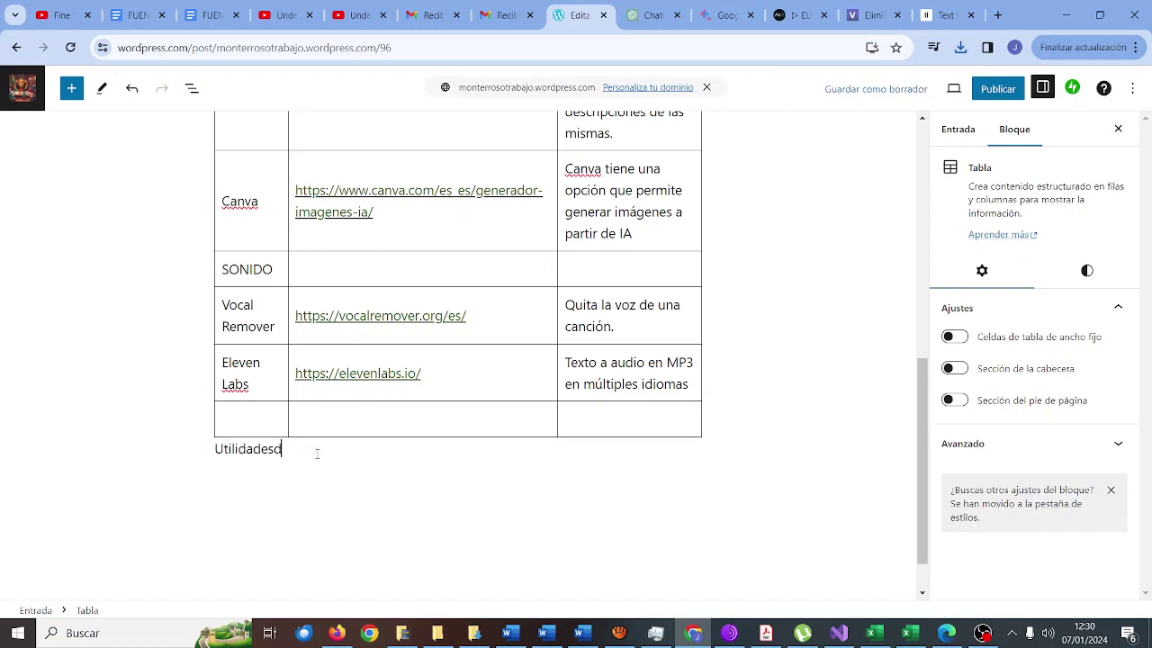
key(BackSpace)
text(D)
key(BackSpace)
text(DE)
key(BackSpace)
key(BackSpace)
text(de IA)
Try to center the table caption using the column alignment, and set the alignment back to left
drag(317, 453, 214, 454)
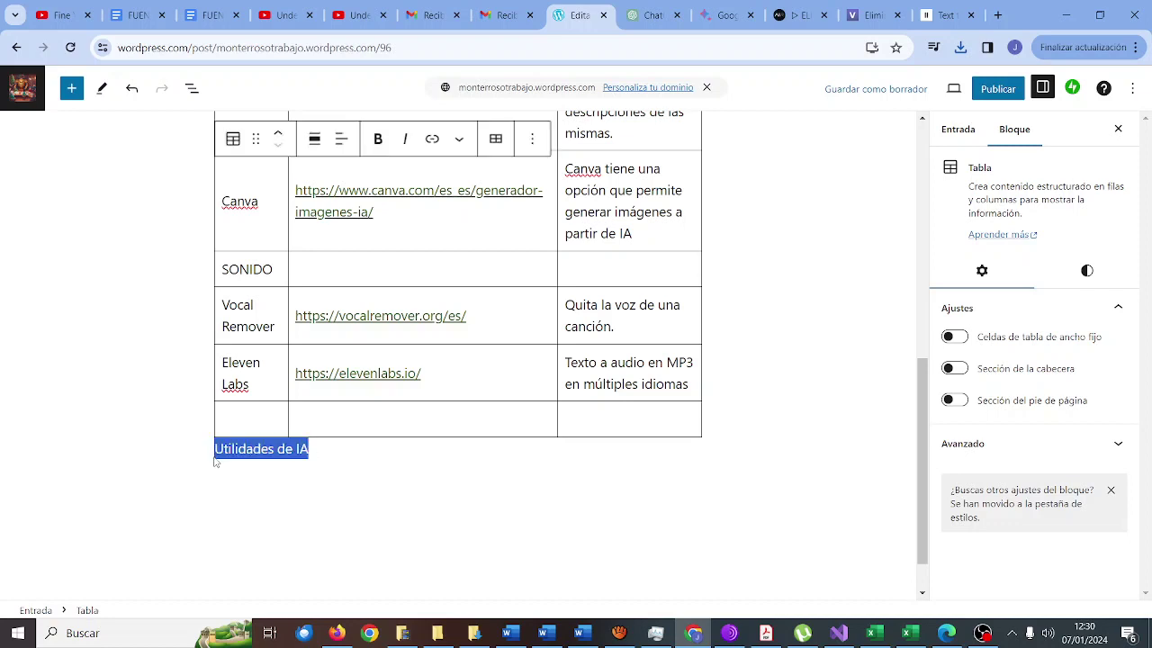
click(341, 139)
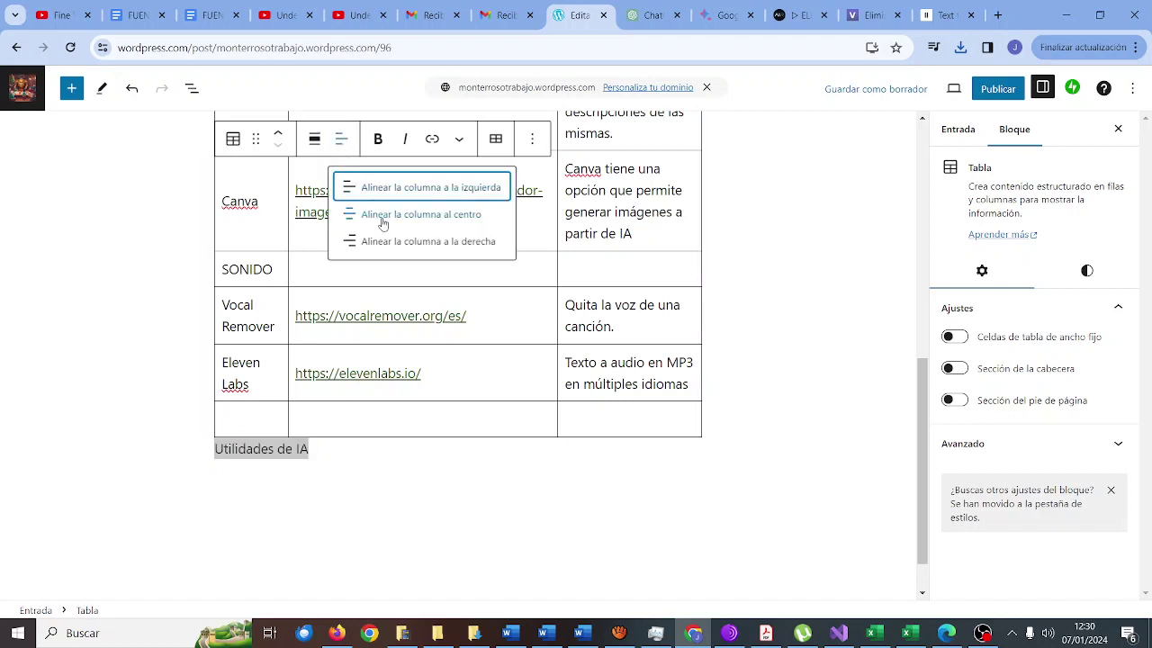
click(382, 219)
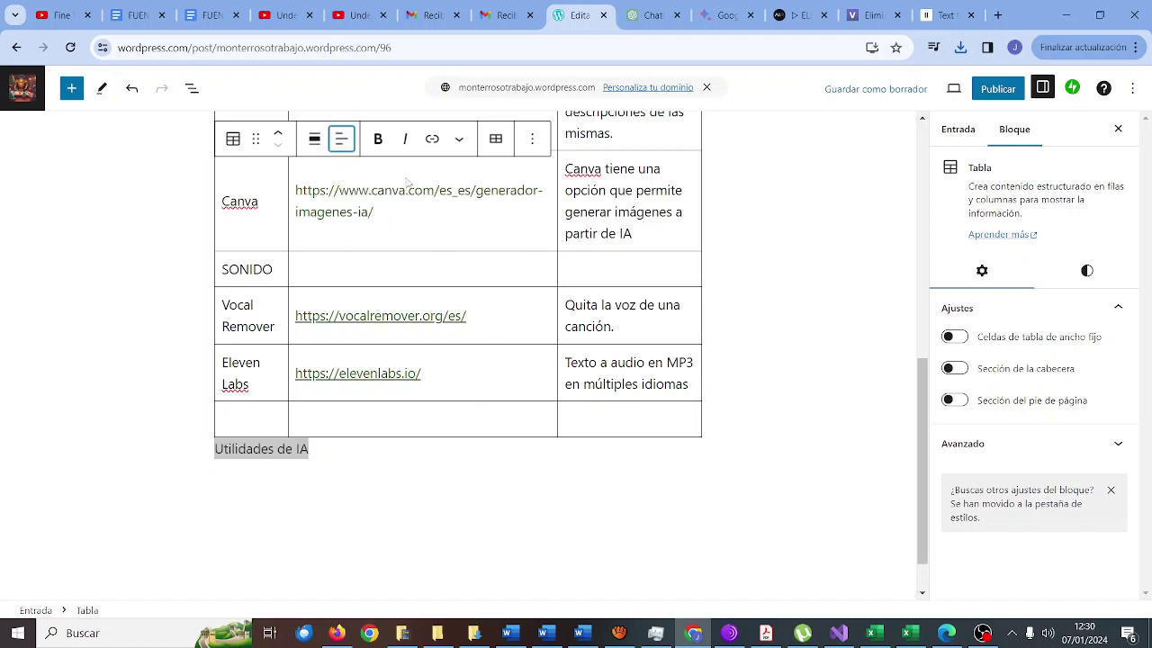
click(420, 451)
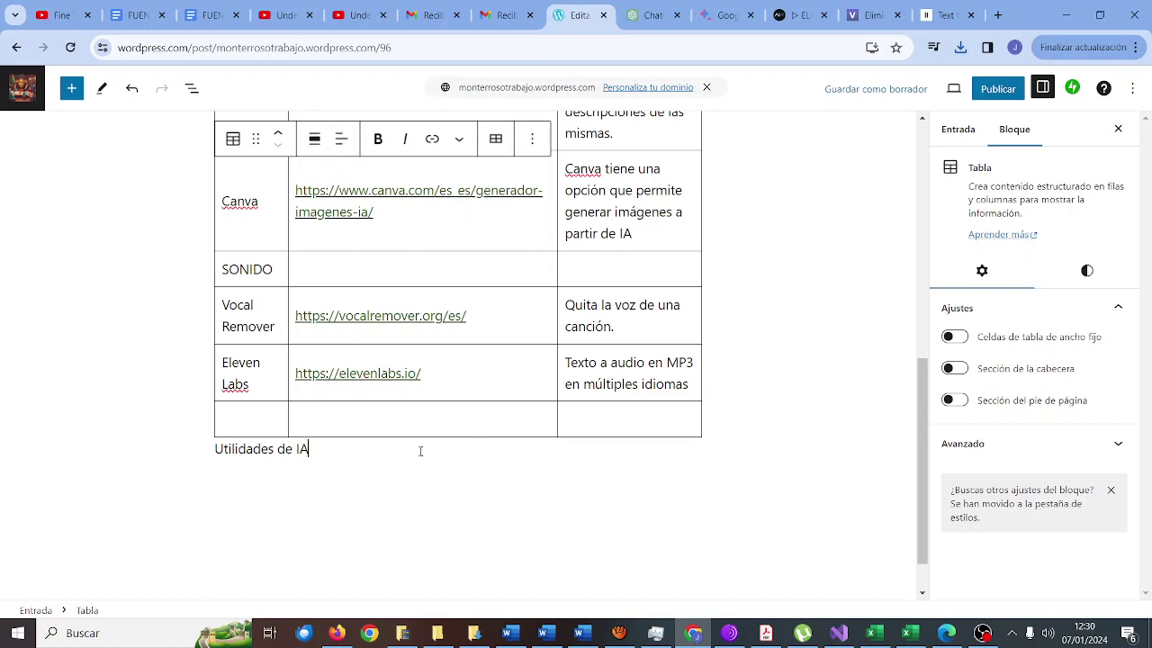
click(341, 139)
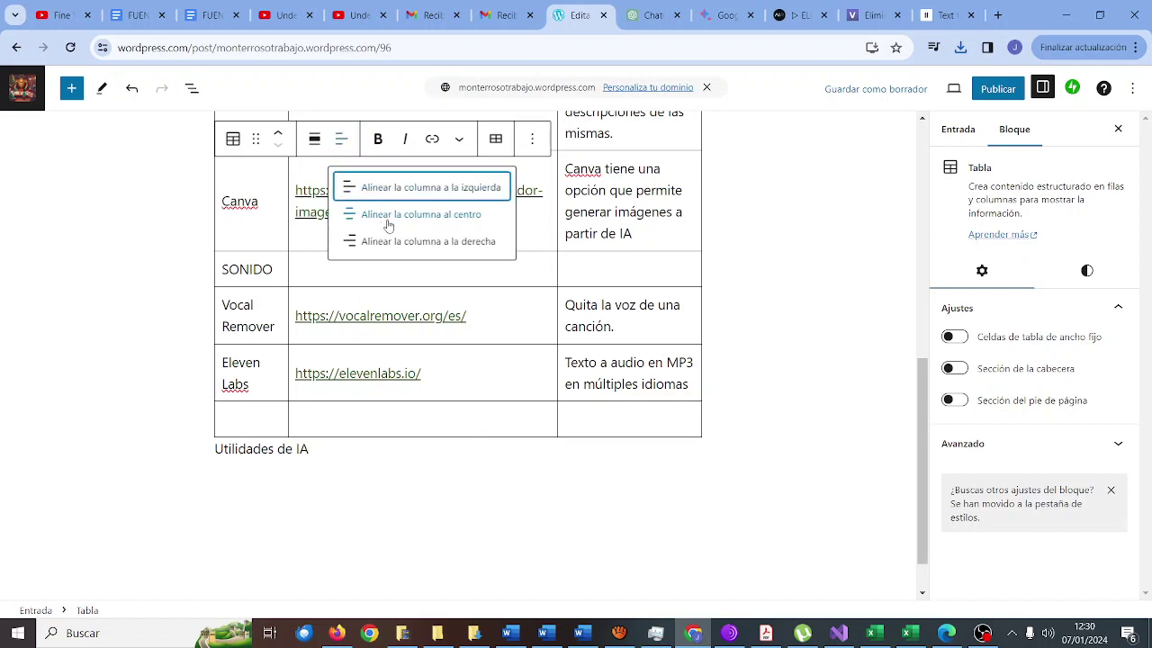
click(389, 219)
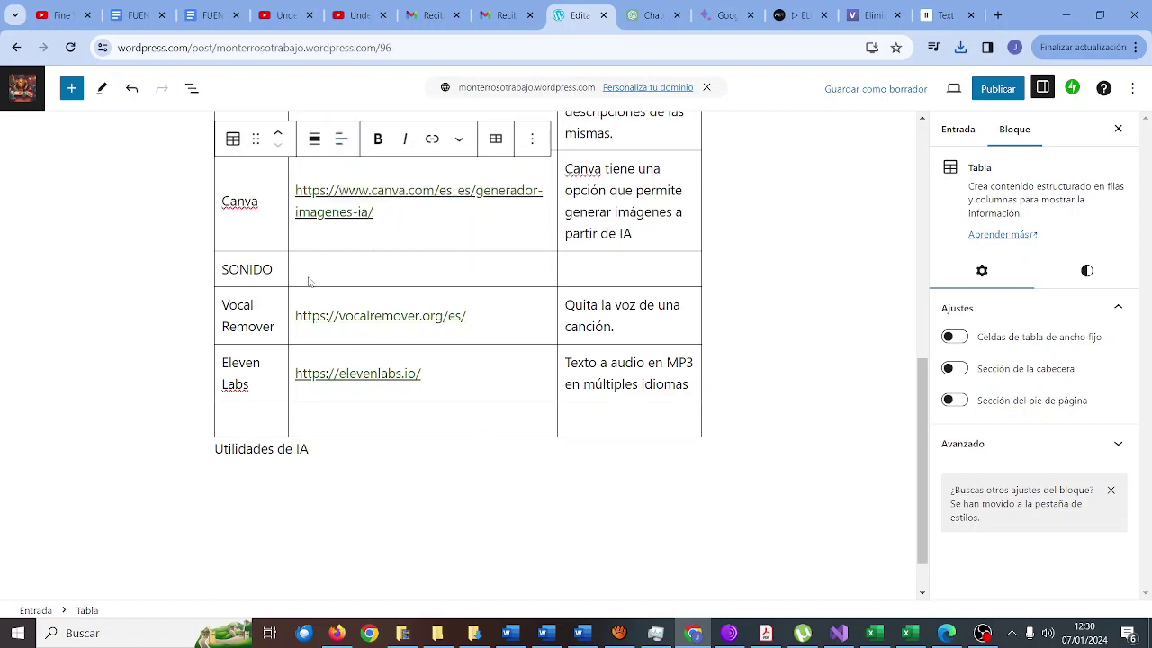
click(341, 138)
click(344, 195)
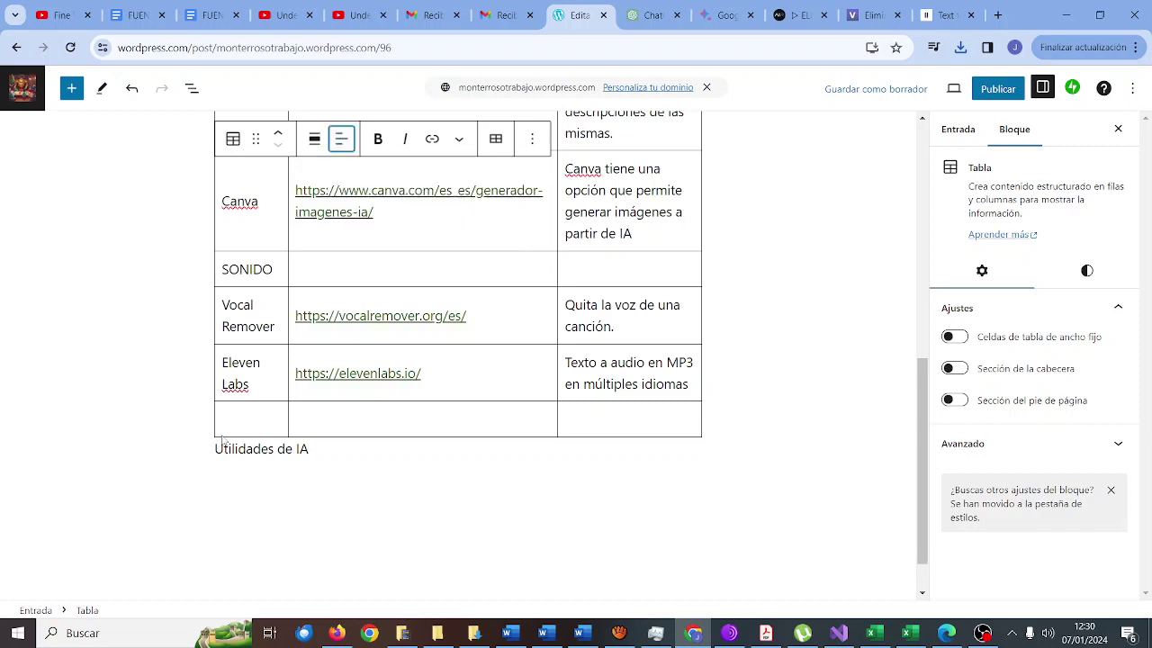
Delete the empty last row of the table
key(Tab)
click(254, 448)
right_click(337, 425)
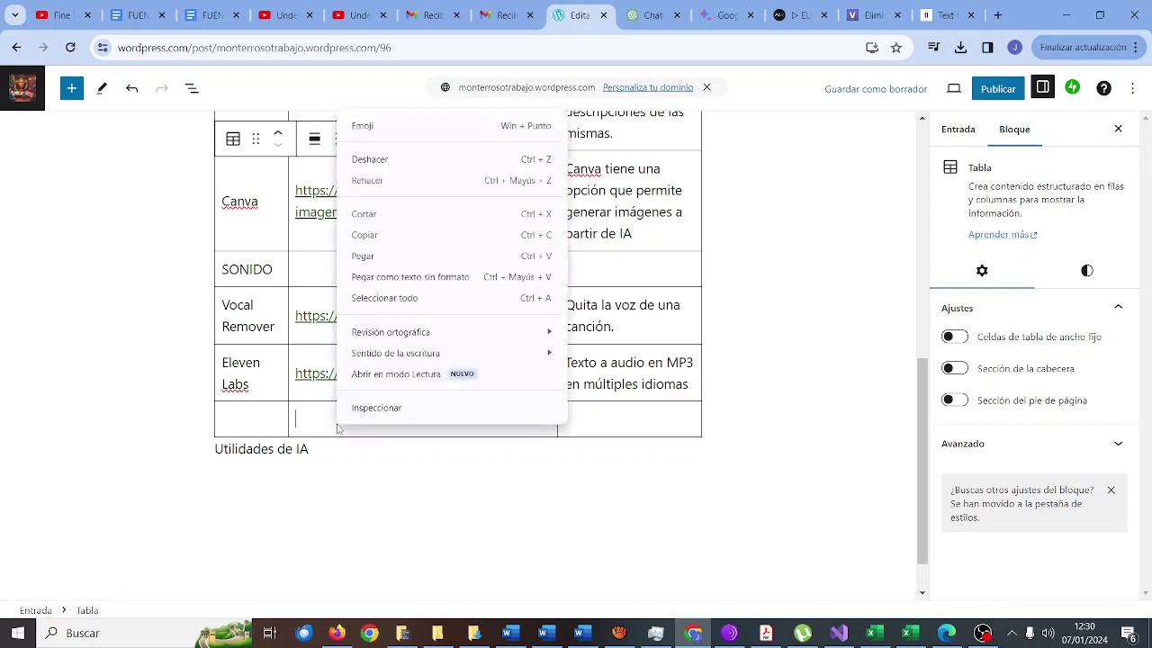
click(329, 425)
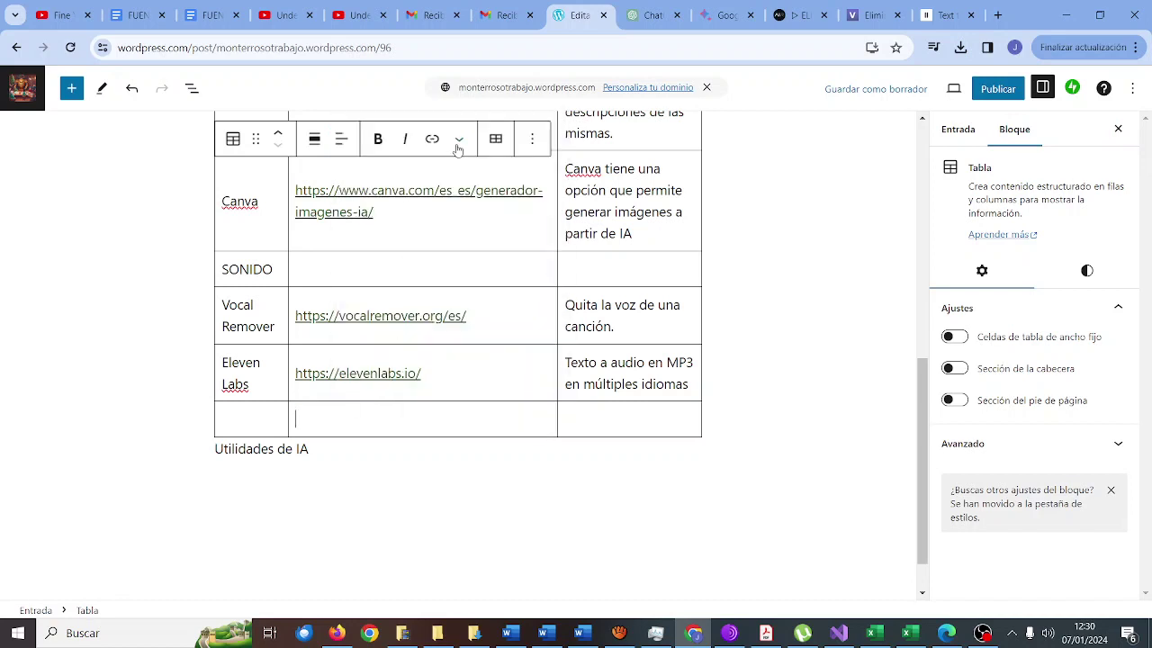
click(496, 139)
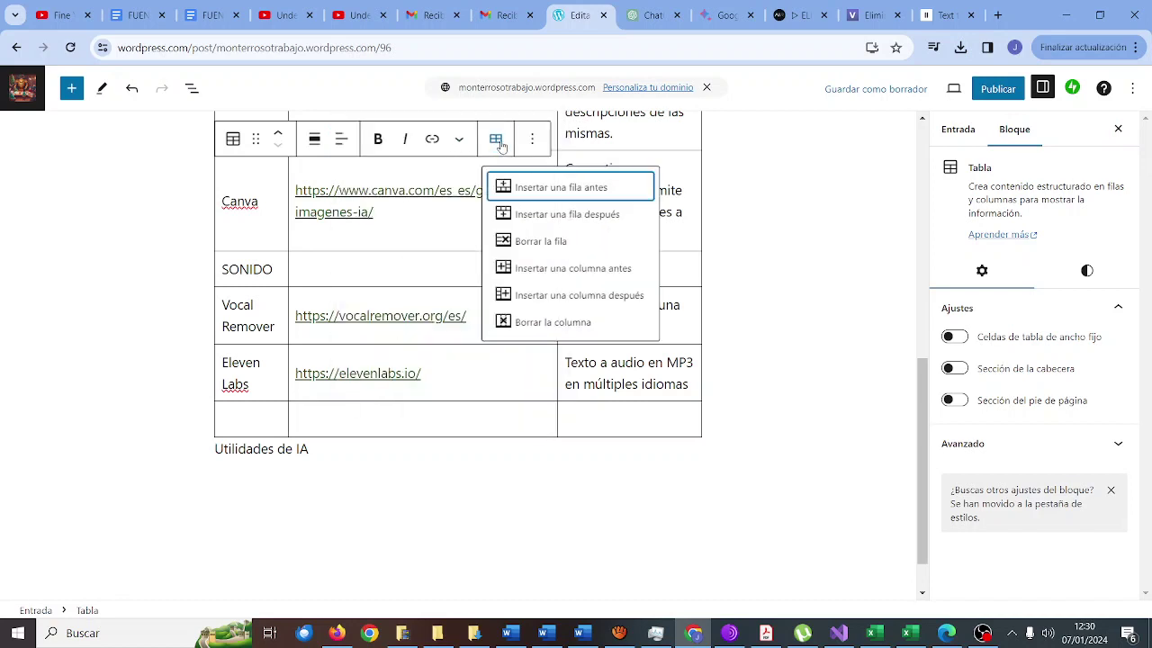
click(539, 240)
Make the TEXTO category heading in the first table row bold
scroll(473, 362, up, 4)
scroll(419, 389, down, 4)
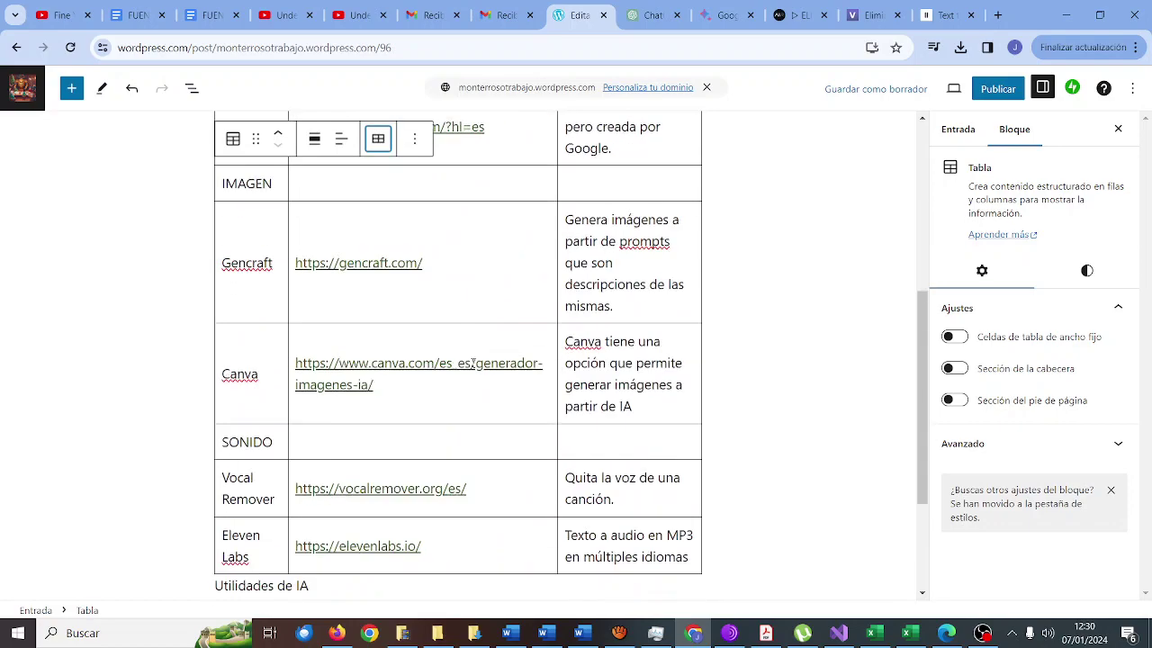
scroll(419, 389, up, 6)
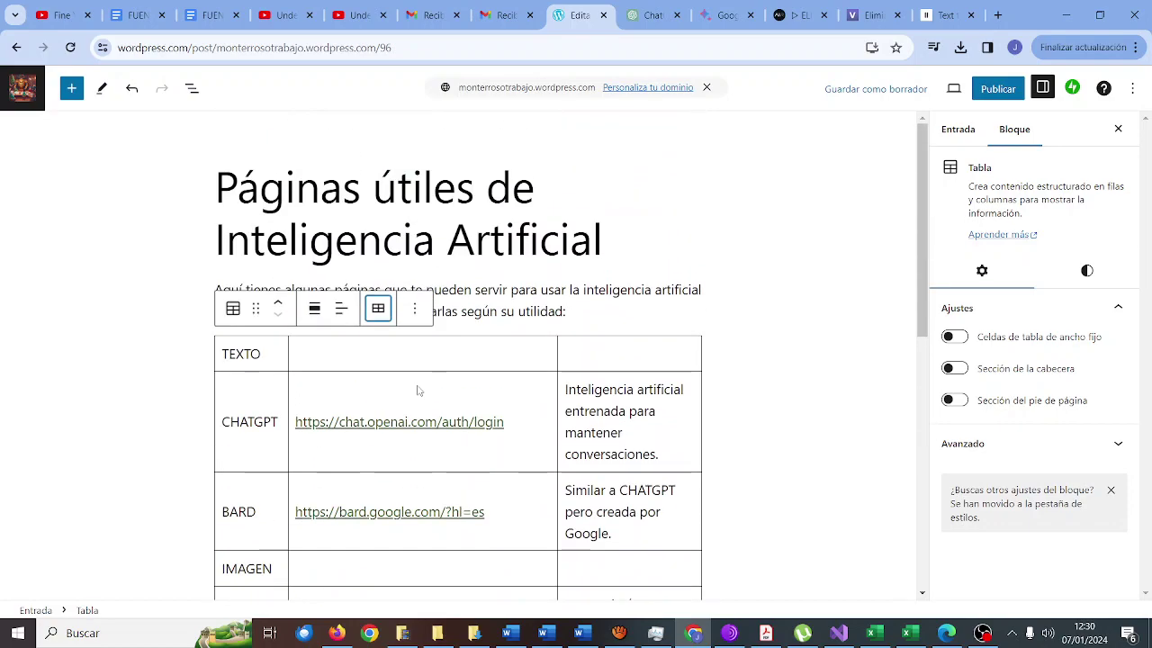
click(260, 355)
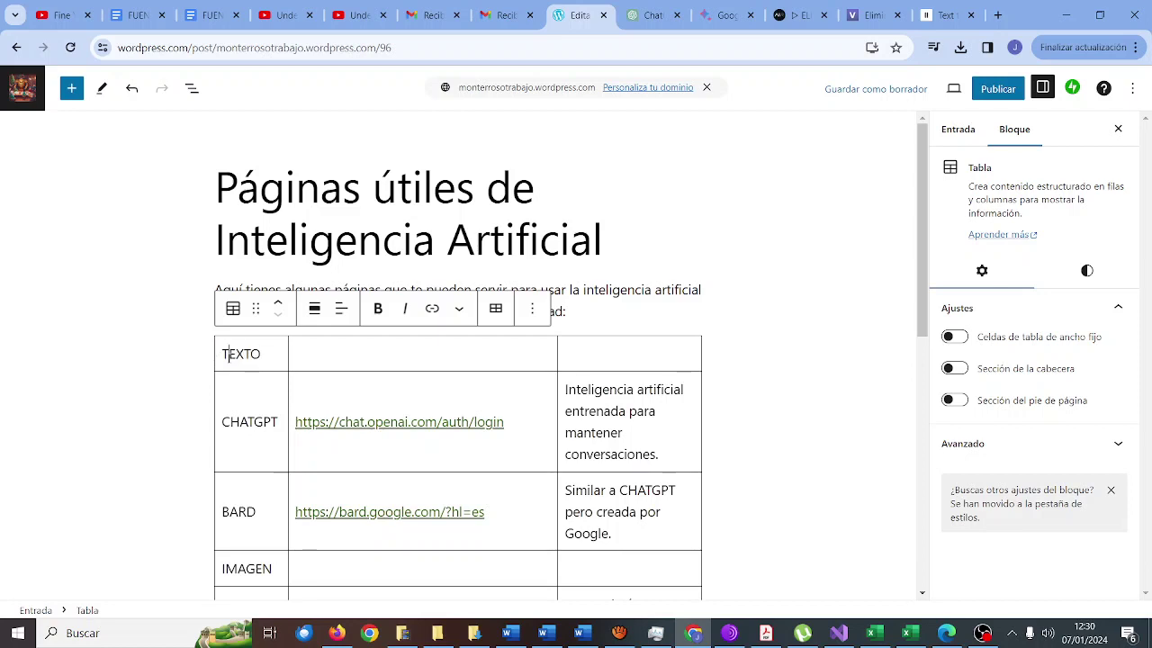
double_click(227, 353)
click(377, 313)
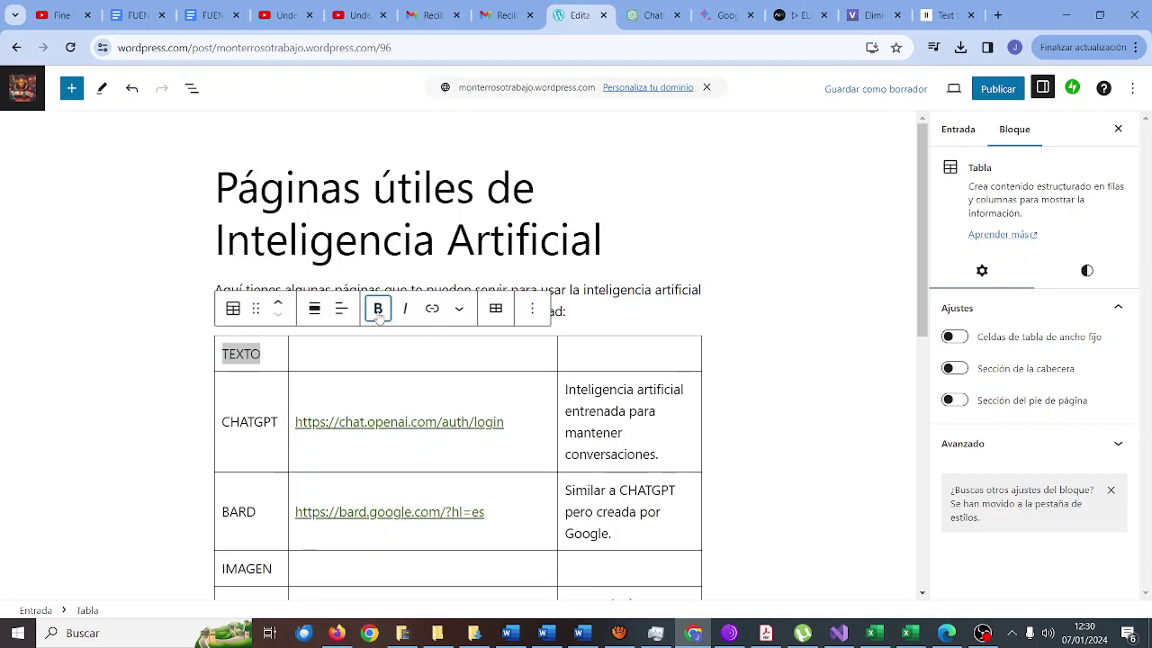
click(428, 353)
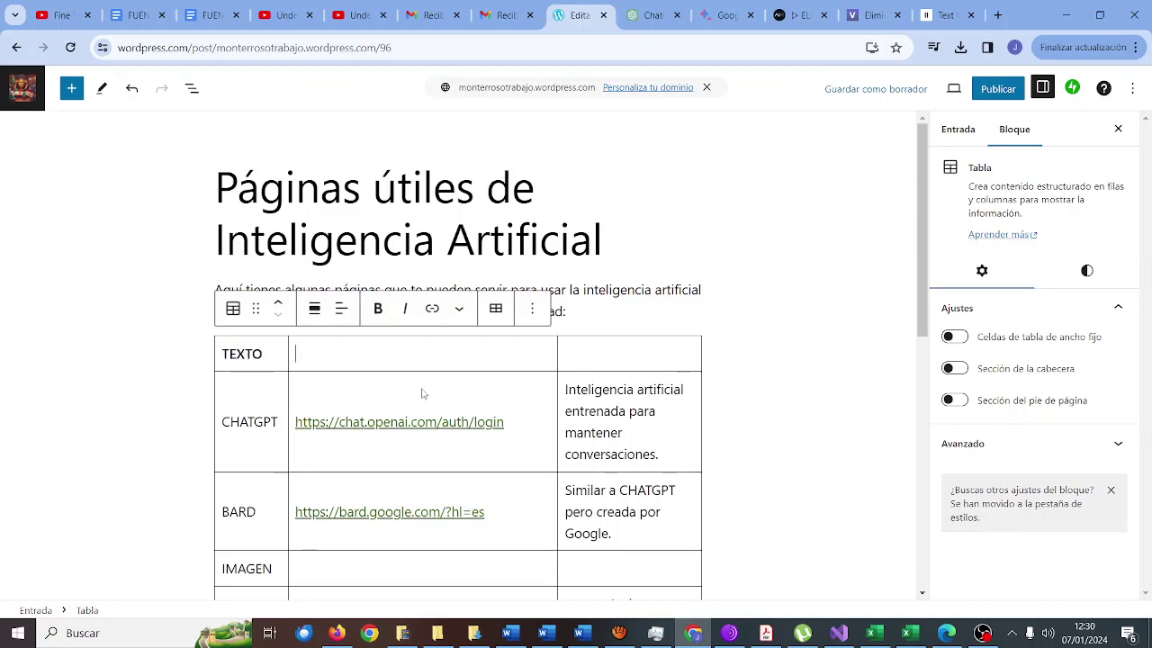
click(496, 308)
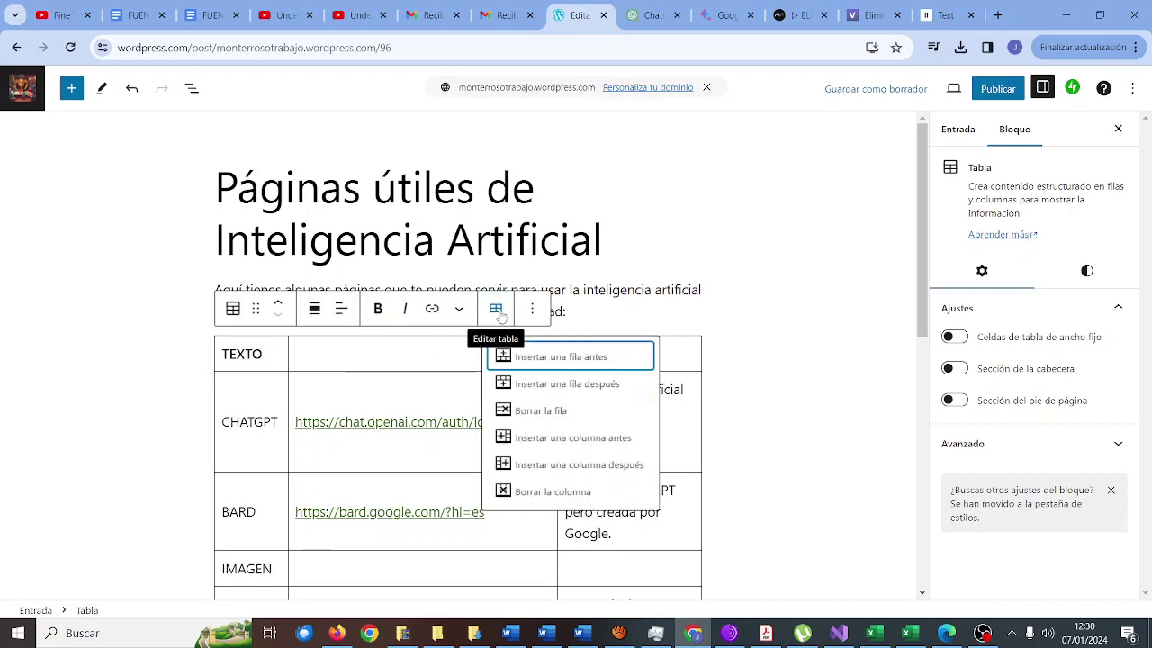
click(458, 311)
click(459, 311)
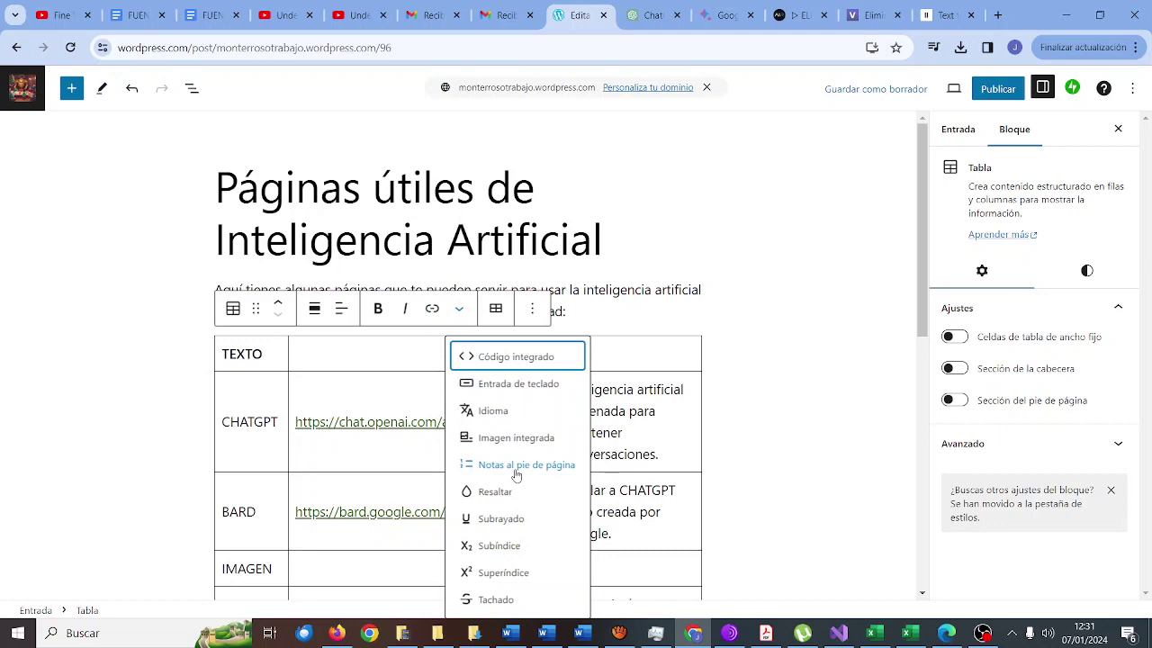
click(406, 371)
scroll(407, 371, down, 2)
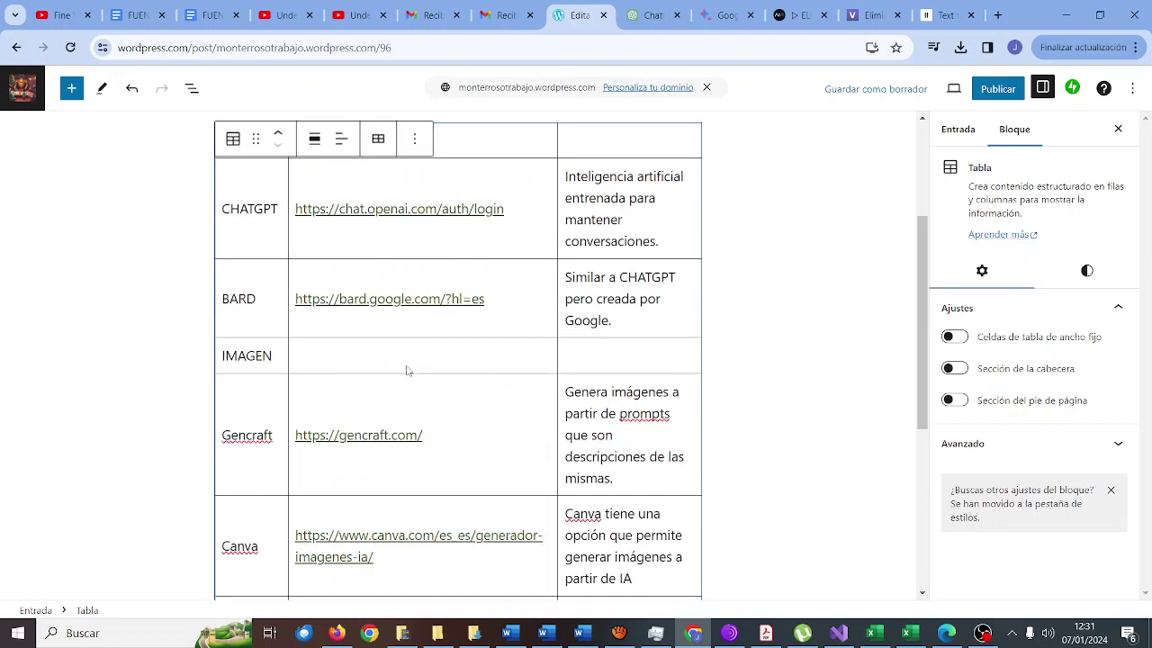
Insert an empty paragraph between the post title and the introductory paragraph
scroll(407, 371, down, 4)
click(376, 428)
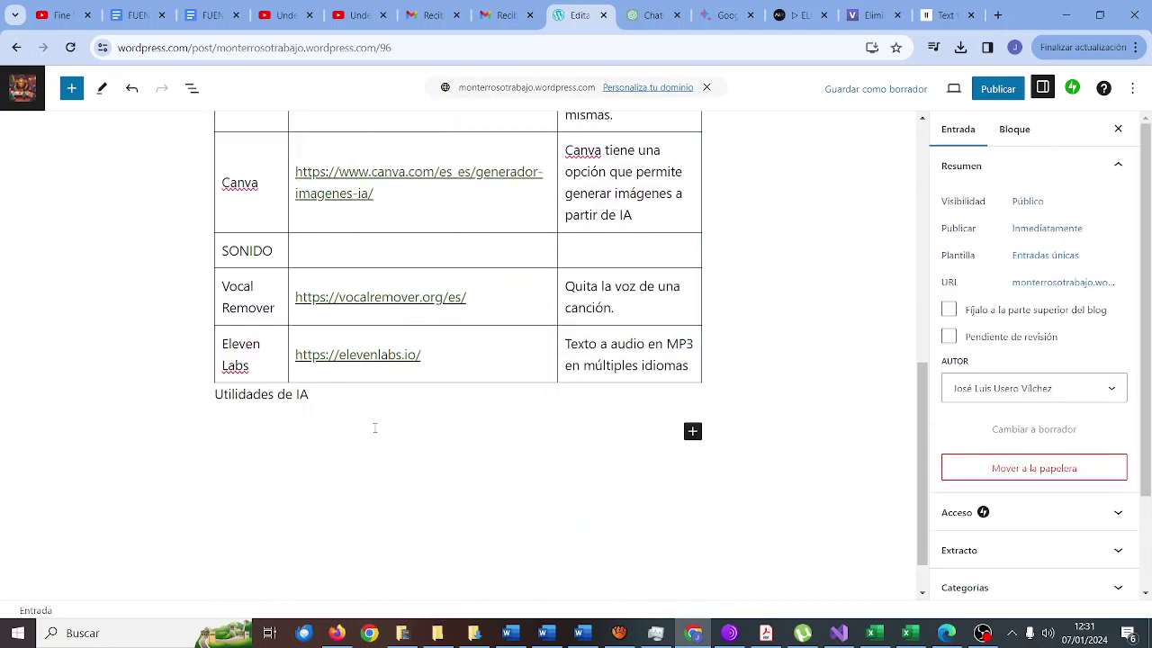
scroll(375, 428, up, 5)
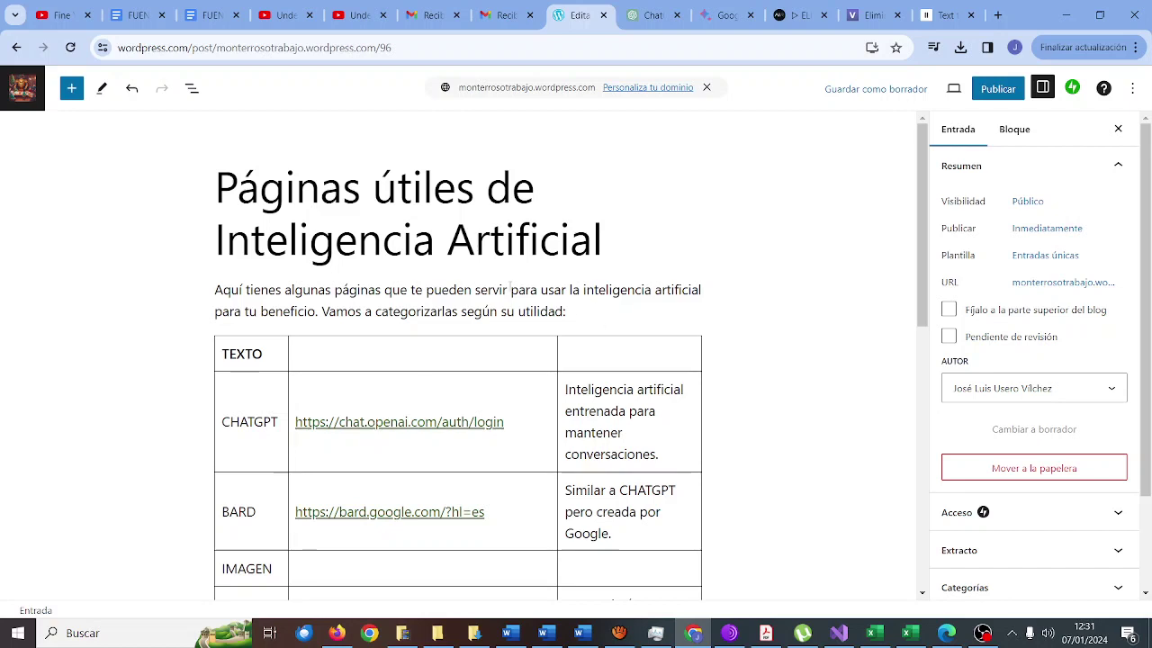
click(217, 291)
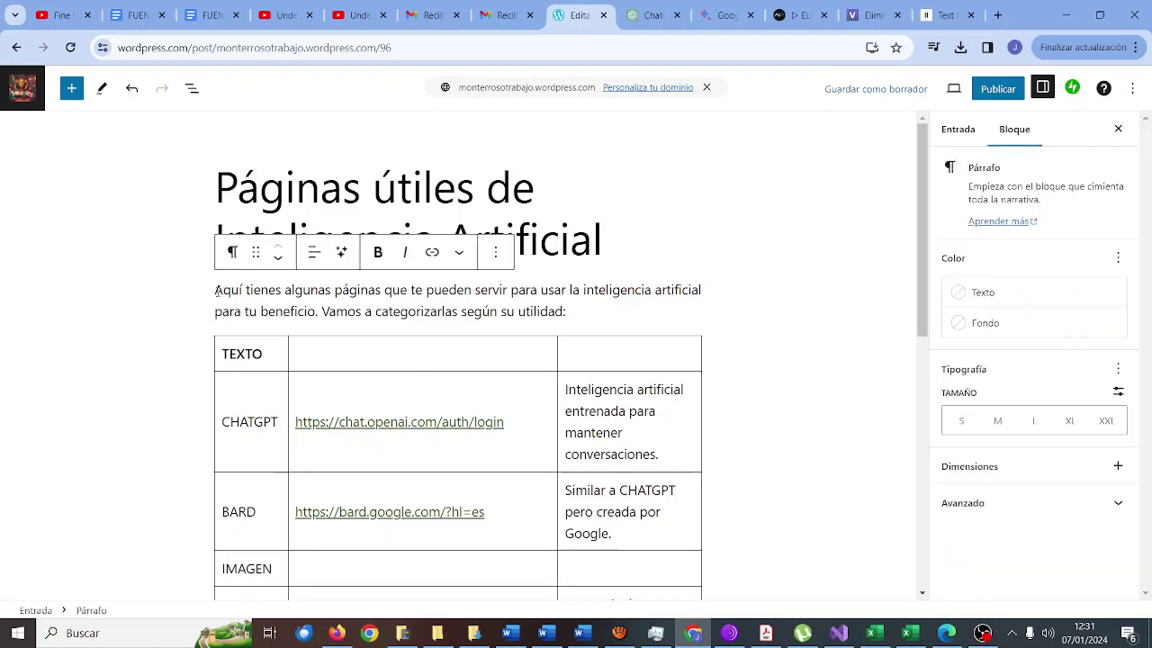
key(Return)
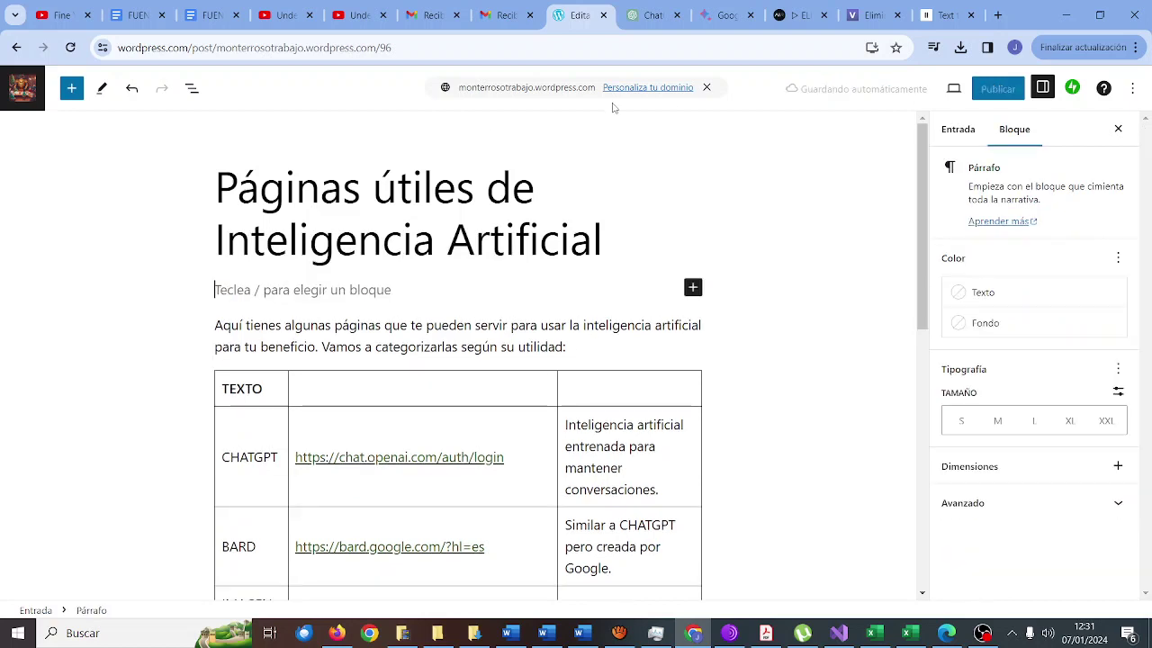
Search Google for GENCRAFT in a new browser tab and open the official Gencraft site
click(945, 16)
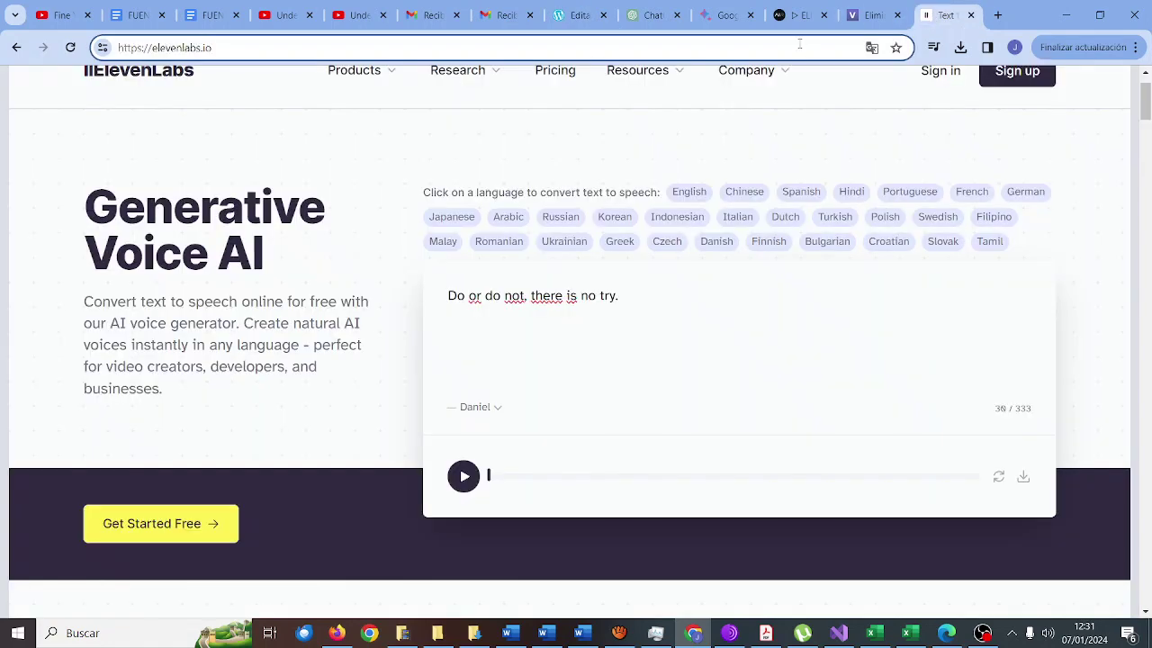
click(997, 15)
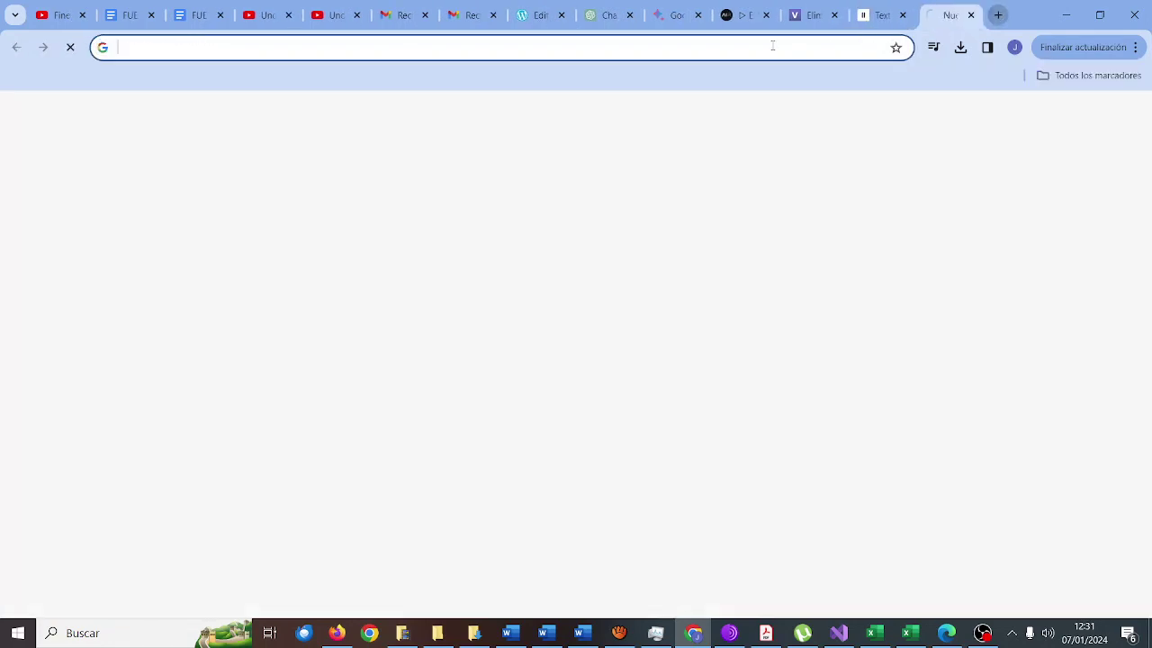
text(GENCRAFT)
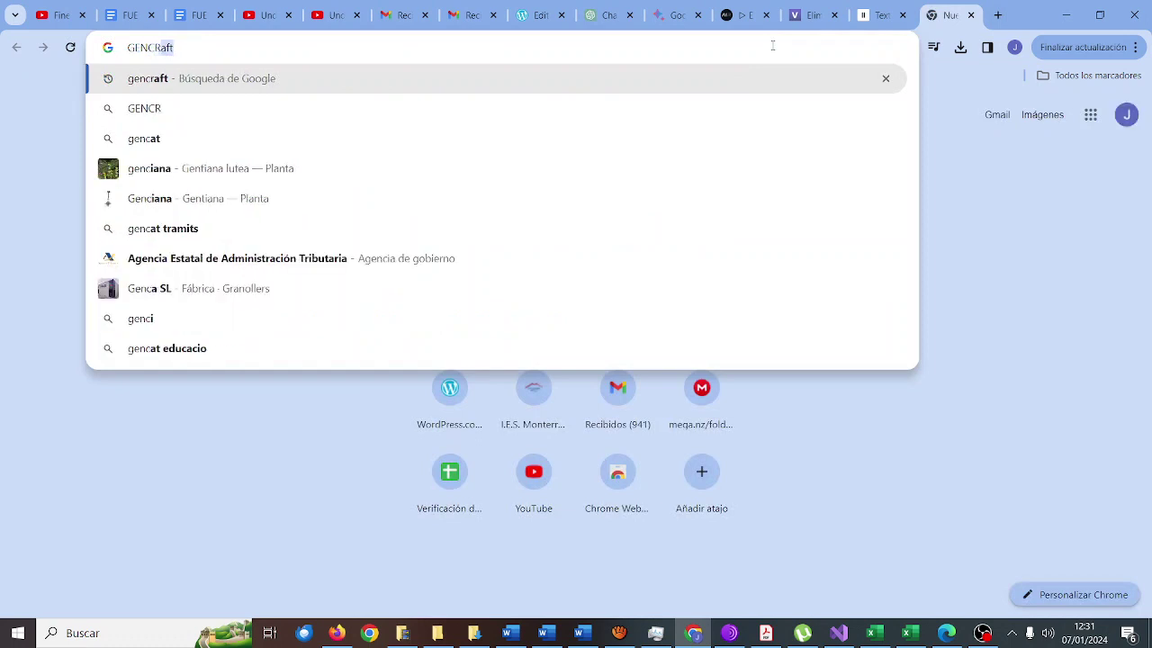
key(Return)
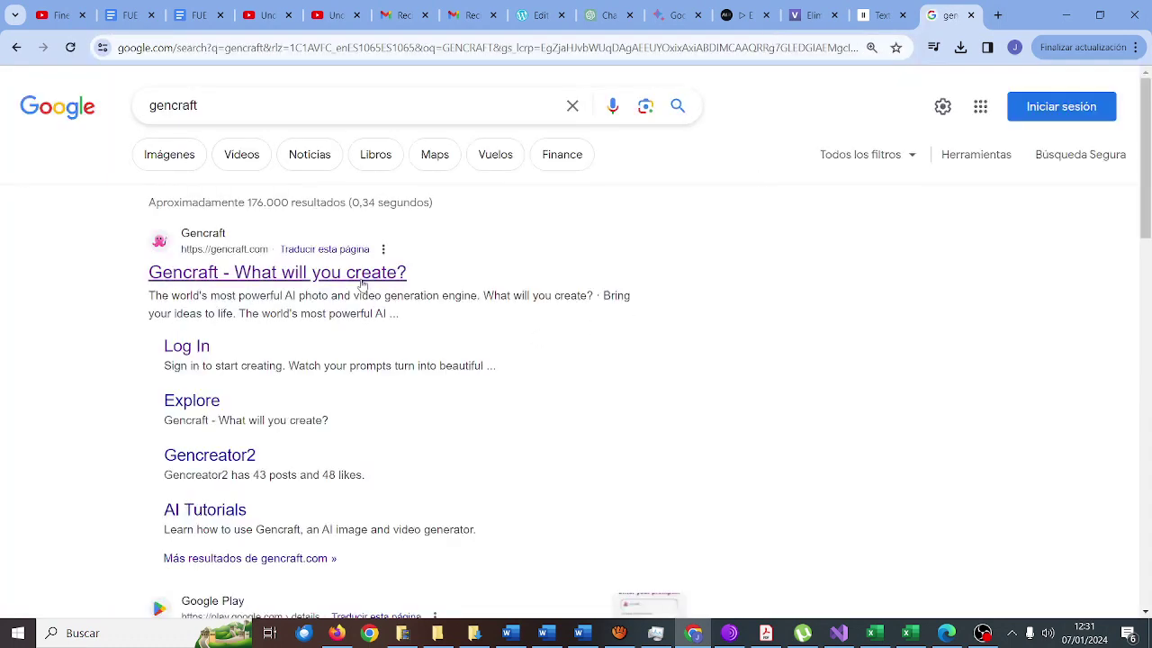
click(361, 277)
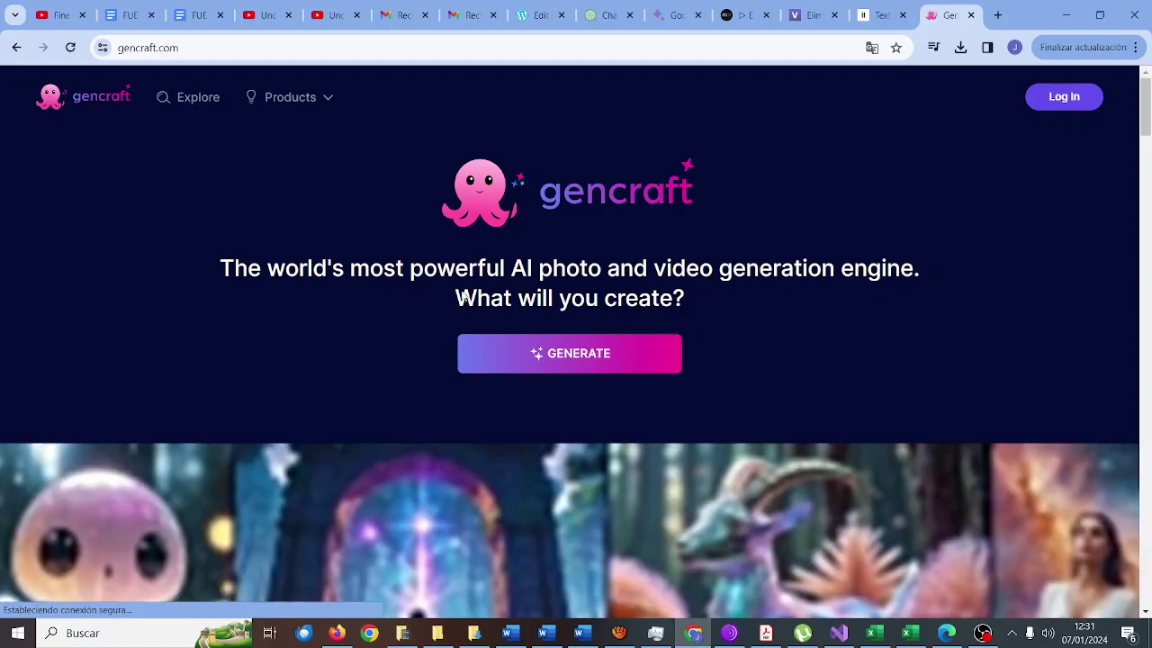
Sign in to Gencraft with the first listed Google account and skip the welcome tour
click(1069, 96)
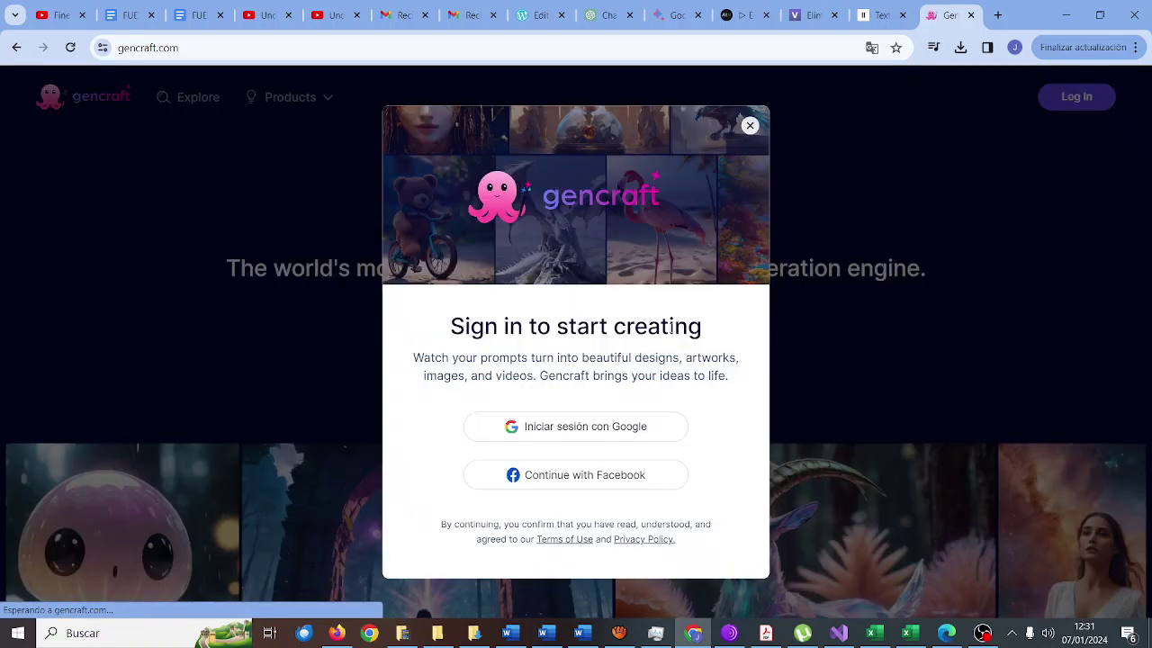
click(611, 433)
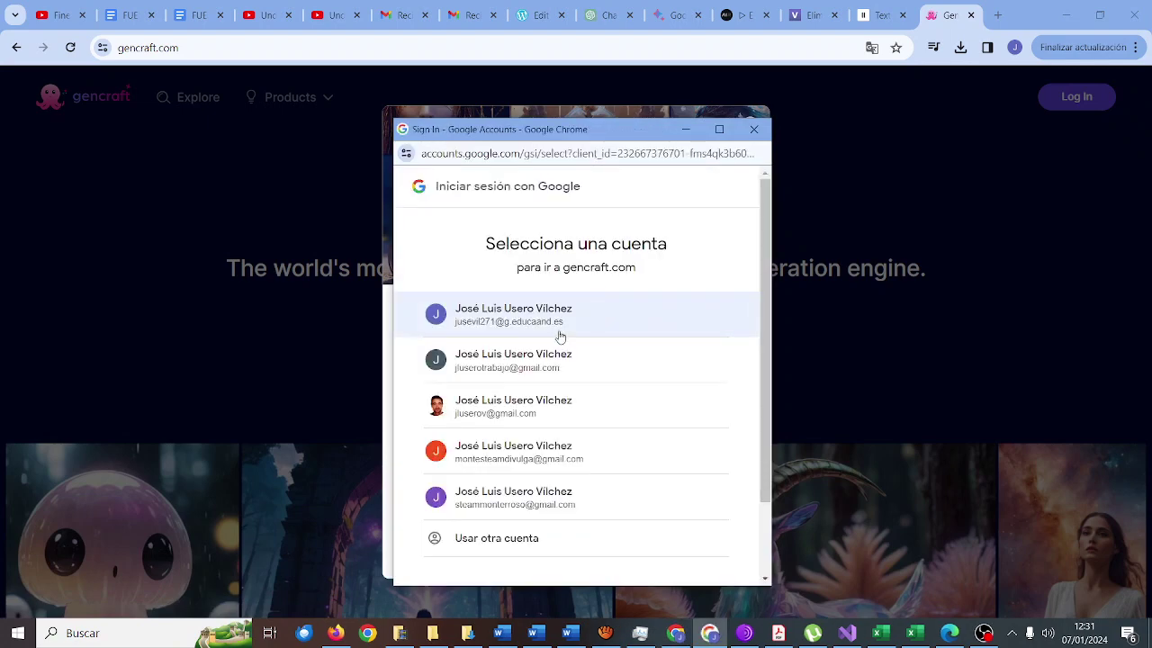
click(559, 331)
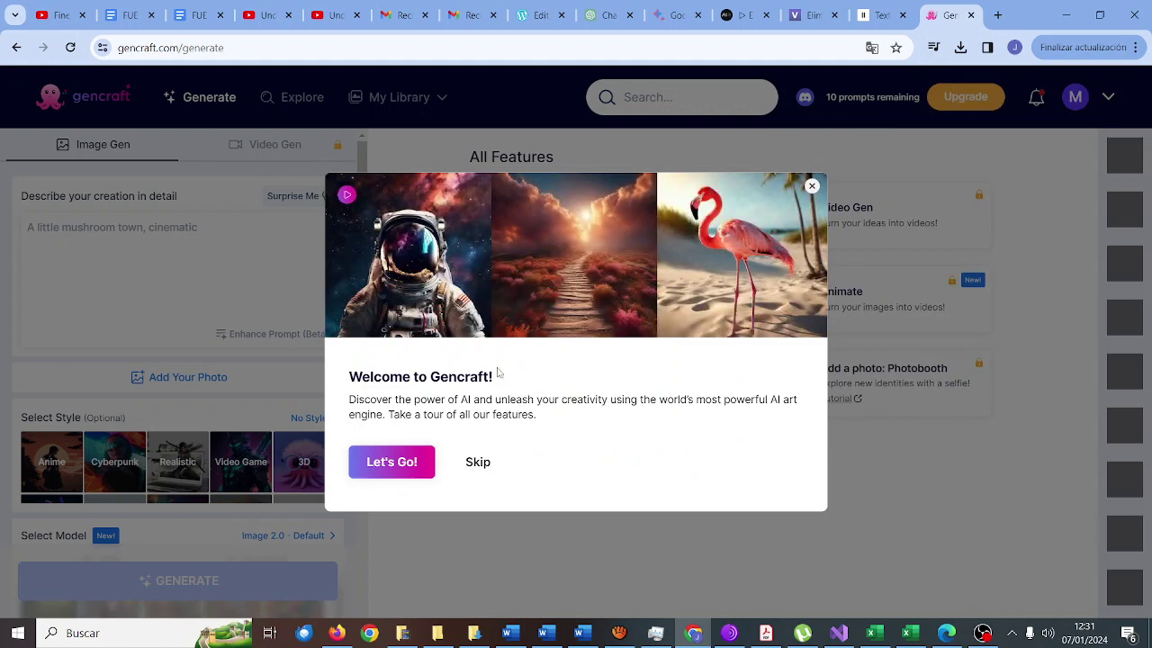
click(478, 462)
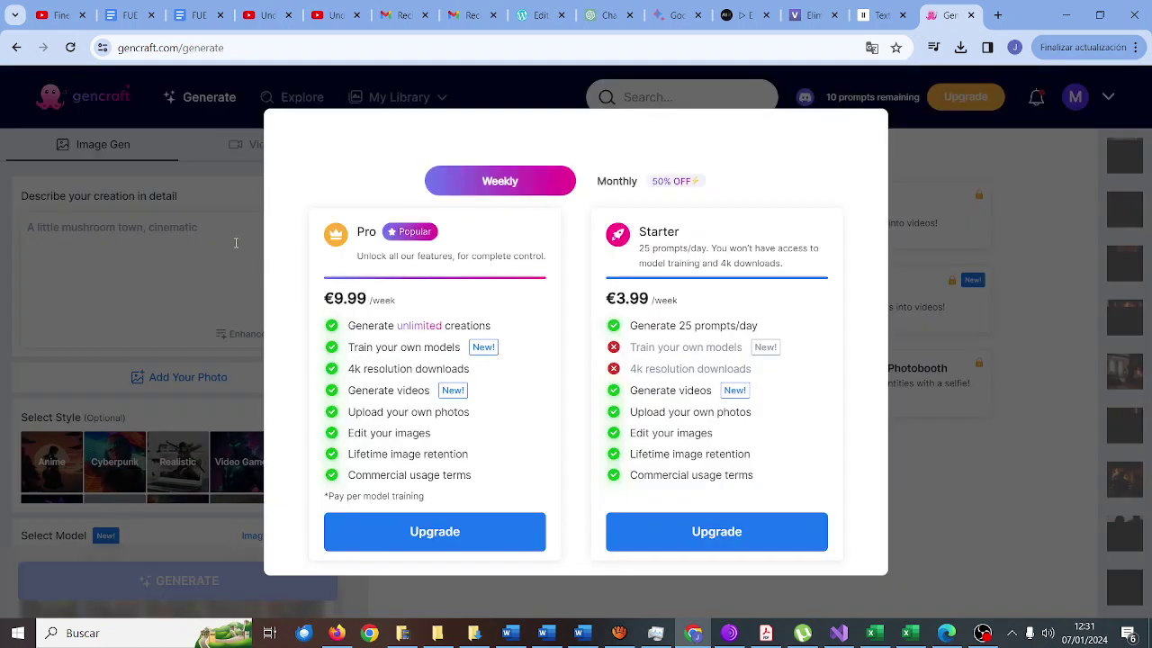
Enter the image prompt "Una clase llena de alumnos y alumnas con ordenadores usando herramientas de inteligencia artificial para generar imágenes."
click(237, 243)
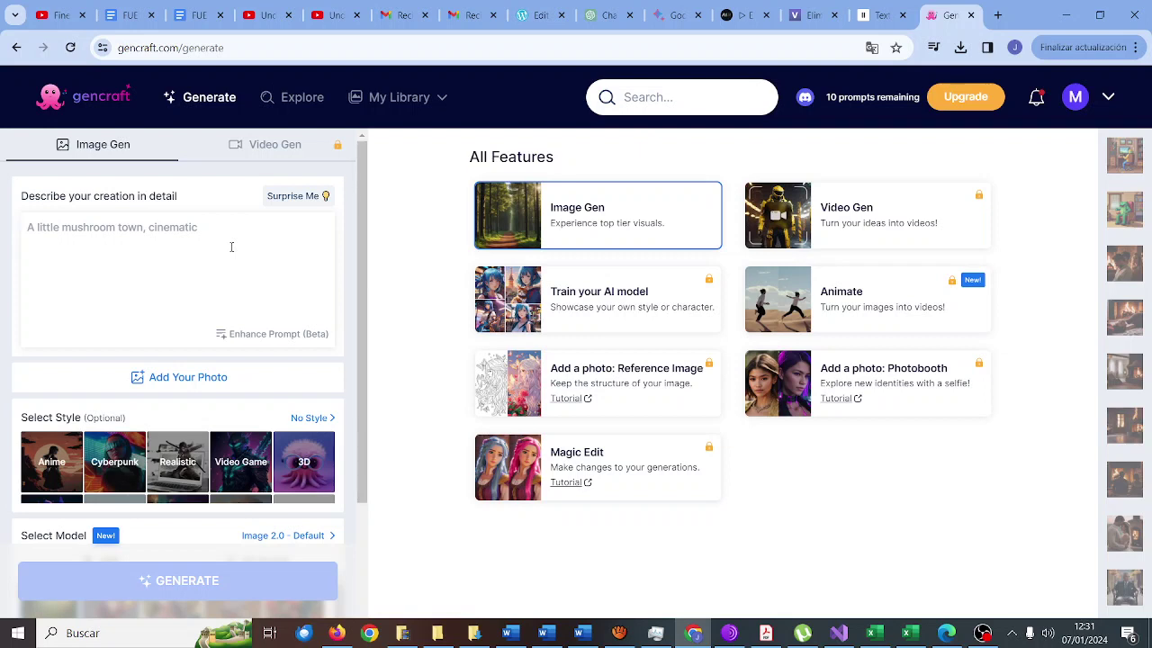
text(uNA)
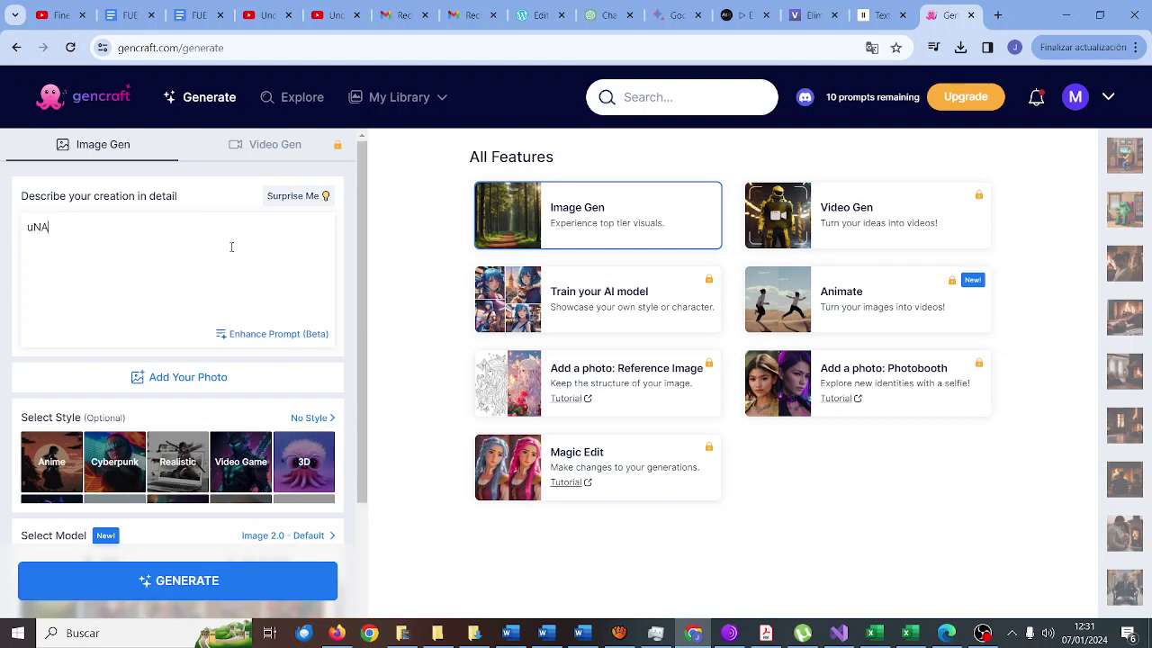
key(BackSpace)
key(BackSpace)
key(BackSpace)
text(Una clase llena de alumnos y alu)
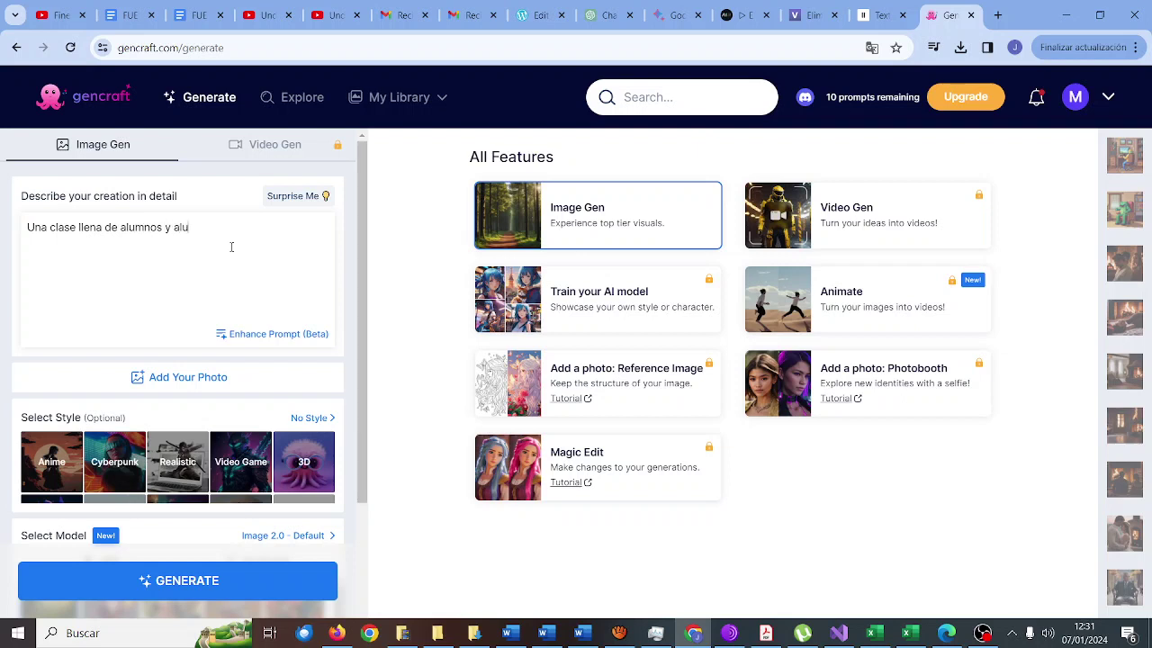
text(mnas con ordenad)
text(ores )
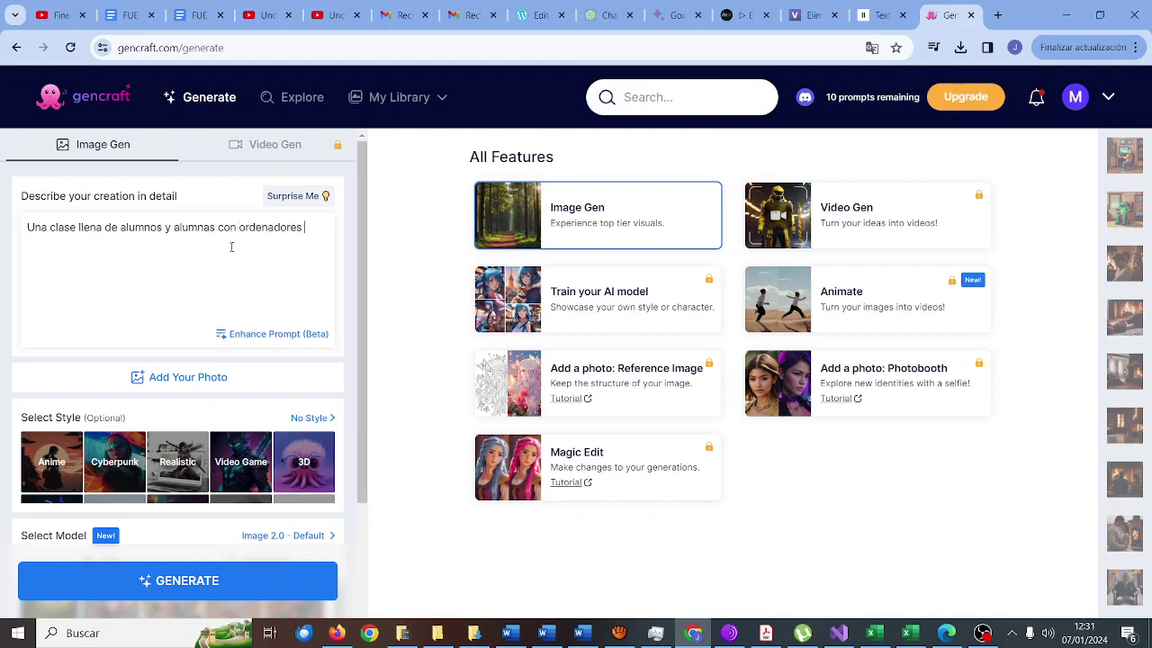
text(usando herramientas de inteligencia)
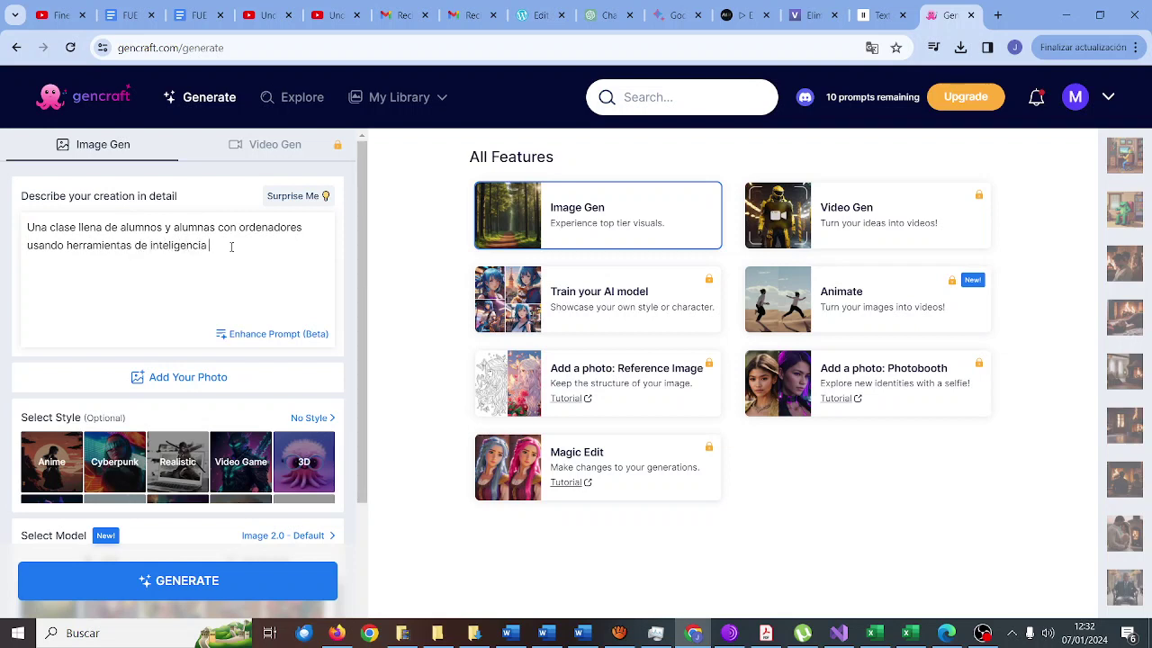
text( artificial para generar imágenes.)
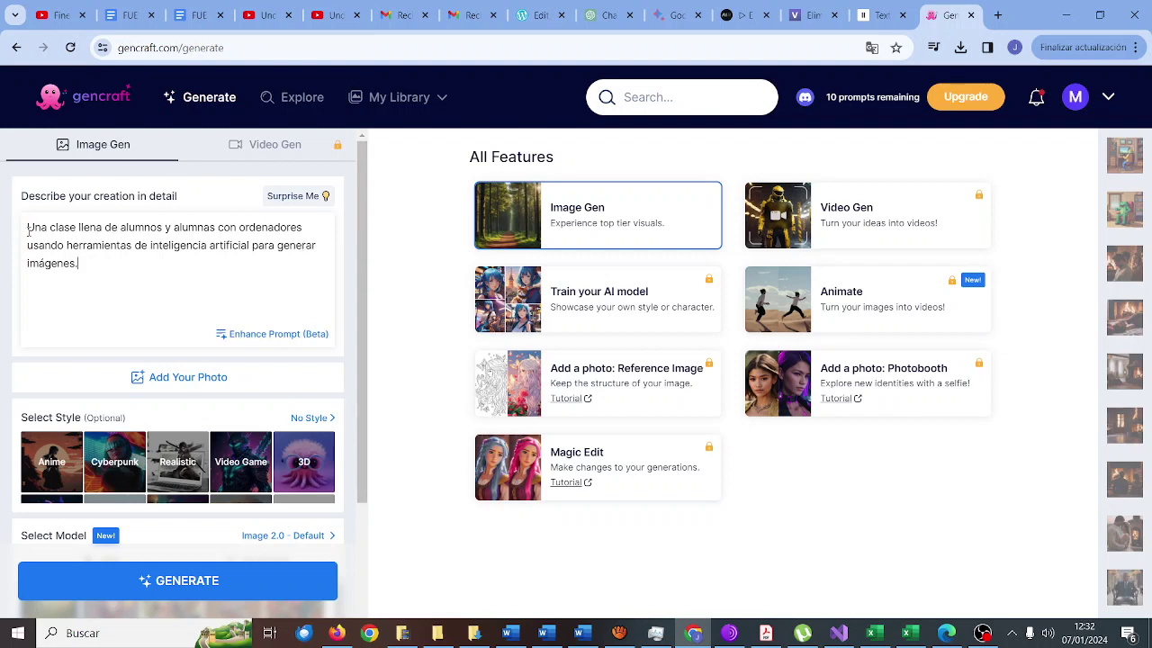
Change the prompt's beginning to "Vista cenital de una clase" and generate the images in the Realistic style
text(Vista cenital )
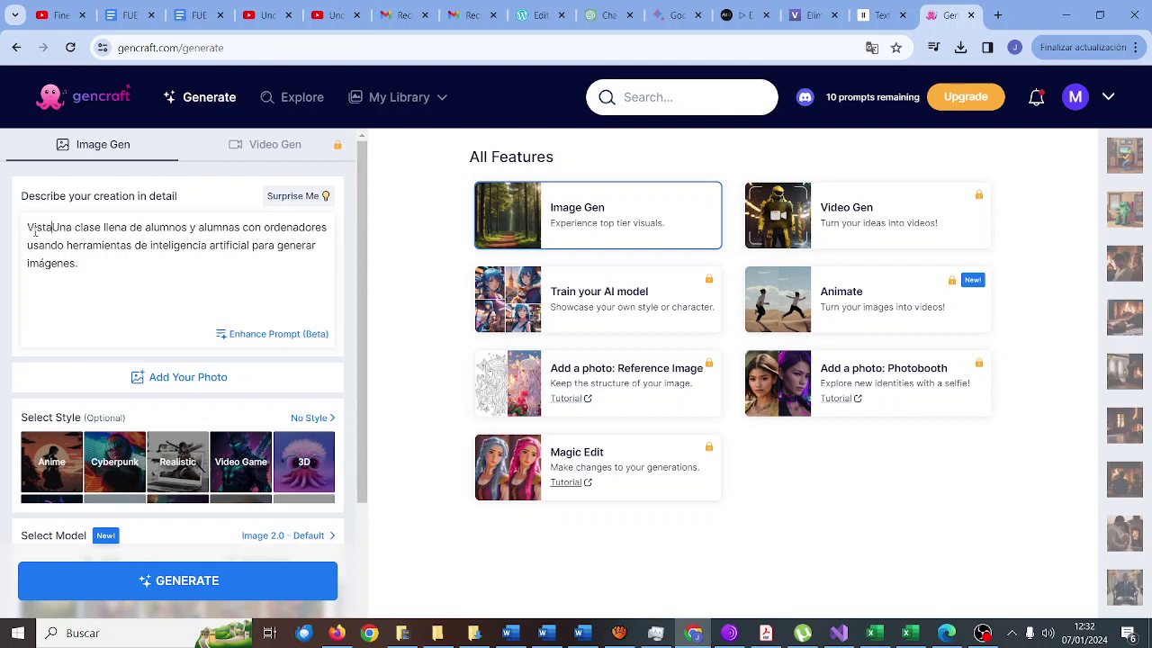
text(de)
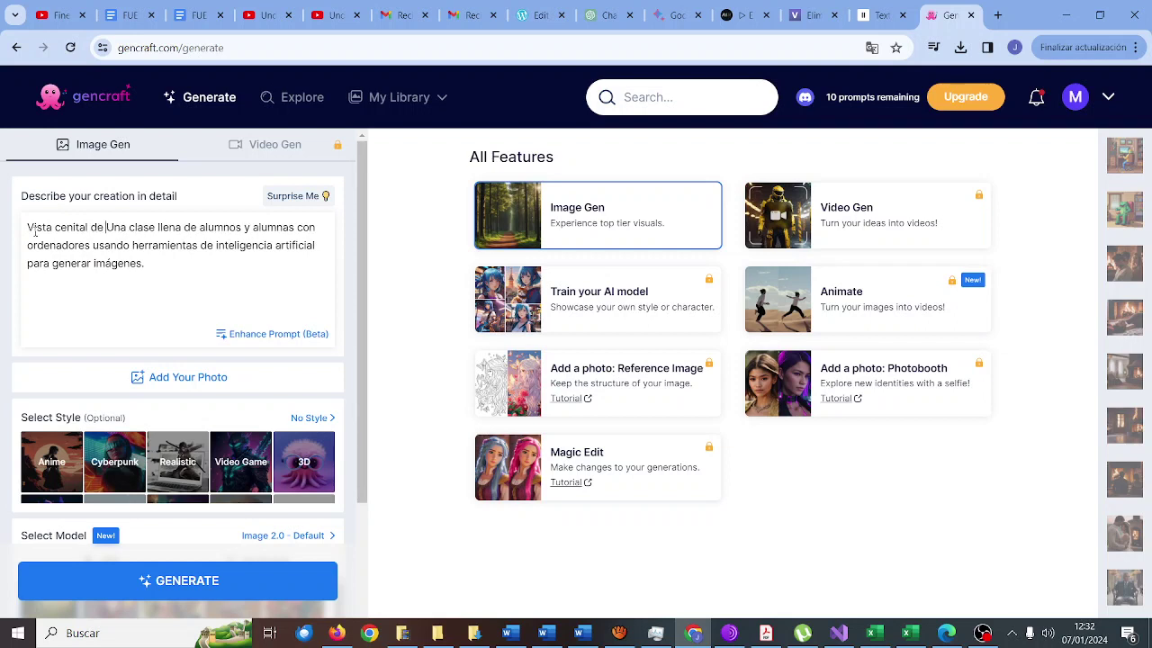
key(Delete)
text(u)
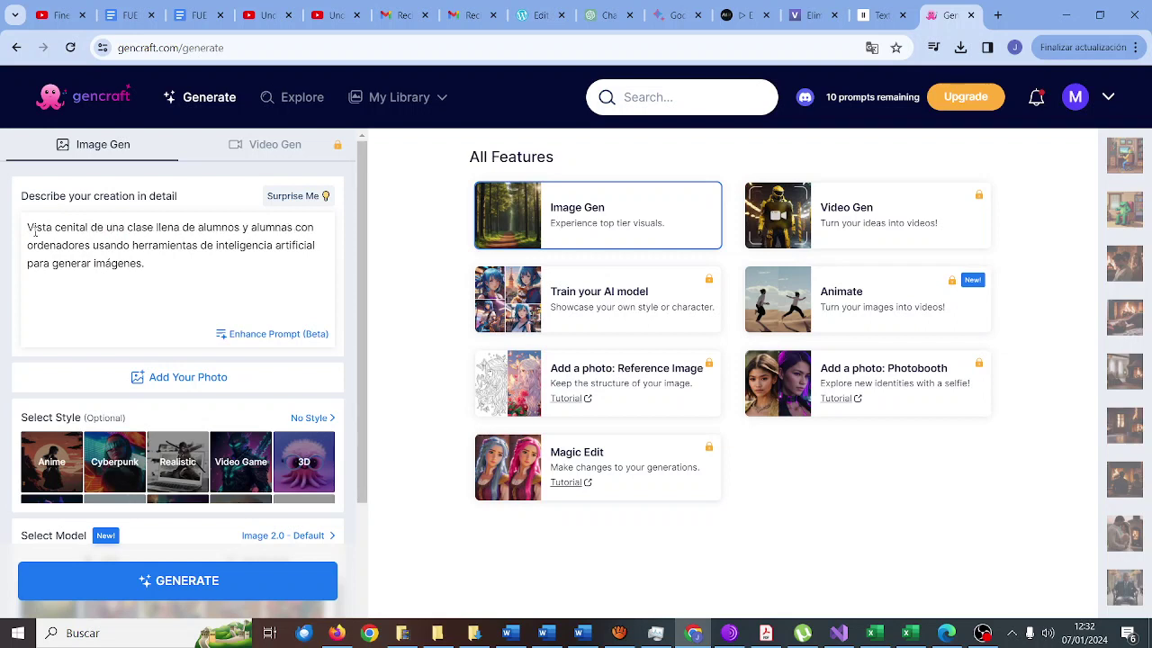
click(177, 459)
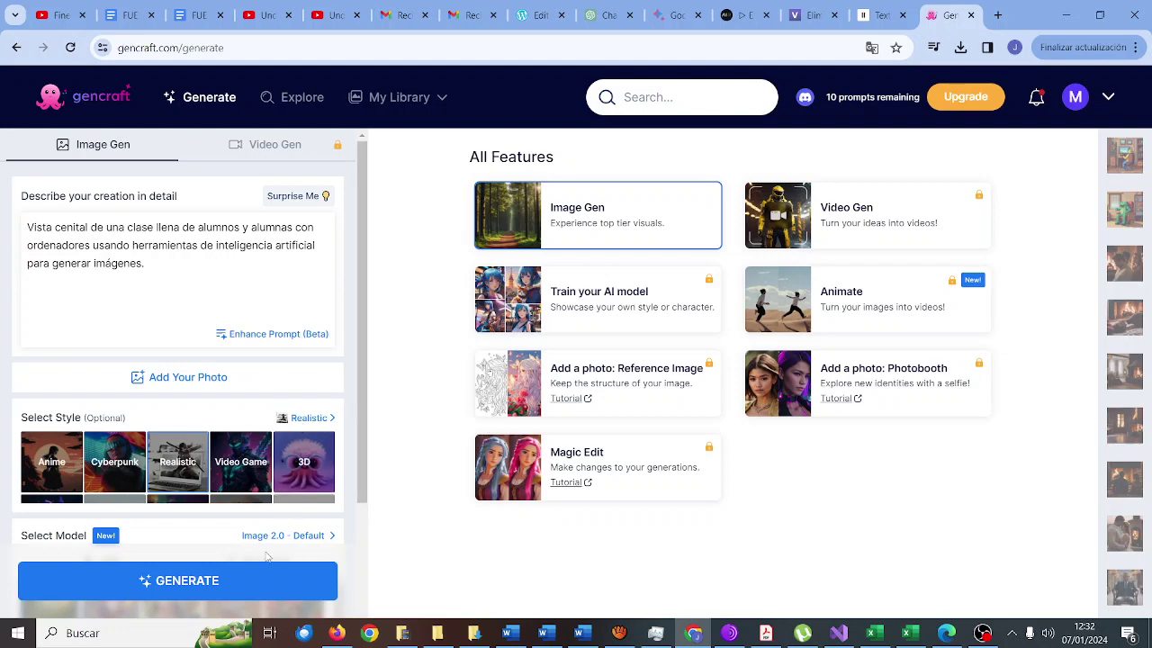
click(255, 578)
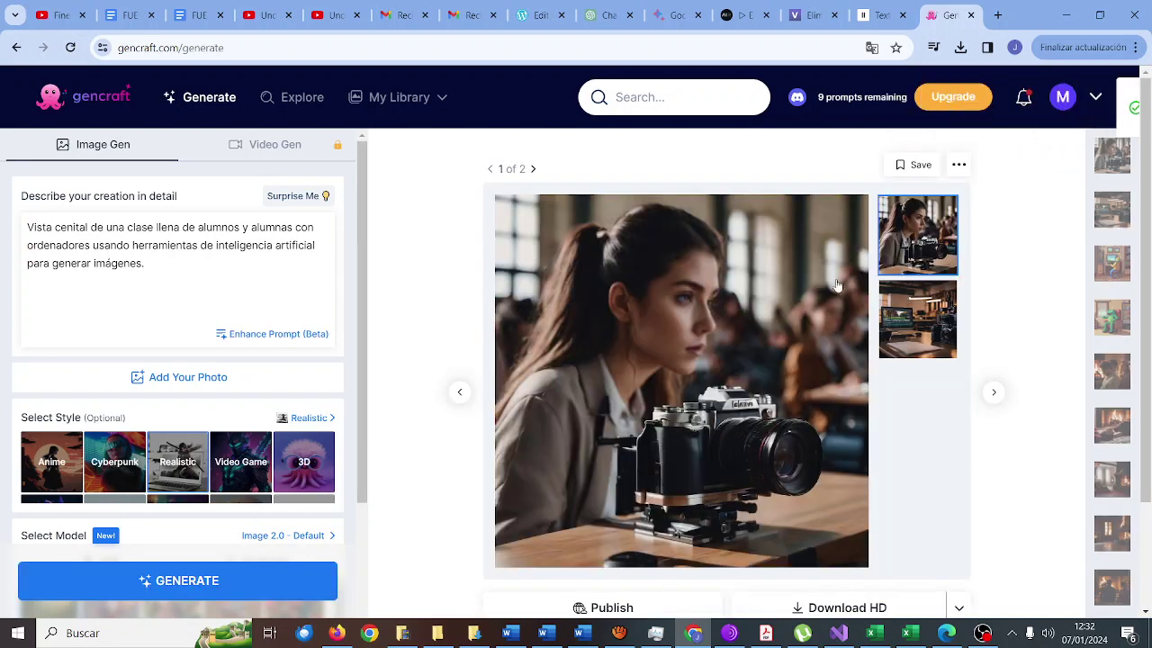
Save the second generated image as image0_0.jpg in the Descargas folder
click(924, 312)
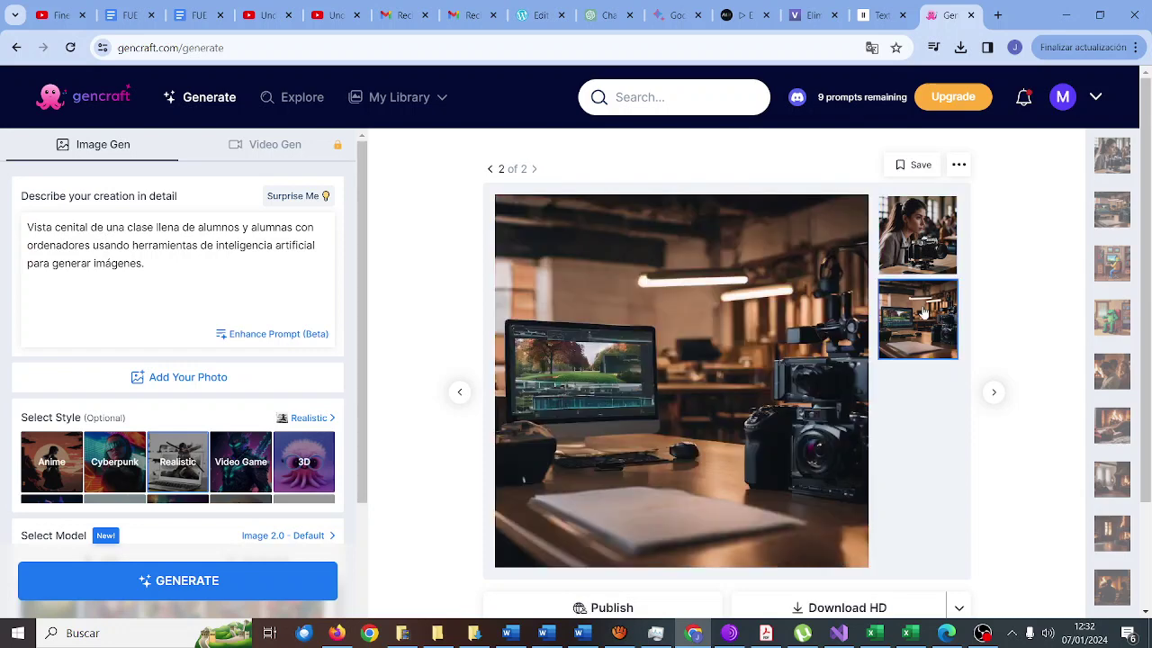
right_click(646, 387)
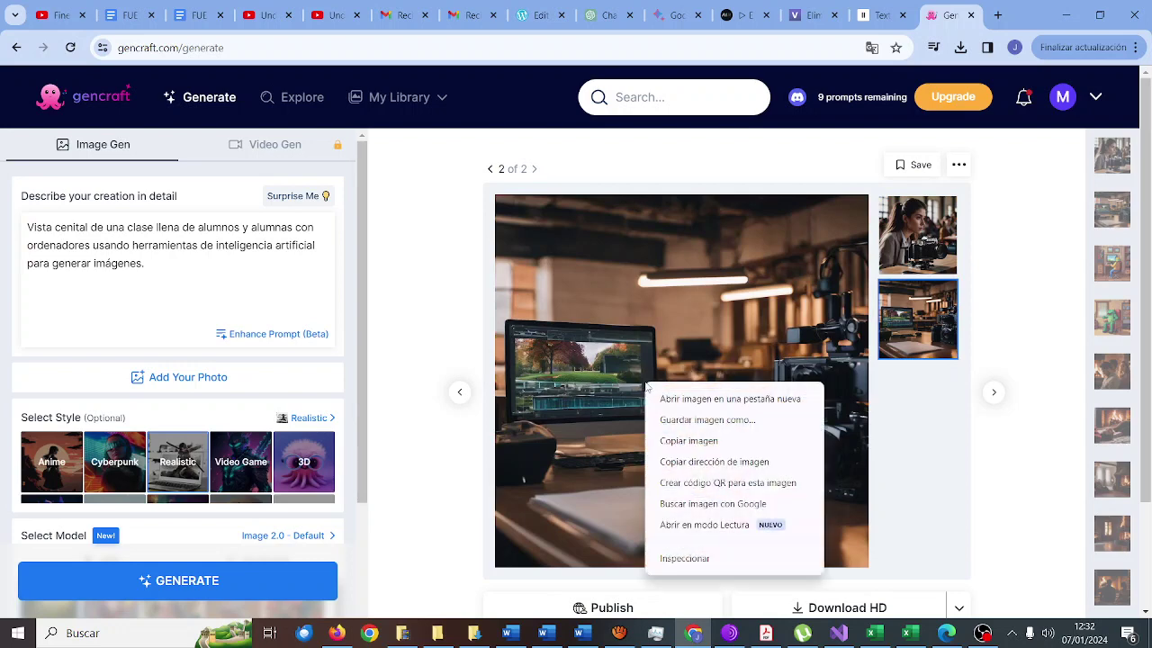
click(666, 441)
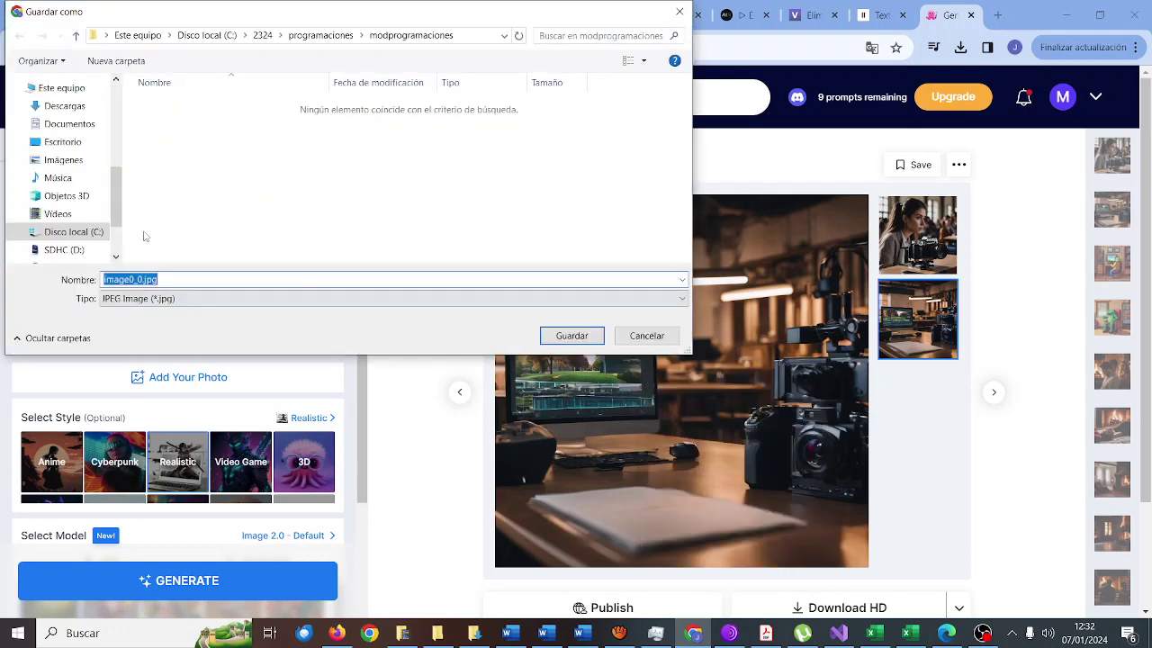
click(63, 106)
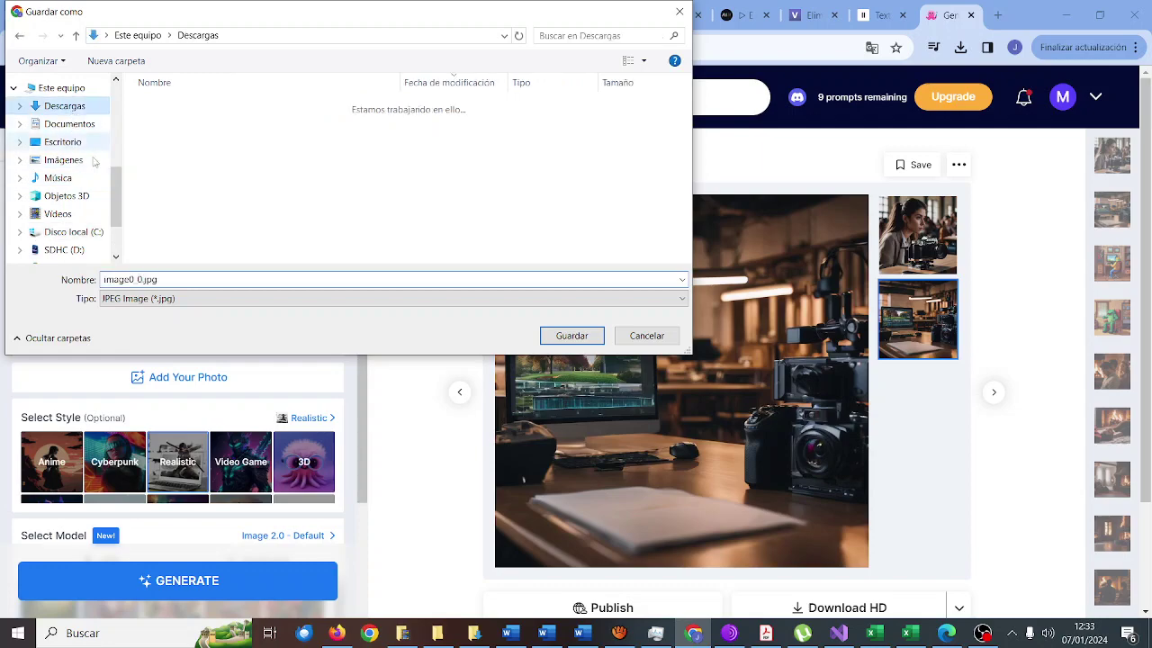
click(571, 335)
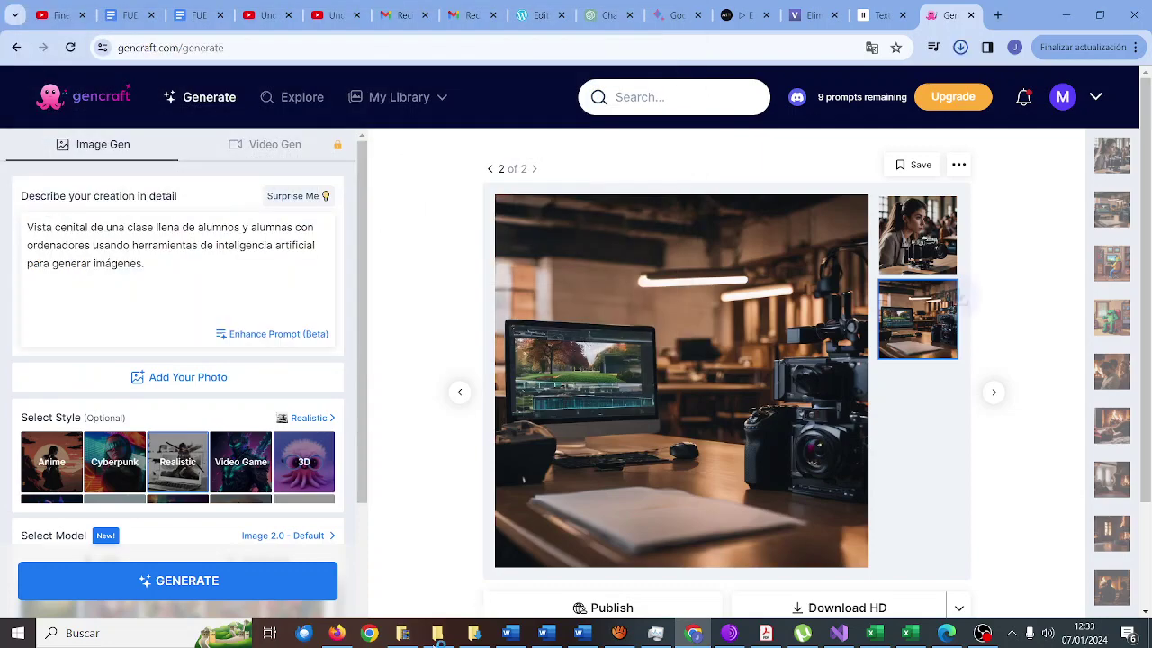
click(335, 634)
click(335, 634)
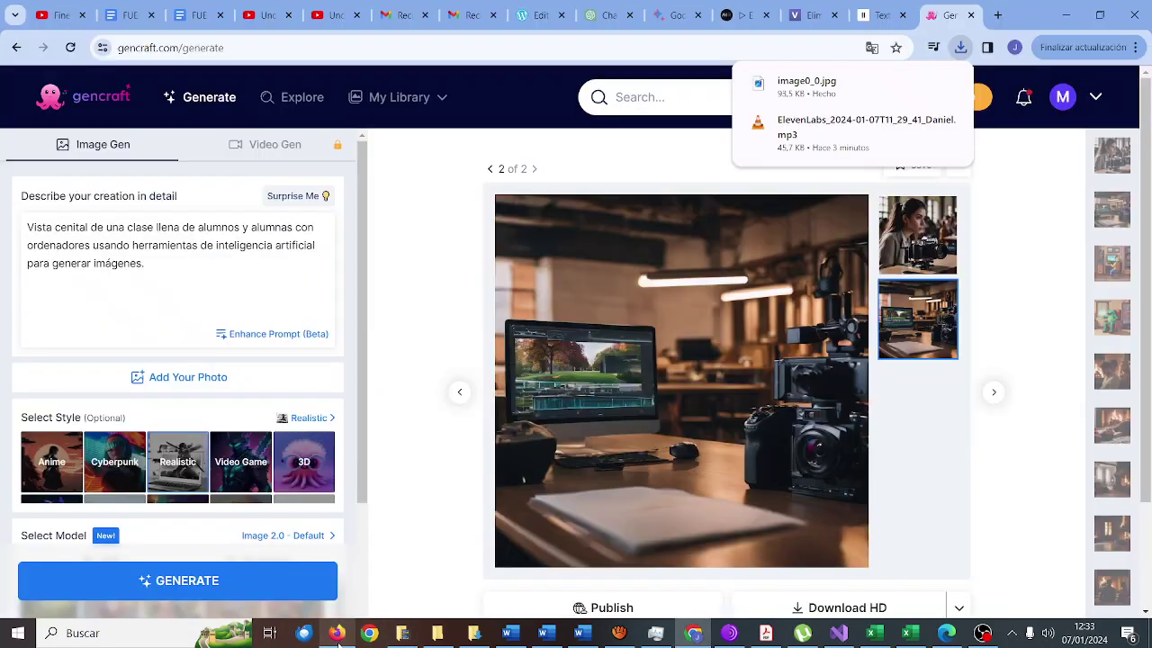
Write "¿Cuántas cosas puedo hacer con la inteligencia artificial?" in the WordPress post's empty paragraph and add a blank paragraph below it
click(546, 19)
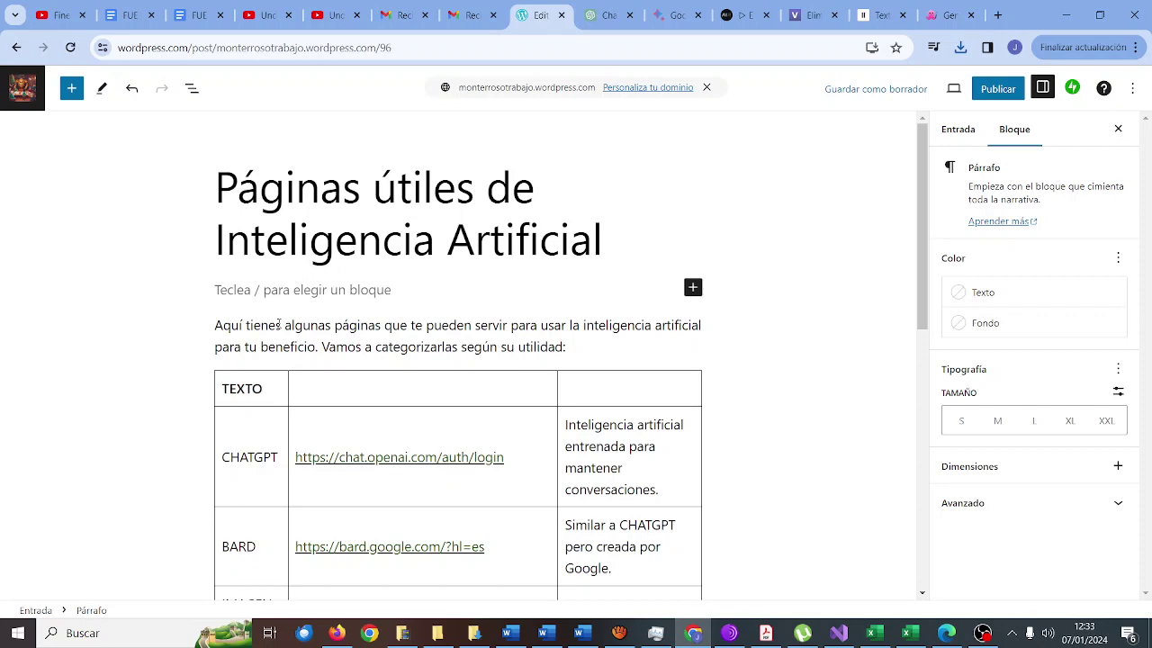
scroll(309, 322, down, 2)
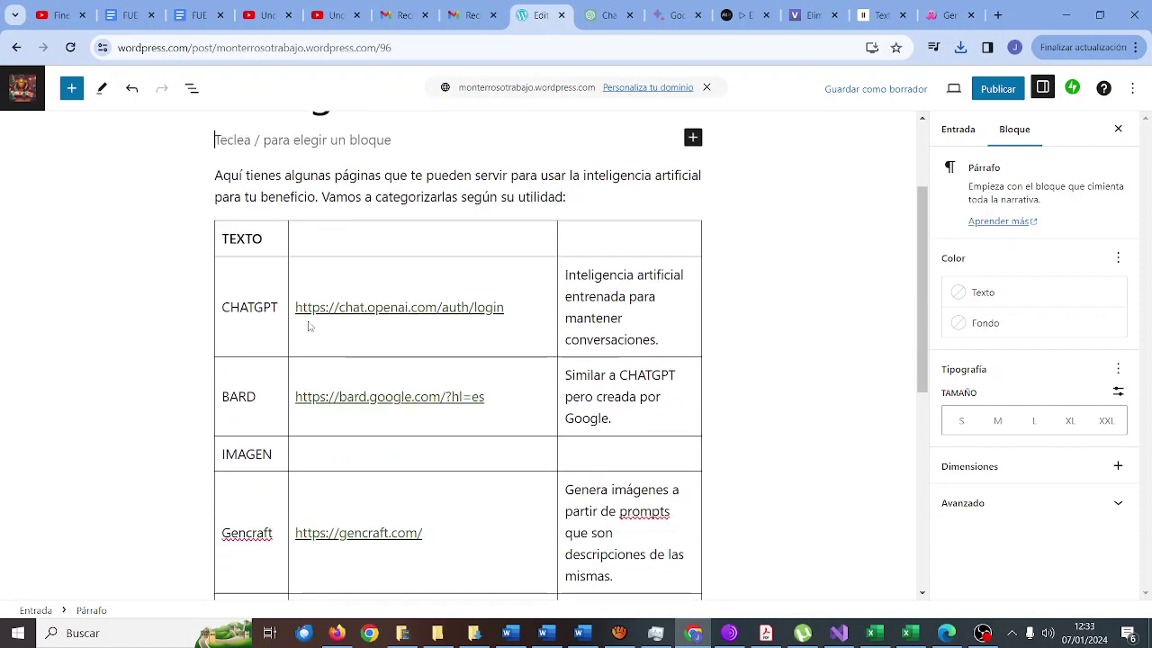
scroll(309, 322, up, 1)
text(¿)
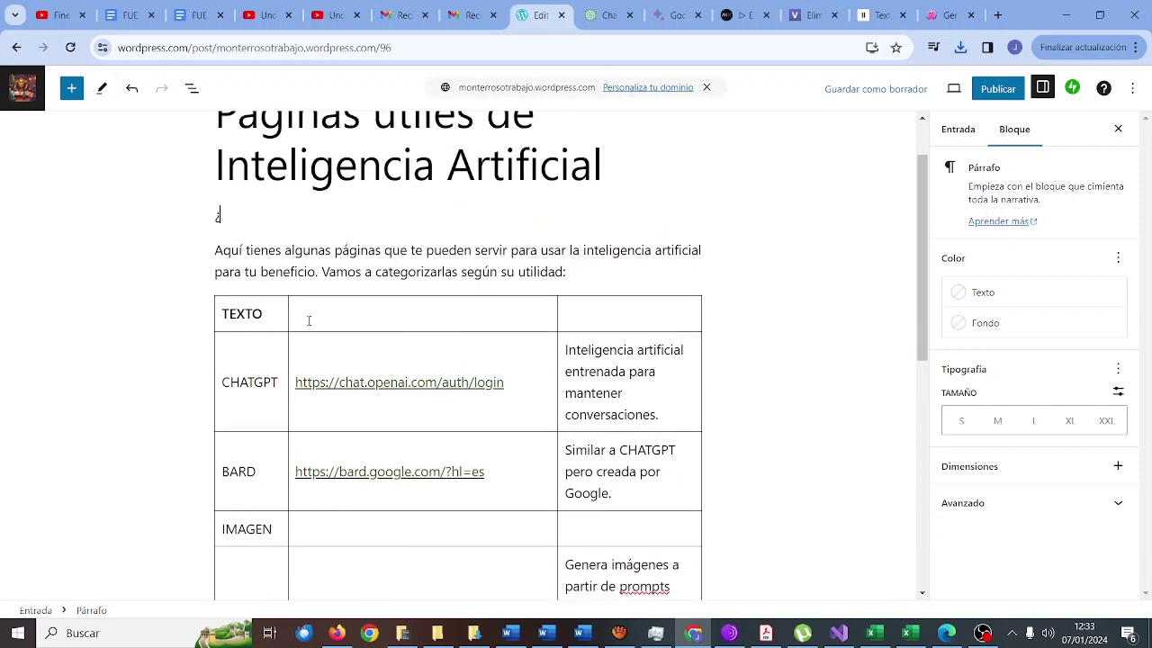
text(Cuántas cosas puedo hacer con la ing)
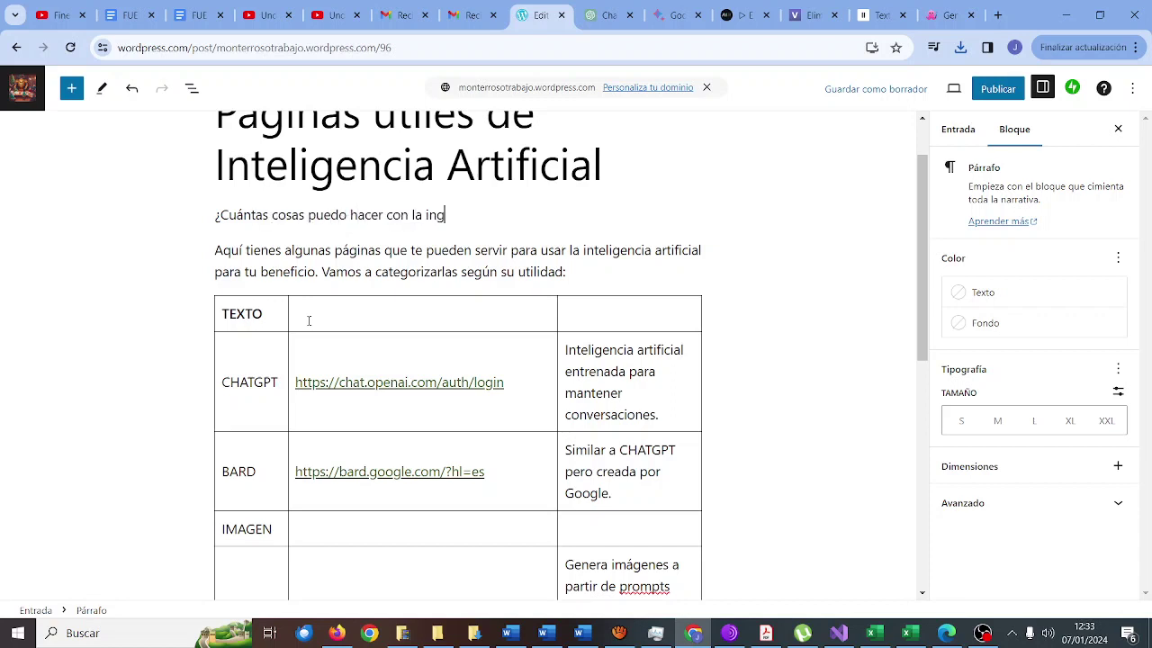
key(BackSpace)
text(teligencia artificial?)
key(Return)
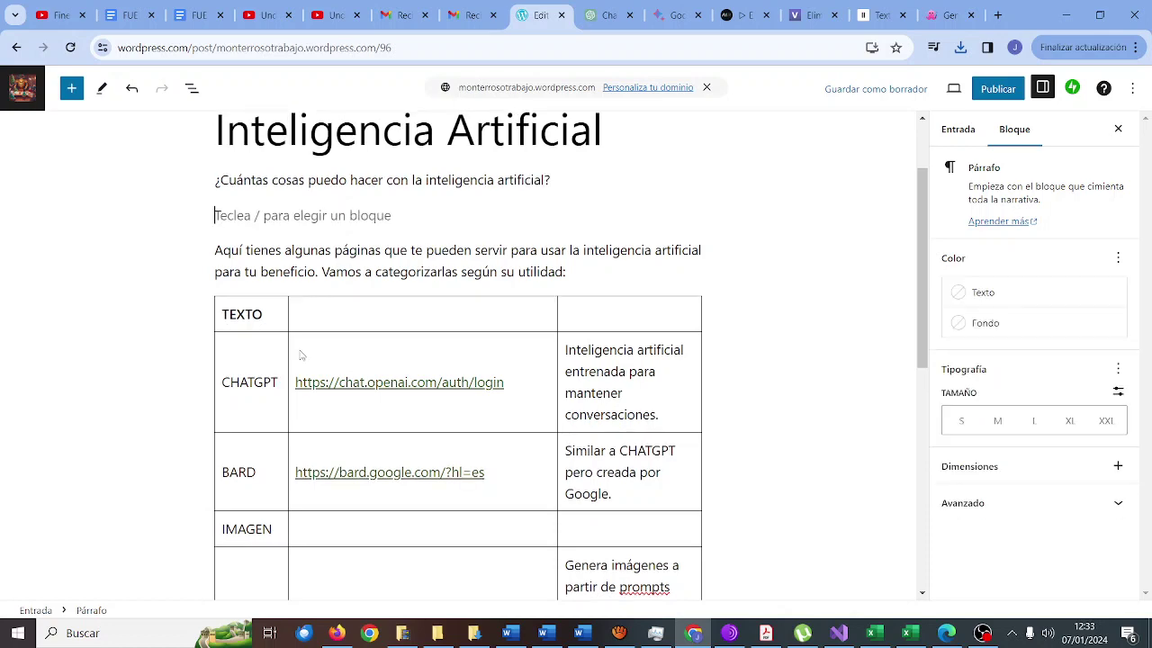
Add an Image block below the table's "Utilidades de IA" caption
scroll(301, 356, down, 7)
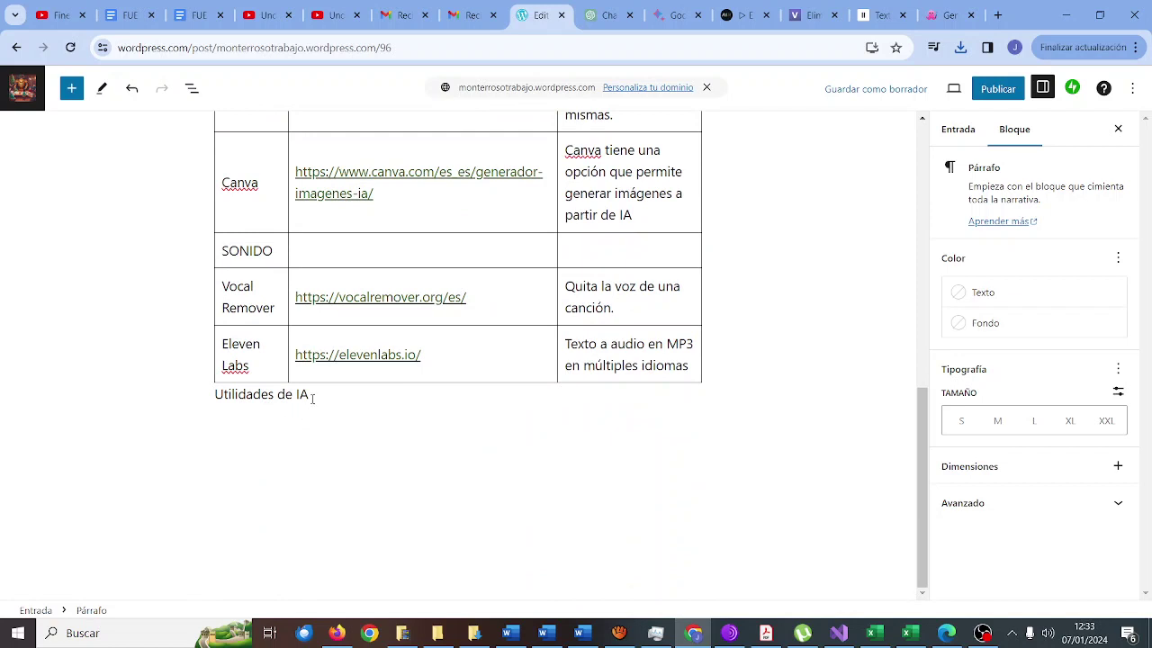
click(313, 398)
key(Return)
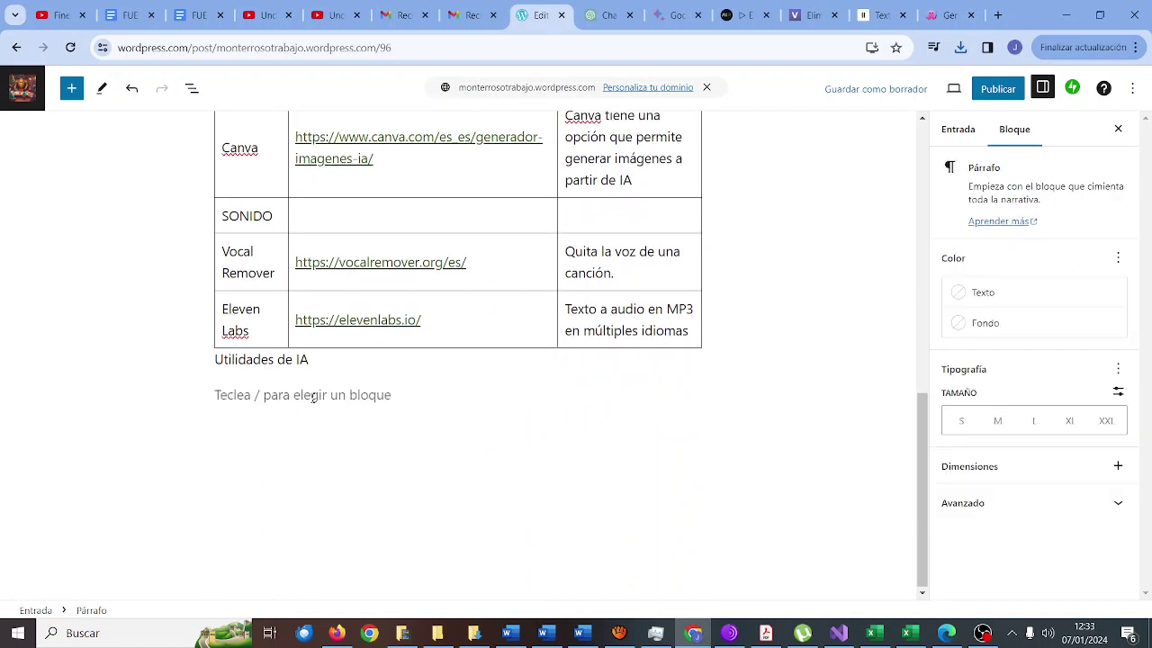
click(692, 391)
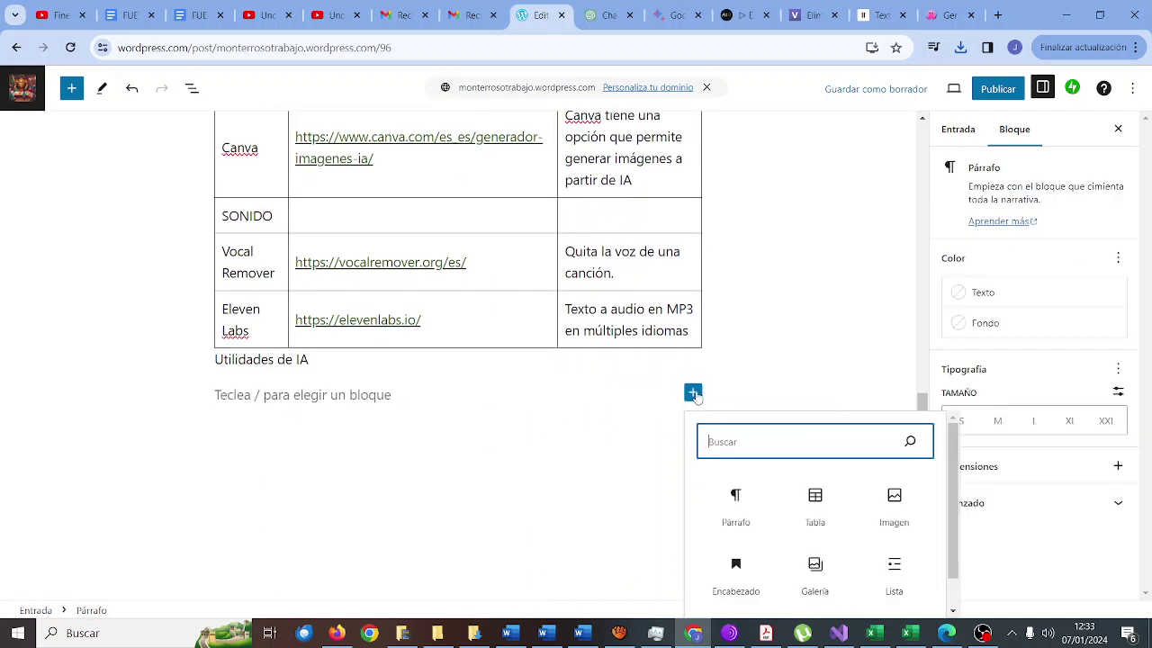
click(894, 509)
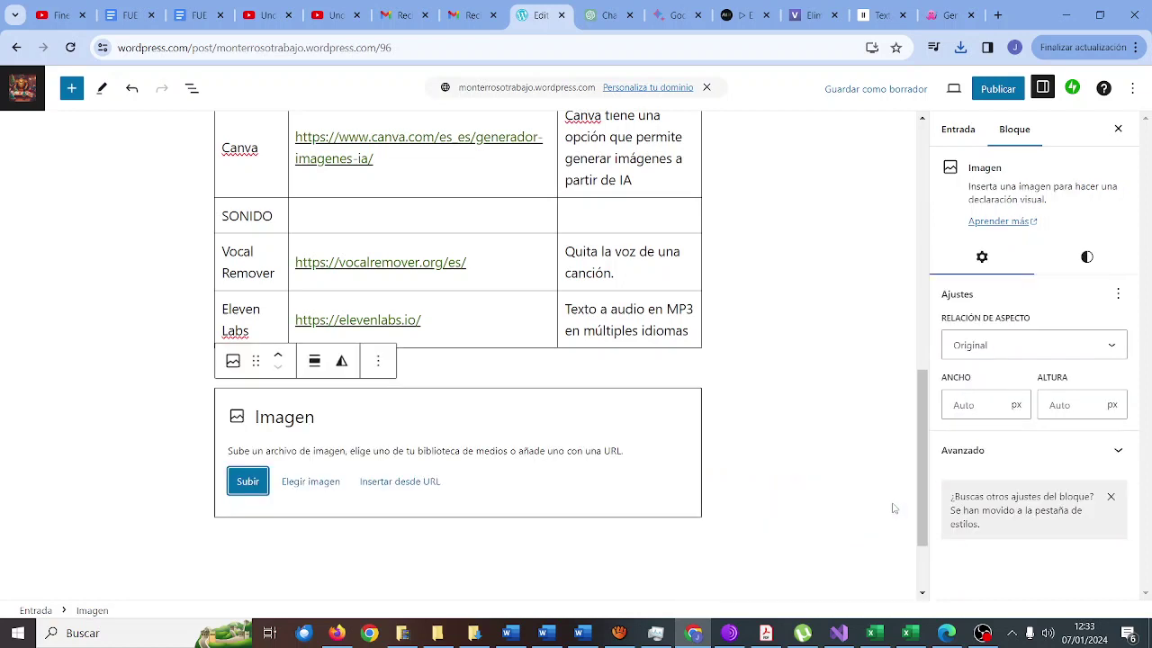
Upload image0_0.jpg from the Descargas folder into the new image block
click(248, 481)
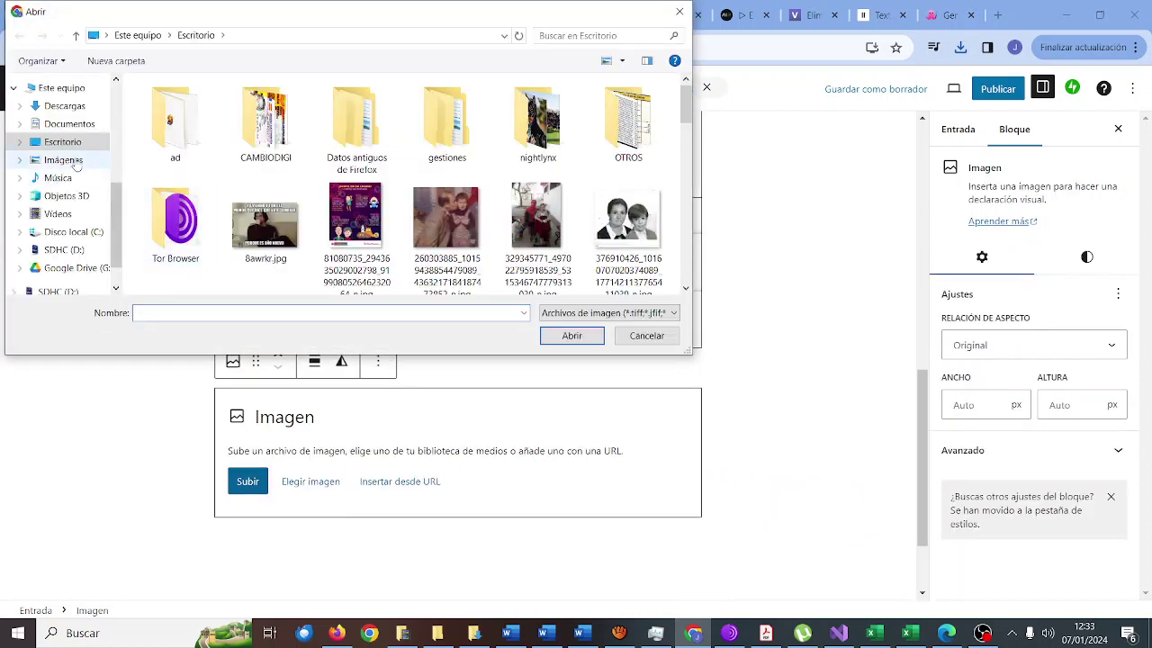
click(64, 105)
click(184, 125)
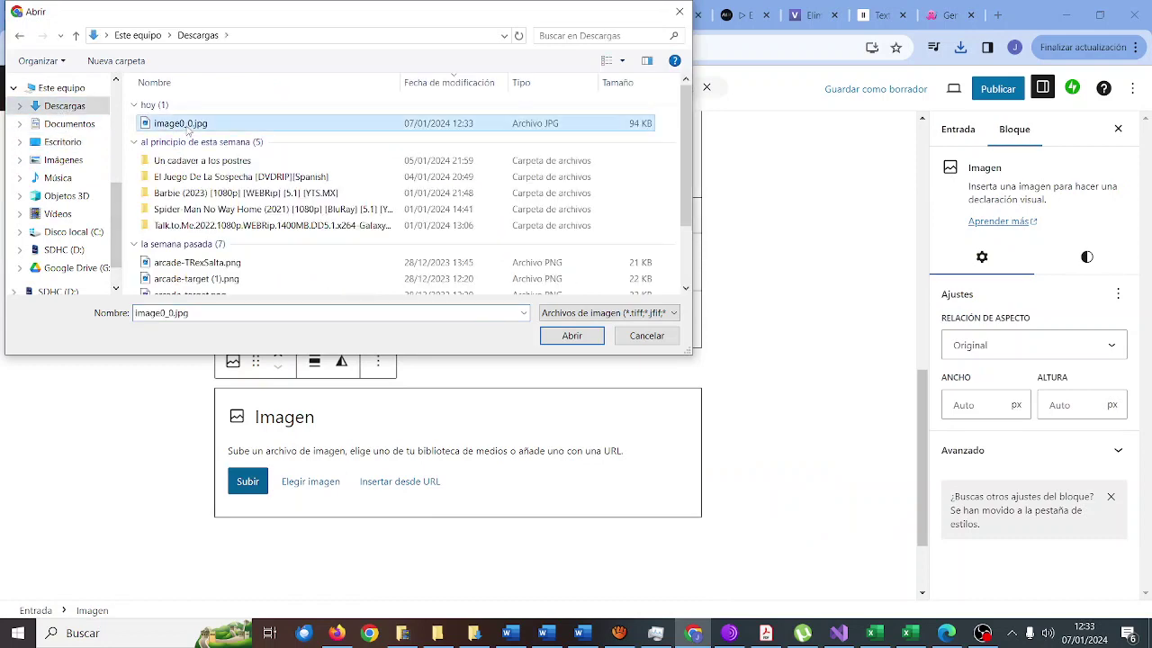
double_click(184, 125)
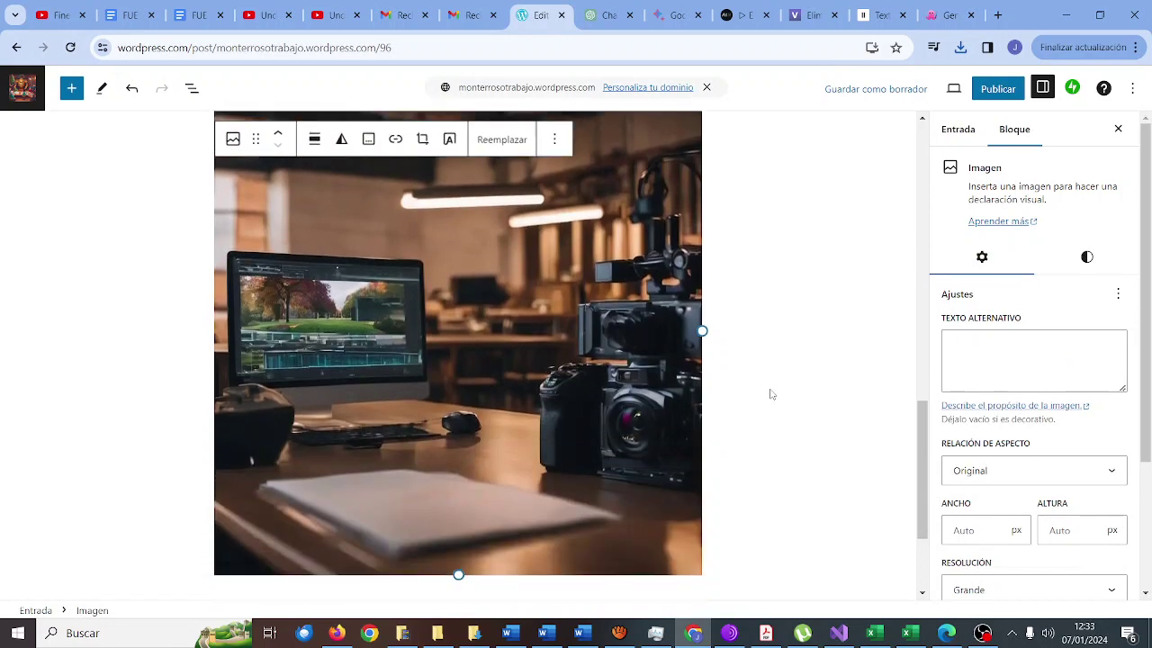
Create a new post category named "Herramientas IA" in the post settings
scroll(771, 394, up, 3)
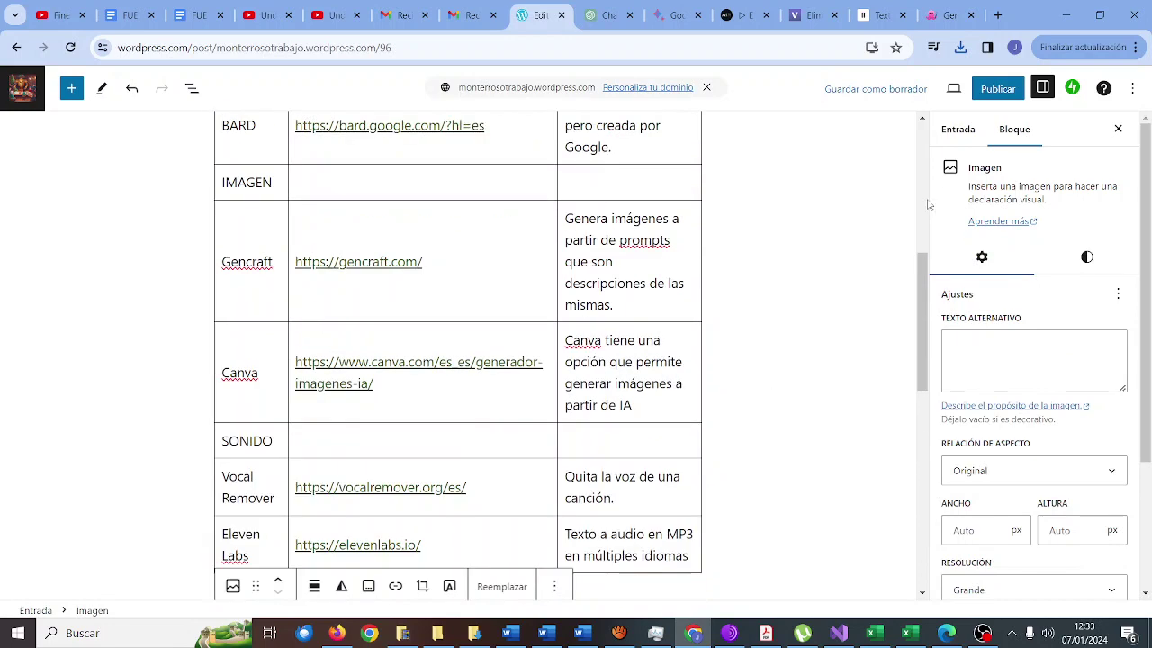
click(972, 131)
scroll(1000, 265, down, 2)
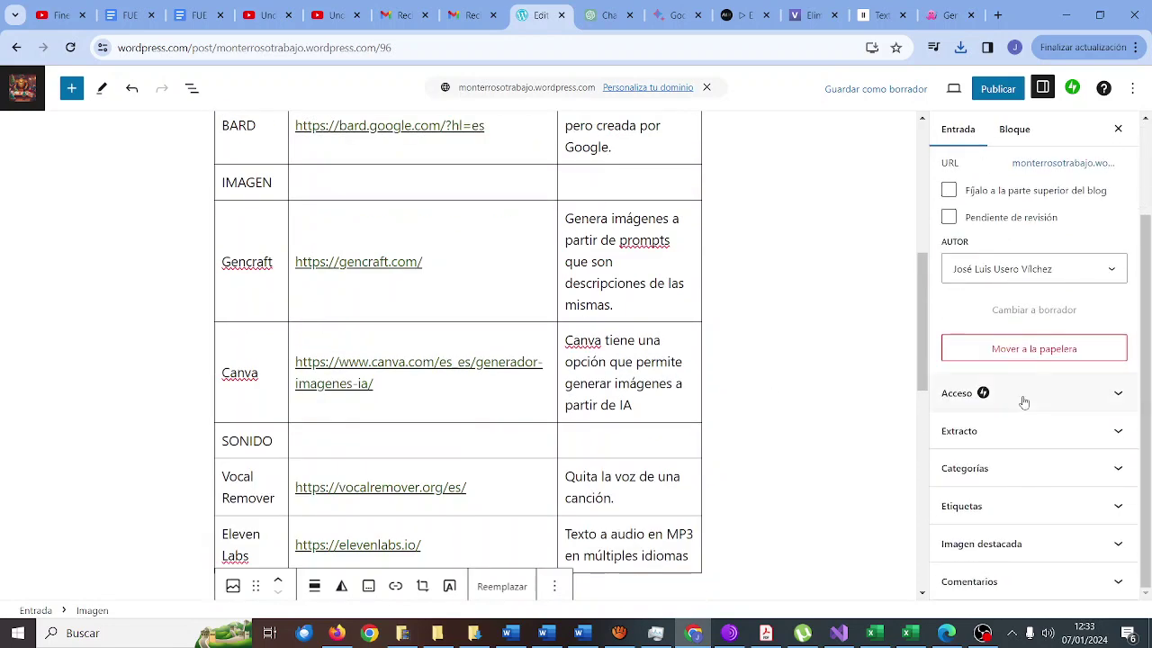
click(1006, 475)
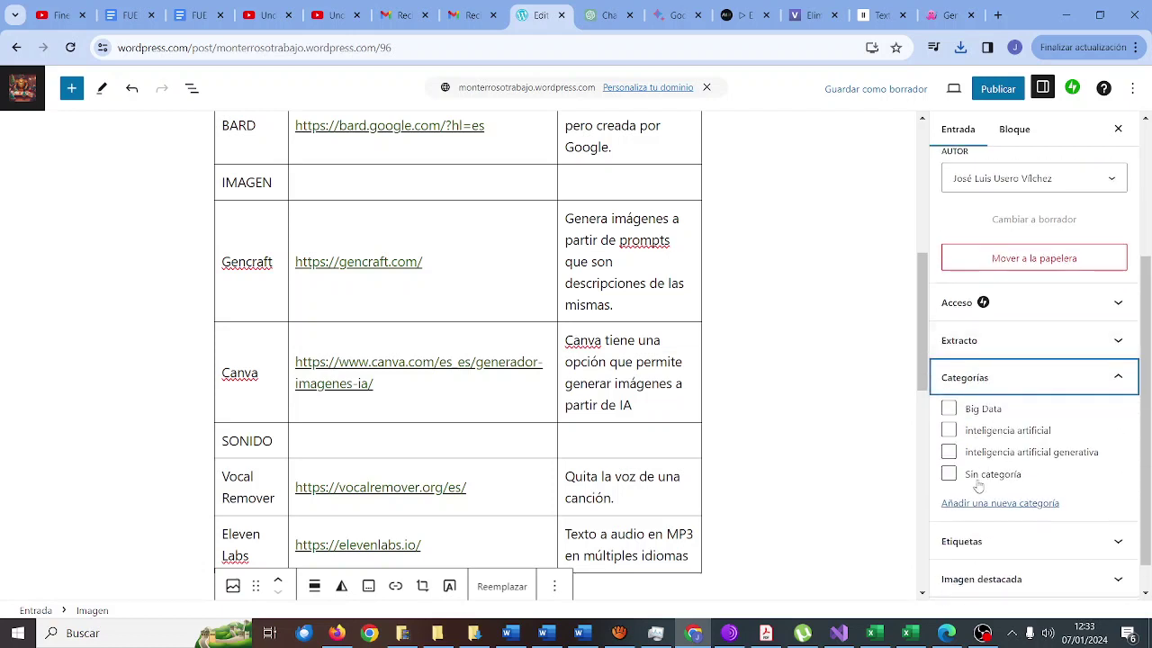
click(974, 509)
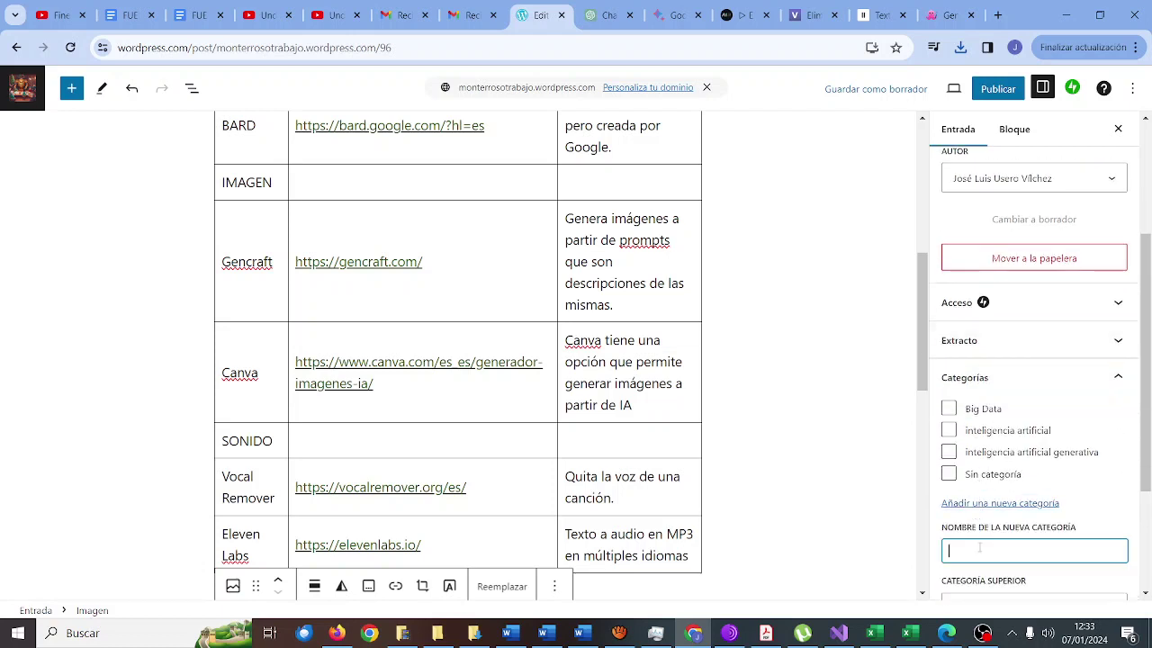
text(Herramientas IA)
key(Return)
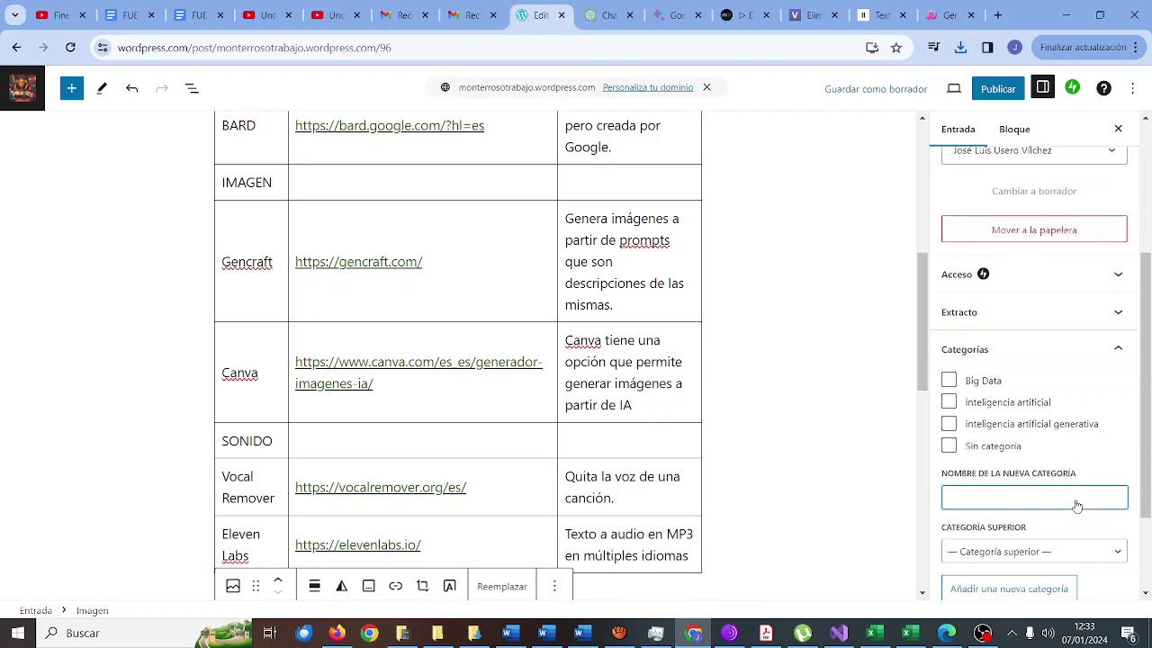
Add the tags "IA" and "IMAGEN" to the post
scroll(1075, 505, down, 3)
scroll(1061, 468, down, 1)
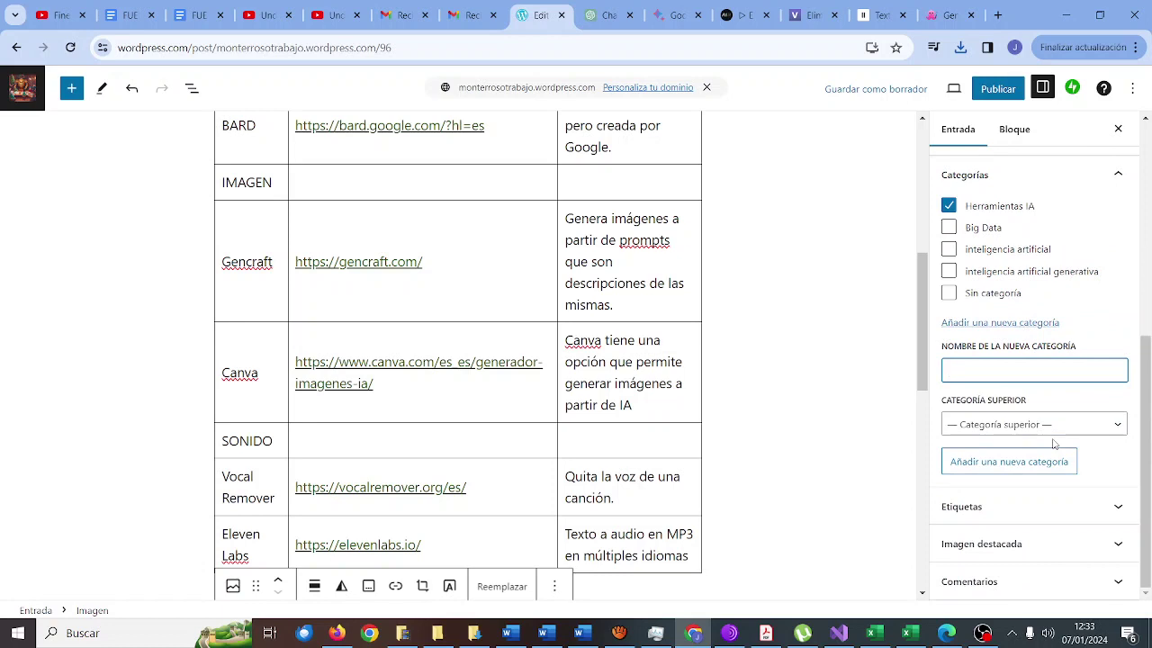
click(1034, 506)
scroll(1032, 486, down, 1)
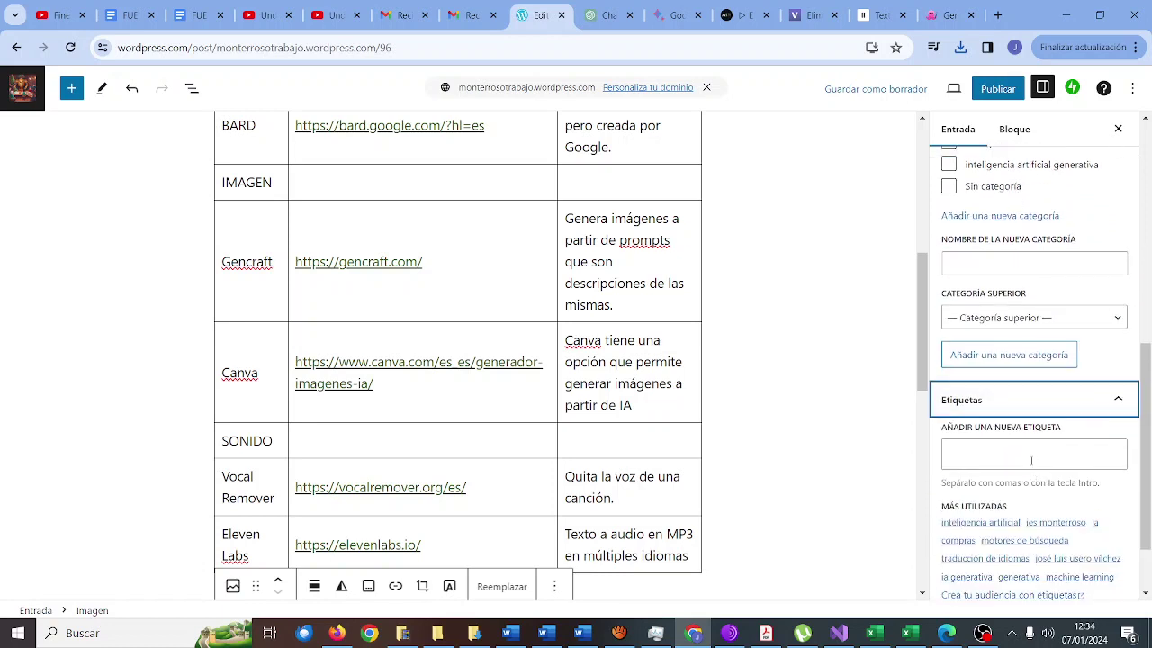
click(1032, 452)
text(IA)
key(Return)
text(IMA)
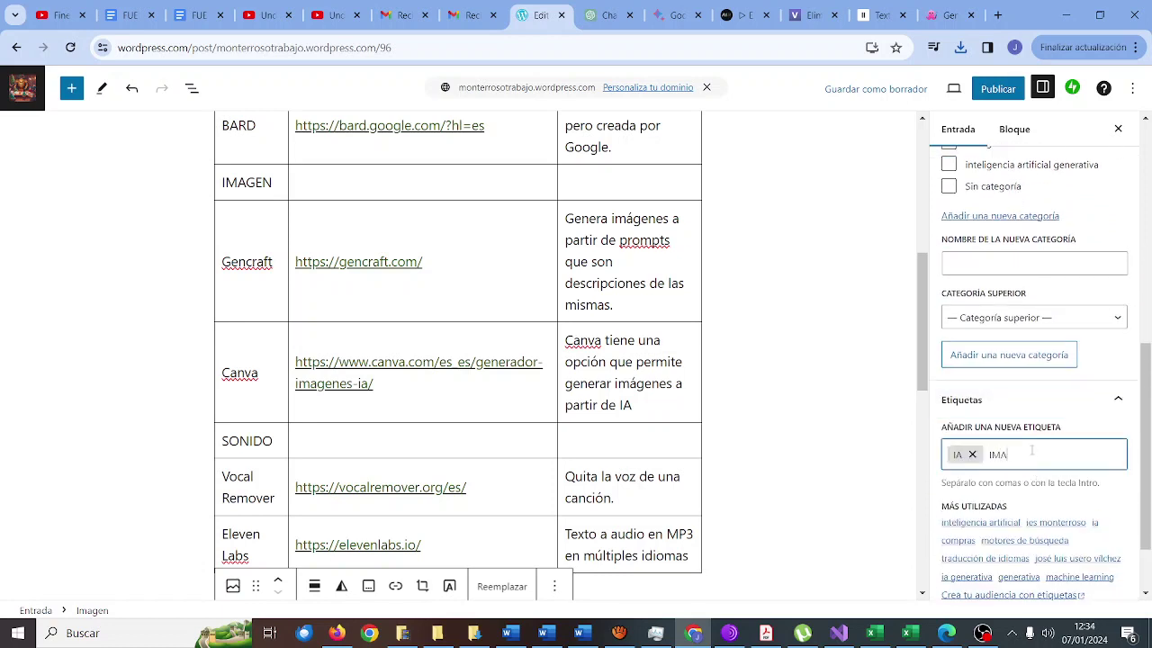
text(GEN)
key(Return)
Add the tags "TEXTO" and "VÍDEO" to the post
text(TE)
key(BackSpace)
key(BackSpace)
text(VIDE)
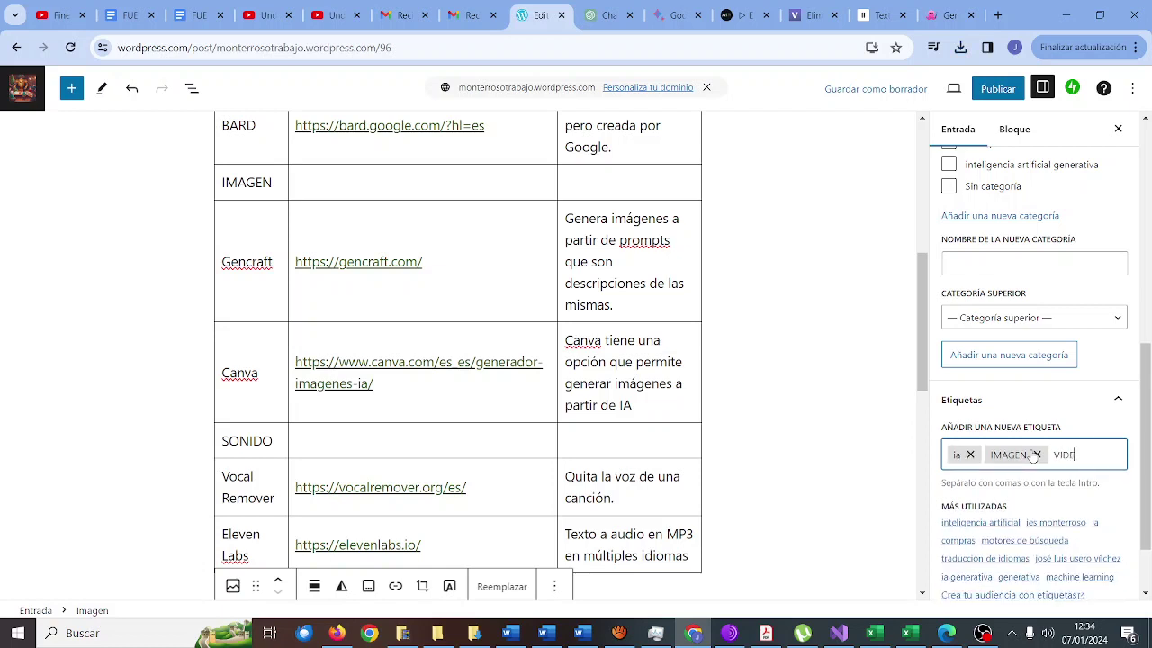
text(O)
key(BackSpace)
key(BackSpace)
key(BackSpace)
key(BackSpace)
key(BackSpace)
text(TEXTO)
key(Return)
text(VÍDEO)
key(Return)
Add the tags "INTELIGENCIA ARTIFICIAL" and "CHATGPT" to the post
text(IN)
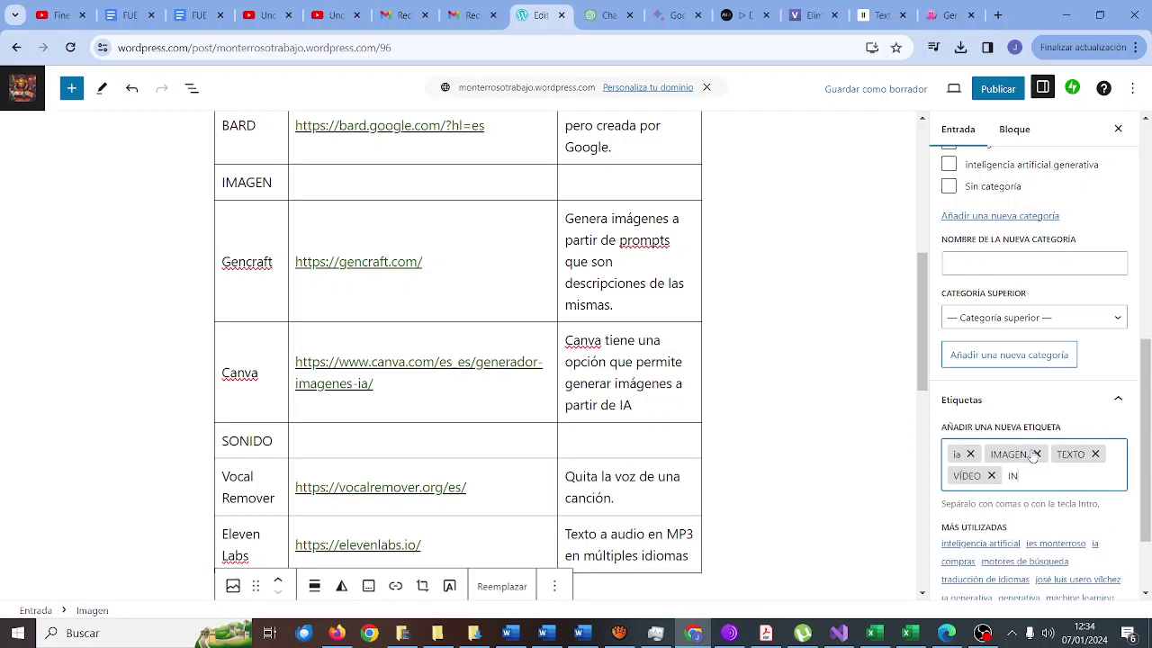
text(TELIGENCIA ARTIFICIAL)
key(ctrl+a)
key(BackSpace)
text(CHATPE)
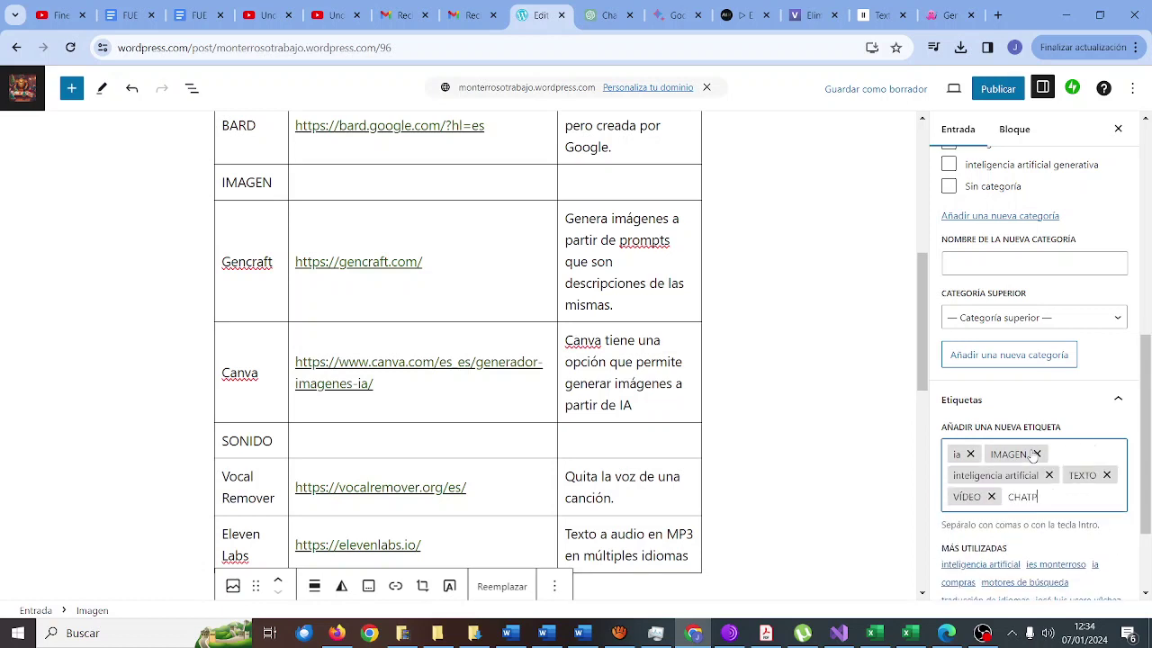
key(BackSpace)
text(GPT)
key(Return)
Enter the tags "BARD" and "GENCRAFT", and add "ies monterroso" from the most used tags
text(BARD)
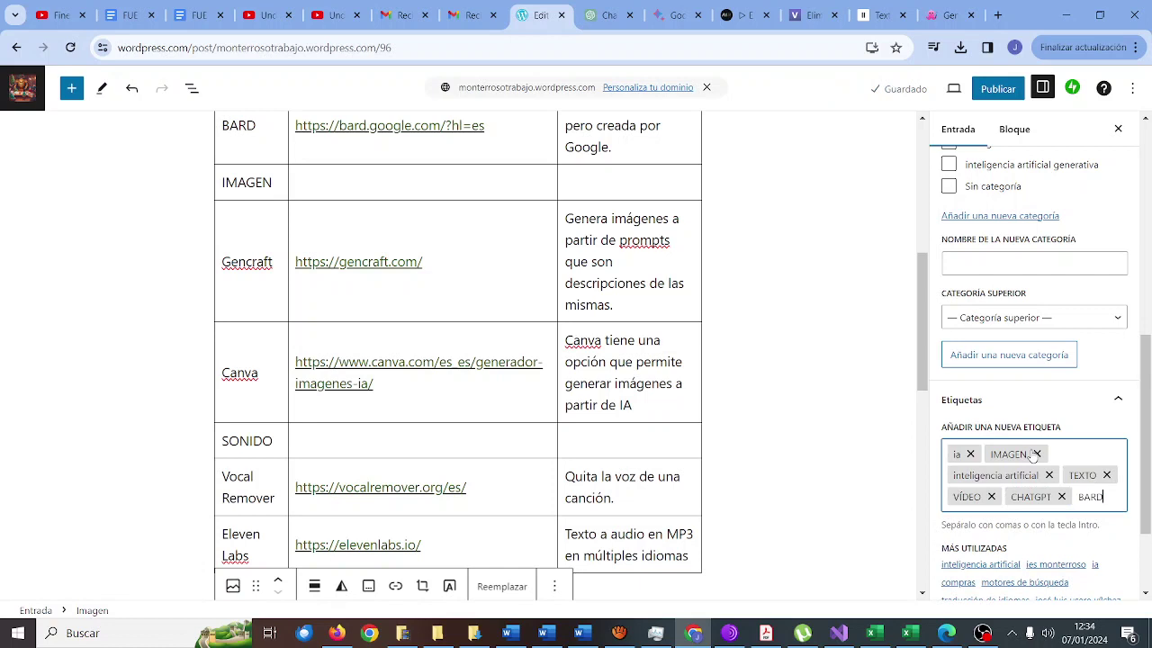
key(Return)
text(AFT)
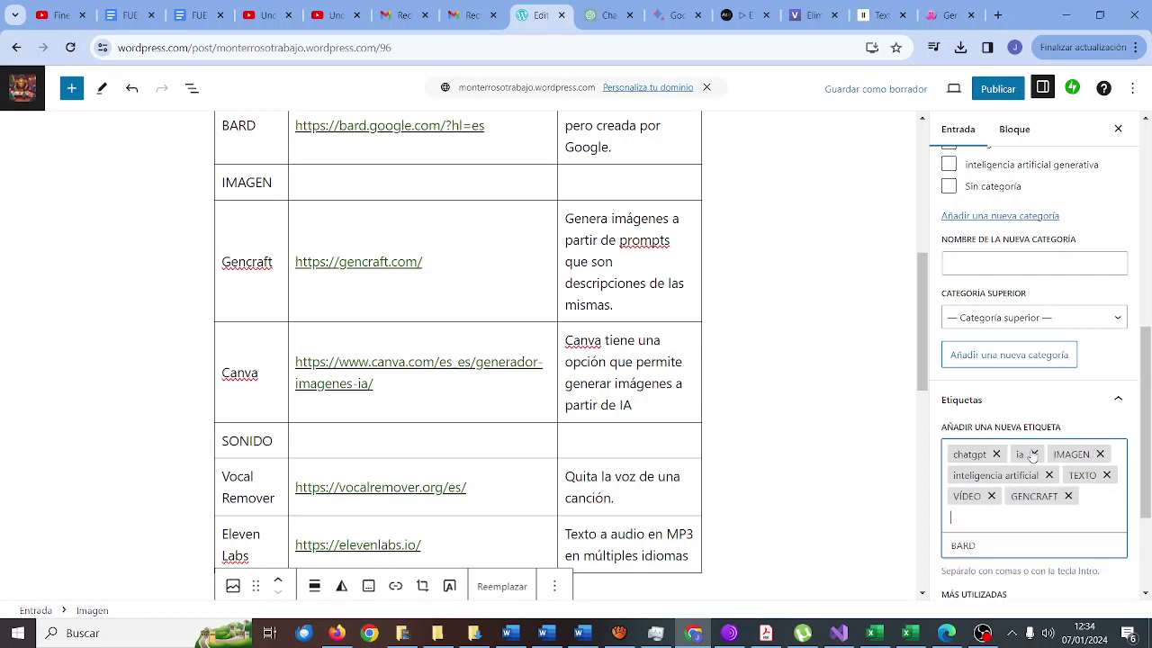
key(Return)
scroll(1073, 423, down, 2)
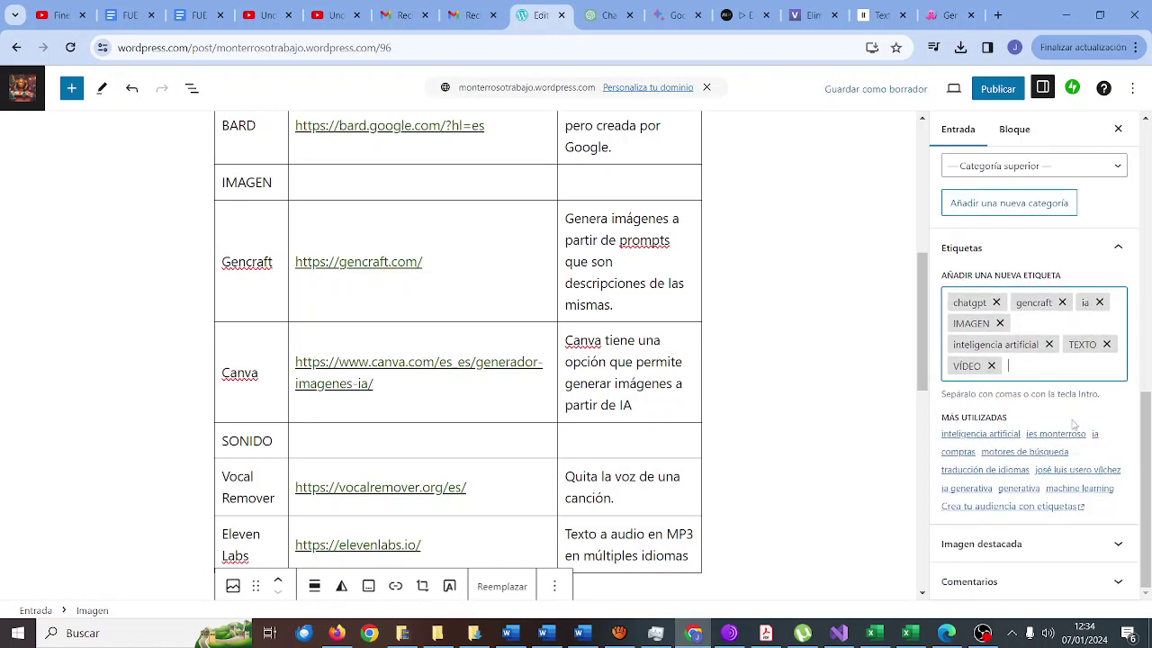
click(1067, 432)
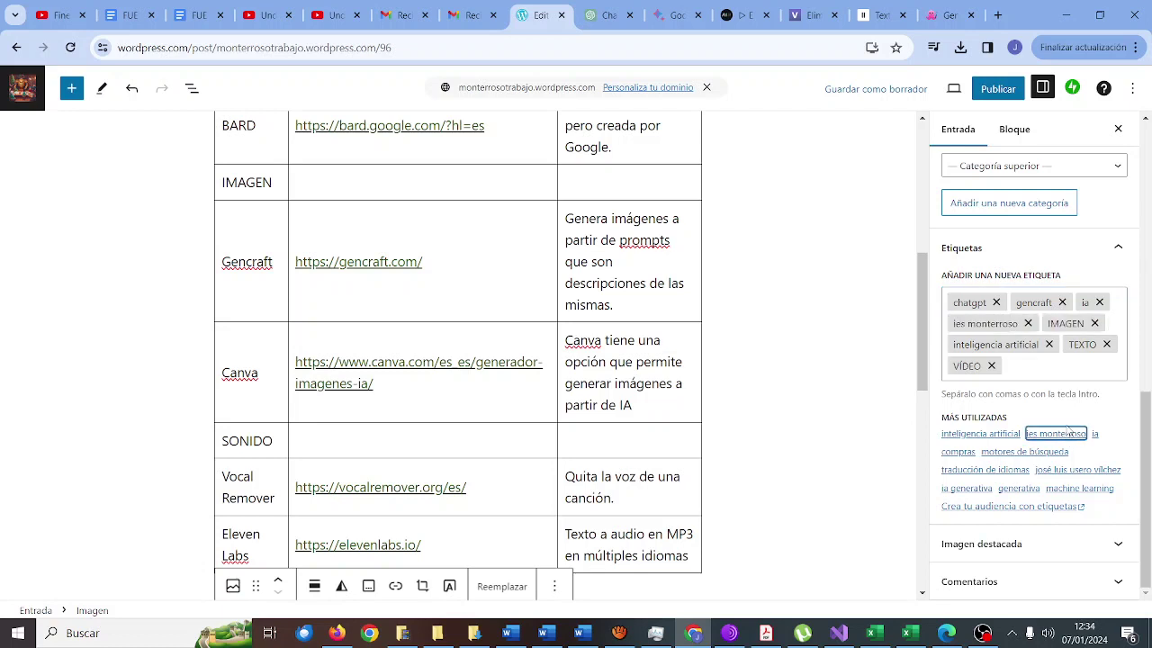
Set the image dated 7 de enero de 2024 from the media library as the post's featured image
click(1023, 544)
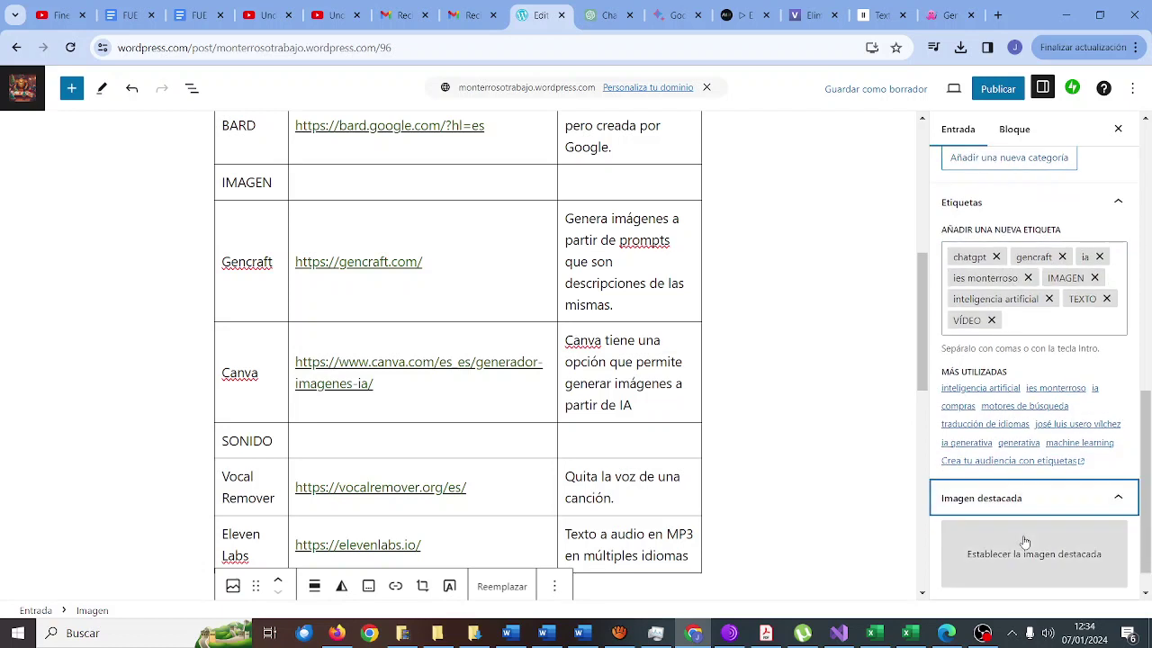
click(1023, 541)
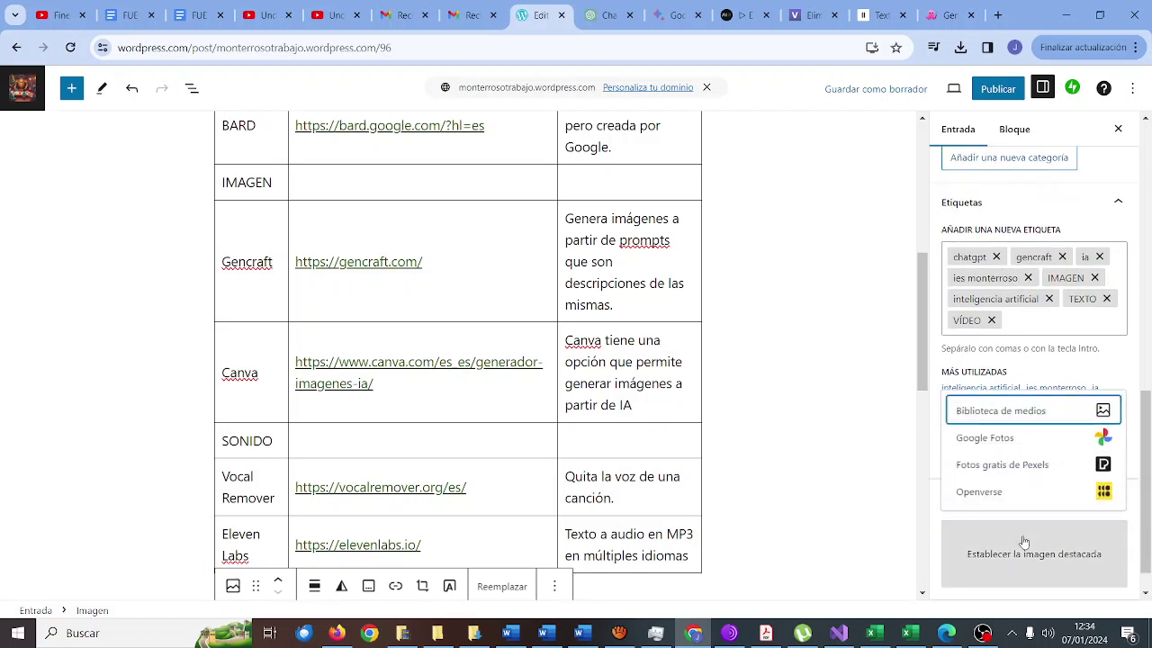
click(1035, 414)
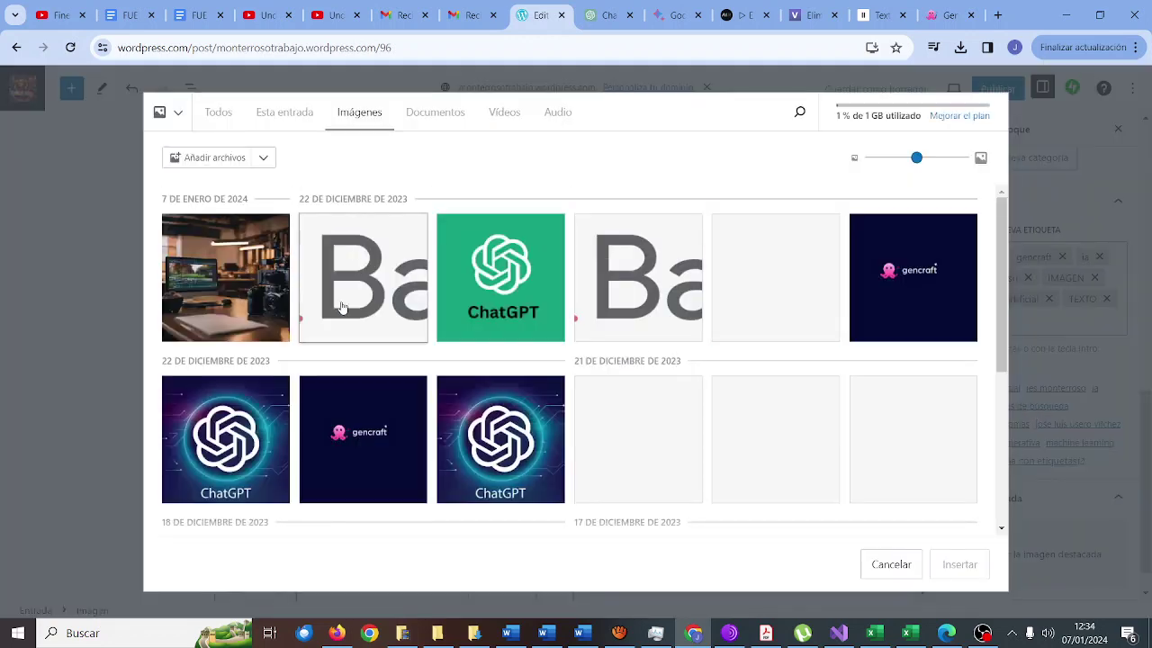
click(226, 282)
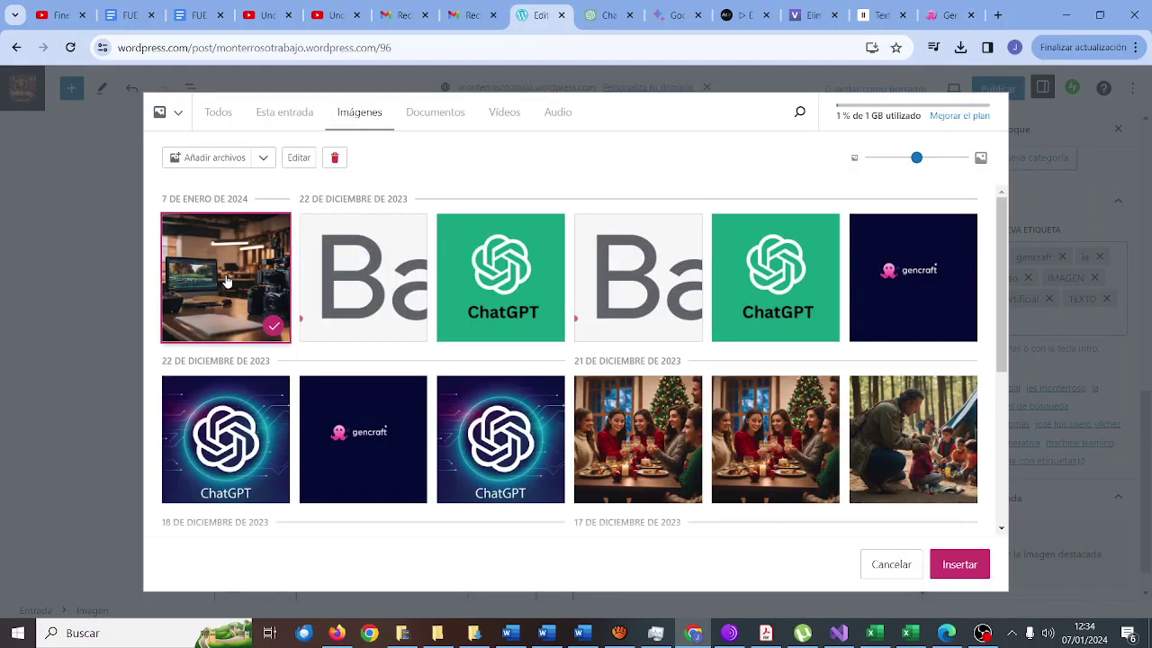
click(959, 565)
scroll(1065, 471, down, 1)
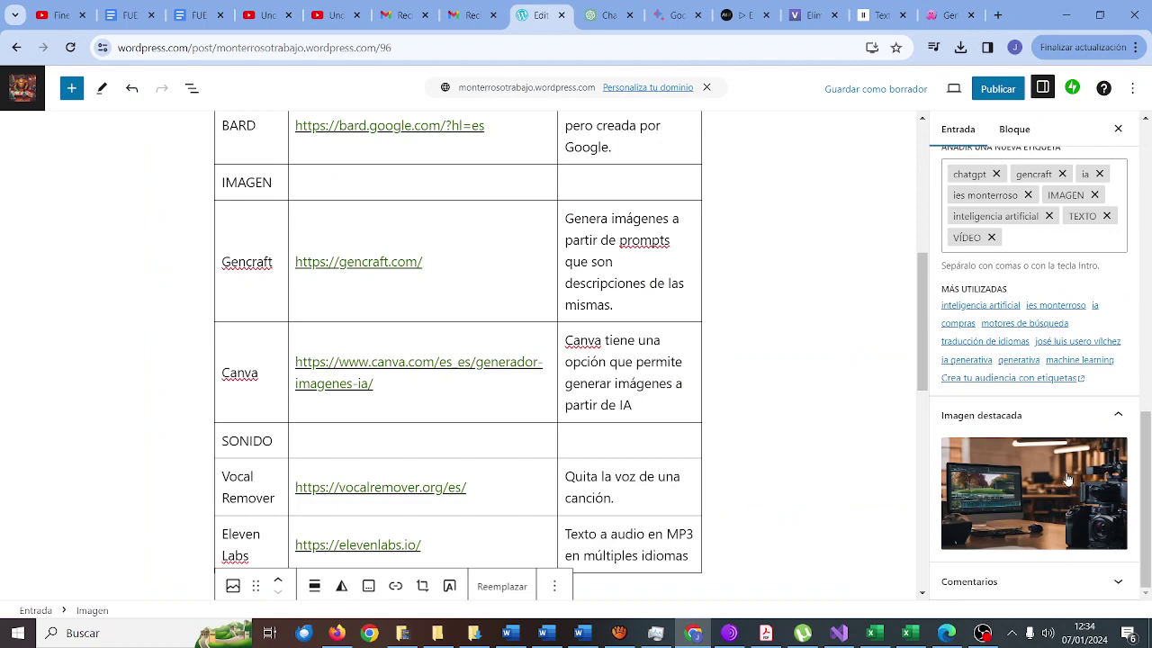
scroll(1066, 471, up, 3)
scroll(1066, 472, up, 5)
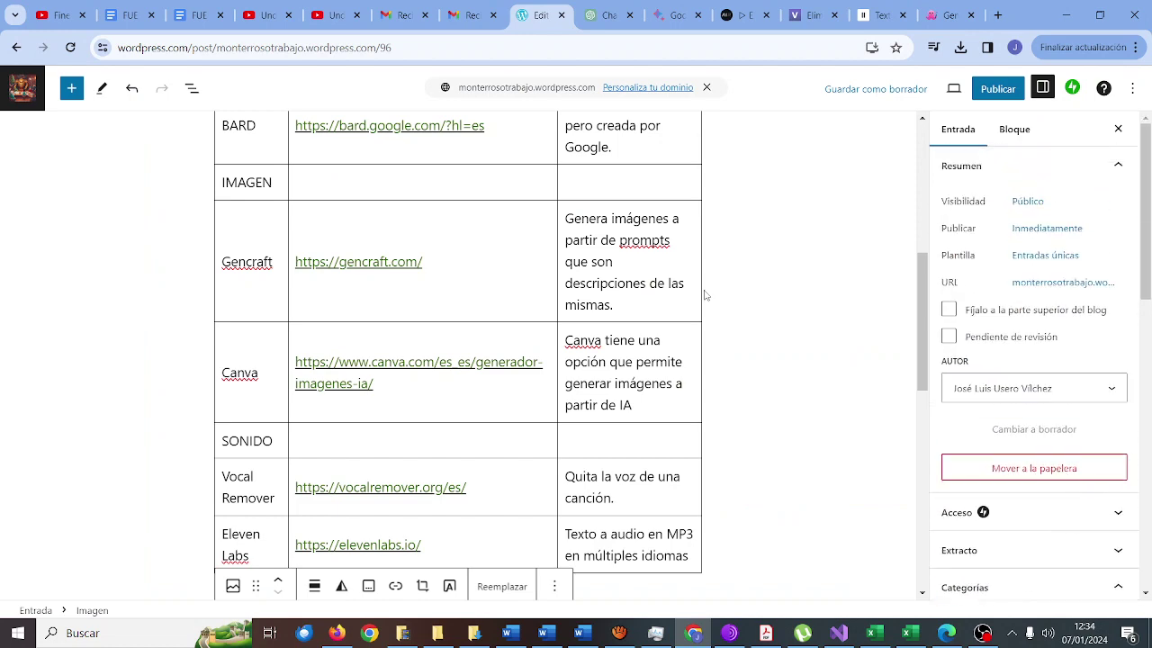
scroll(706, 295, up, 1)
scroll(705, 295, up, 5)
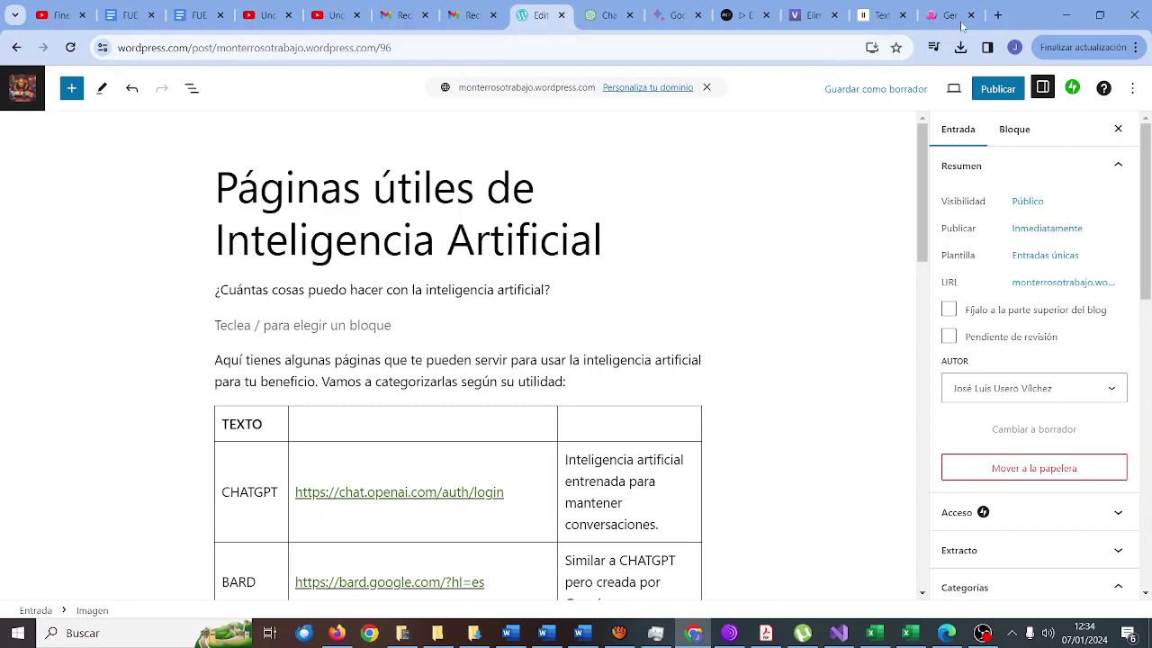
Search the web for "GOOGLE DOCS" in a new browser tab and open a blank Google Docs document
click(999, 16)
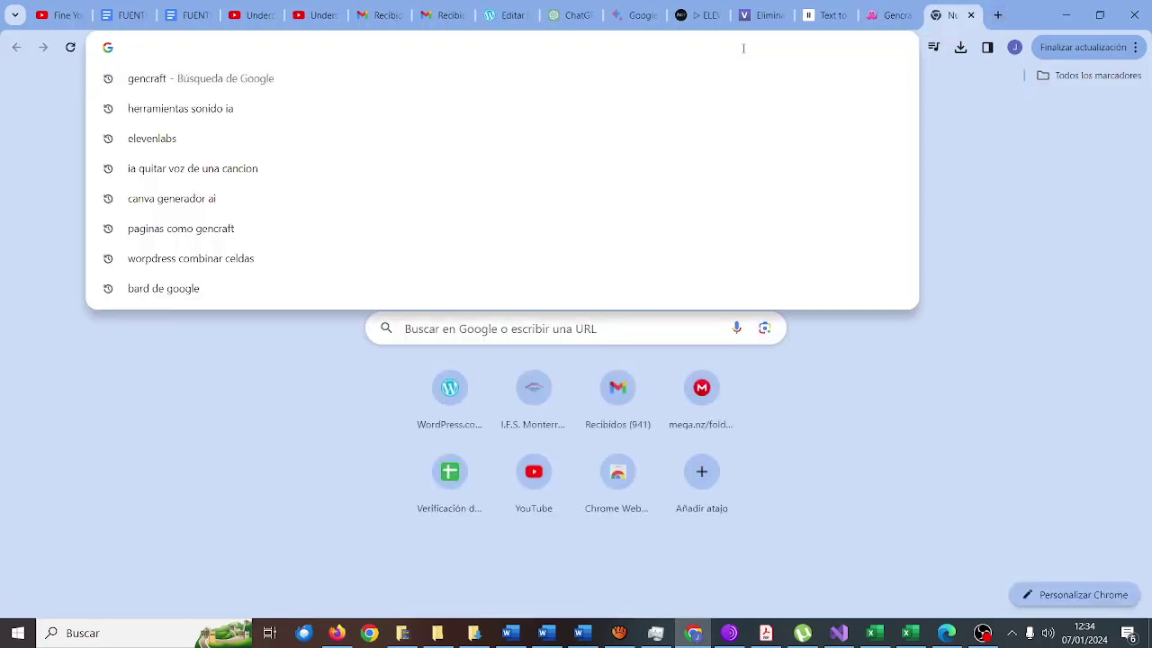
text(GOOGLE DOCS)
key(Return)
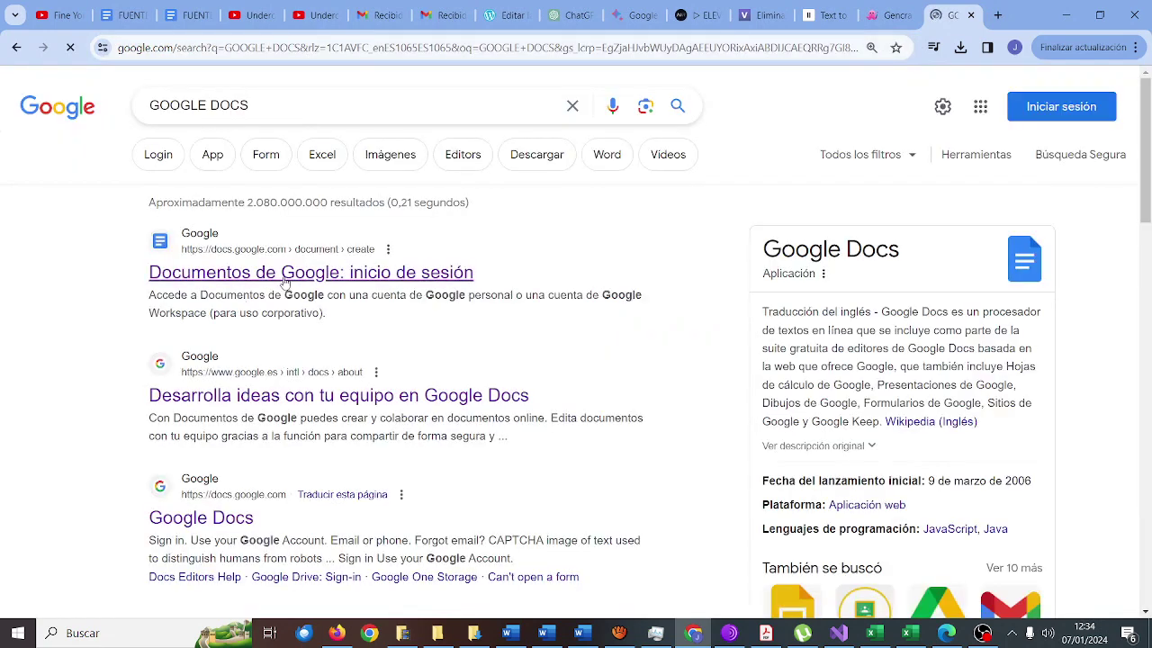
click(284, 281)
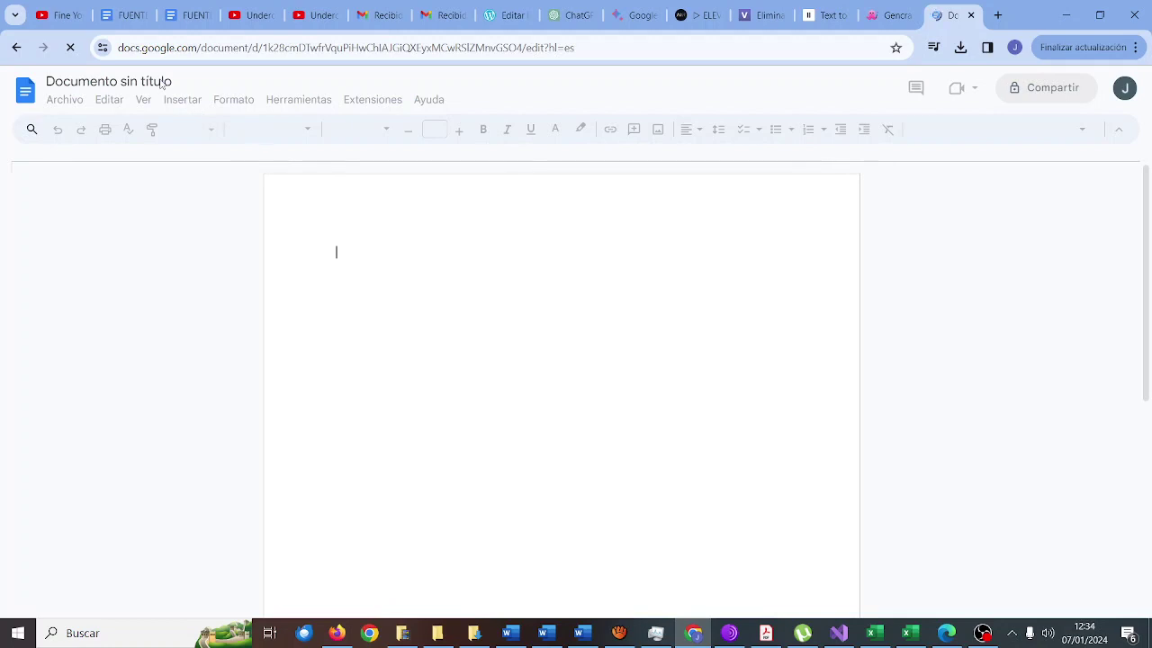
Name the Google Docs document "Herramientas IA AA y JL"
text(Tit)
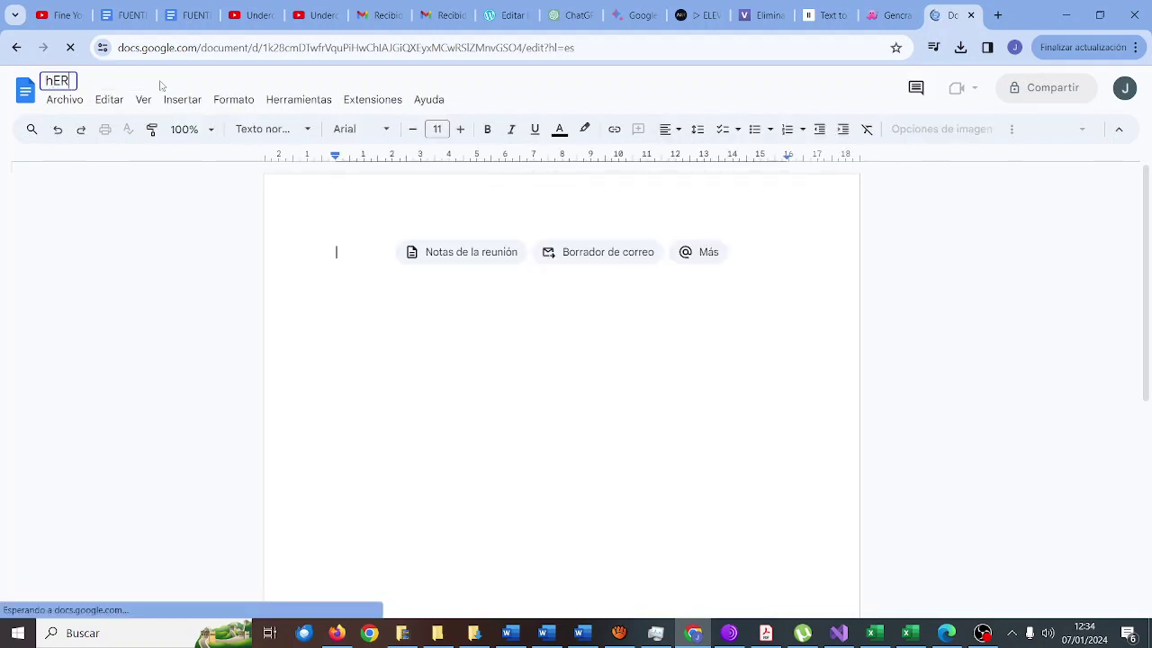
key(BackSpace)
key(BackSpace)
key(BackSpace)
text(H)
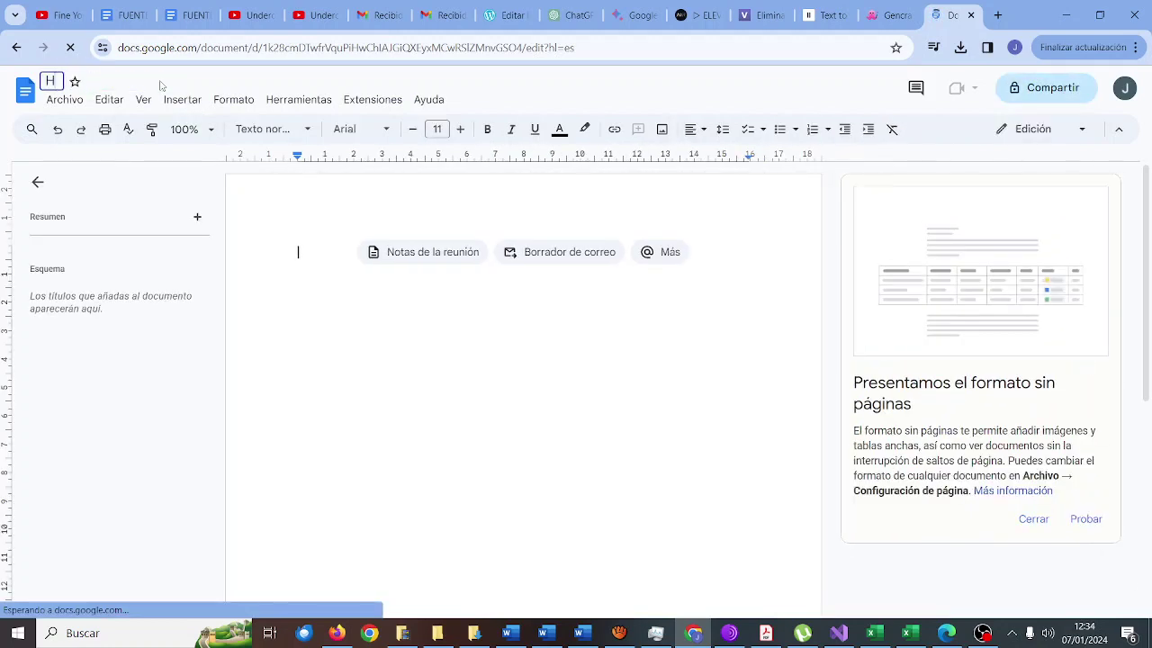
text(erramientas IA AA y JL)
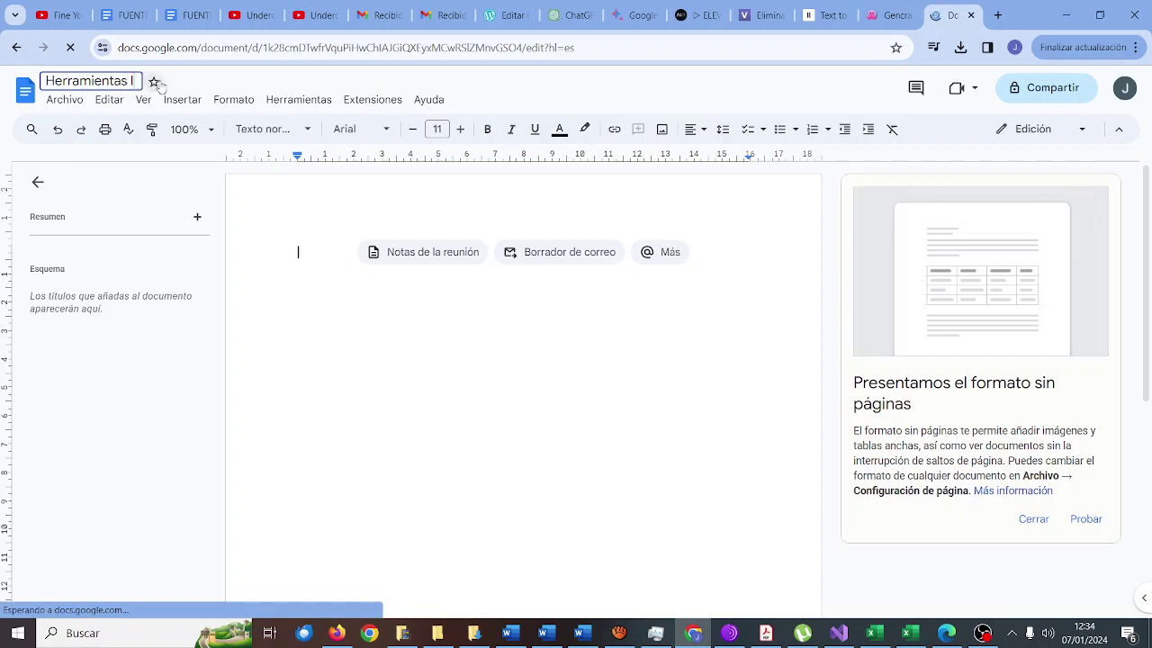
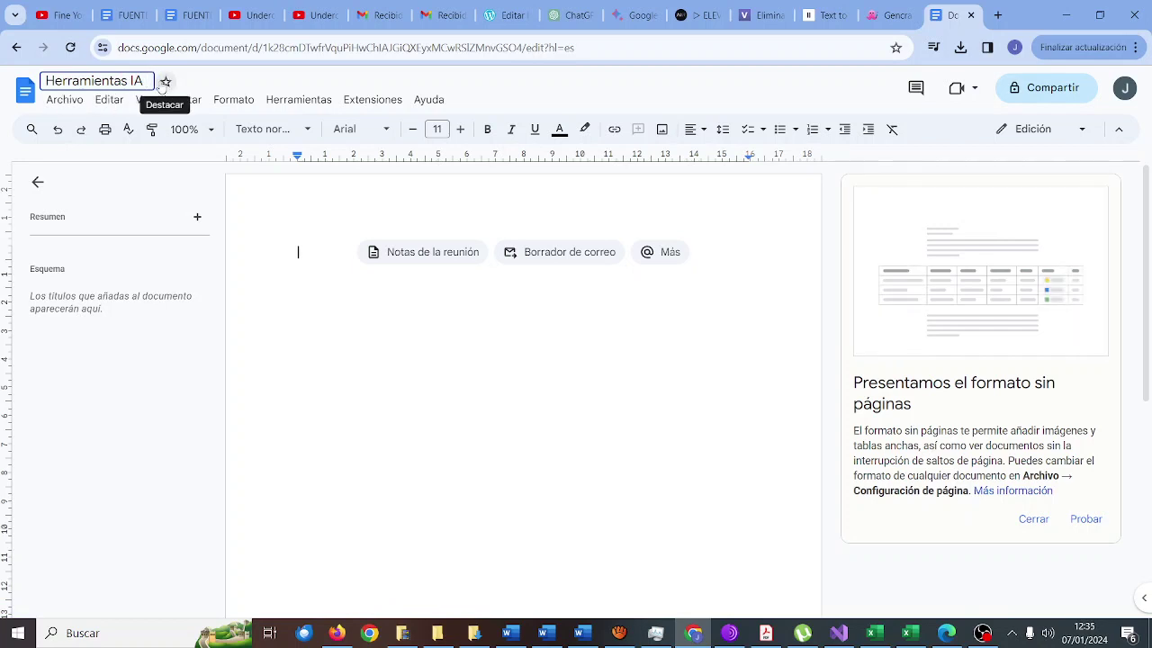
text(AA)
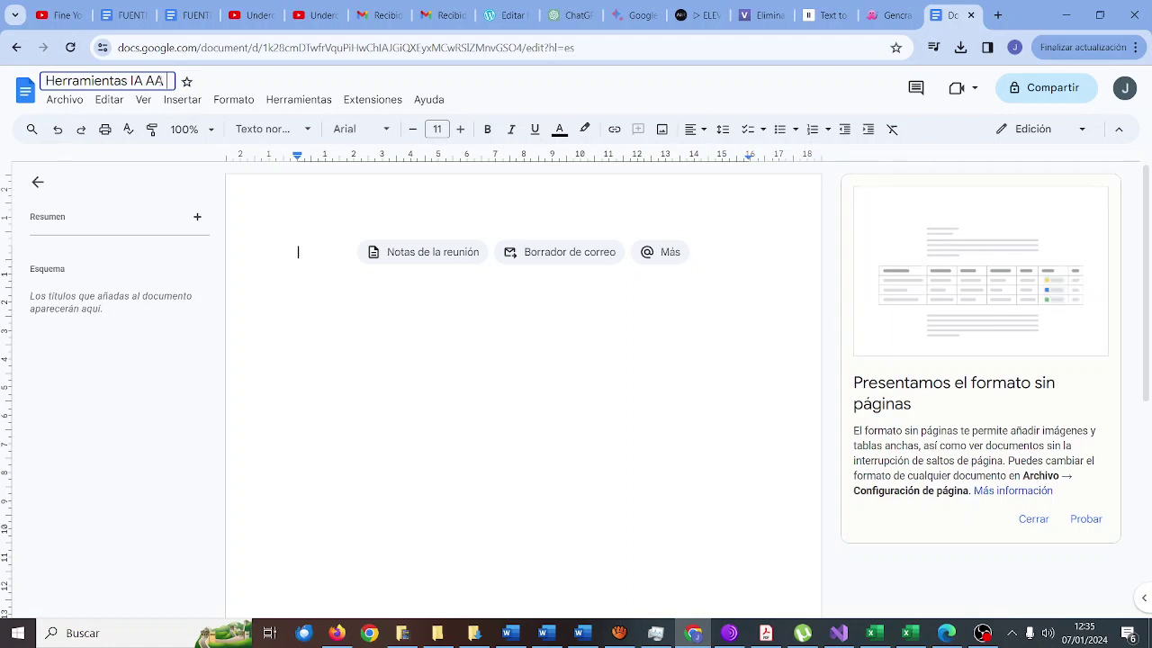
text( y JL)
key(Return)
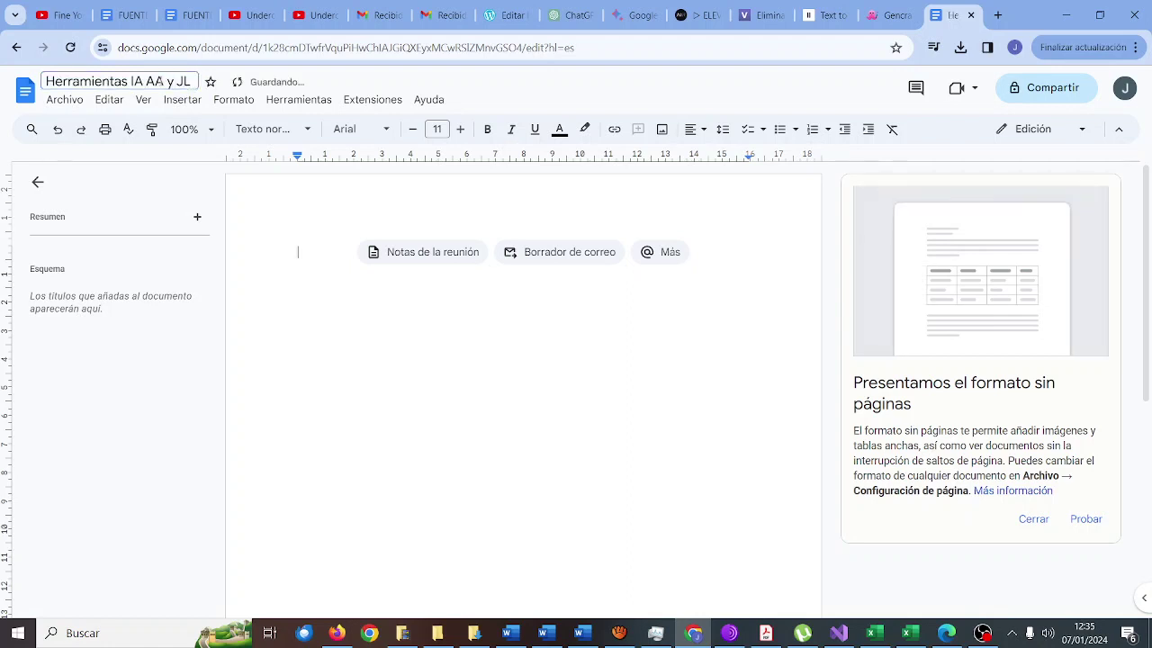
Try to copy the contents of the AI tools table from the WordPress post and return to the Google Docs document
click(510, 16)
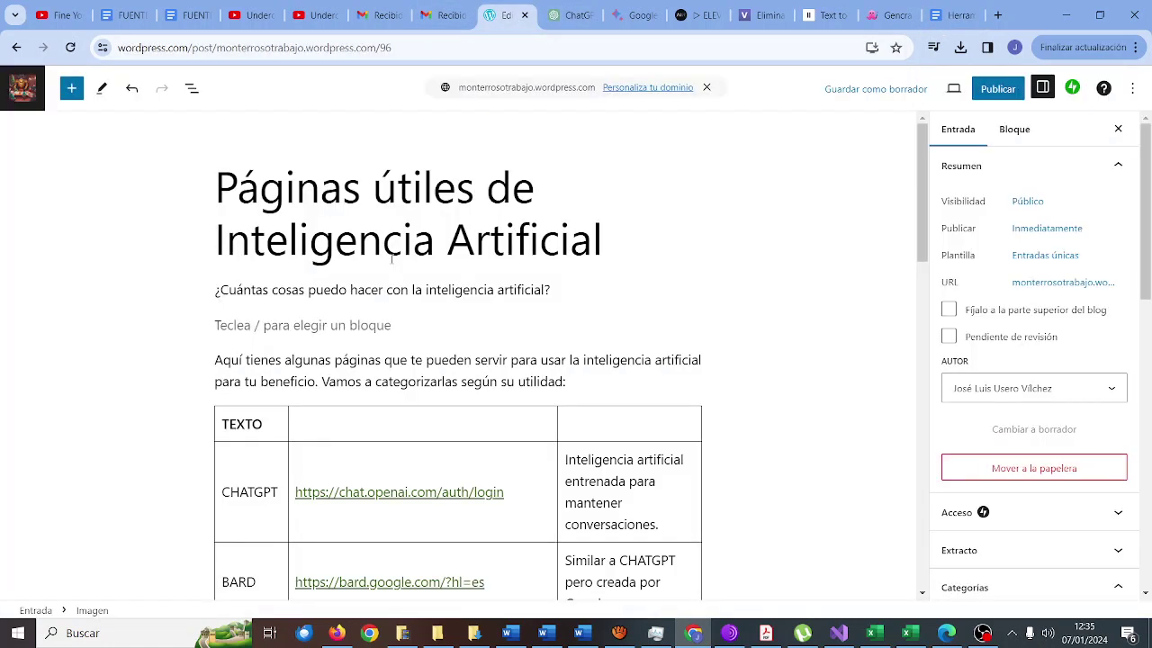
click(301, 440)
scroll(480, 570, down, 10)
scroll(504, 360, up, 2)
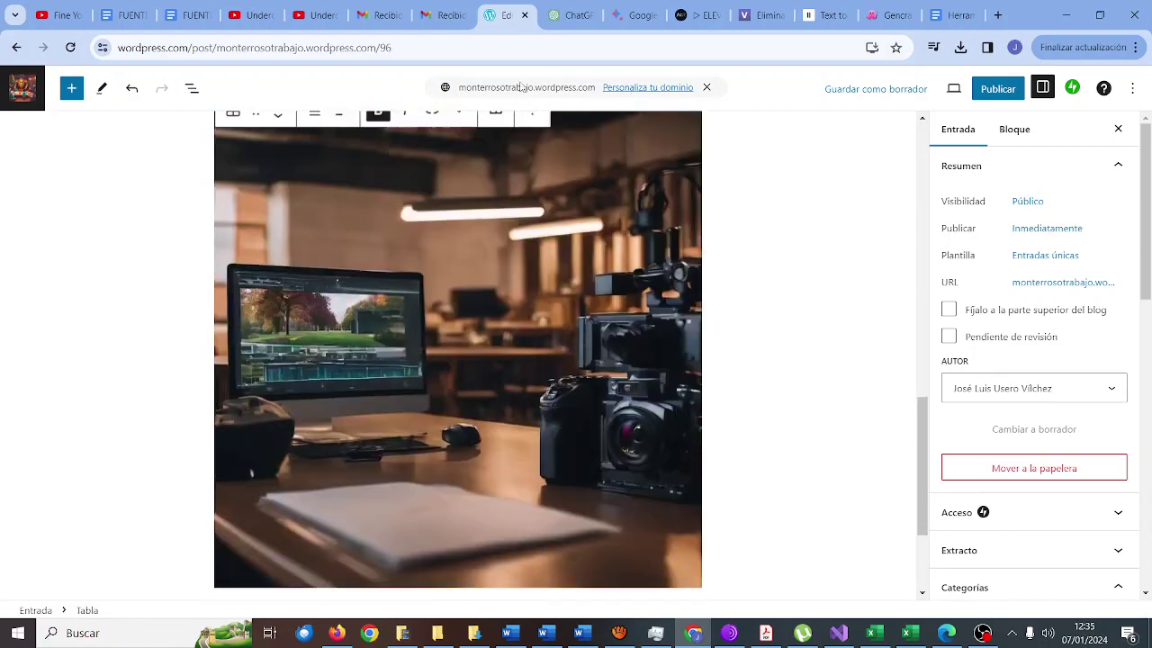
drag(522, 88, 698, 568)
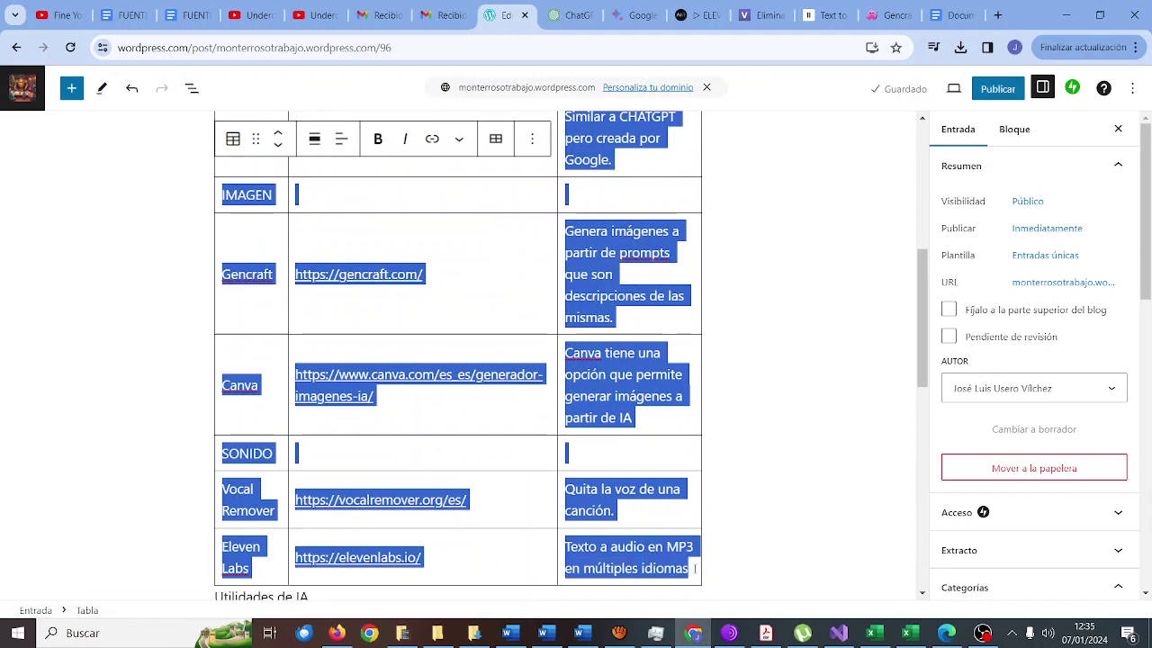
click(956, 15)
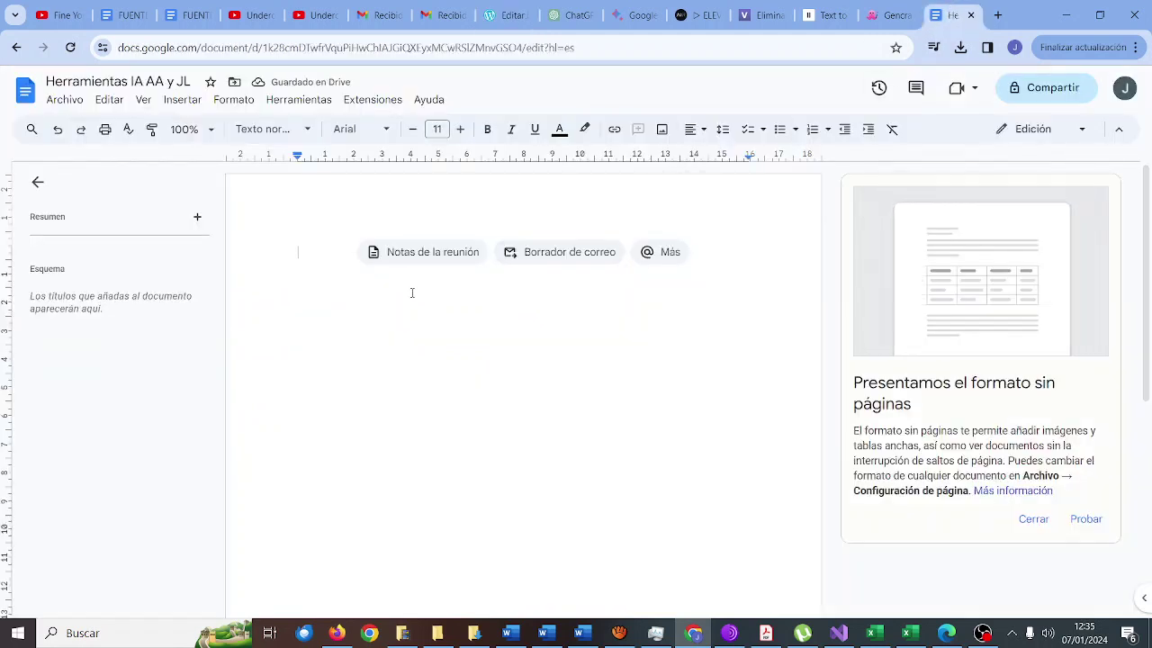
Write "Herramientas IA" and "AA y JL" as two separate lines at the start of the document
text(a)
text(H)
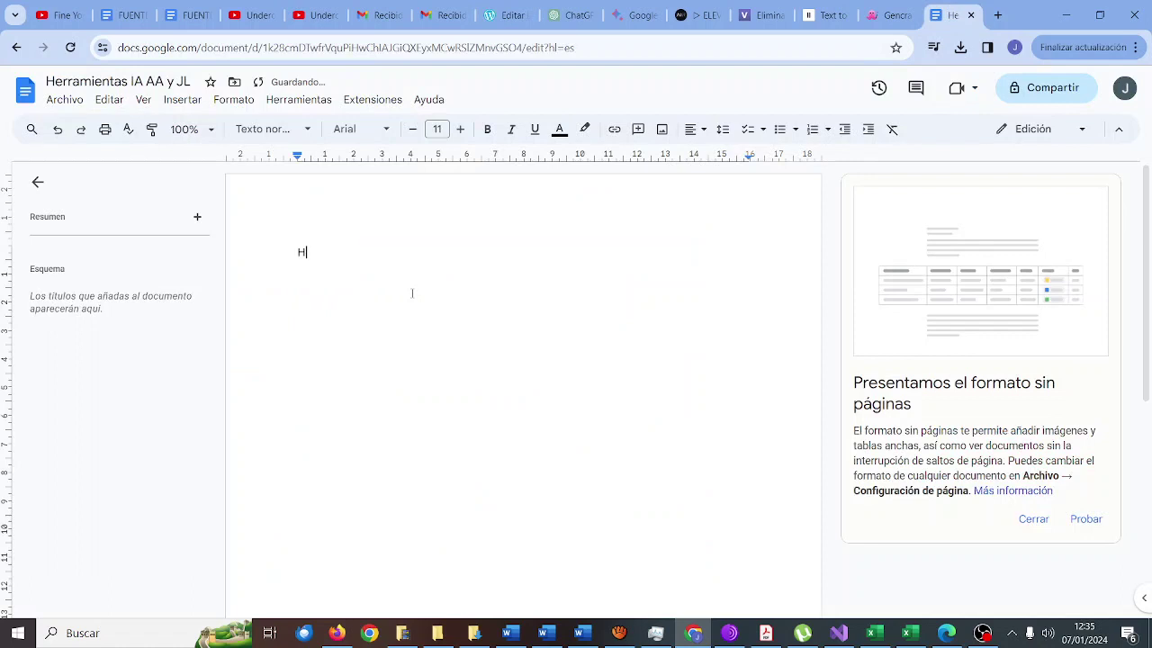
text(erramientas IA)
key(Return)
text(AA y)
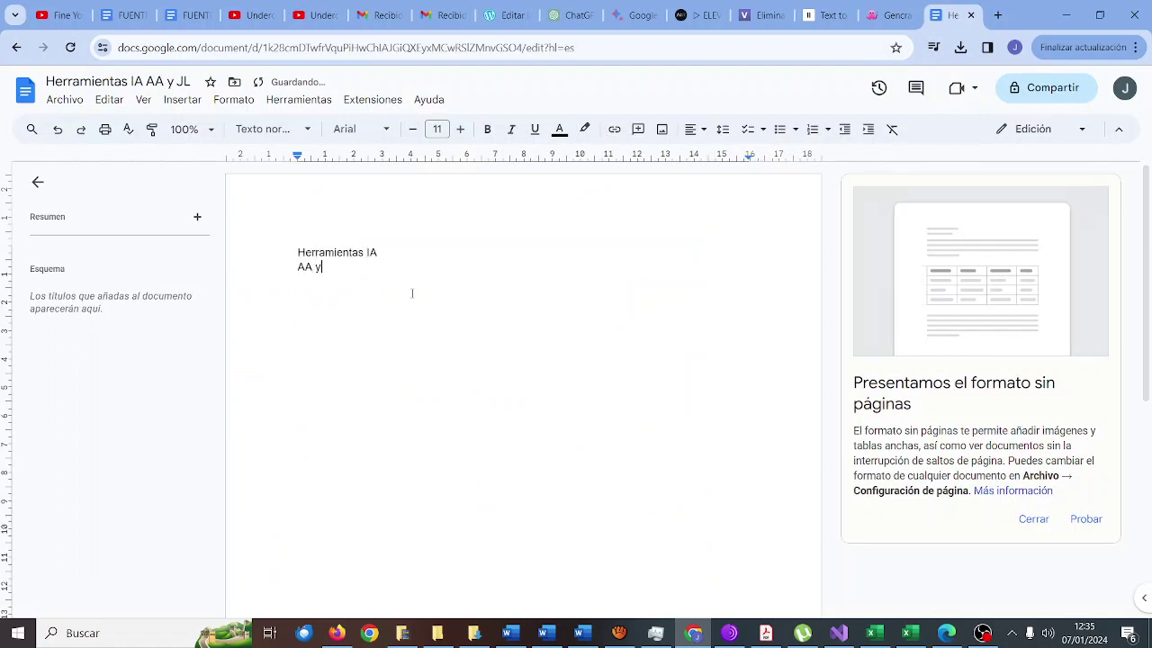
text( JL)
key(Return)
Try to paste the table below the two lines, undo the paste, and look for a copy option on the WordPress post's table
text(https://elevenlabs.io/)
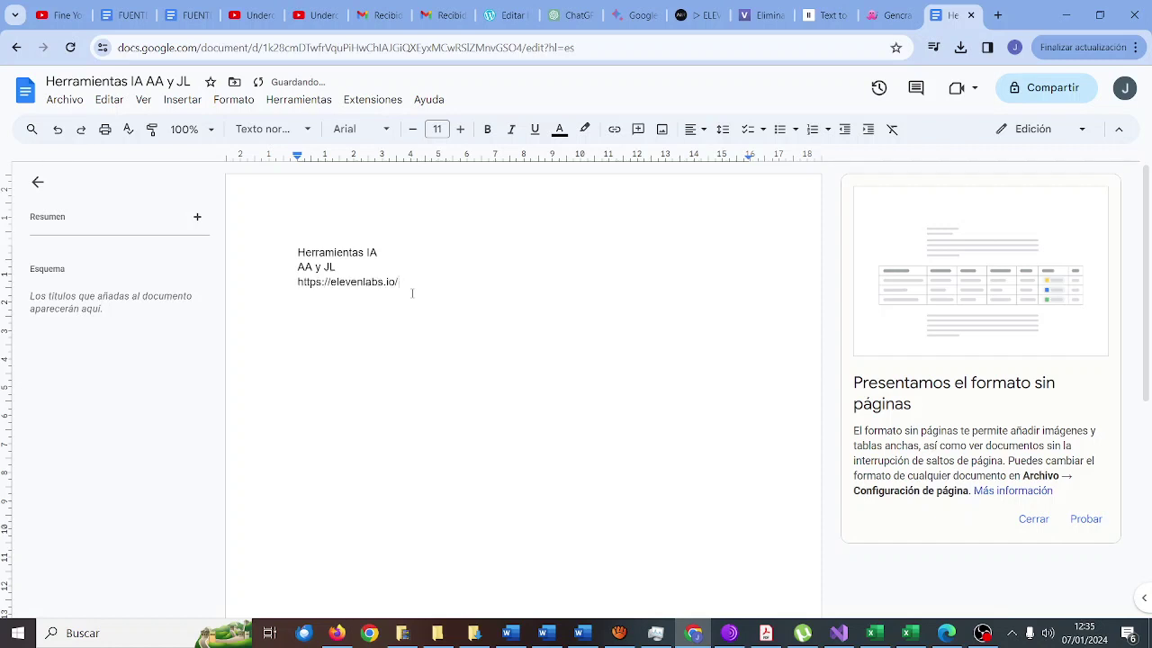
key(ctrl+z)
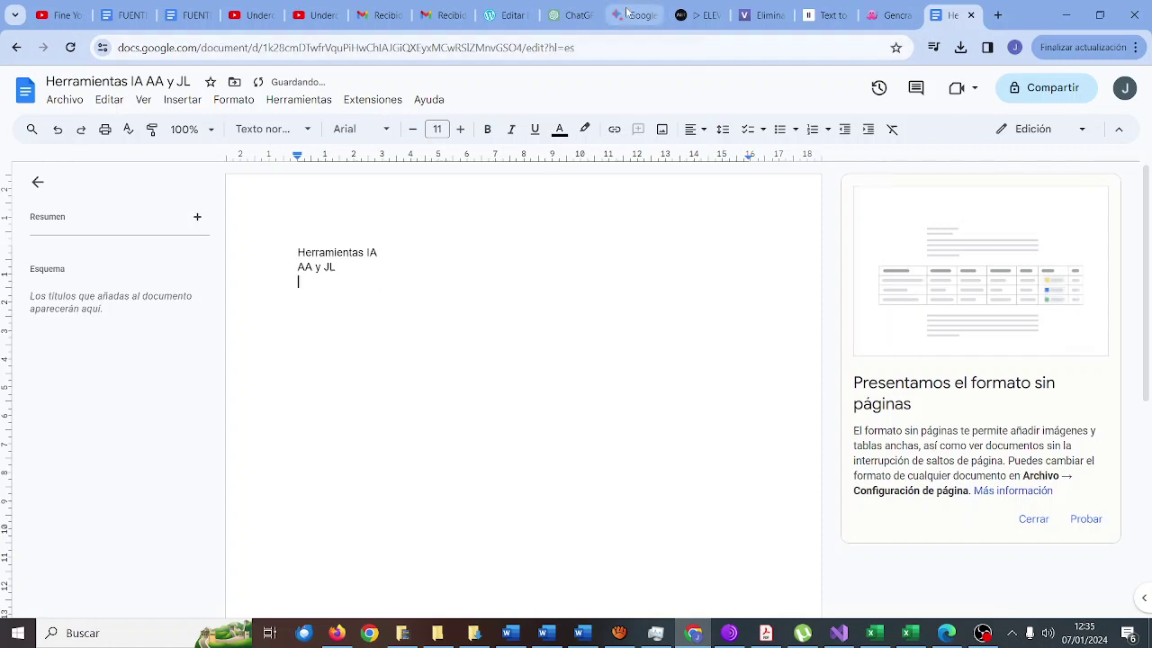
click(516, 20)
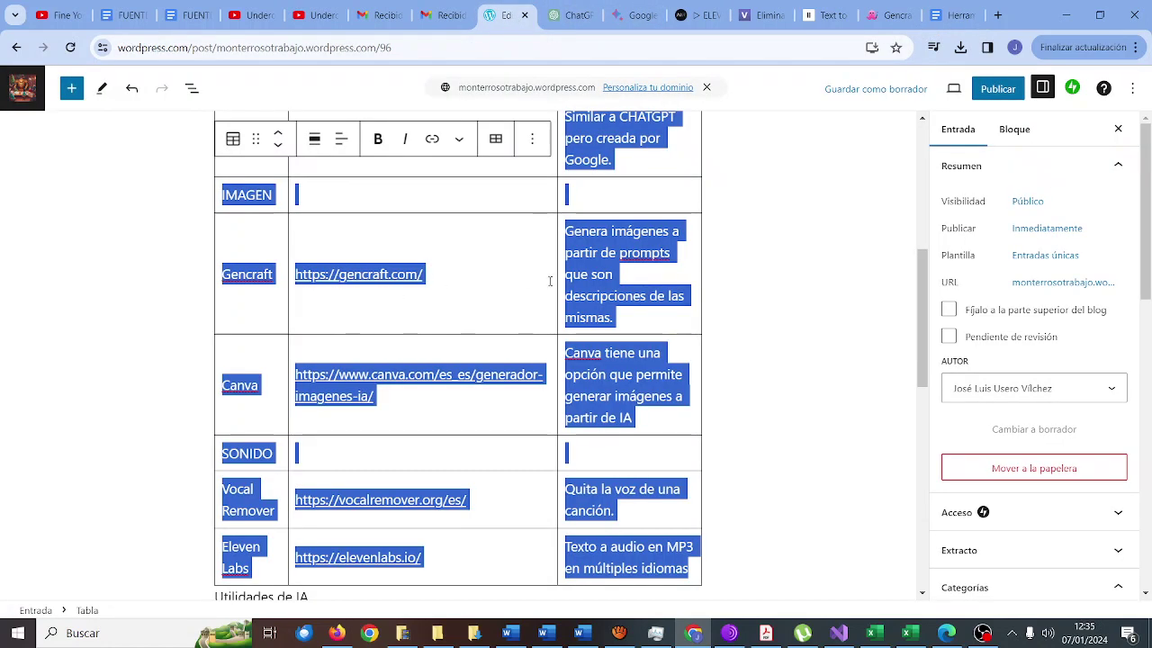
right_click(601, 275)
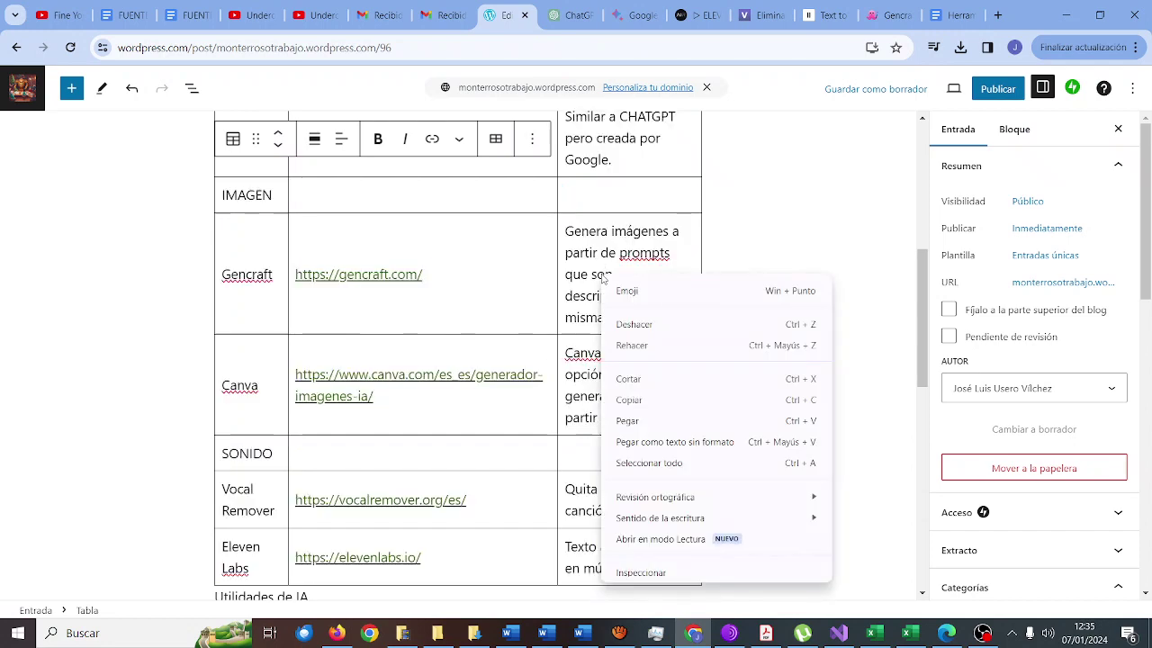
scroll(446, 333, up, 6)
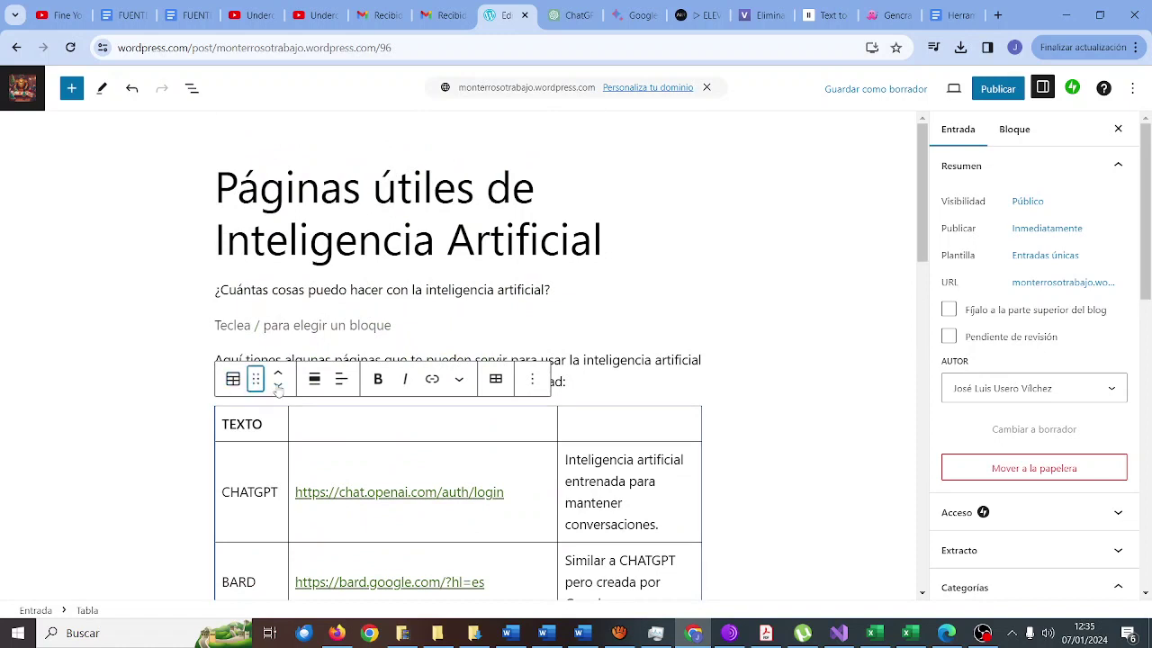
click(233, 380)
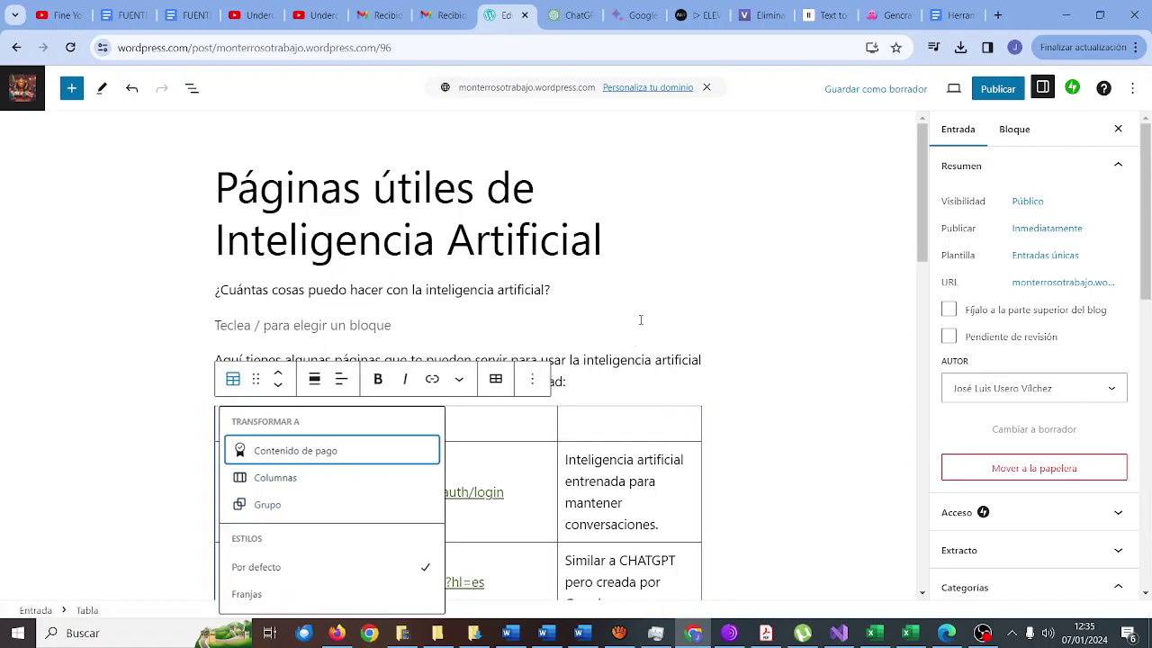
click(641, 318)
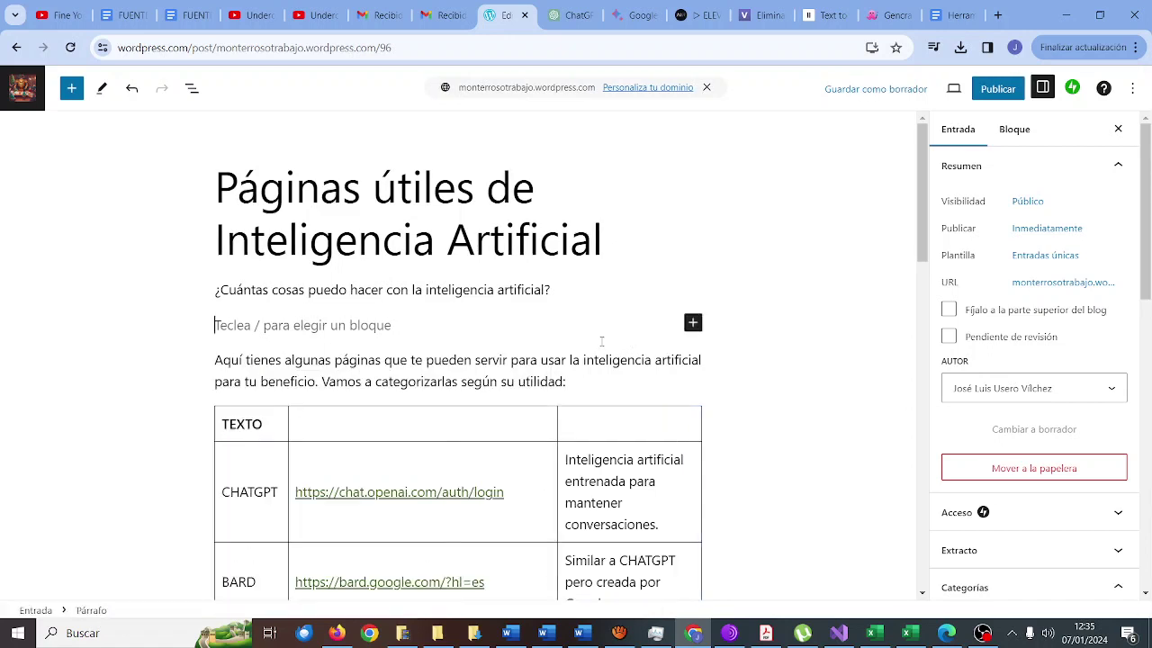
Try to copy the whole table block from the post and paste it below "AA y JL" in Google Docs, and undo the paste
click(496, 423)
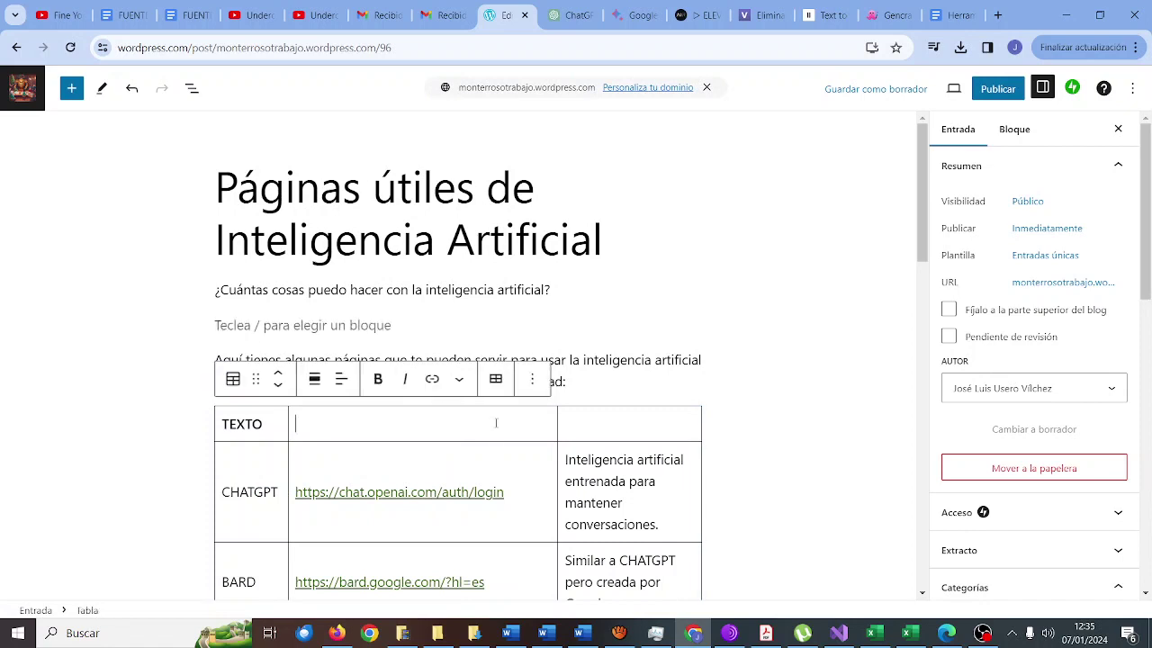
click(534, 381)
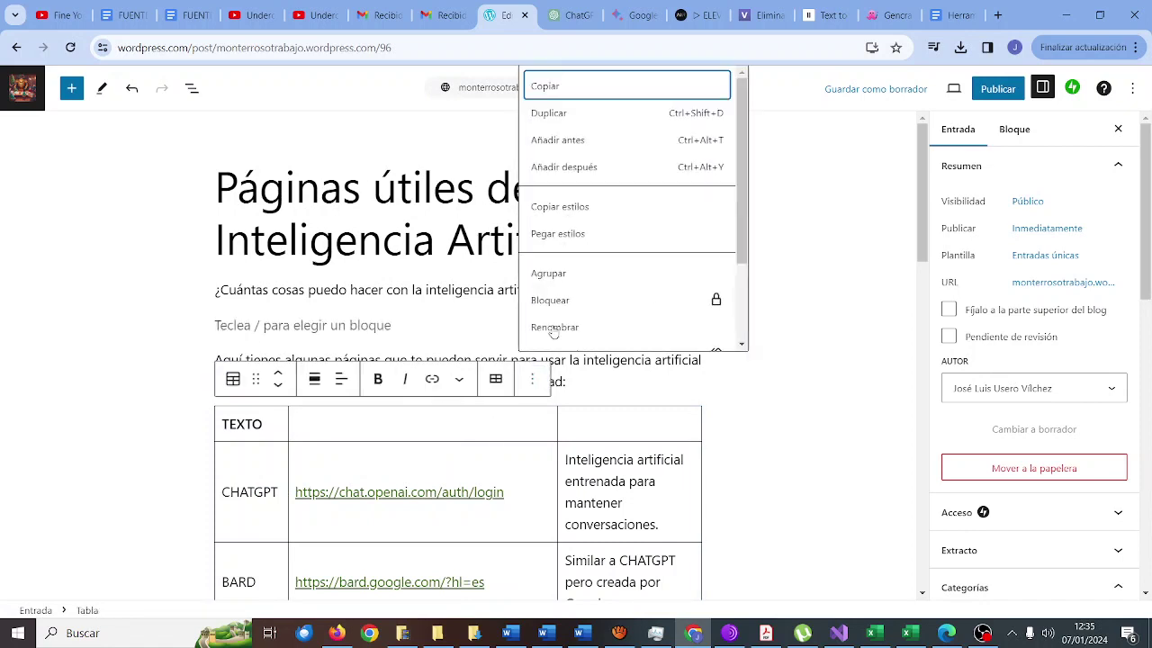
click(559, 90)
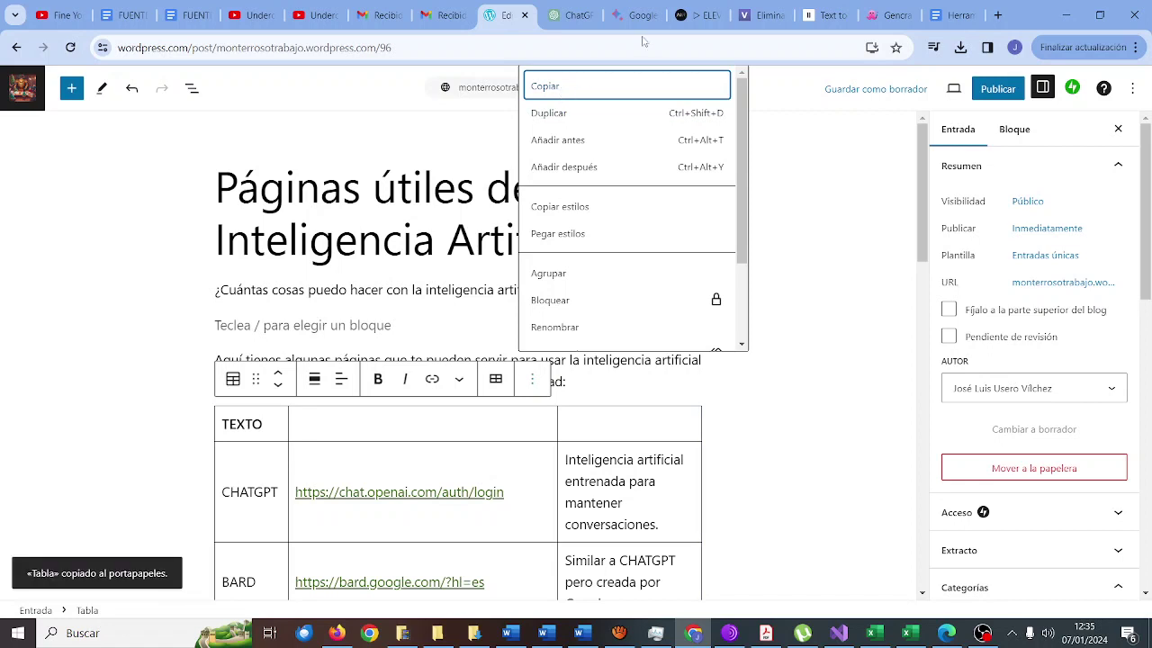
click(939, 17)
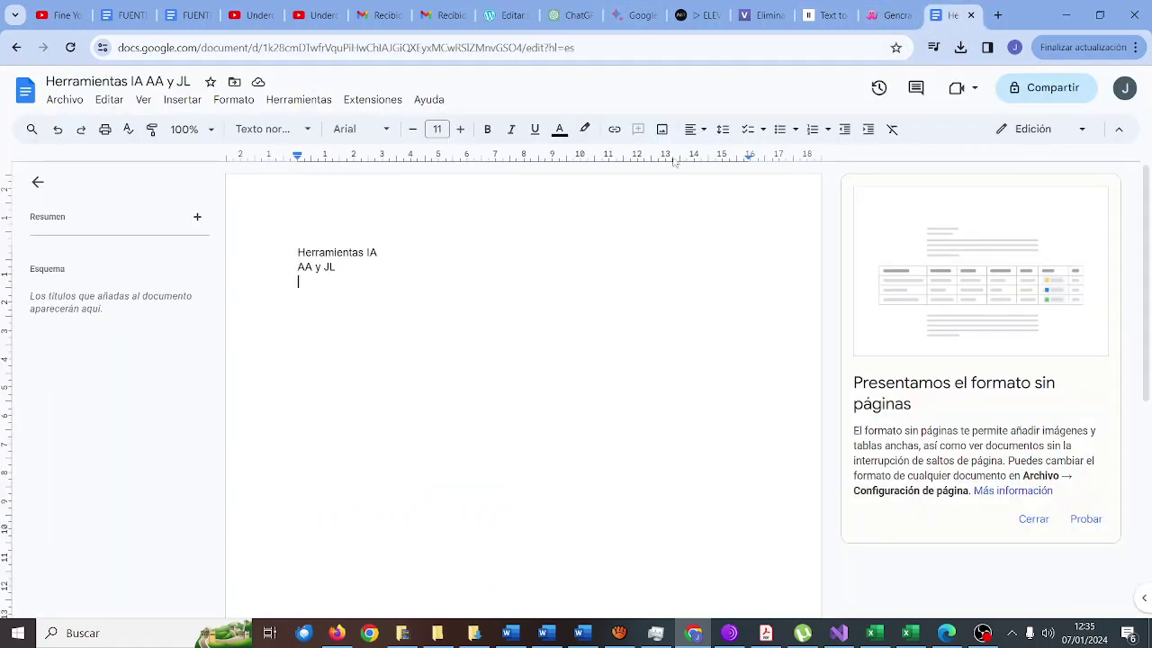
key(ctrl+v)
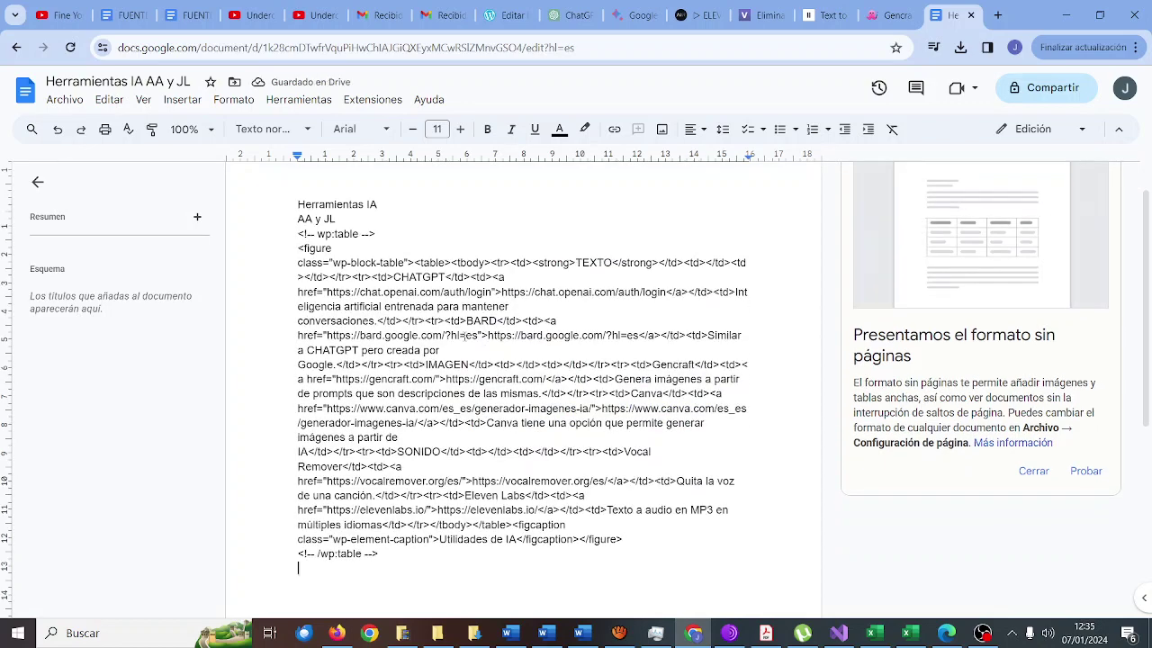
key(ctrl+z)
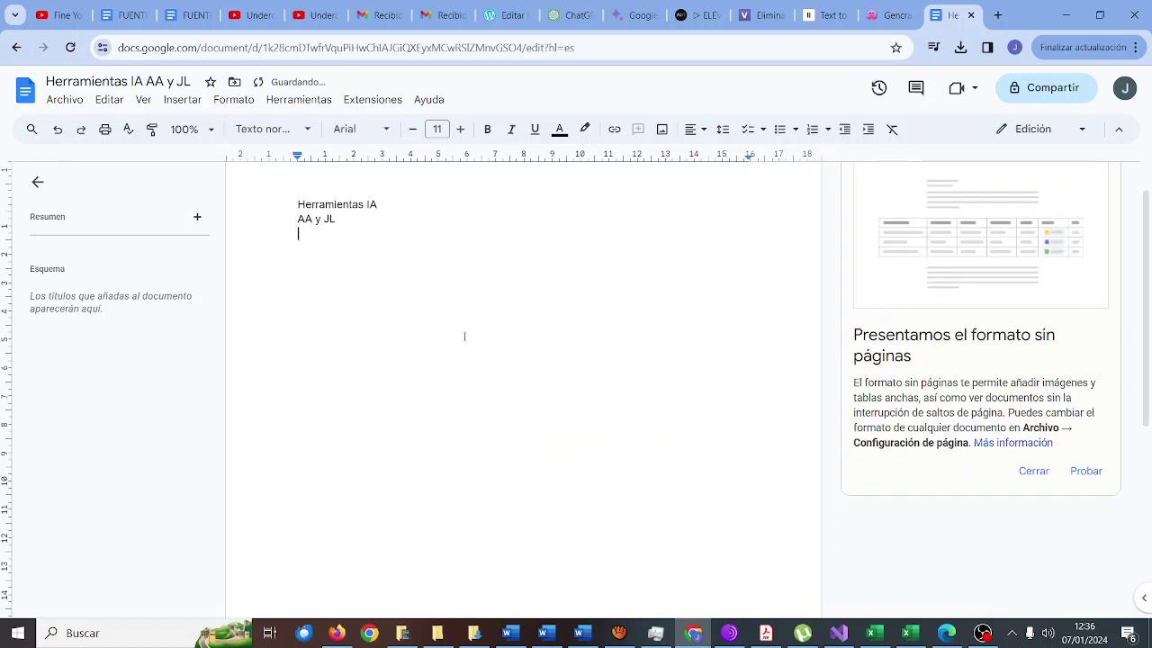
Try to select the WordPress table's text from the TEXTO row through the caption "Utilidades de IA"
click(507, 16)
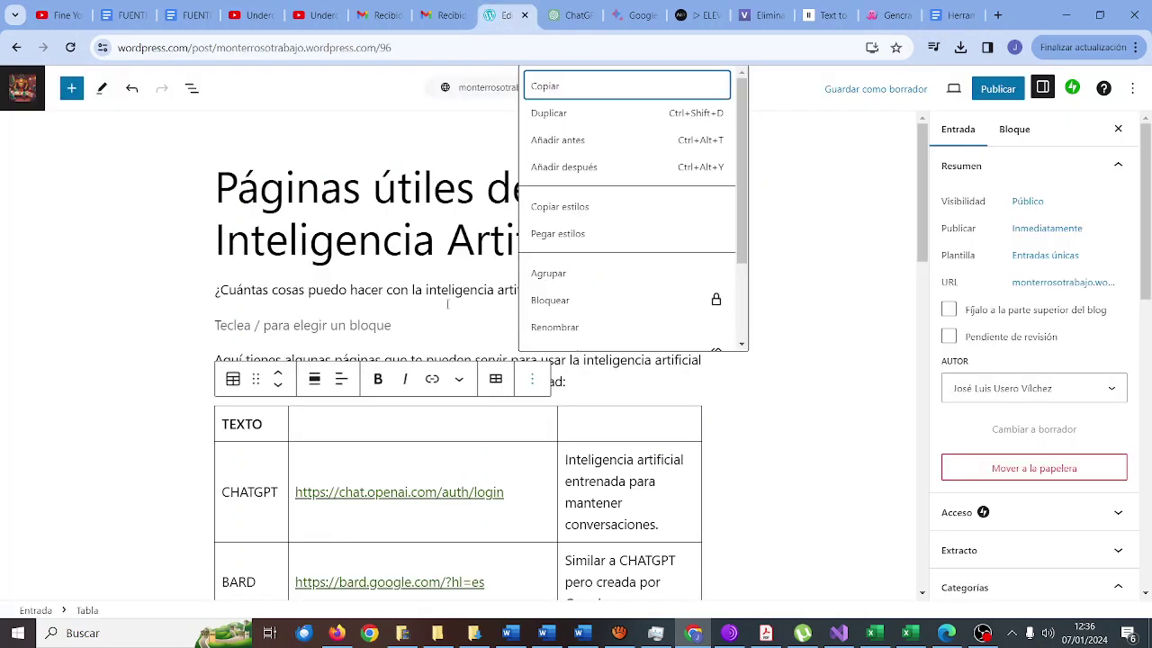
click(433, 329)
scroll(433, 329, down, 2)
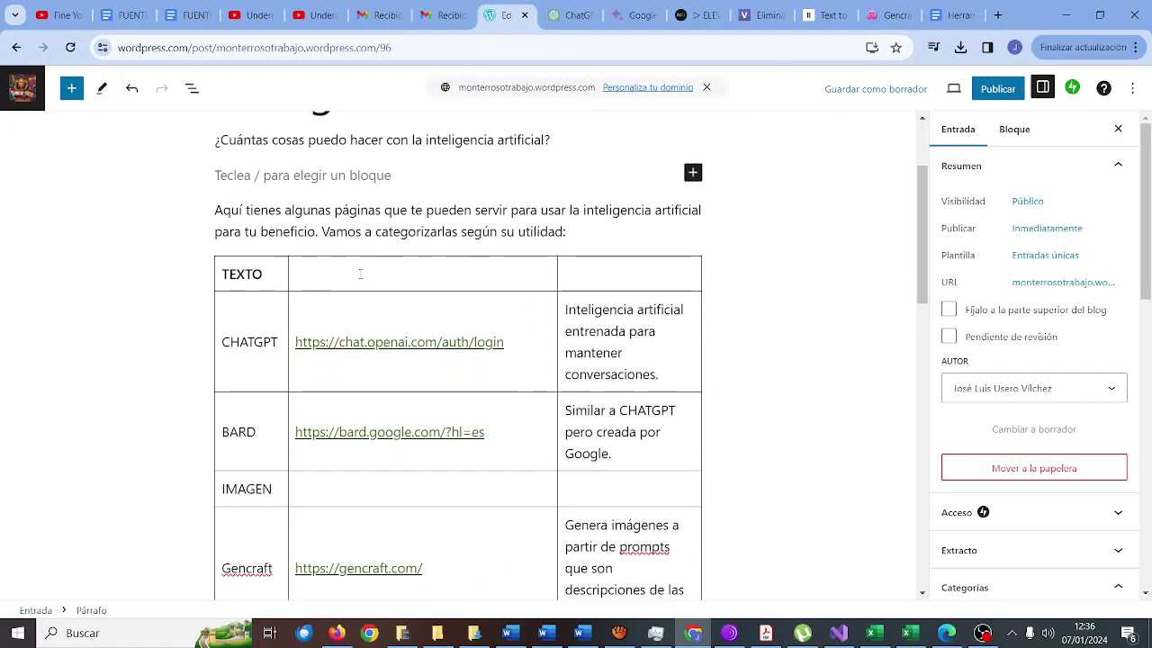
click(280, 274)
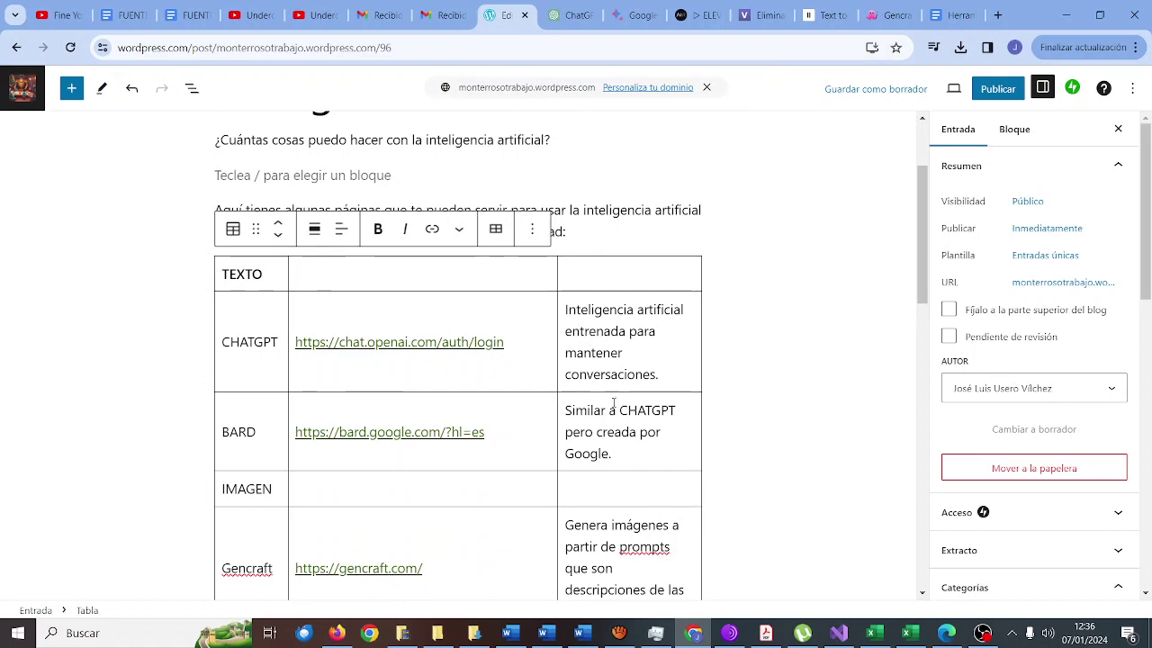
drag(223, 274, 649, 255)
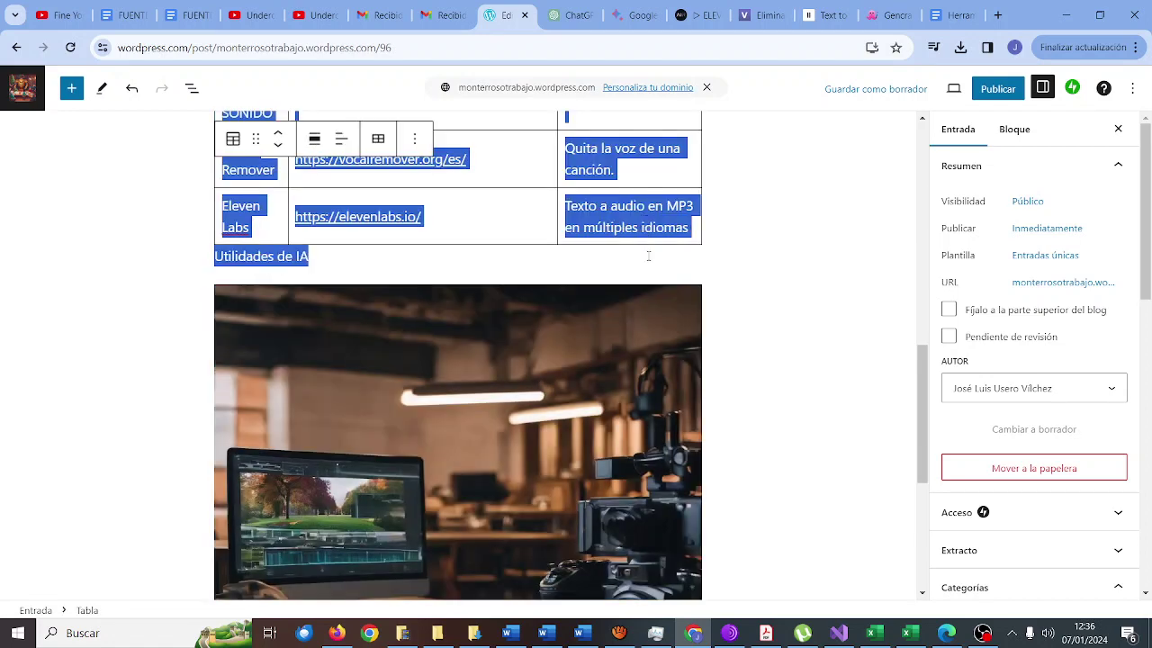
right_click(284, 255)
click(283, 257)
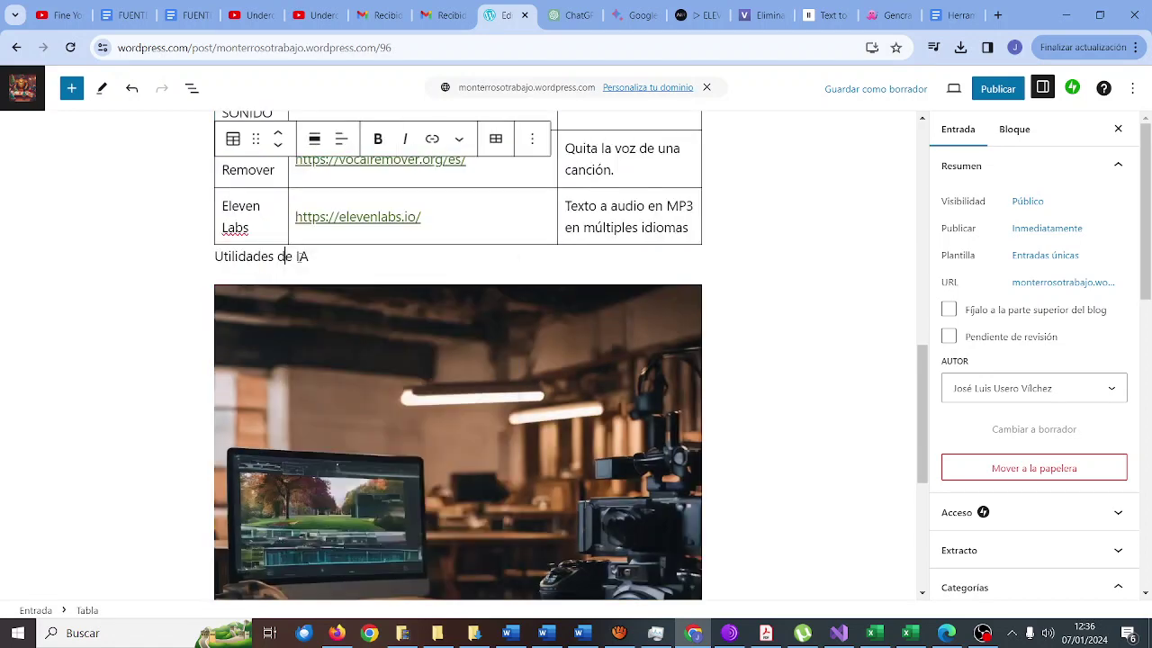
Try selecting the post's table content again and pasting it into the Google Docs document, and undo the paste
drag(308, 257, 268, 256)
drag(213, 214, 574, 501)
click(230, 260)
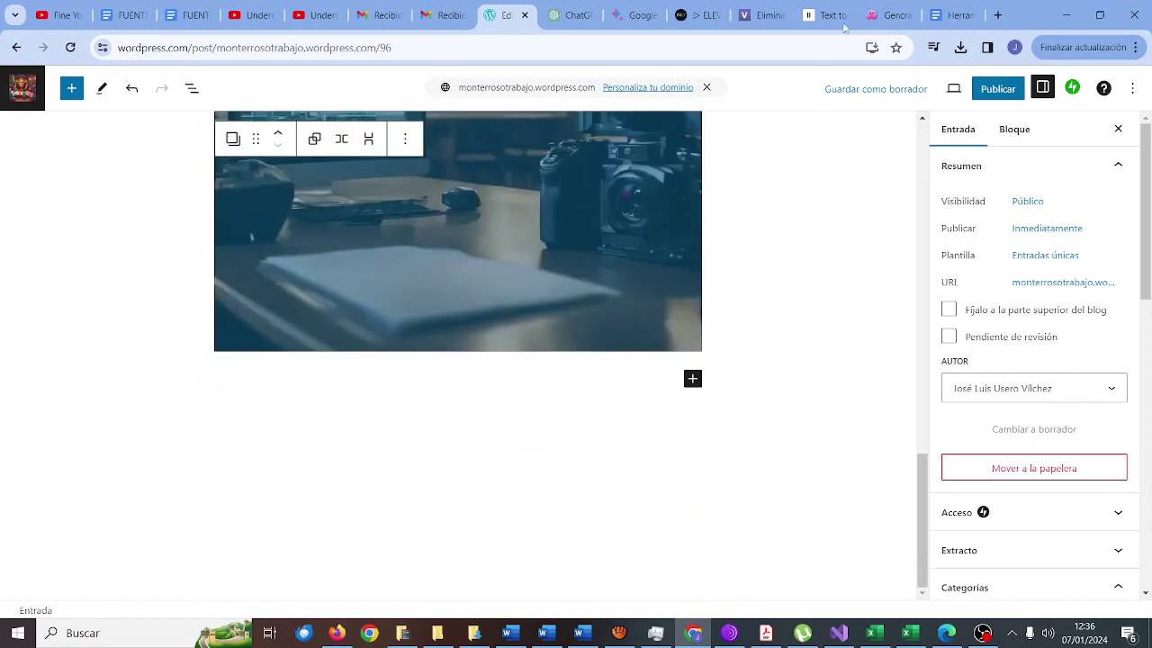
click(956, 15)
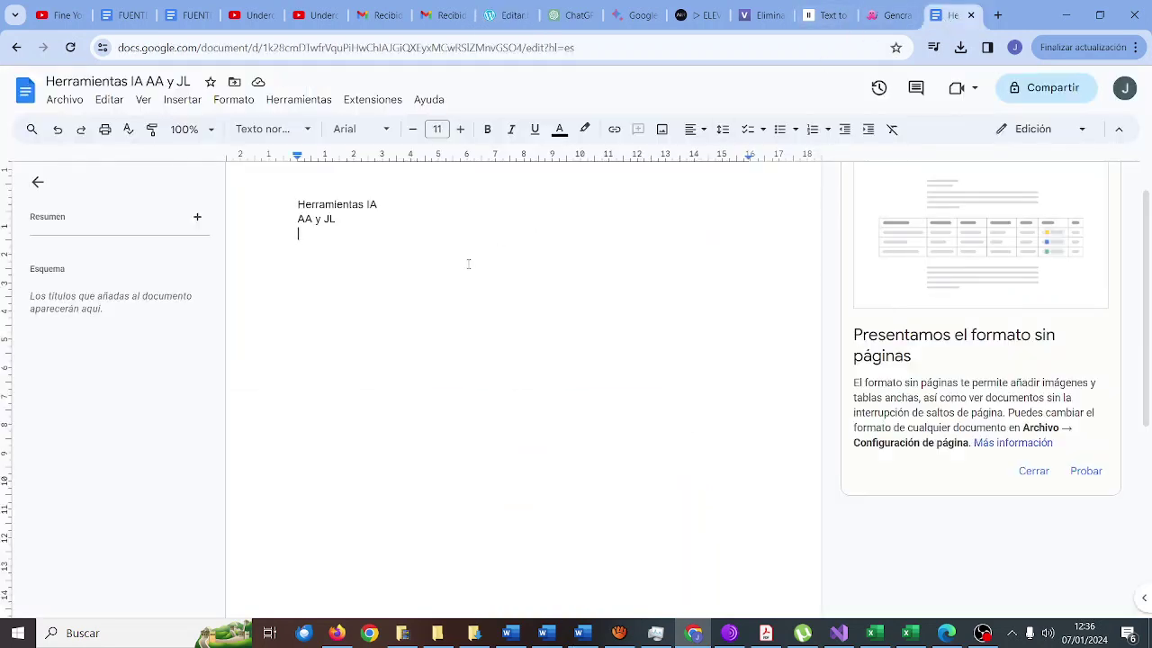
key(ctrl+v)
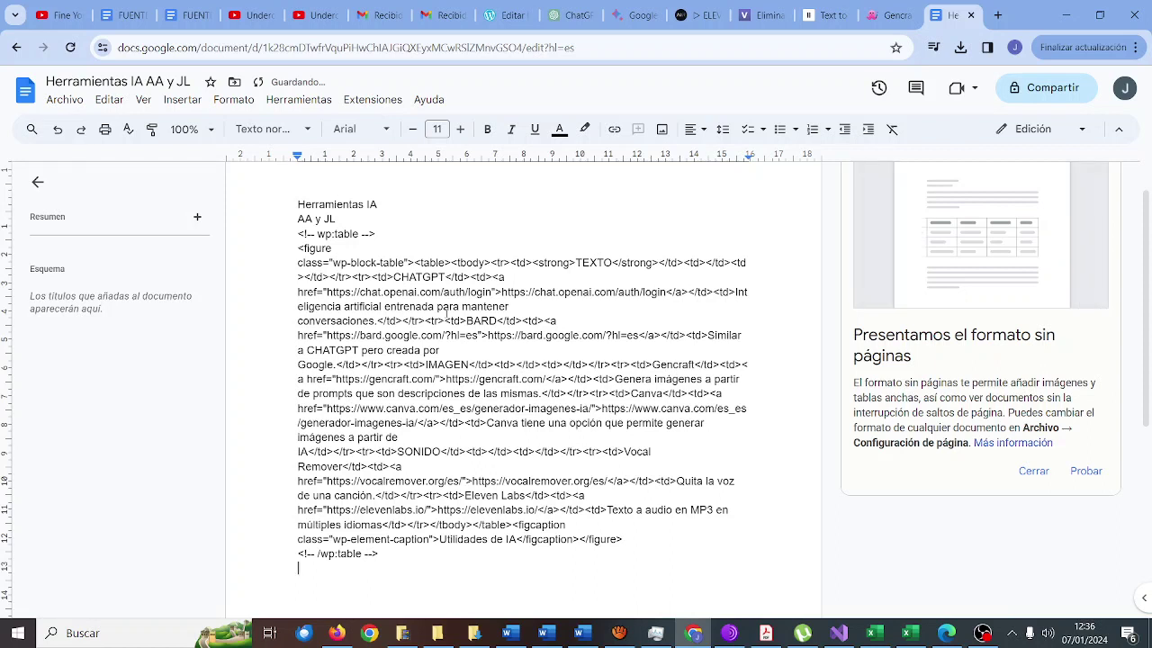
key(ctrl+z)
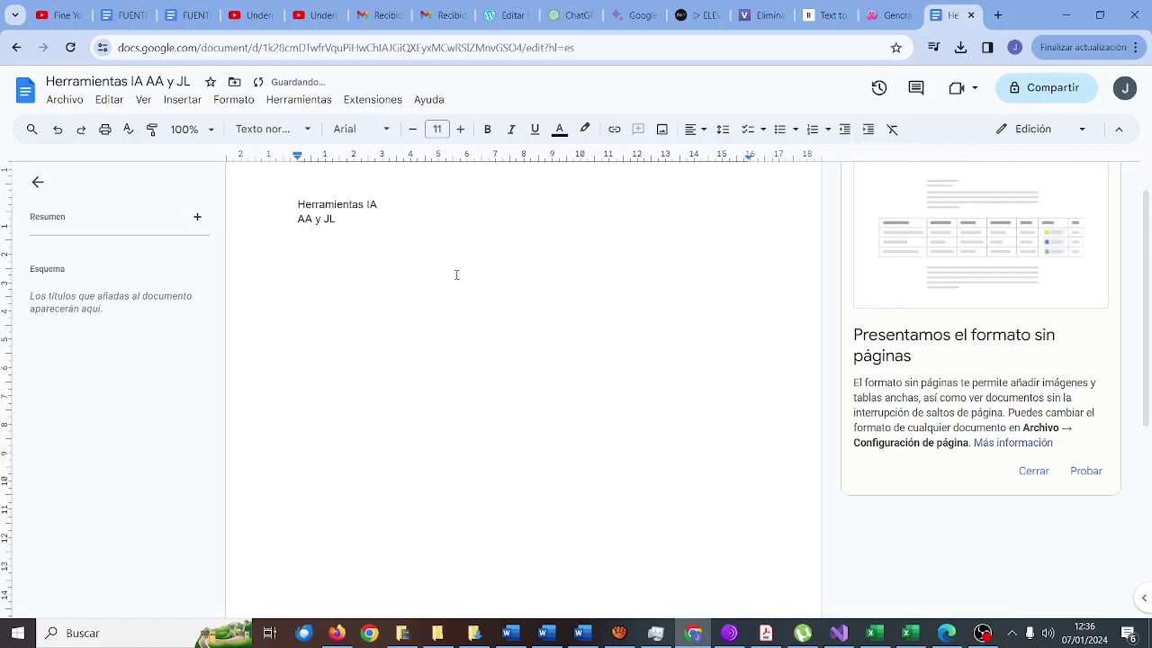
Centre the two heading lines "Herramientas IA" and "AA y JL" in the document
drag(358, 225, 250, 196)
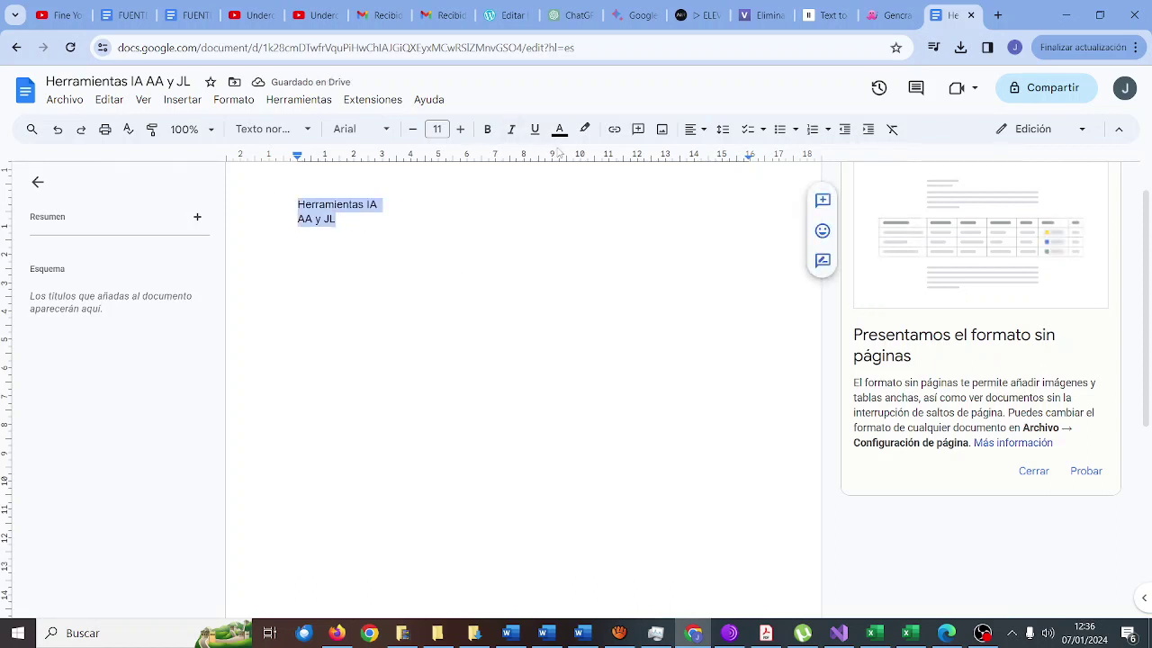
click(694, 129)
click(716, 158)
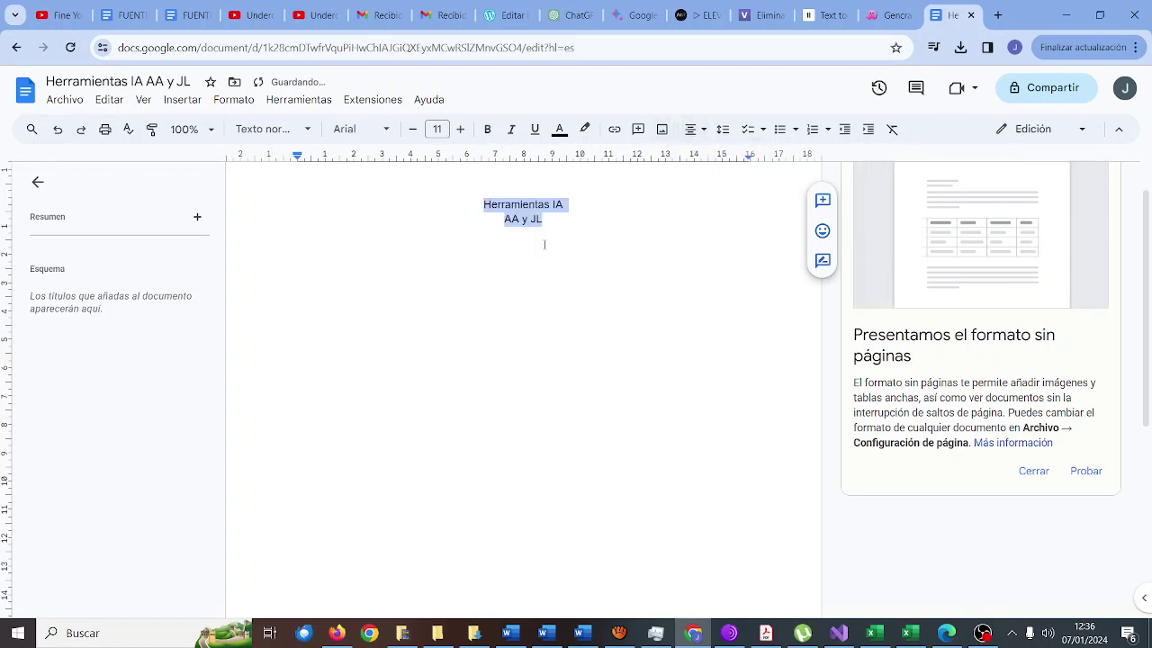
Copy the selected table and image blocks from the WordPress post and paste them below "AA y JL" in the Google Docs document
click(543, 245)
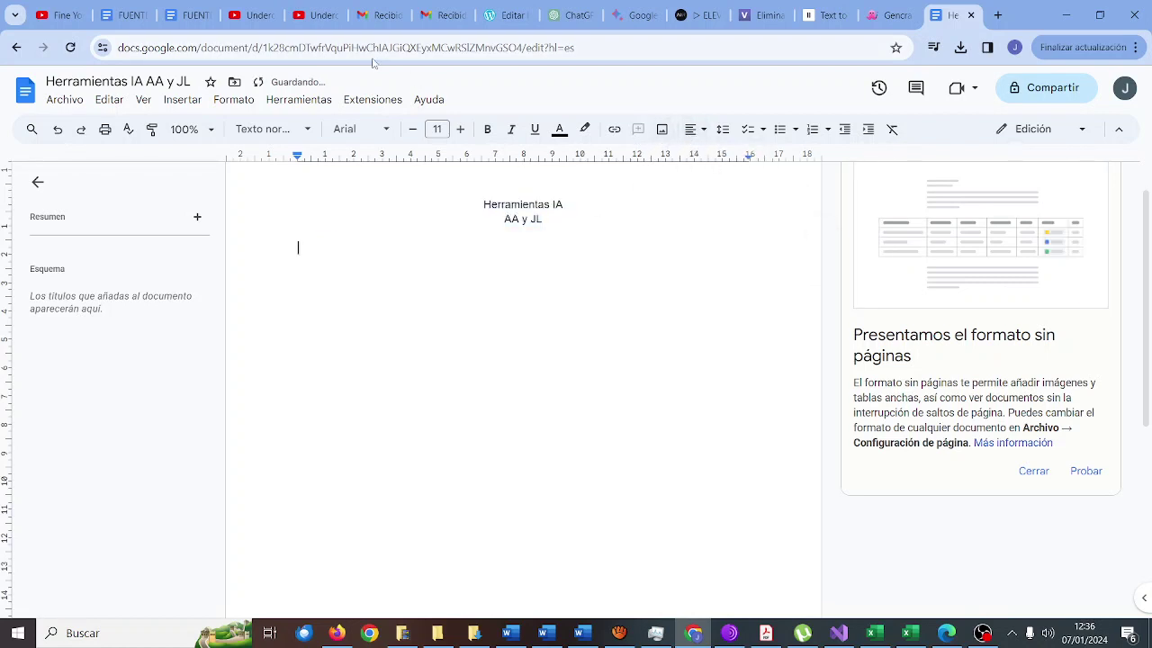
click(508, 16)
scroll(485, 247, up, 5)
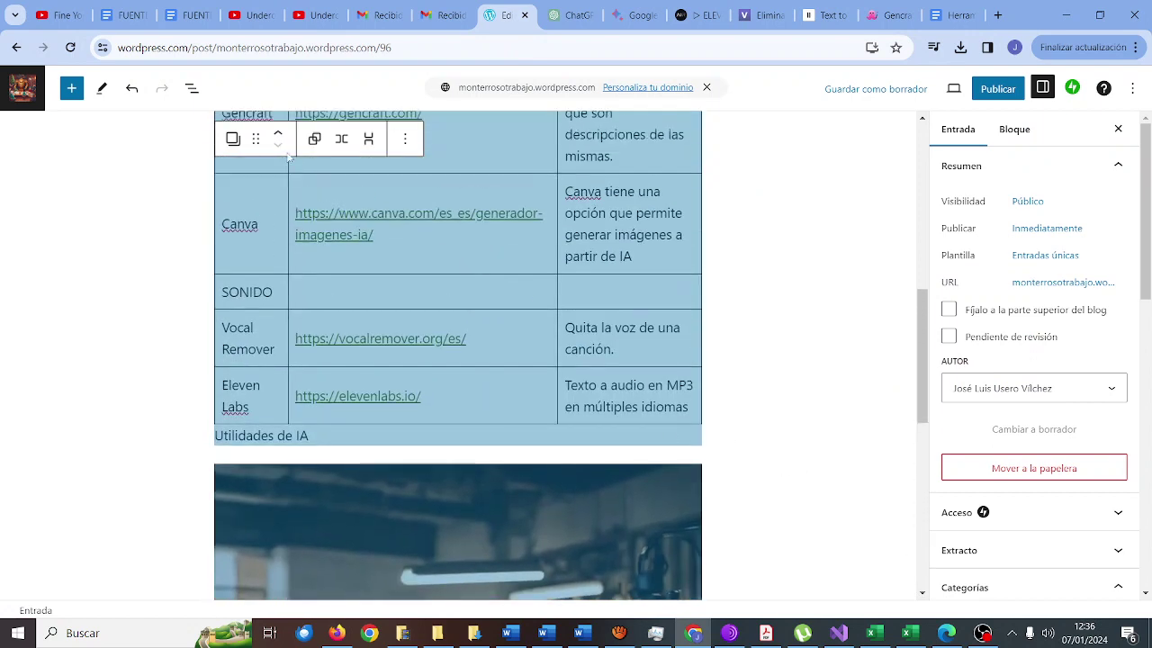
click(233, 139)
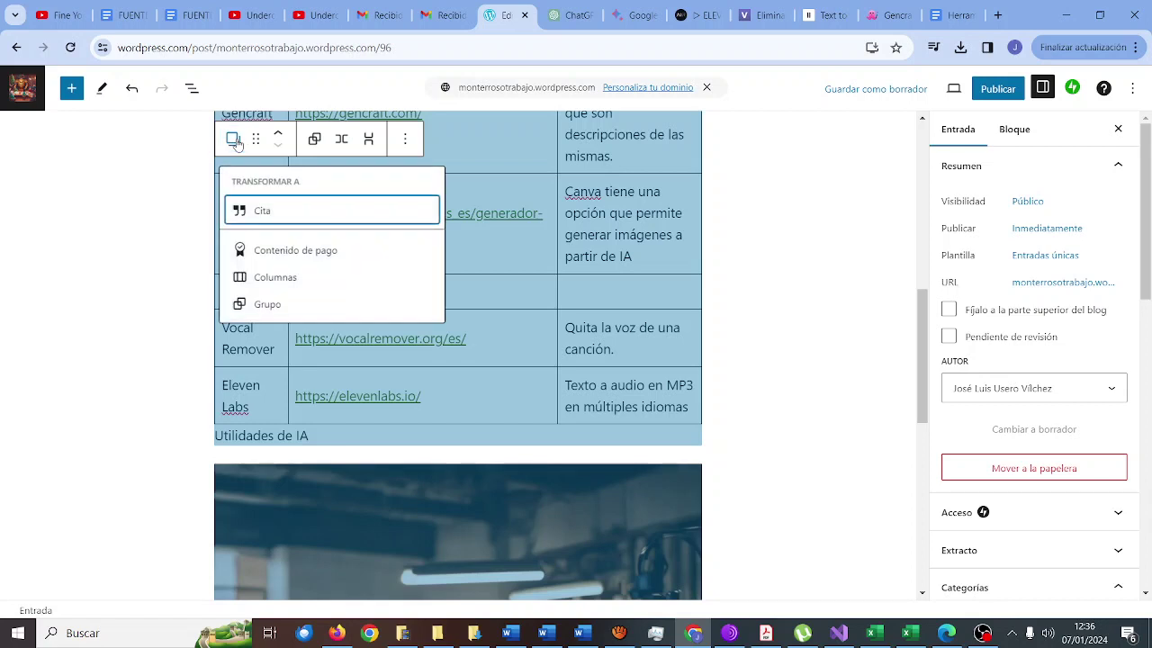
click(406, 139)
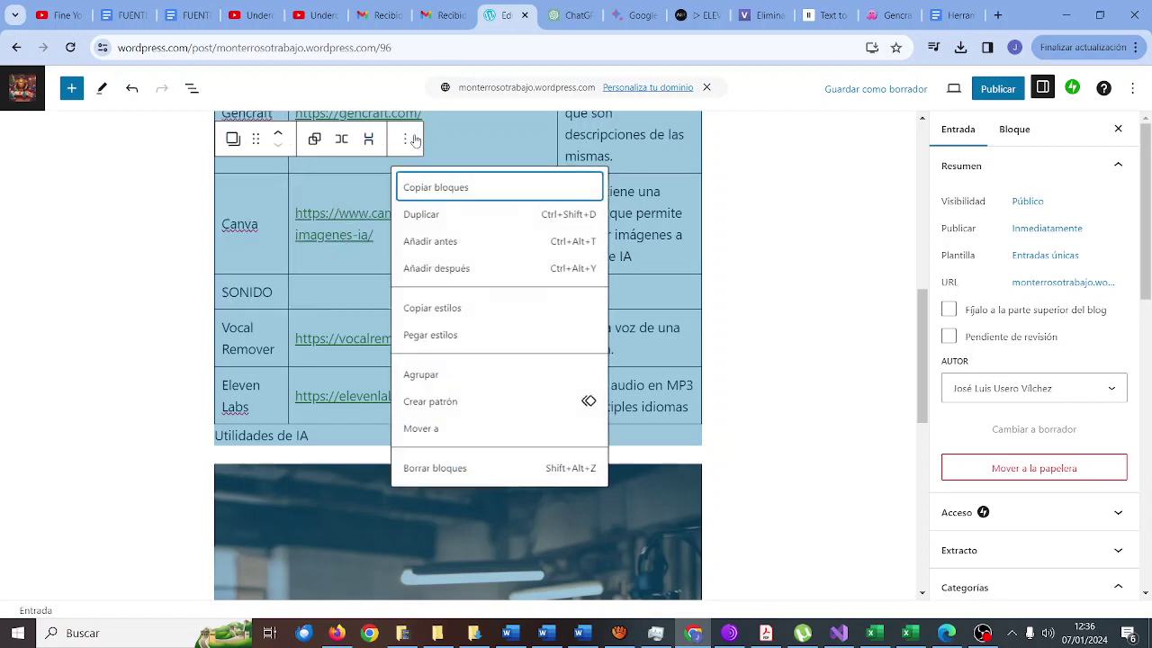
click(441, 189)
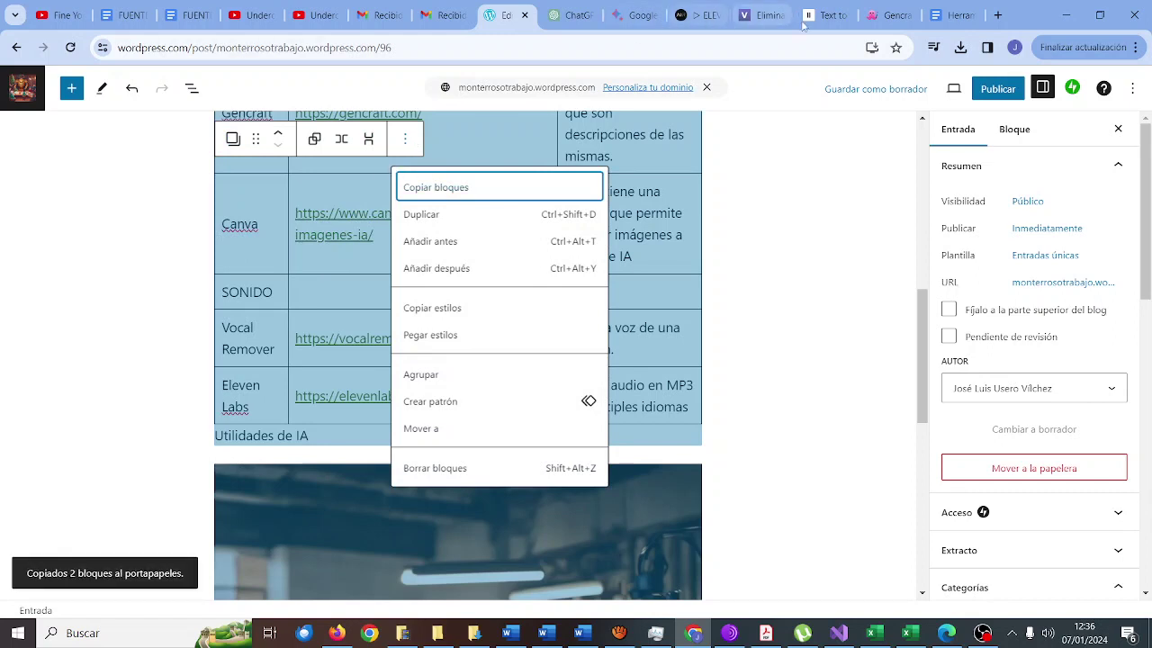
click(941, 18)
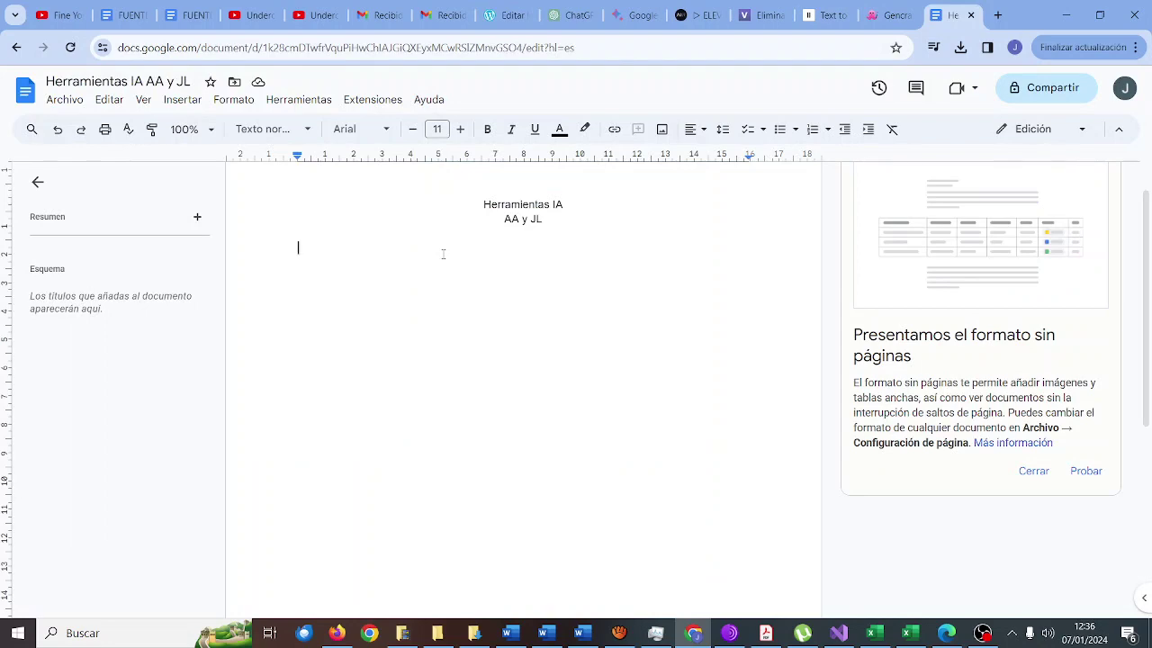
key(ctrl+v)
scroll(444, 255, up, 2)
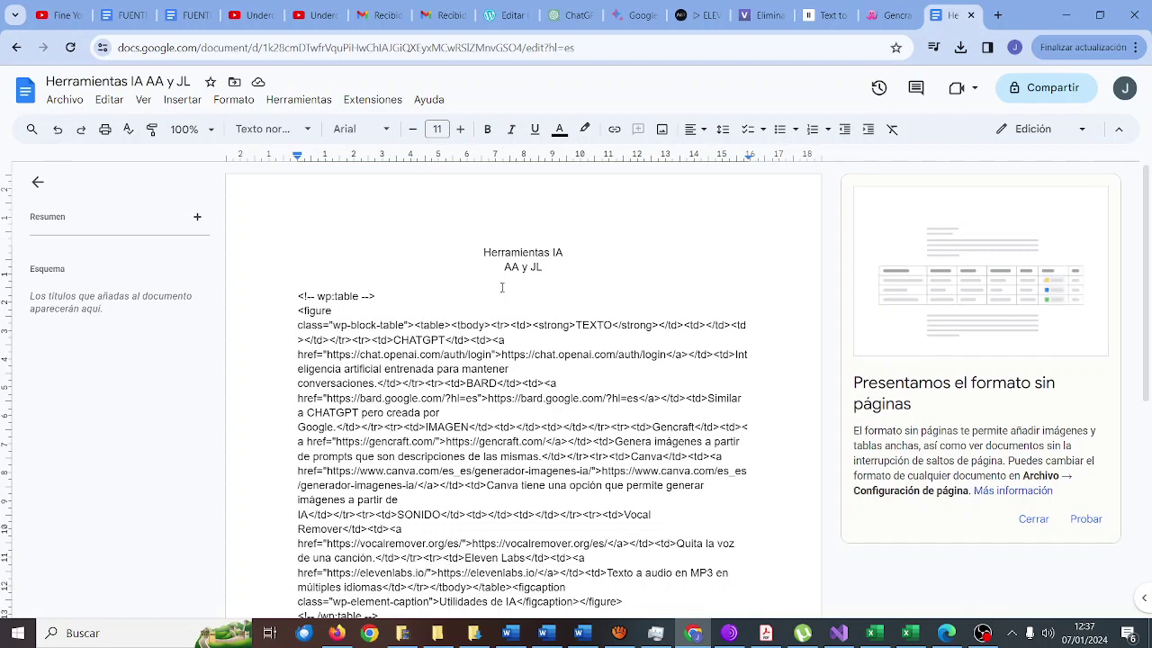
Share the document "Herramientas IA AA y JL" with general access set to "Cualquier persona con el enlace"
click(1010, 90)
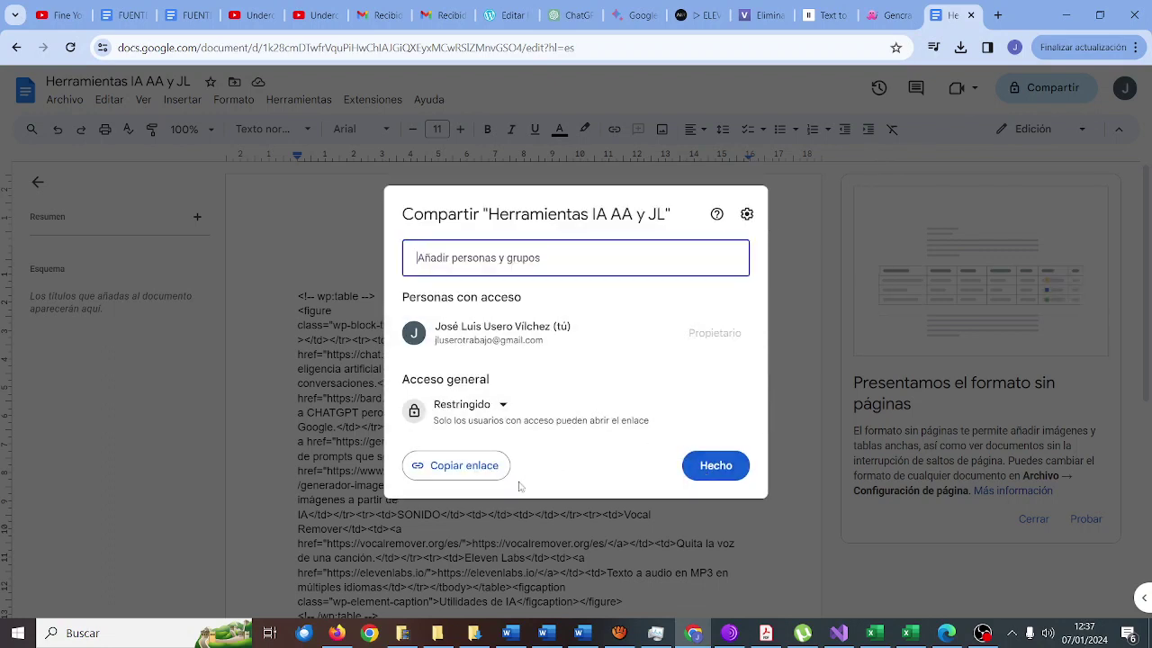
click(501, 405)
click(501, 473)
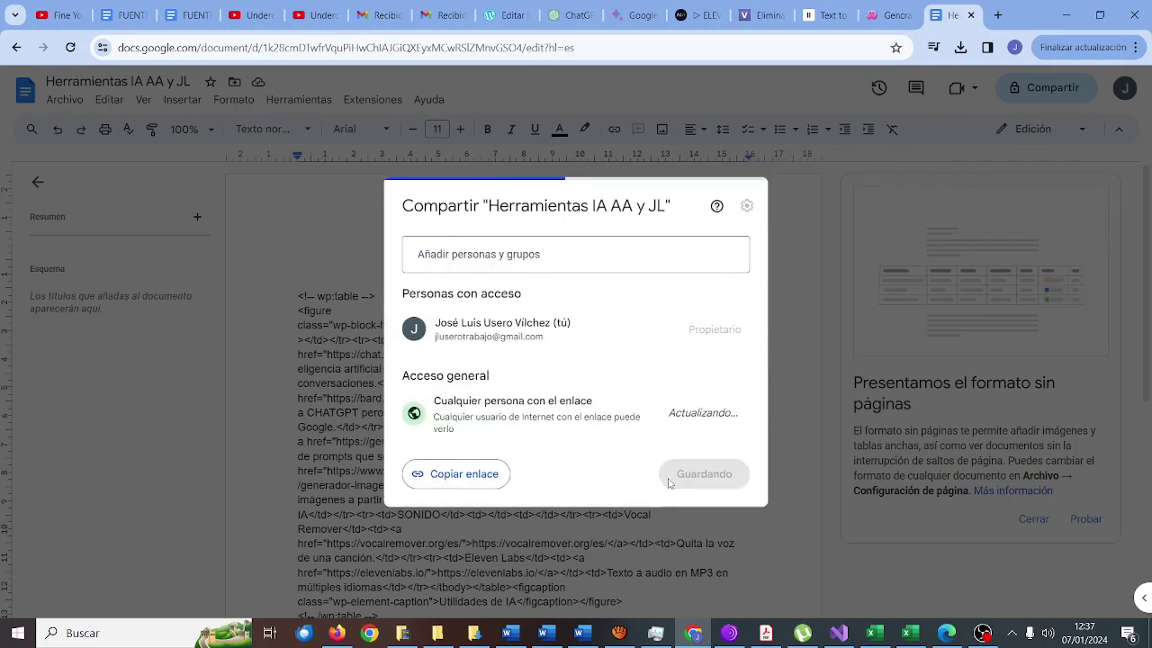
click(691, 461)
Return to the WordPress post, deselect its blocks, and publish it with the default public visibility and immediate date
click(508, 15)
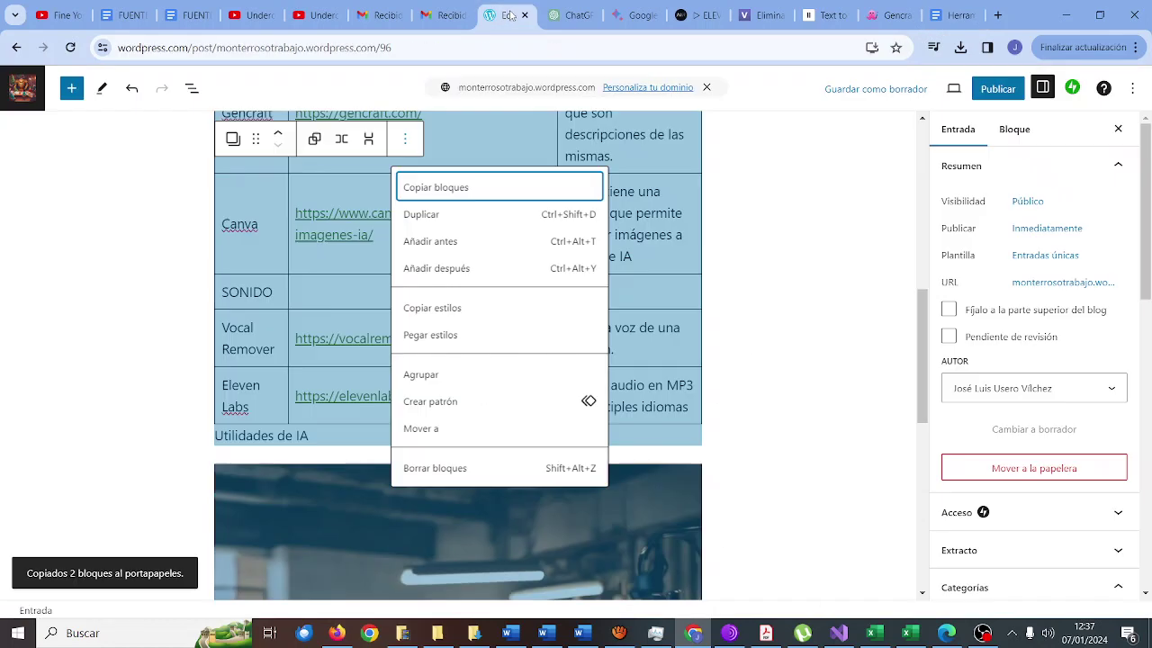
click(879, 222)
click(989, 93)
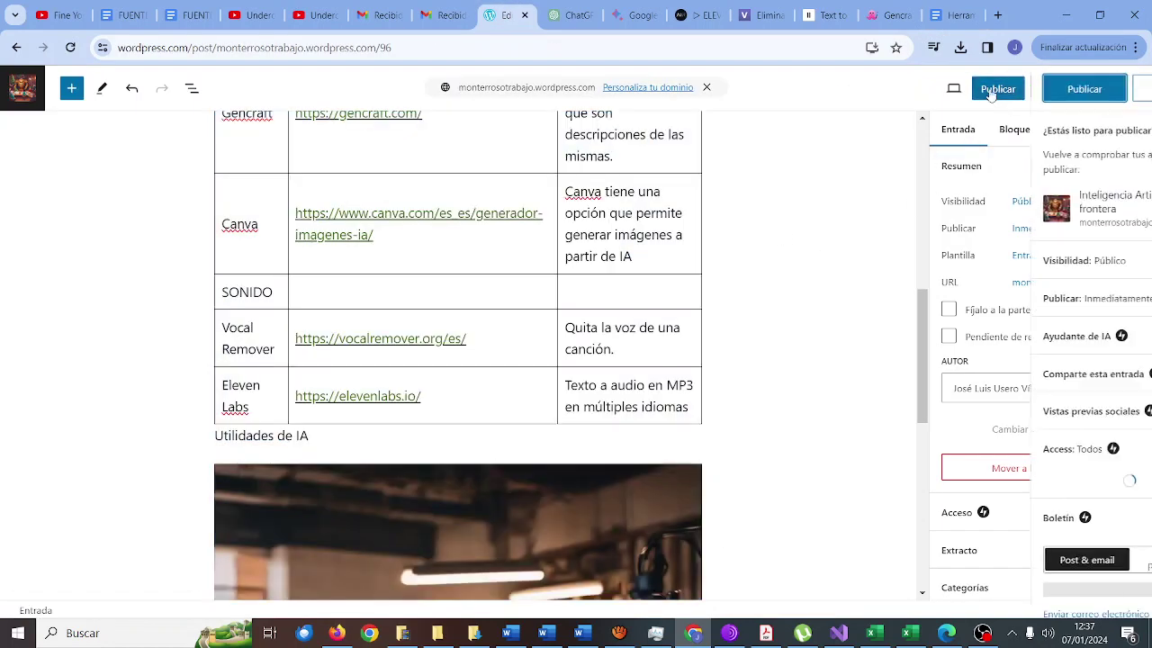
click(993, 90)
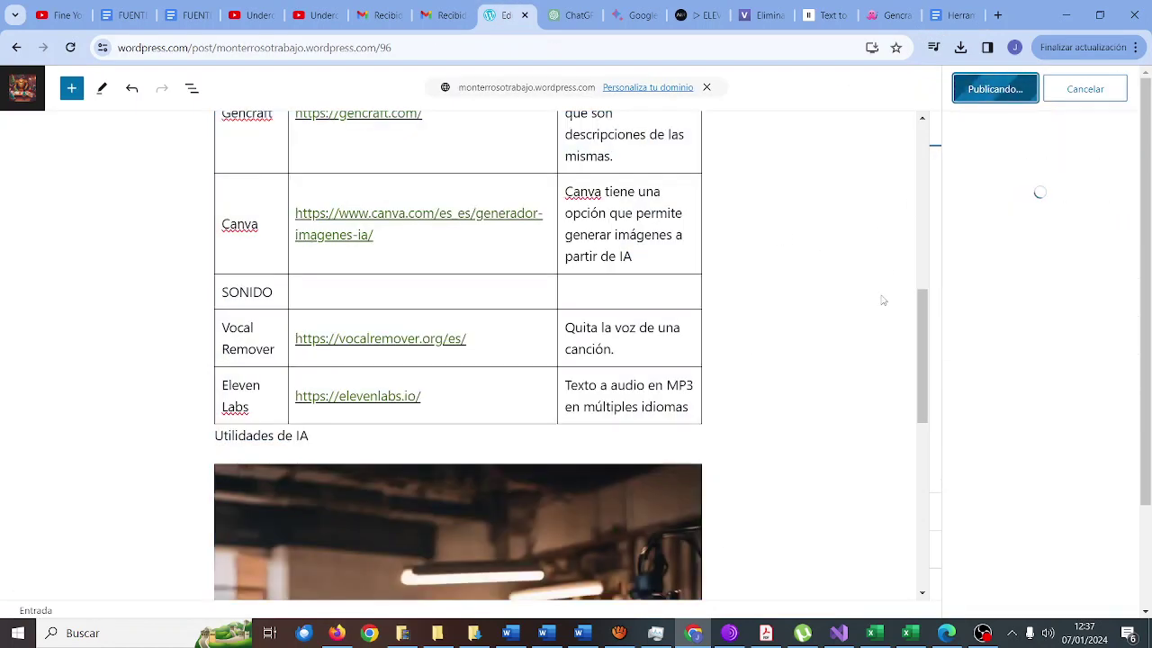
click(980, 632)
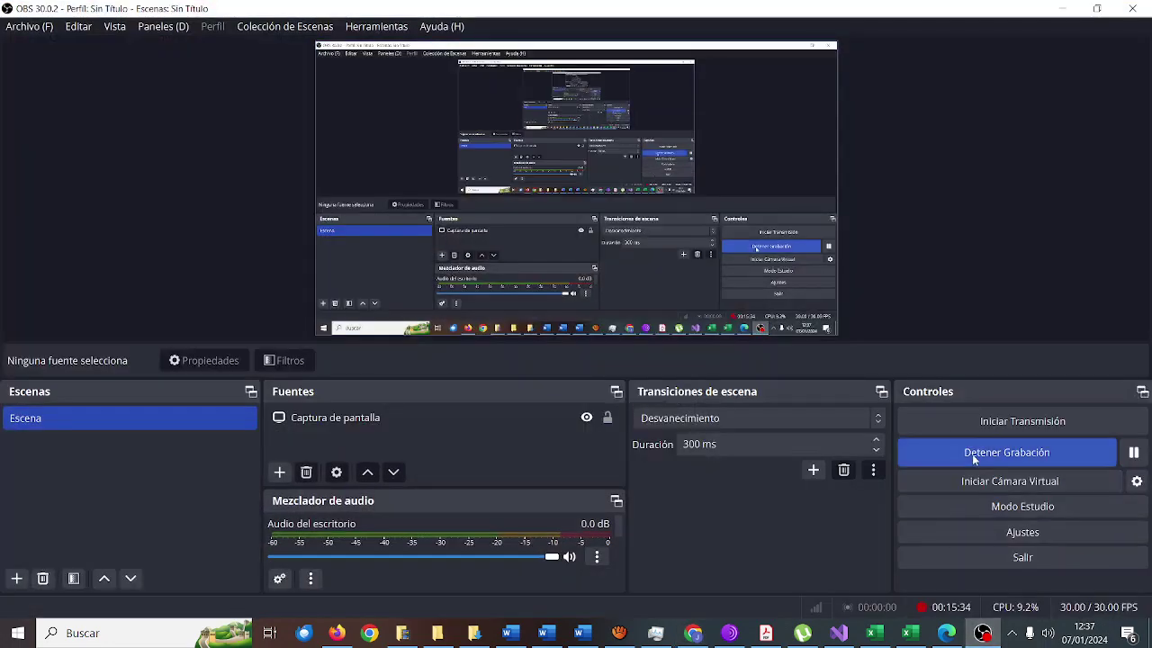